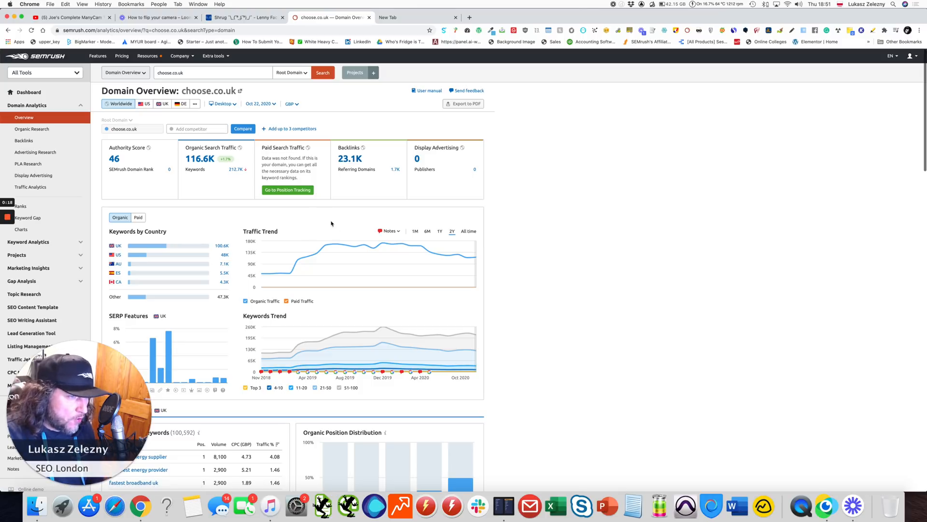
{"action": "left_click", "coordinate": [173, 72]}
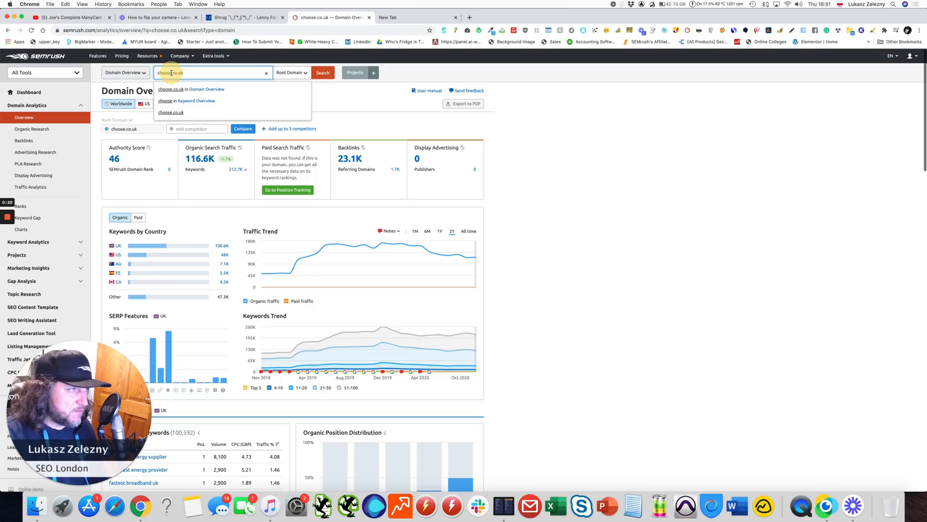
{"action": "left_click", "coordinate": [185, 73]}
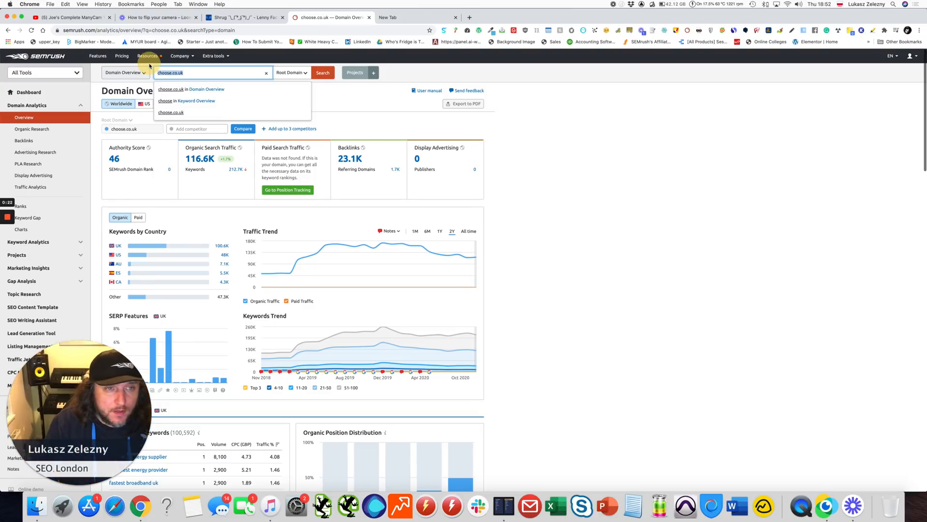
{"action": "triple_click", "coordinate": [197, 73]}
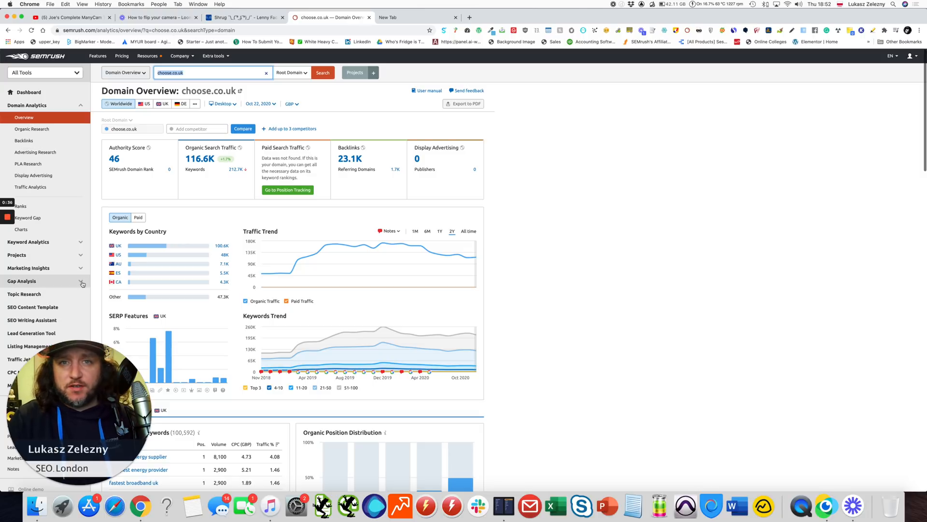
Switch the choose.co.uk domain overview from worldwide data to the UK database.
{"action": "scroll", "coordinate": [213, 265], "scroll_direction": "down", "scroll_amount": 3}
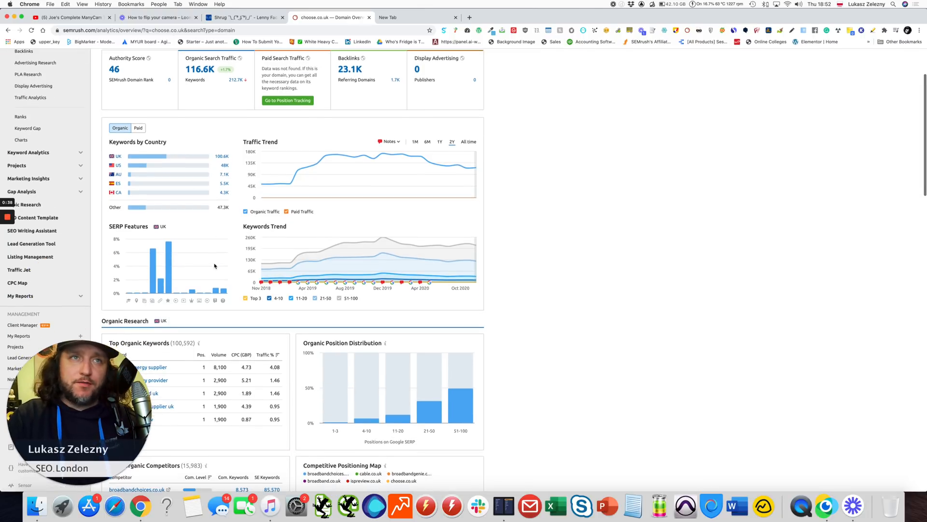
{"action": "scroll", "coordinate": [215, 265], "scroll_direction": "up", "scroll_amount": 3}
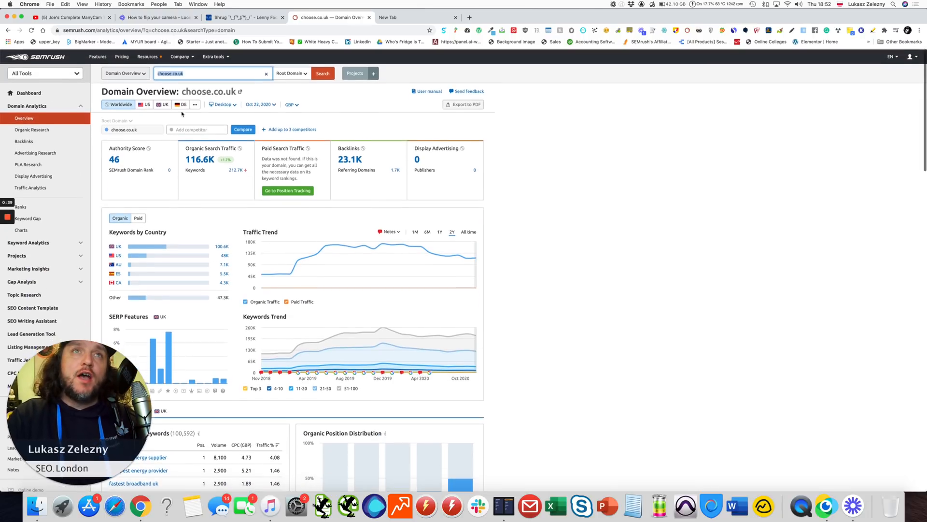
{"action": "left_click", "coordinate": [221, 245]}
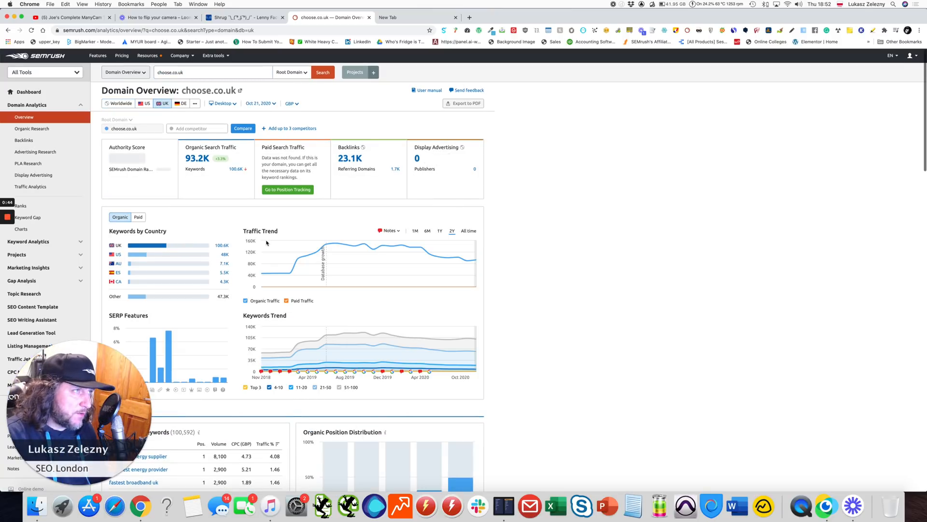
Open the full list of main organic competitors for choose.co.uk from the domain overview.
{"action": "scroll", "coordinate": [154, 180], "scroll_direction": "down", "scroll_amount": 5}
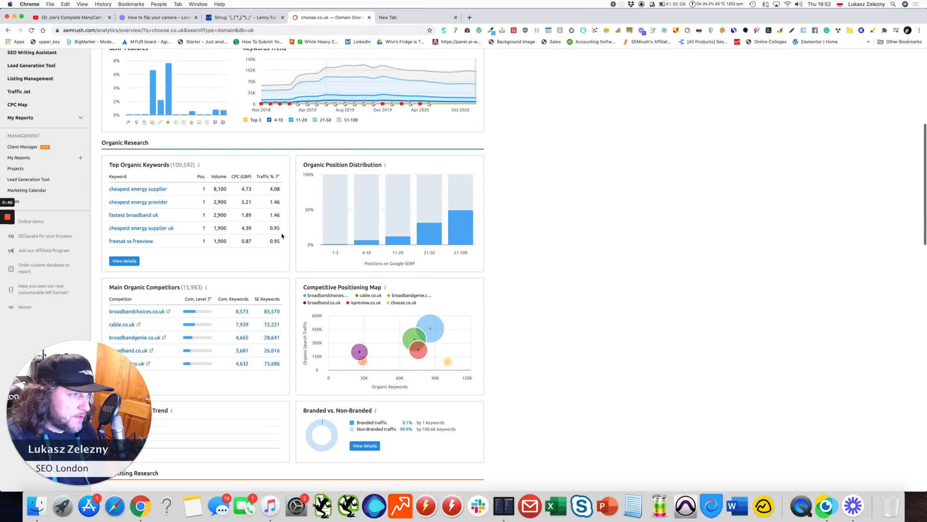
{"action": "scroll", "coordinate": [180, 296], "scroll_direction": "down", "scroll_amount": 2}
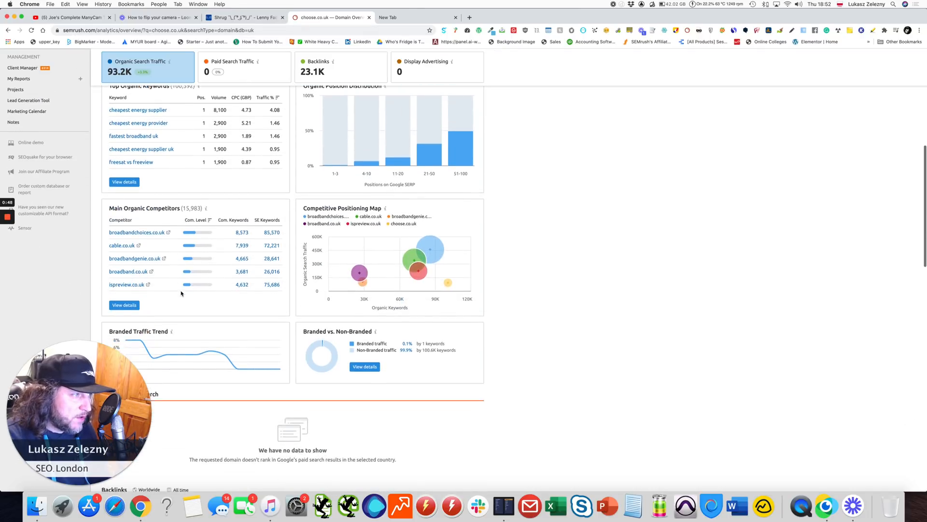
{"action": "left_click", "coordinate": [124, 303]}
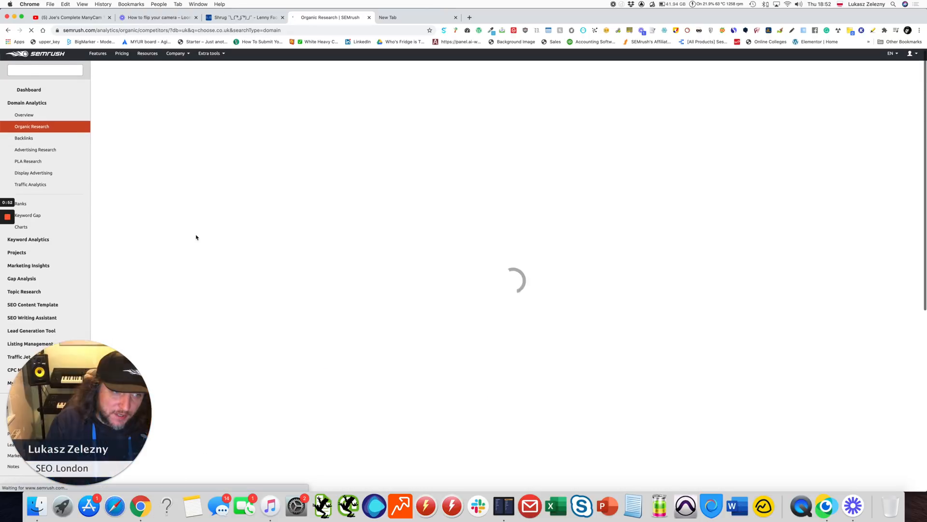
Examine the Organic Competitors table for choose.co.uk, including the competition level, common keywords and traffic of each domain.
{"action": "scroll", "coordinate": [197, 237], "scroll_direction": "down", "scroll_amount": 4}
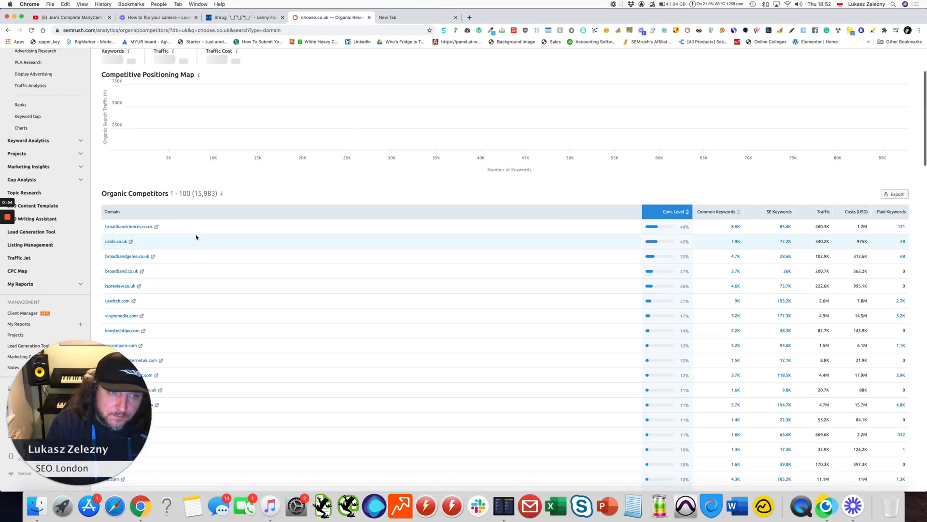
{"action": "scroll", "coordinate": [197, 161], "scroll_direction": "down", "scroll_amount": 2}
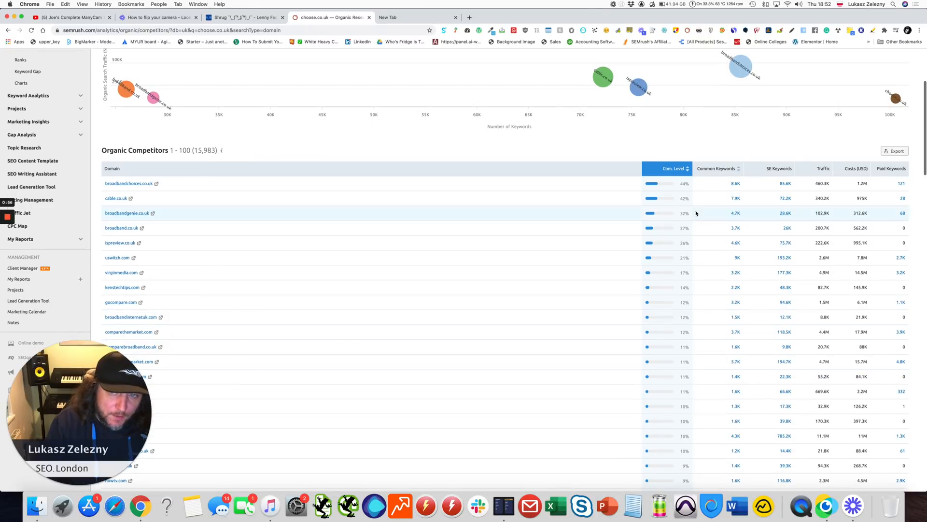
{"action": "mouse_move", "coordinate": [678, 170]}
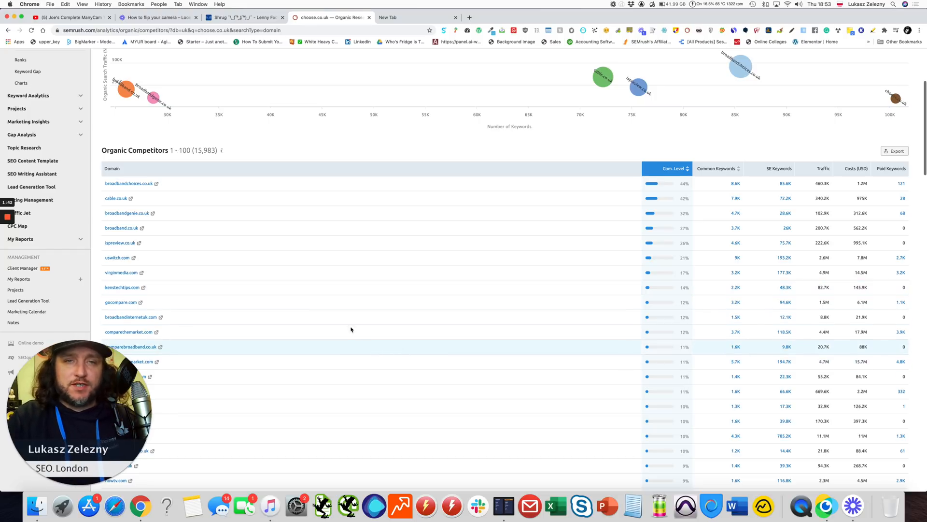
{"action": "scroll", "coordinate": [224, 275], "scroll_direction": "up", "scroll_amount": 5}
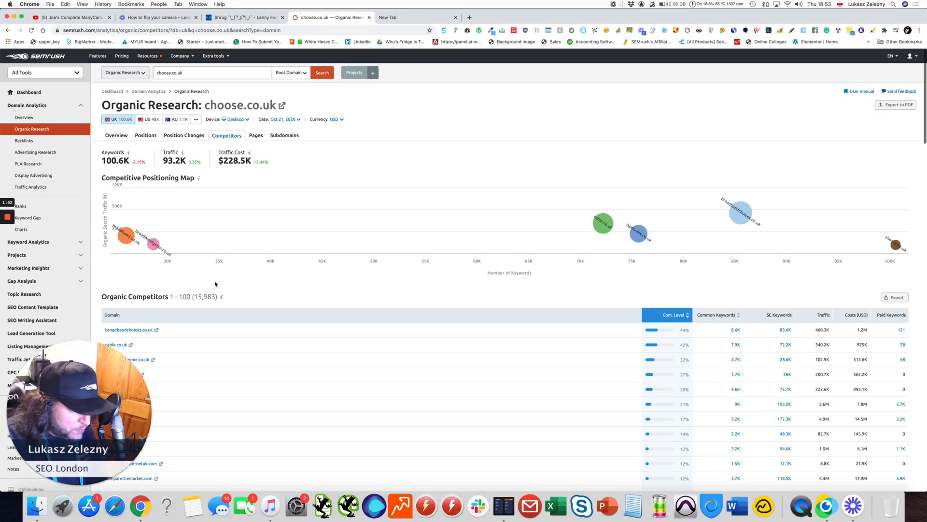
{"action": "scroll", "coordinate": [246, 297], "scroll_direction": "down", "scroll_amount": 3}
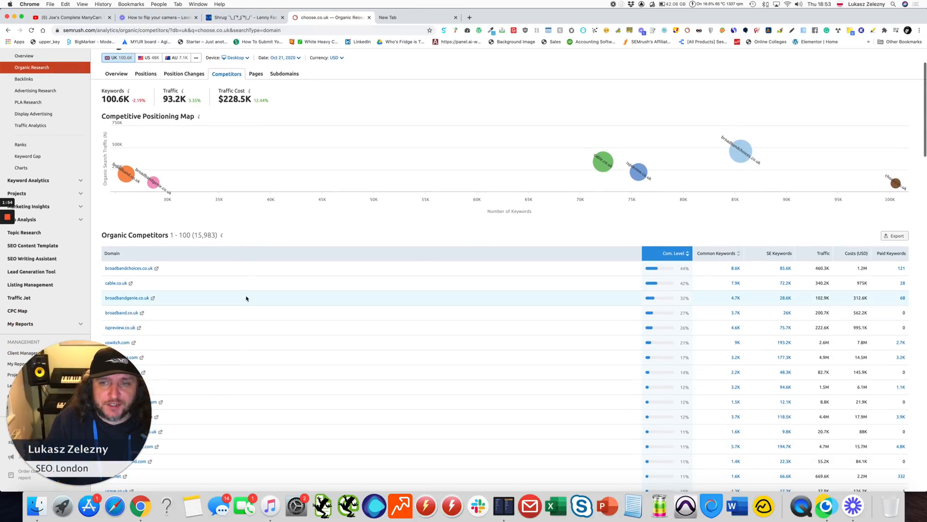
{"action": "scroll", "coordinate": [247, 298], "scroll_direction": "down", "scroll_amount": 1}
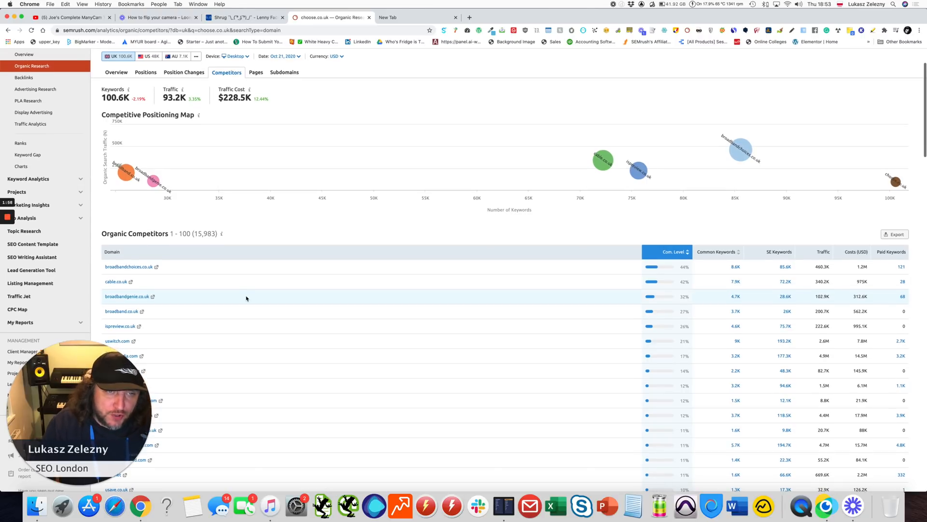
{"action": "scroll", "coordinate": [164, 208], "scroll_direction": "down", "scroll_amount": 3}
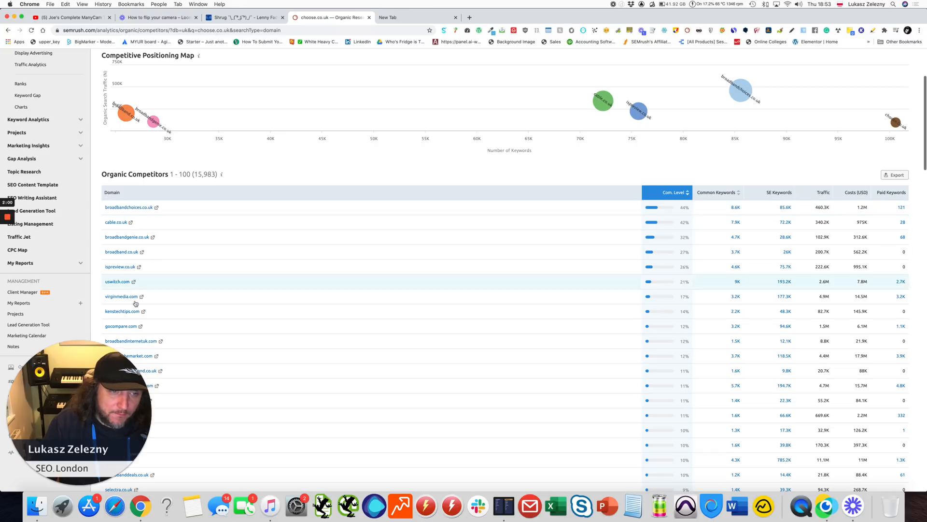
{"action": "scroll", "coordinate": [140, 265], "scroll_direction": "down", "scroll_amount": 3}
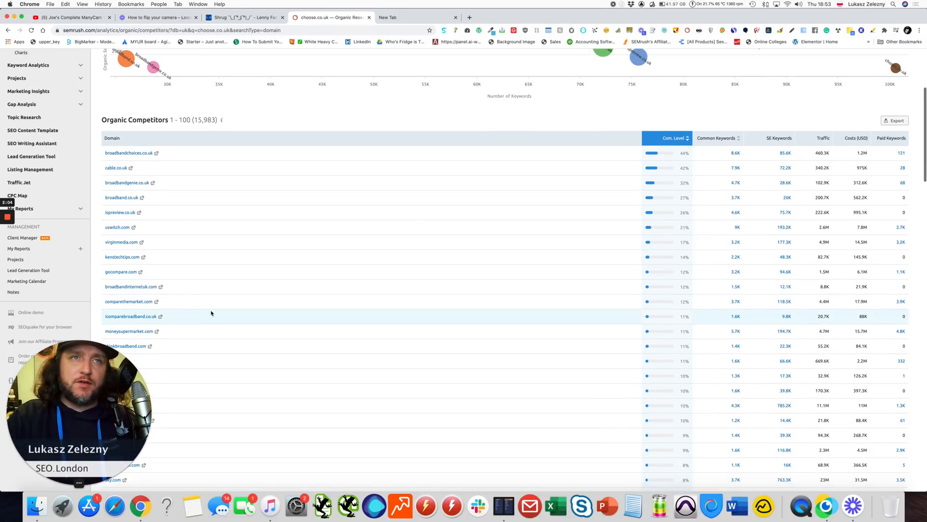
{"action": "scroll", "coordinate": [114, 152], "scroll_direction": "up", "scroll_amount": 5}
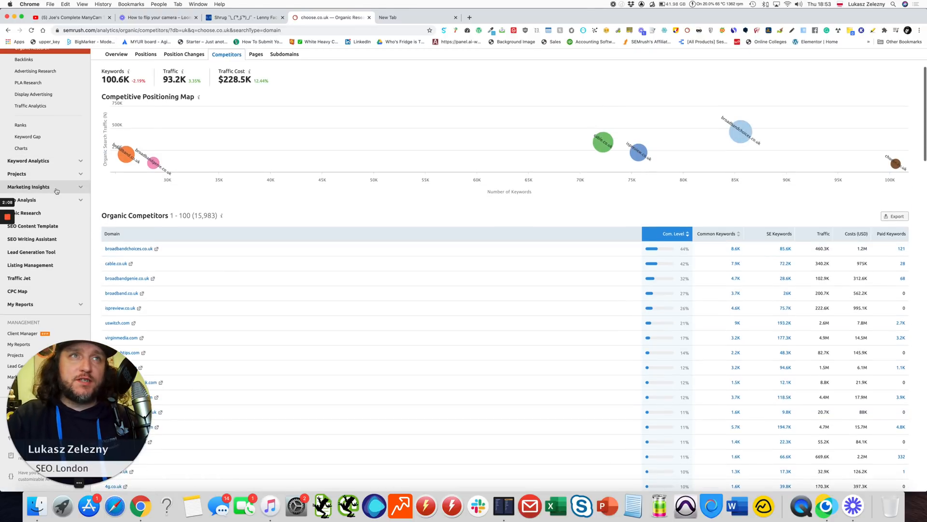
{"action": "scroll", "coordinate": [239, 362], "scroll_direction": "down", "scroll_amount": 4}
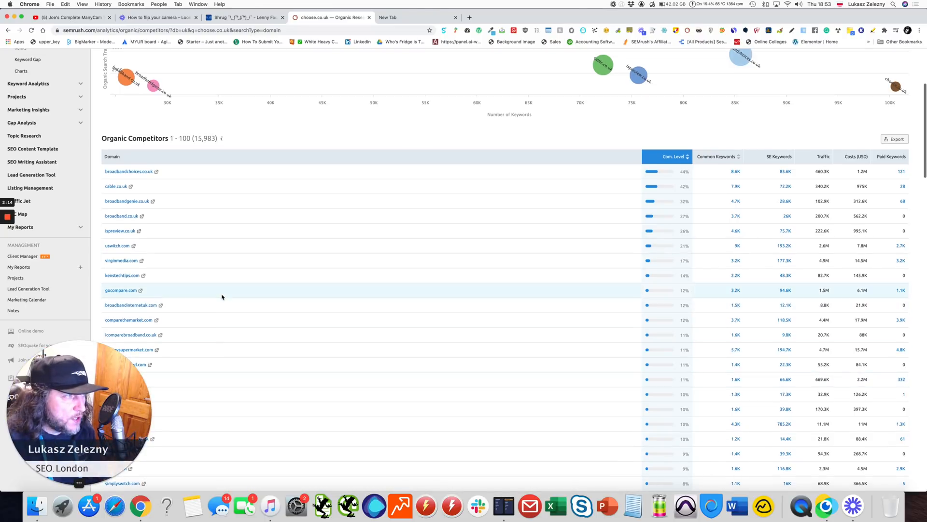
{"action": "triple_click", "coordinate": [148, 136]}
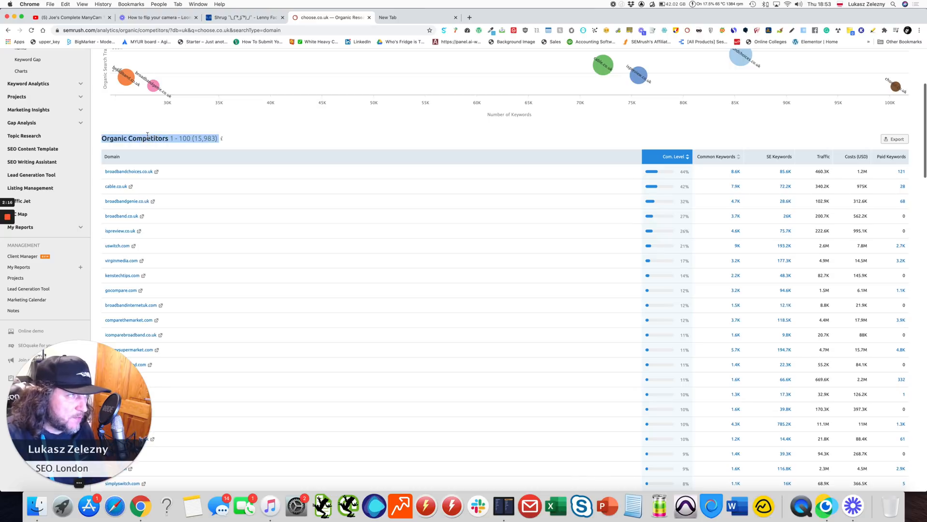
{"action": "left_click", "coordinate": [237, 137]}
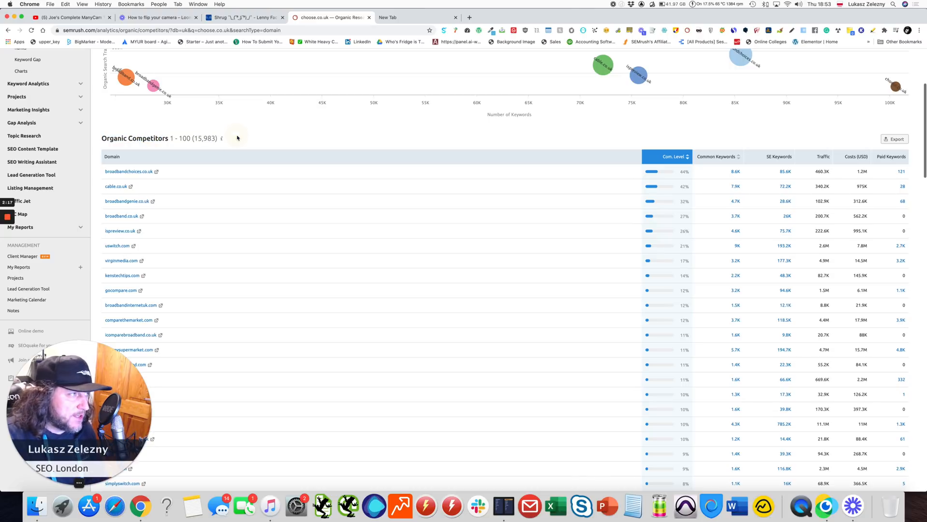
Open the Keyword Gap tool for choose.co.uk in a new browser tab and switch to it.
{"action": "left_click", "coordinate": [62, 125]}
{"action": "left_click", "coordinate": [28, 135], "text": "super"}
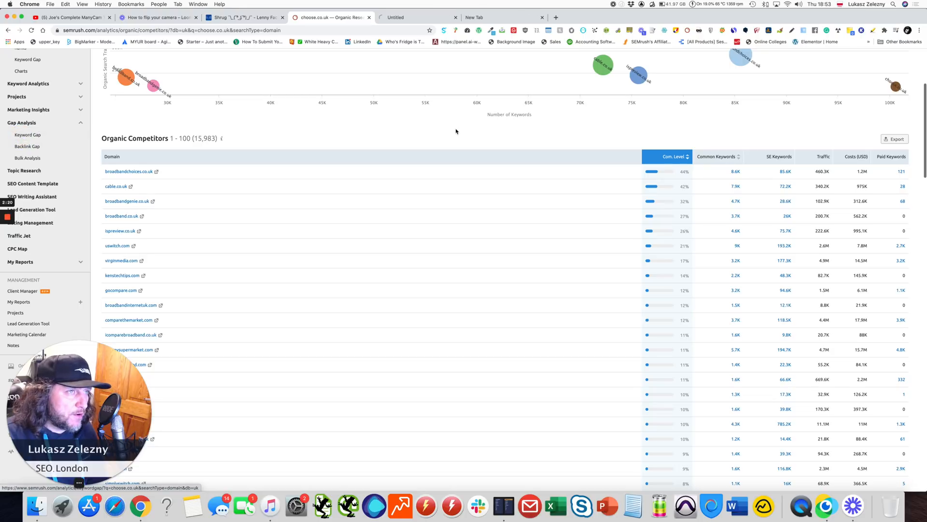
{"action": "key", "text": "ctrl+Tab"}
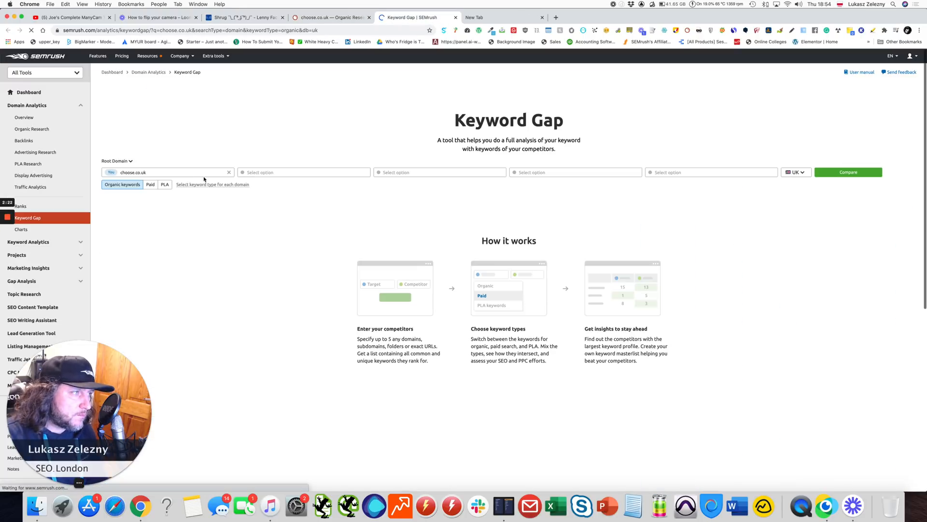
Enter moneysupermarket.com and money.co.uk as the first two competitor domains to compare with choose.co.uk.
{"action": "left_click", "coordinate": [286, 168]}
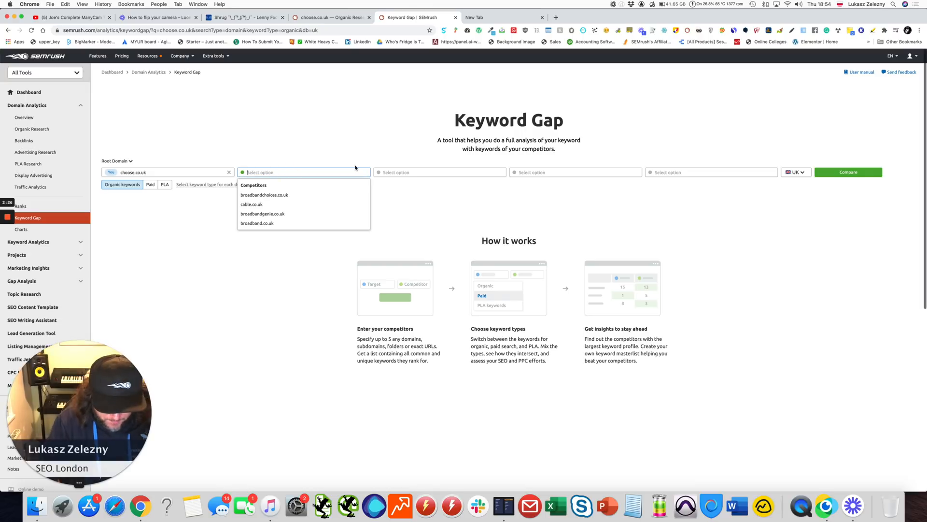
{"action": "type", "text": "moneysupermarket.com"}
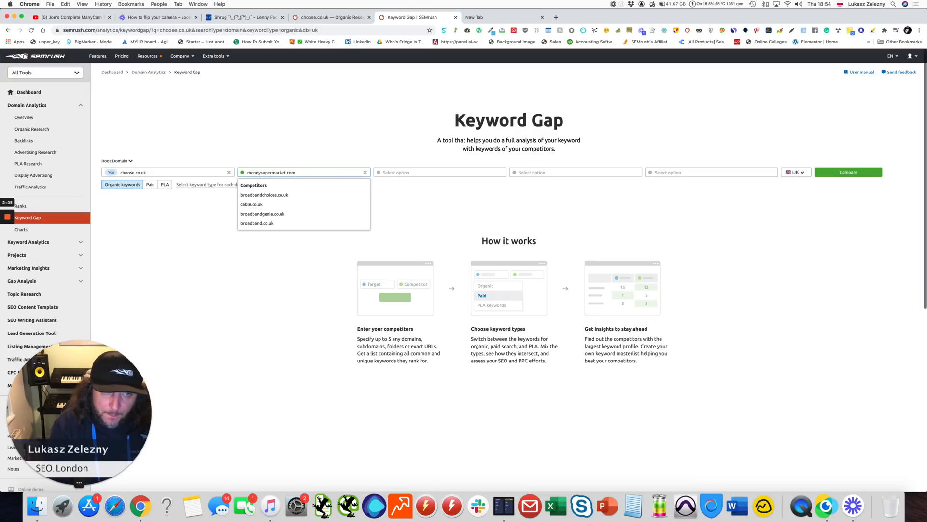
{"action": "key", "text": "Tab"}
{"action": "type", "text": "money"}
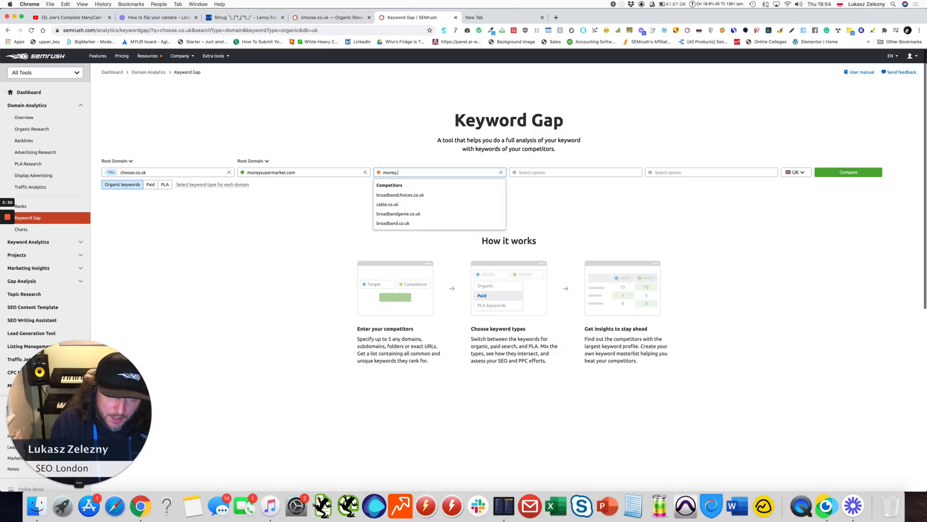
{"action": "type", "text": ".co.uk"}
Add gocompare.com and comparethemarket.com as the remaining competitors and run the organic keyword comparison.
{"action": "key", "text": "Tab"}
{"action": "type", "text": "gocompare.com"}
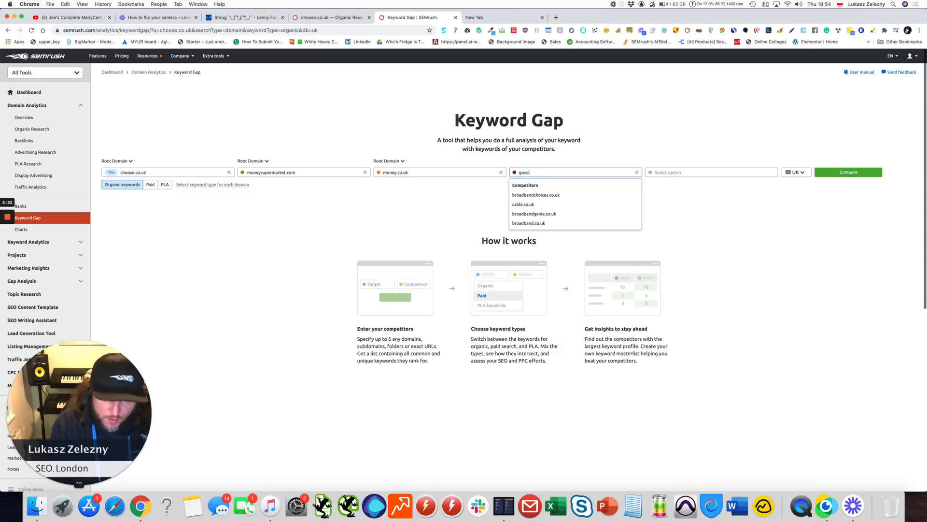
{"action": "key", "text": "Tab"}
{"action": "type", "text": "compare"}
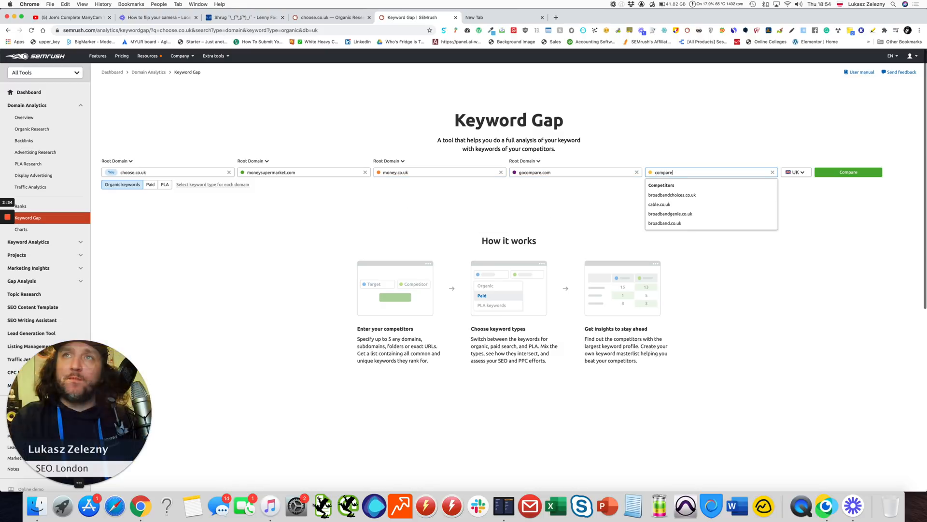
{"action": "type", "text": "themarket.com"}
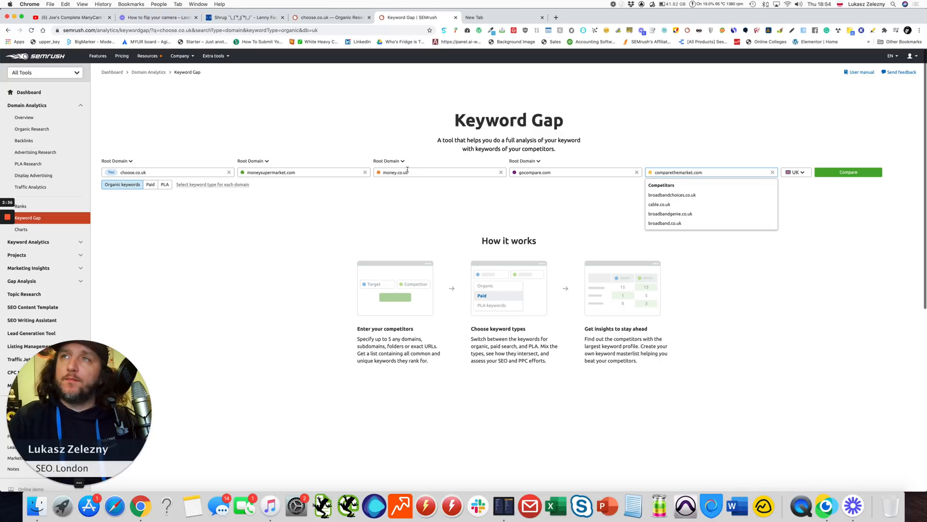
{"action": "left_click", "coordinate": [849, 174]}
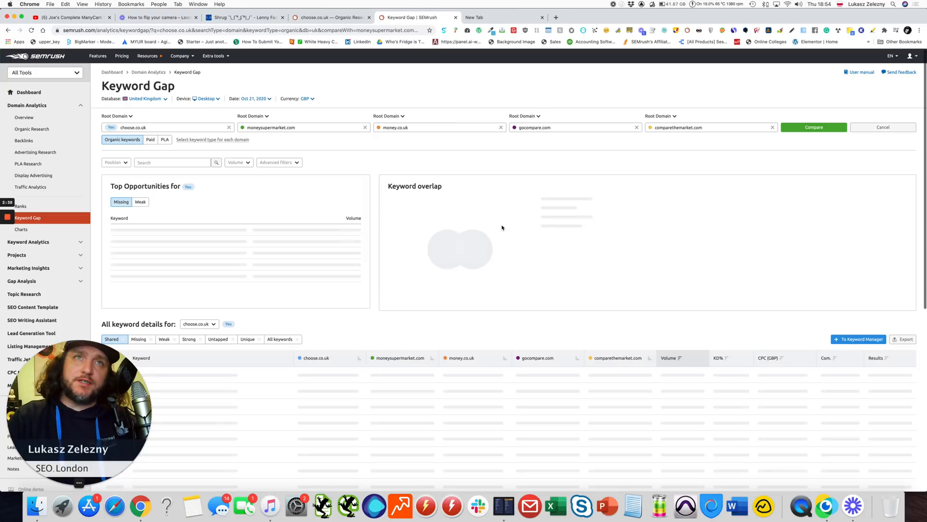
Enlarge the browser page and examine the Top Opportunities list and the Keyword overlap diagram for the five domains.
{"action": "left_click", "coordinate": [919, 30]}
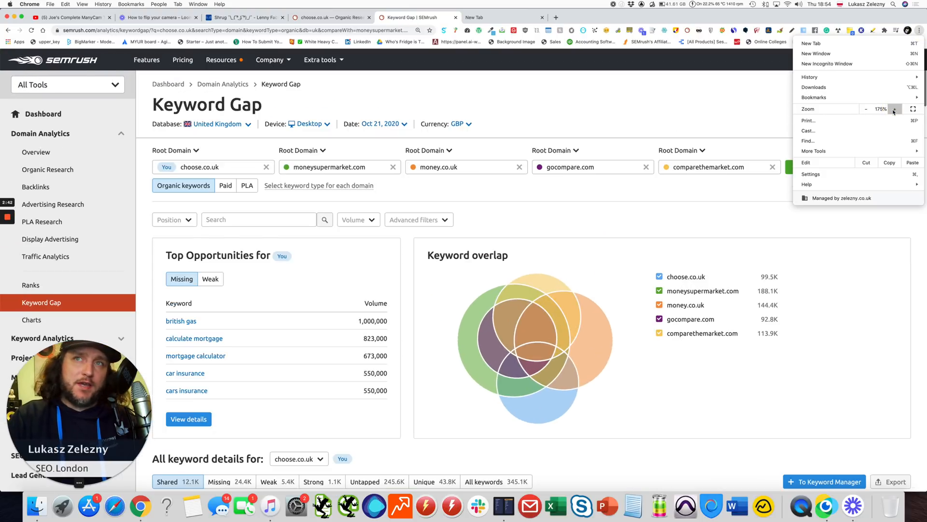
{"action": "left_click", "coordinate": [629, 248]}
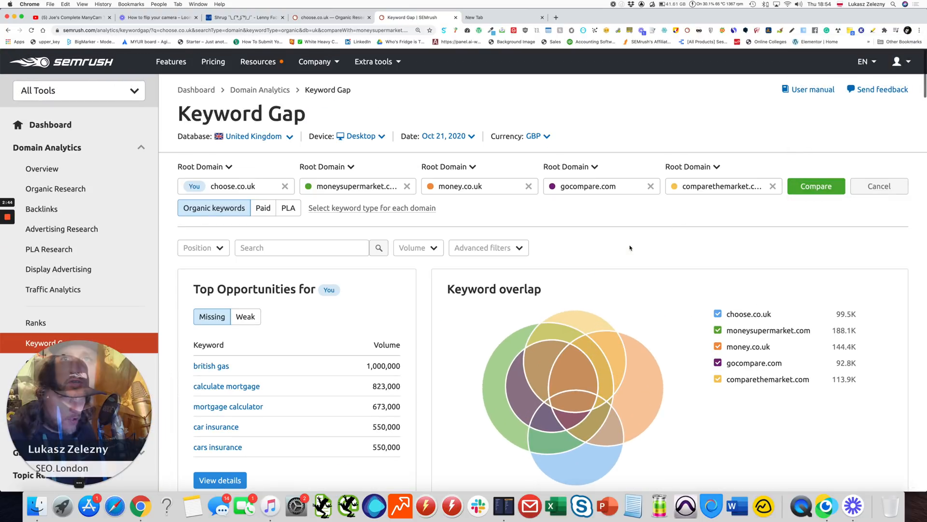
{"action": "scroll", "coordinate": [630, 248], "scroll_direction": "down", "scroll_amount": 1}
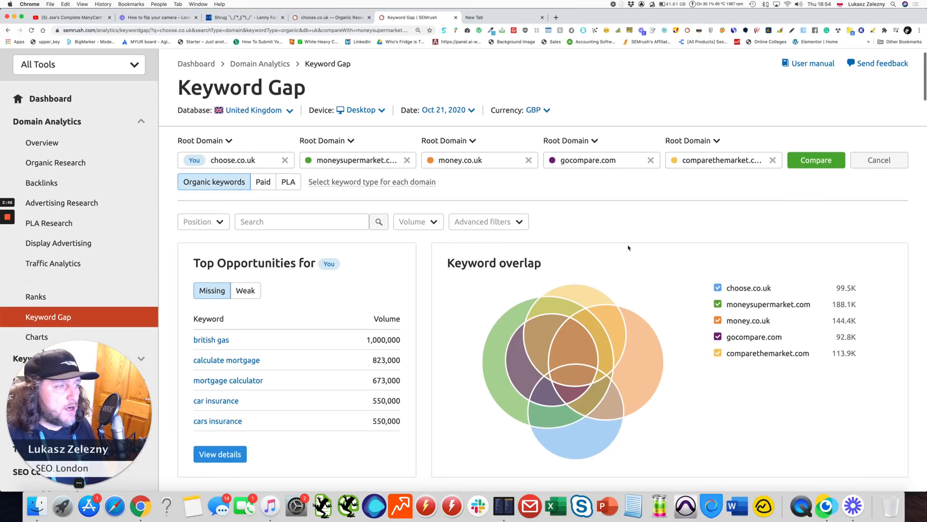
{"action": "scroll", "coordinate": [630, 247], "scroll_direction": "down", "scroll_amount": 1}
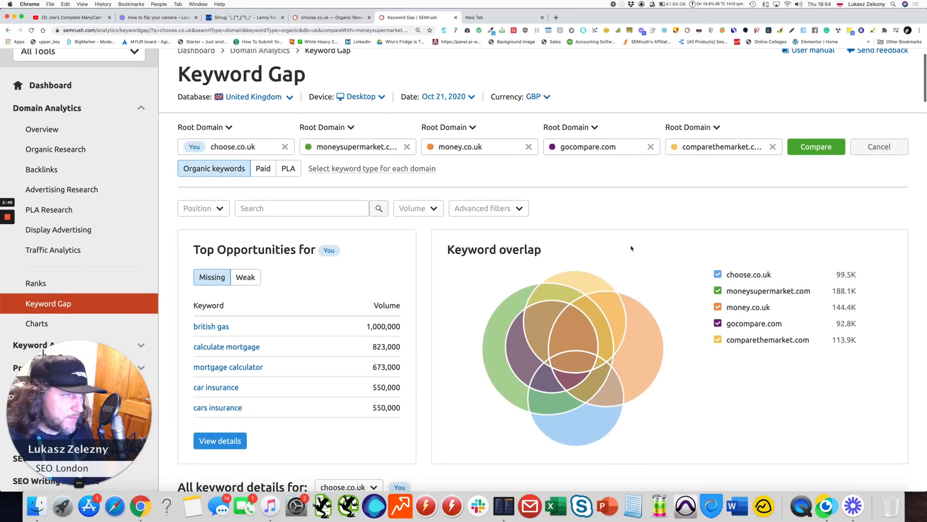
{"action": "scroll", "coordinate": [631, 248], "scroll_direction": "down", "scroll_amount": 3}
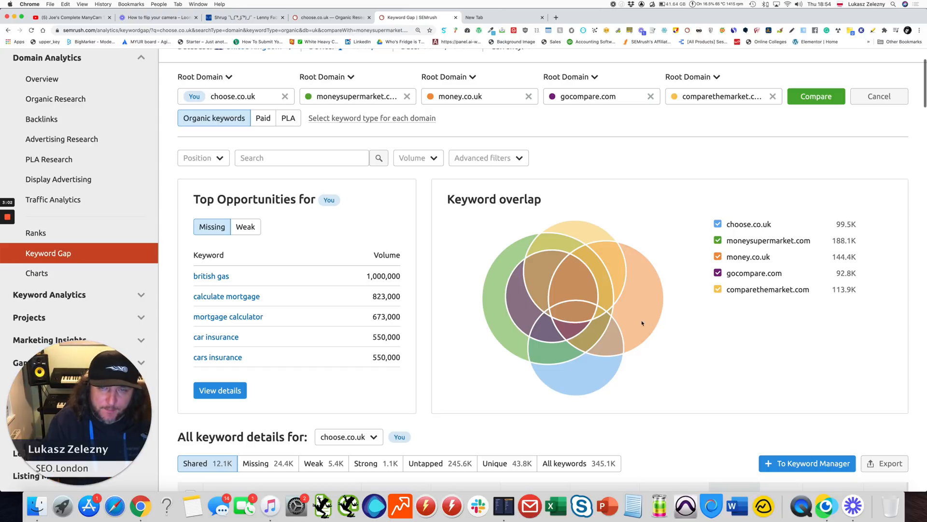
Replace comparethemarket.com with ebay.co.uk as the fifth domain, rerun the comparison and inspect the overlap diagram.
{"action": "left_click", "coordinate": [700, 97]}
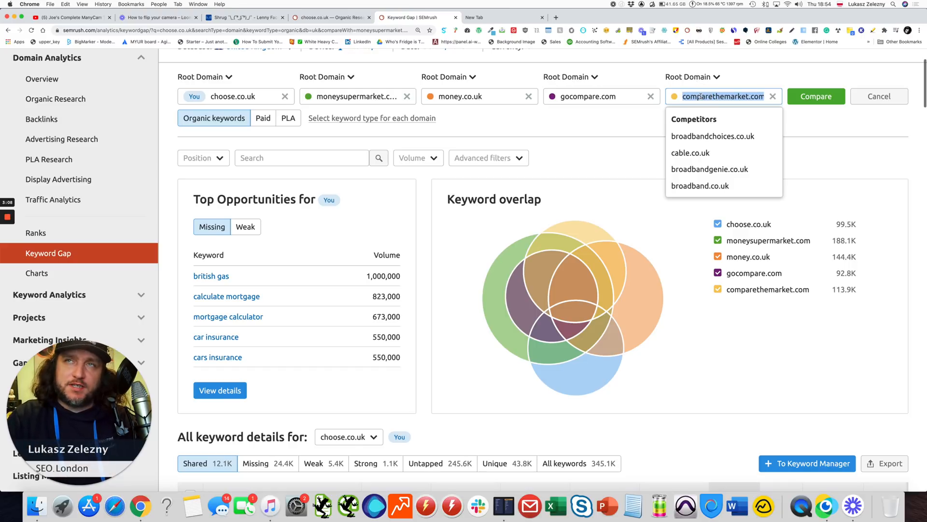
{"action": "type", "text": "ebay.co.uk"}
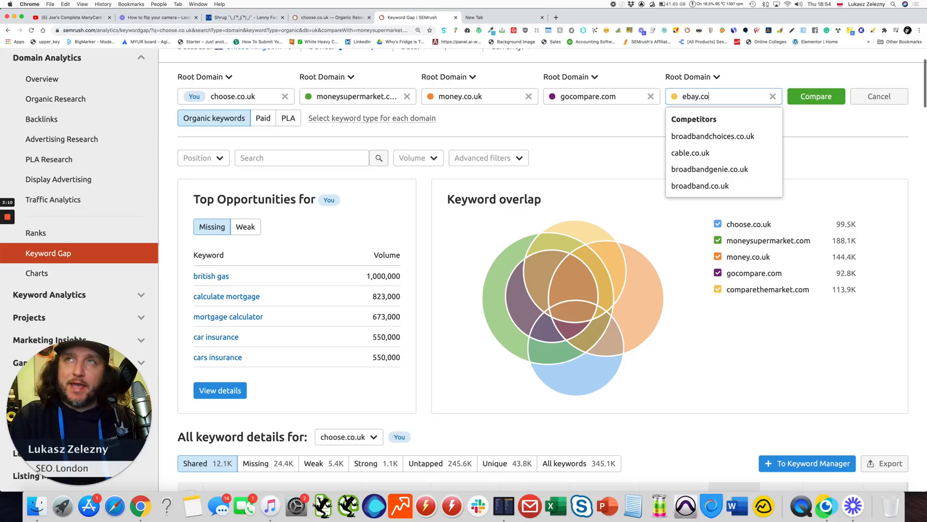
{"action": "left_click", "coordinate": [798, 100]}
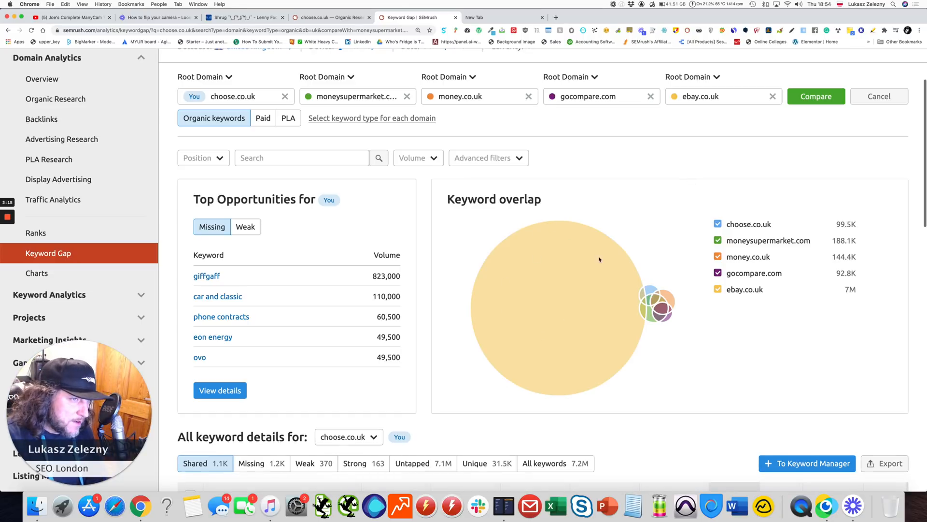
{"action": "mouse_move", "coordinate": [644, 312]}
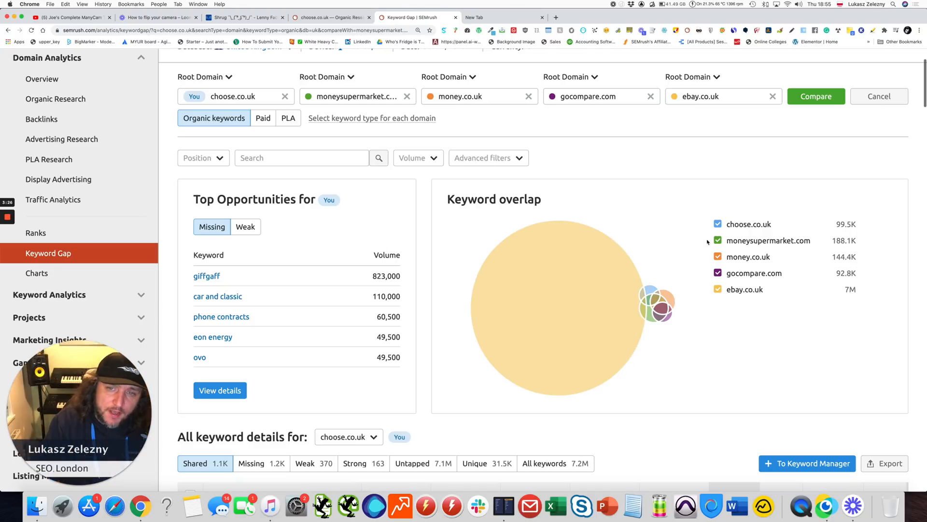
Replace ebay.co.uk with searchengineland.com, rerun the comparison and inspect how the domains' keywords overlap.
{"action": "left_click", "coordinate": [722, 96]}
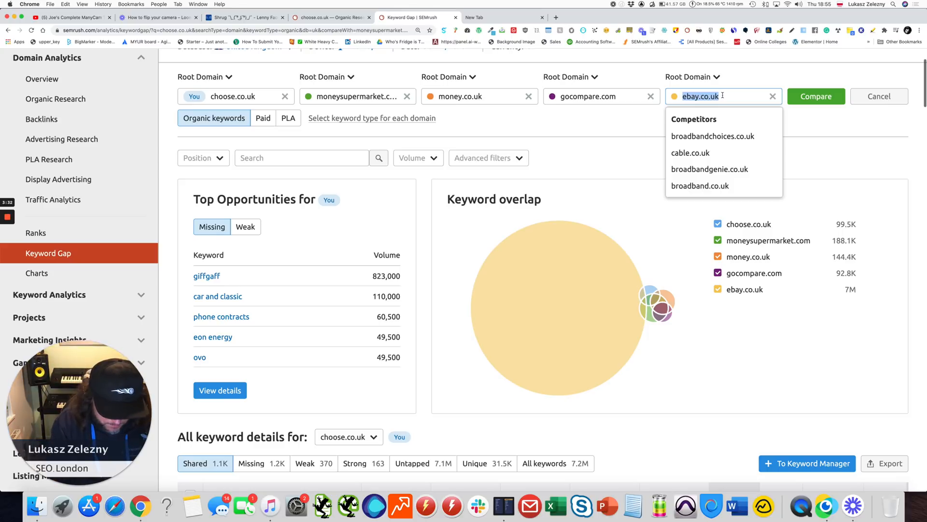
{"action": "type", "text": "searchengi"}
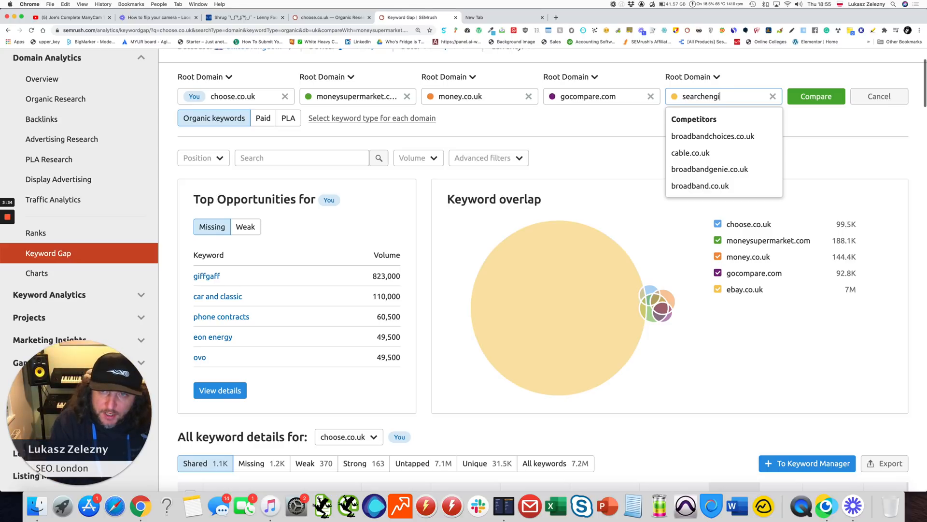
{"action": "type", "text": "nelqnd.com"}
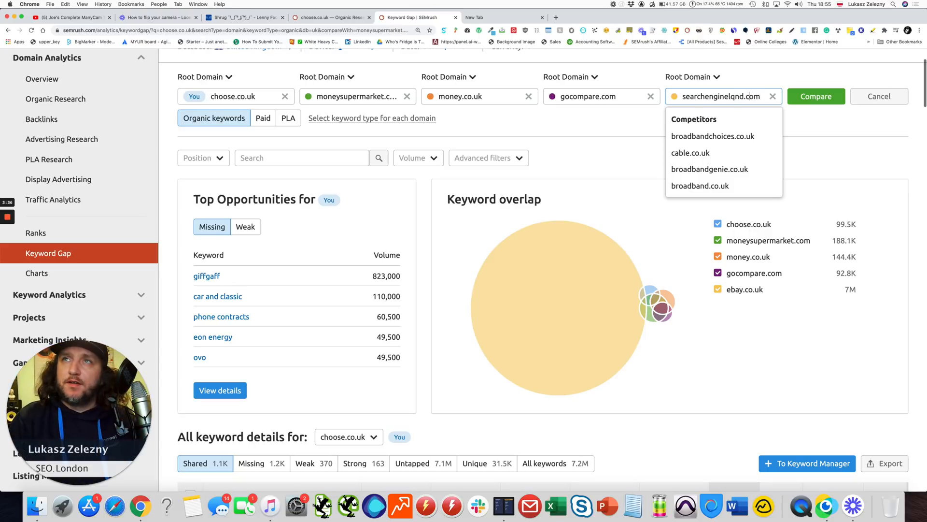
{"action": "key", "text": "Delete"}
{"action": "type", "text": "a"}
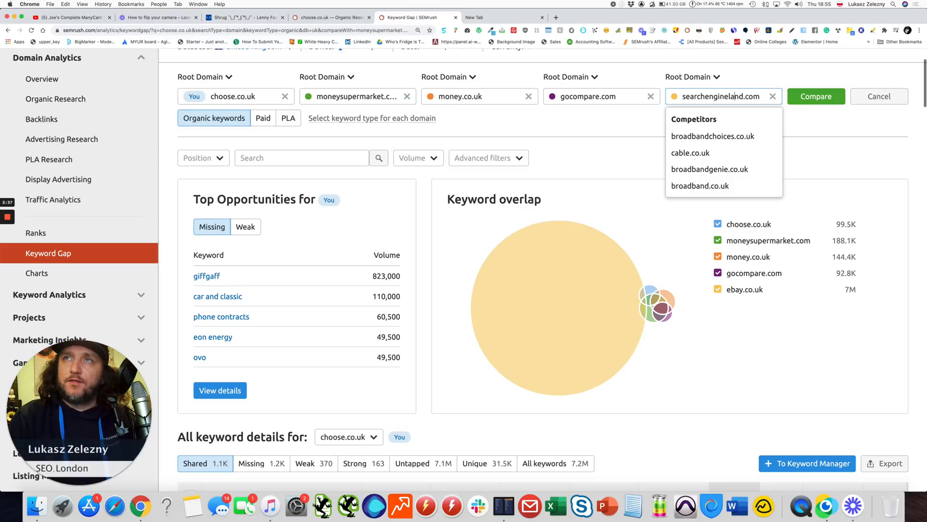
{"action": "left_click", "coordinate": [814, 96]}
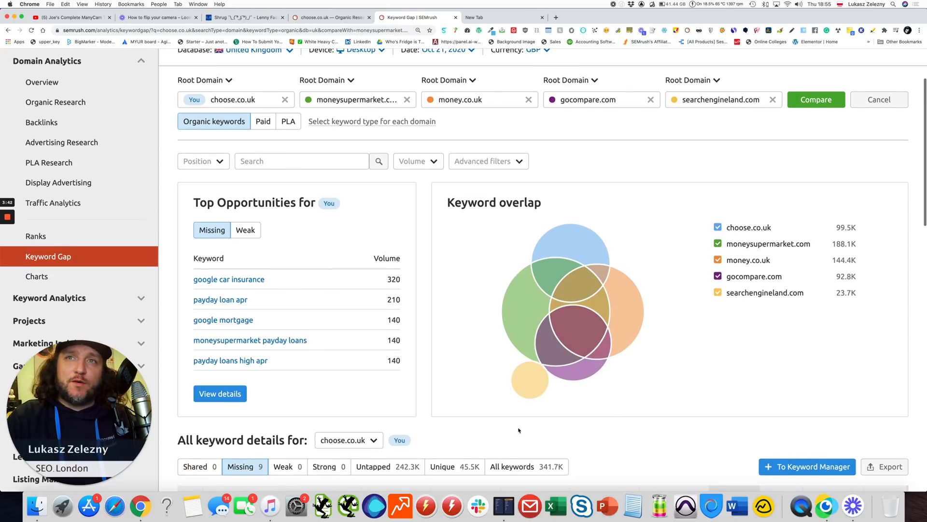
{"action": "mouse_move", "coordinate": [526, 379]}
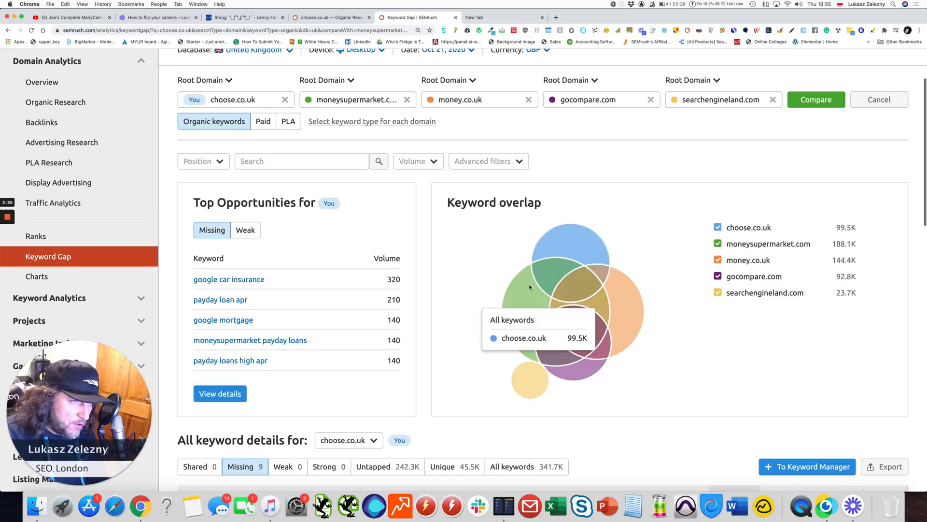
{"action": "mouse_move", "coordinate": [520, 309]}
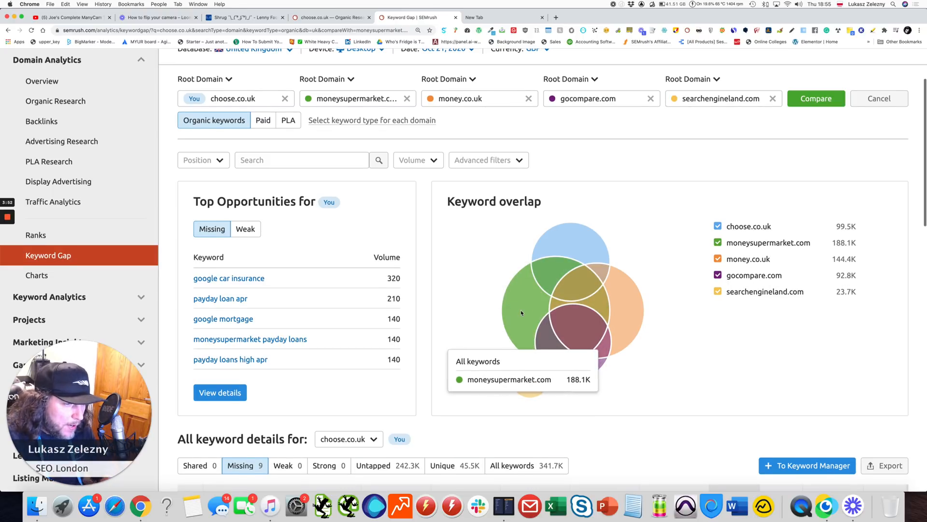
Set the fifth domain back to comparethemarket.com, rerun the comparison and inspect the keywords shared by all five domains.
{"action": "triple_click", "coordinate": [727, 98]}
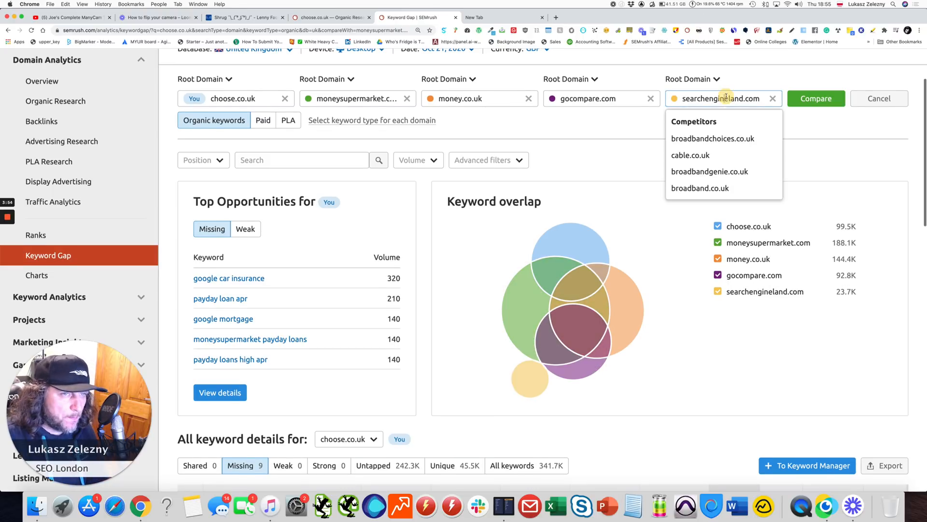
{"action": "type", "text": "comparet"}
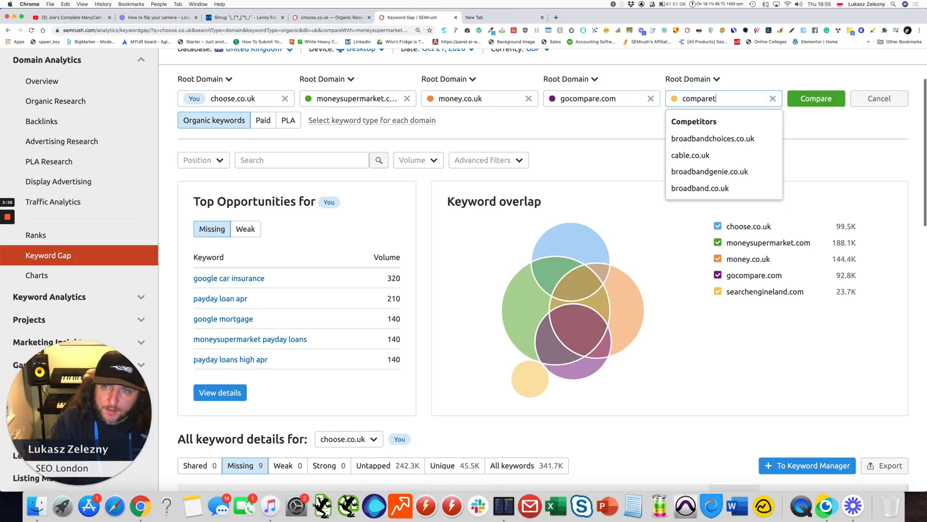
{"action": "type", "text": "hemarket.com"}
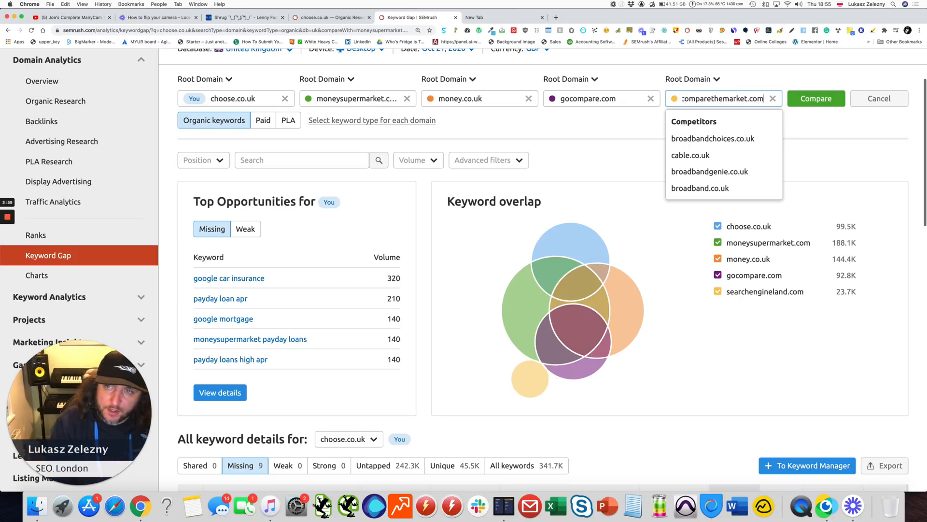
{"action": "left_click", "coordinate": [806, 99]}
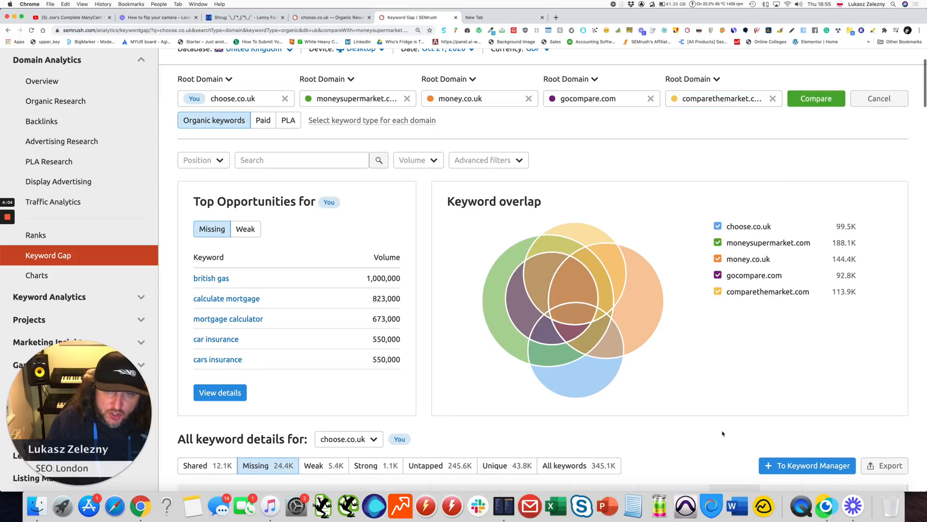
{"action": "mouse_move", "coordinate": [572, 352]}
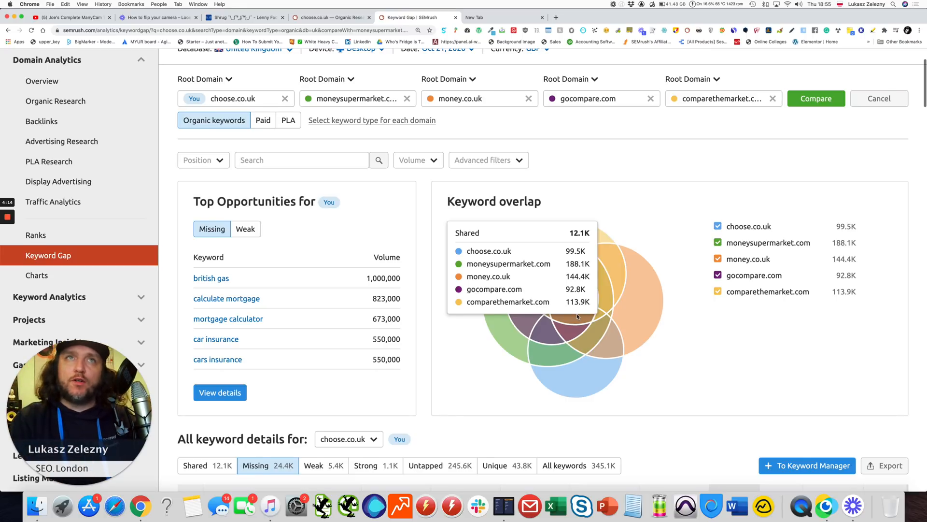
{"action": "scroll", "coordinate": [577, 316], "scroll_direction": "up", "scroll_amount": 2}
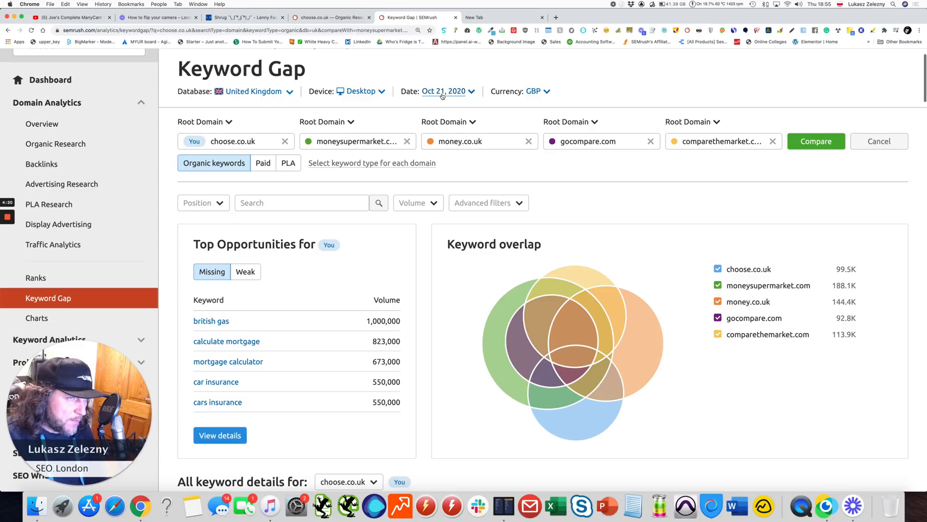
{"action": "mouse_move", "coordinate": [534, 290]}
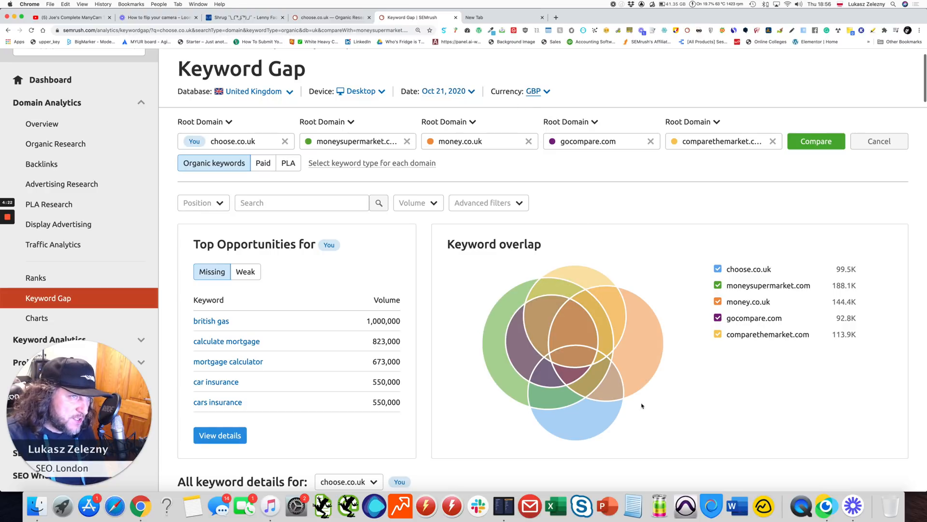
{"action": "scroll", "coordinate": [642, 406], "scroll_direction": "down", "scroll_amount": 2}
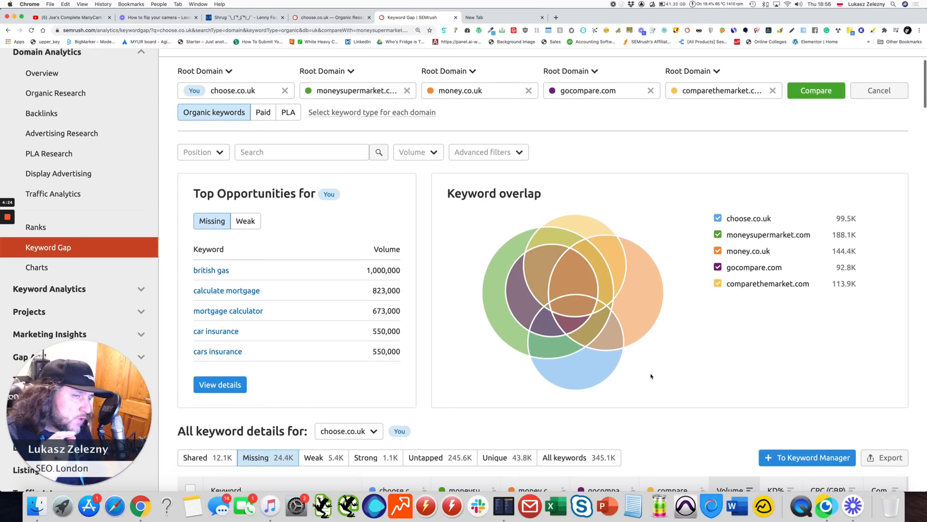
{"action": "mouse_move", "coordinate": [575, 311]}
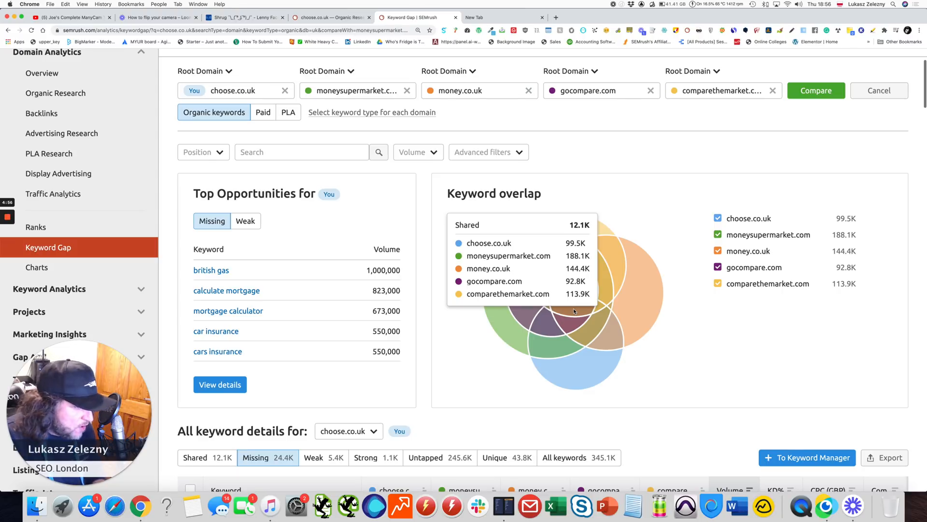
Show the Untapped keywords in the choose.co.uk keyword details and check the available export options without exporting.
{"action": "left_click", "coordinate": [467, 418]}
{"action": "scroll", "coordinate": [476, 368], "scroll_direction": "down", "scroll_amount": 5}
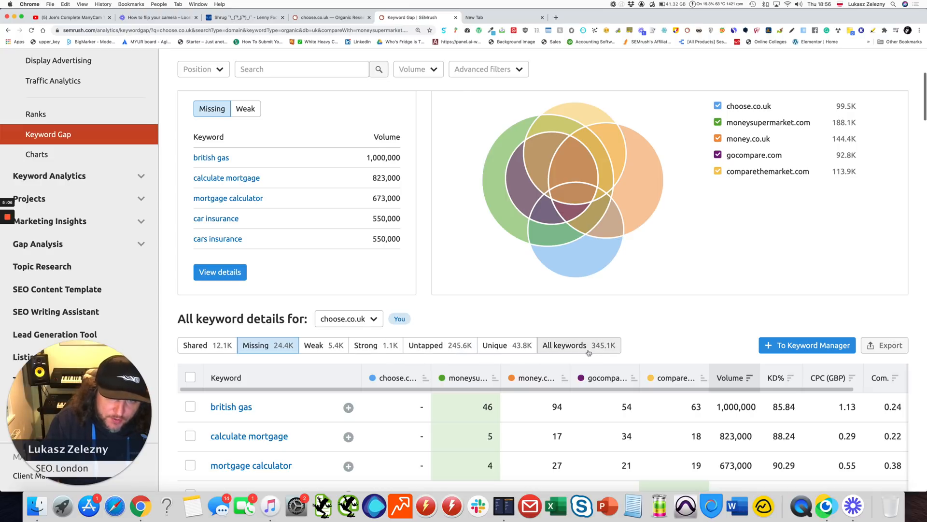
{"action": "left_click", "coordinate": [429, 347]}
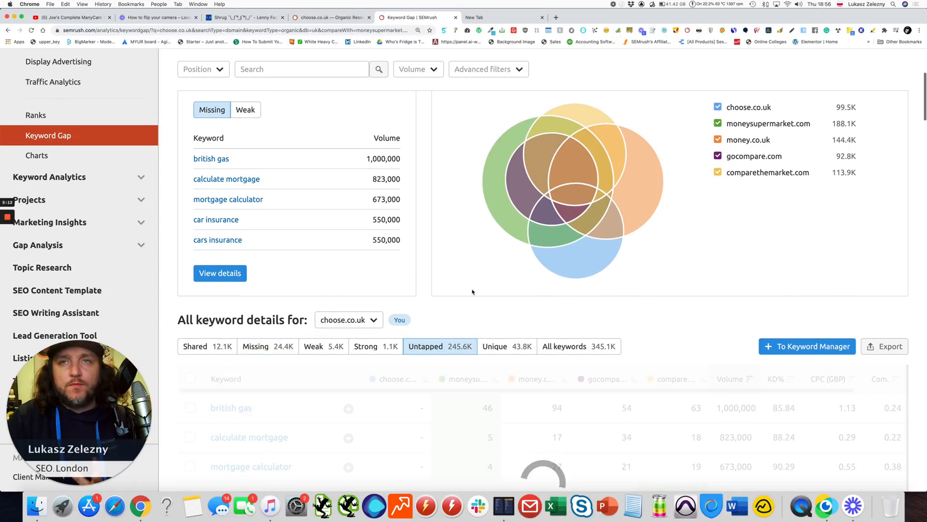
{"action": "scroll", "coordinate": [926, 297], "scroll_direction": "down", "scroll_amount": 3}
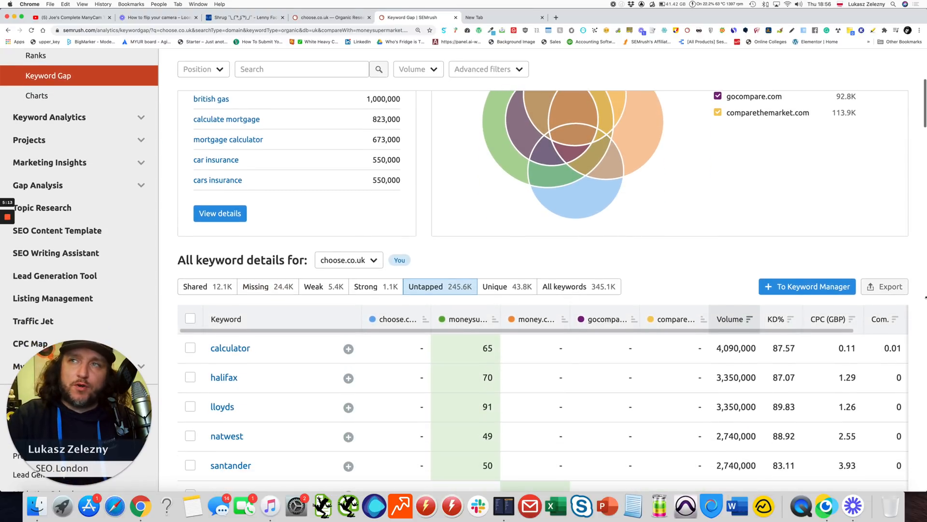
{"action": "left_click", "coordinate": [885, 286]}
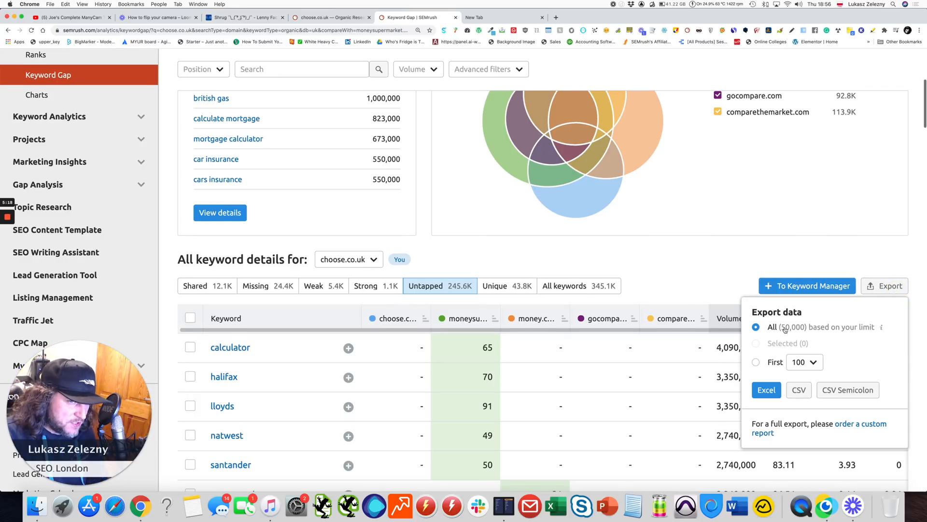
{"action": "left_click", "coordinate": [698, 265]}
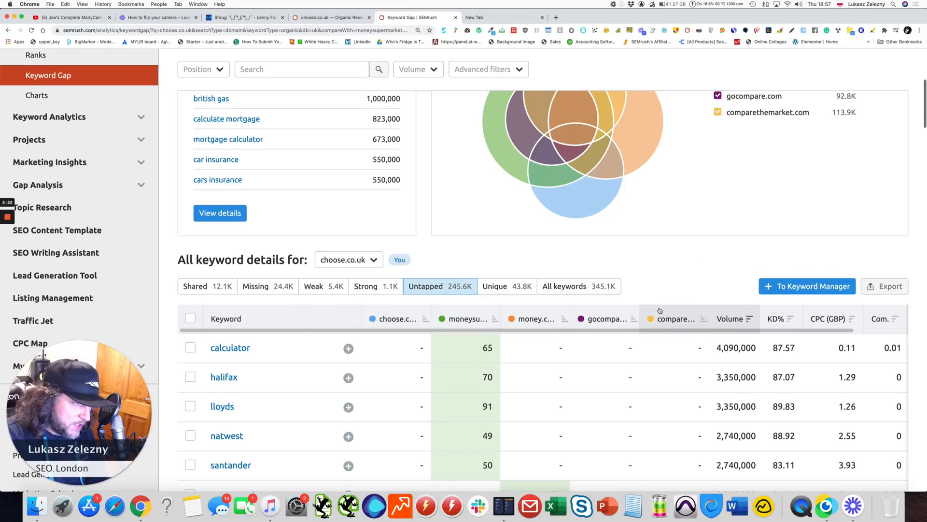
Look through the untapped keywords and compare the competitors' positions and search volumes.
{"action": "scroll", "coordinate": [272, 334], "scroll_direction": "down", "scroll_amount": 1}
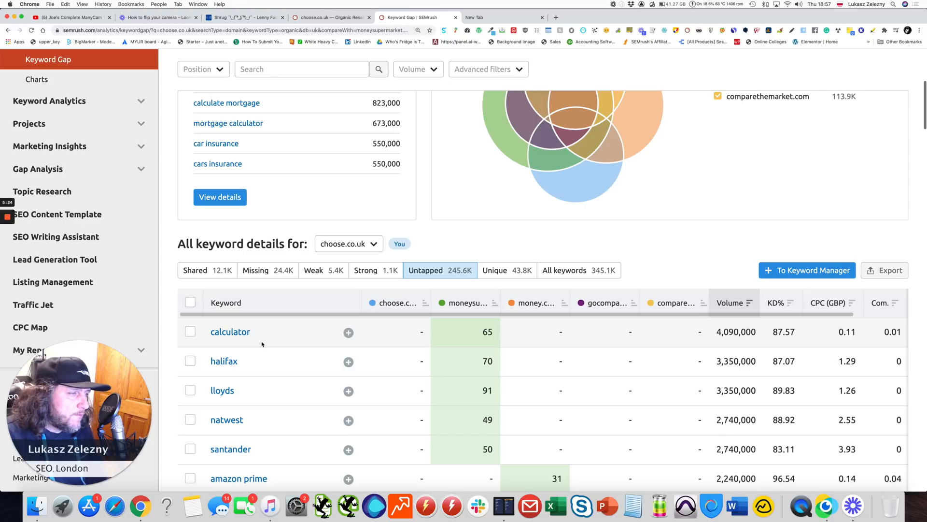
{"action": "scroll", "coordinate": [263, 338], "scroll_direction": "down", "scroll_amount": 3}
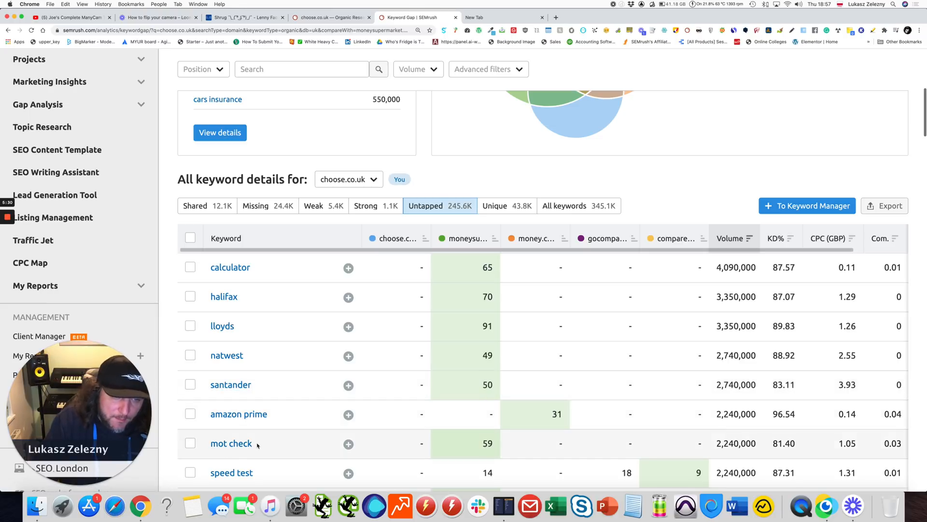
{"action": "scroll", "coordinate": [305, 384], "scroll_direction": "down", "scroll_amount": 2}
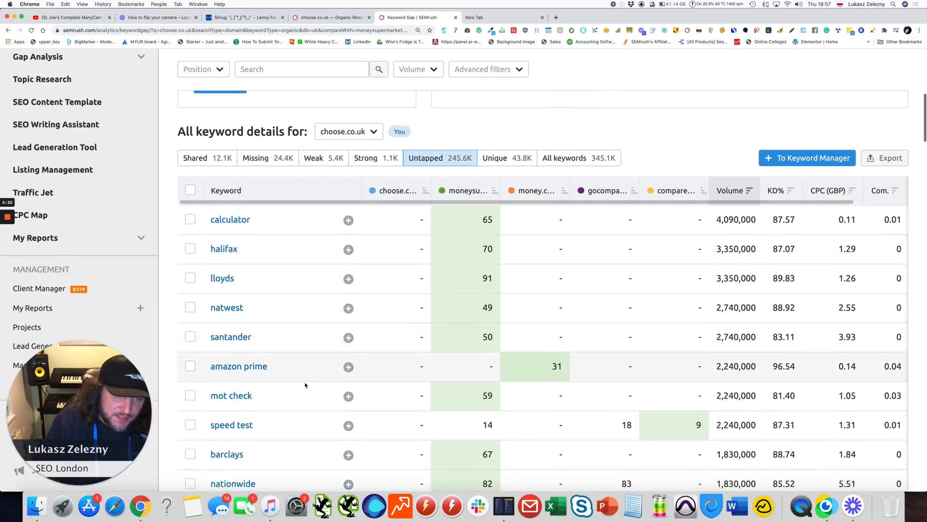
{"action": "scroll", "coordinate": [305, 385], "scroll_direction": "down", "scroll_amount": 1}
{"action": "scroll", "coordinate": [242, 379], "scroll_direction": "up", "scroll_amount": 1}
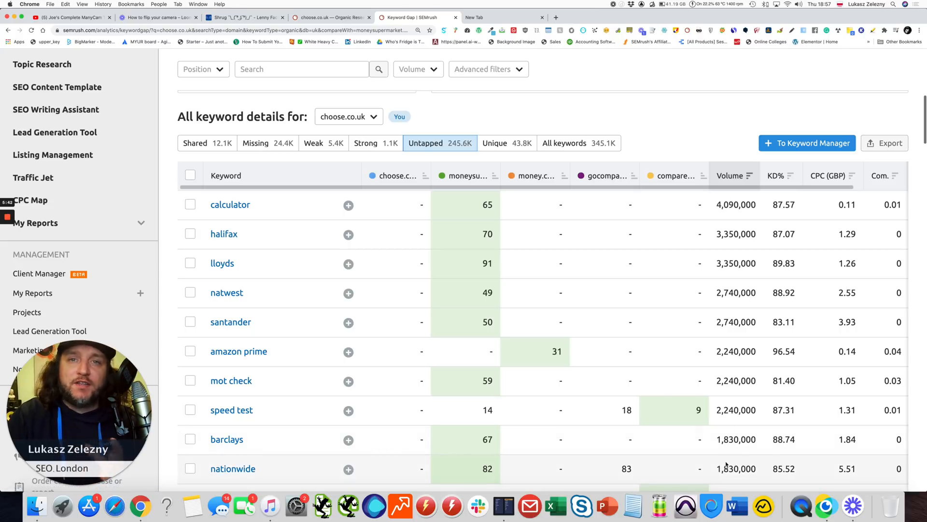
{"action": "scroll", "coordinate": [339, 268], "scroll_direction": "up", "scroll_amount": 3}
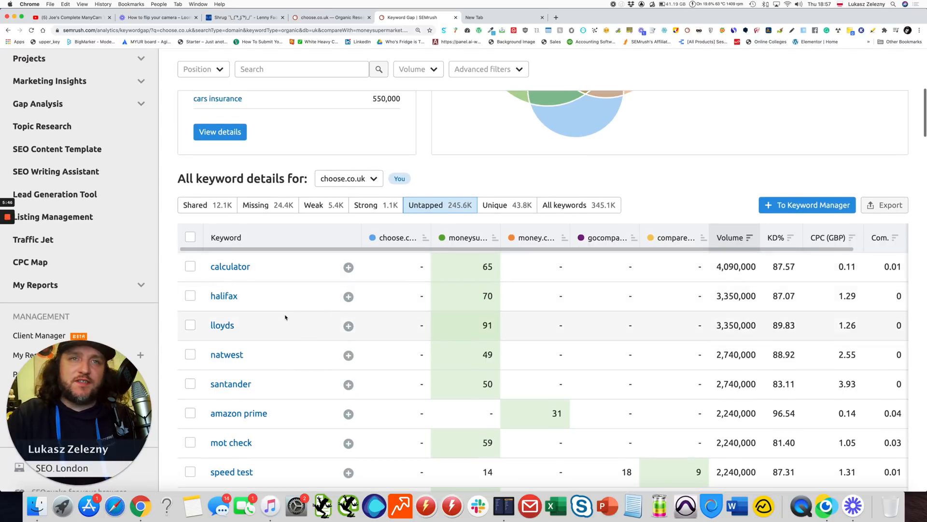
Add an advanced filter condition that includes only keywords with a volume less than 50000.
{"action": "scroll", "coordinate": [288, 316], "scroll_direction": "up", "scroll_amount": 4}
{"action": "scroll", "coordinate": [285, 318], "scroll_direction": "up", "scroll_amount": 8}
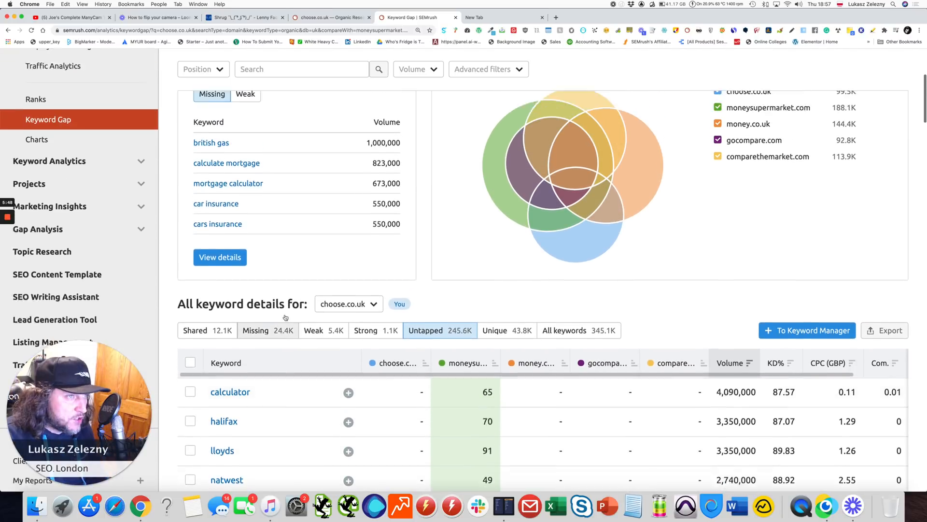
{"action": "left_click", "coordinate": [461, 195]}
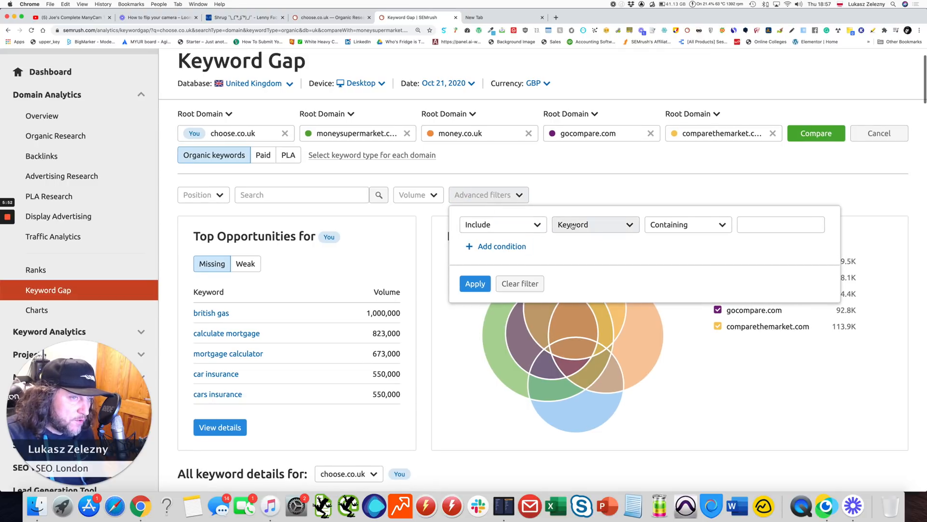
{"action": "left_click", "coordinate": [693, 225]}
{"action": "left_click", "coordinate": [613, 226]}
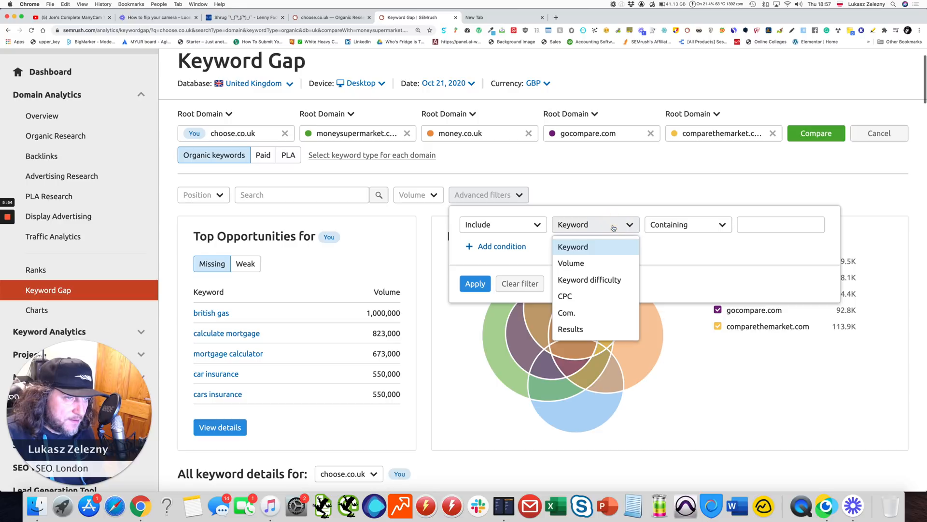
{"action": "left_click", "coordinate": [594, 263]}
{"action": "left_click", "coordinate": [677, 225]}
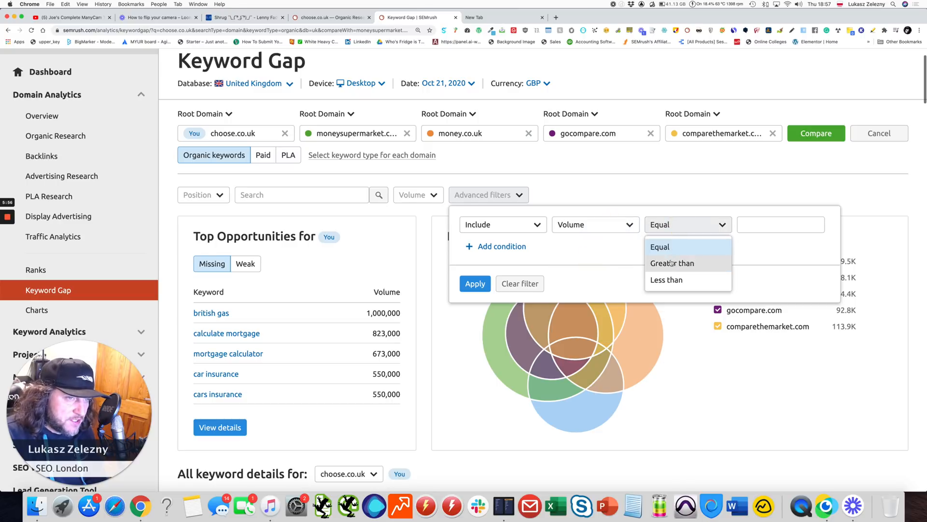
{"action": "left_click", "coordinate": [668, 280]}
{"action": "left_click", "coordinate": [743, 224]}
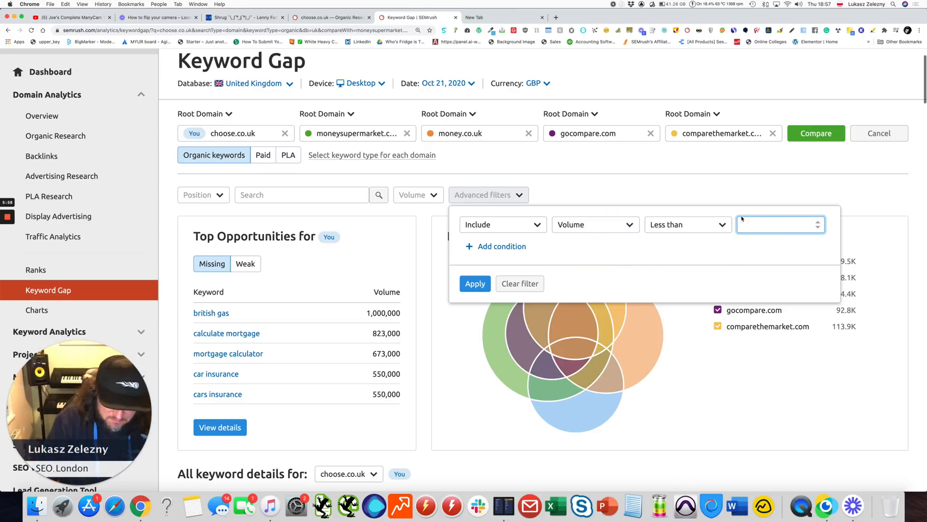
{"action": "type", "text": "109"}
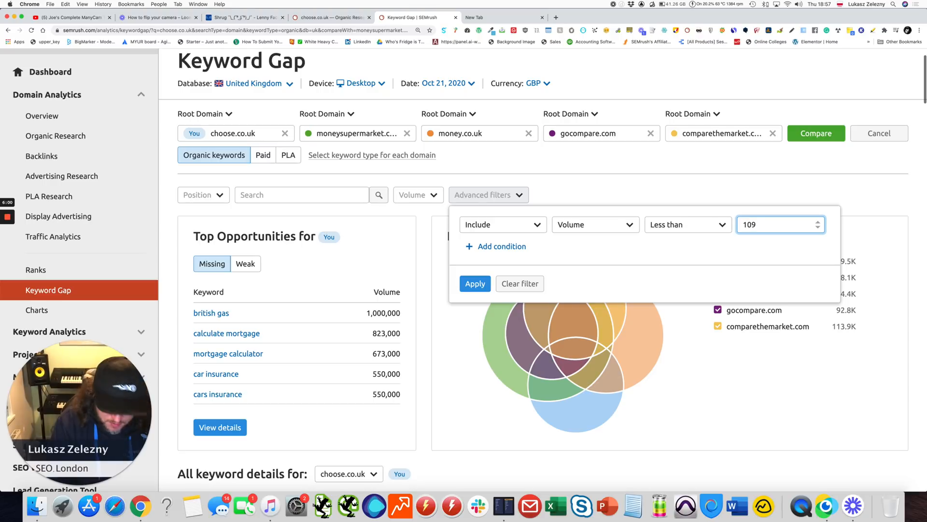
{"action": "key", "text": "BackSpace"}
{"action": "key", "text": "BackSpace"}
{"action": "key", "text": "BackSpace"}
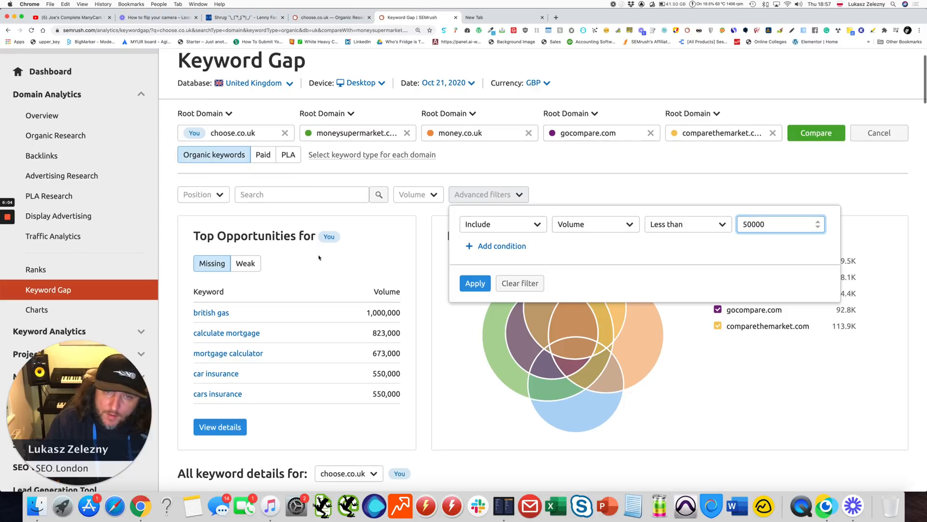
Add a second condition including only keywords with a volume greater than 100, and apply the filters.
{"action": "left_click", "coordinate": [497, 245]}
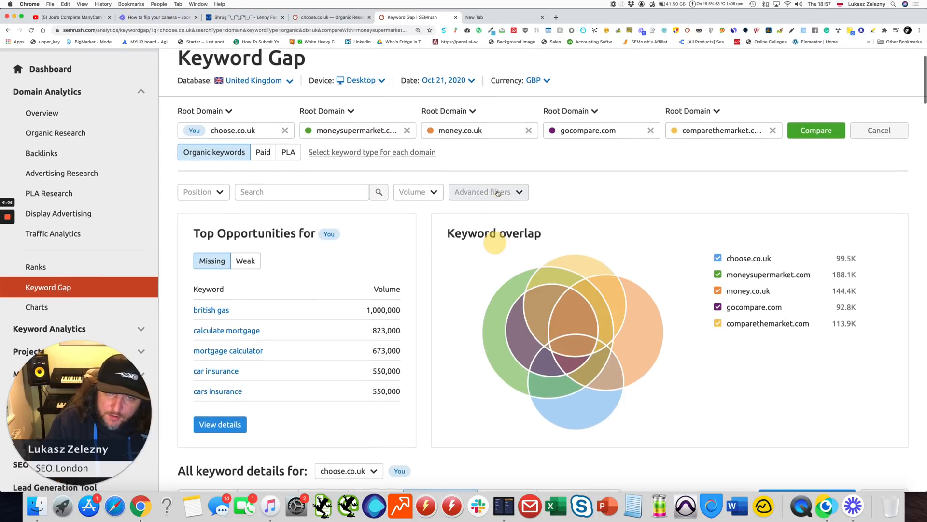
{"action": "left_click", "coordinate": [497, 193]}
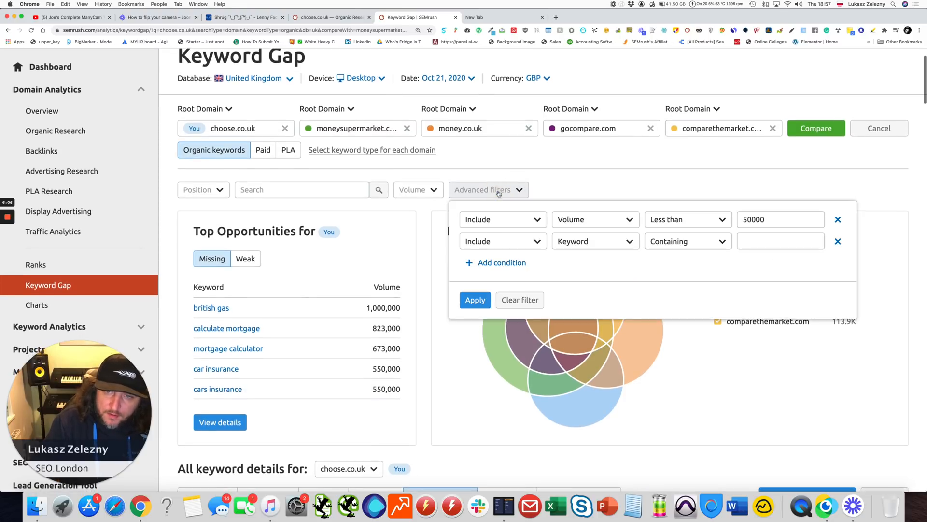
{"action": "left_click", "coordinate": [612, 240]}
{"action": "left_click", "coordinate": [594, 278]}
{"action": "left_click", "coordinate": [685, 244]}
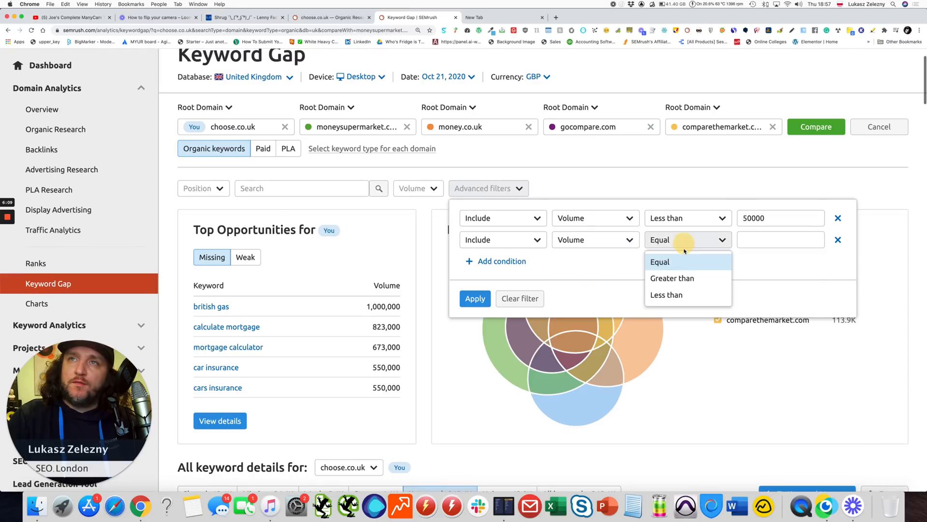
{"action": "left_click", "coordinate": [681, 278]}
{"action": "left_click", "coordinate": [777, 241]}
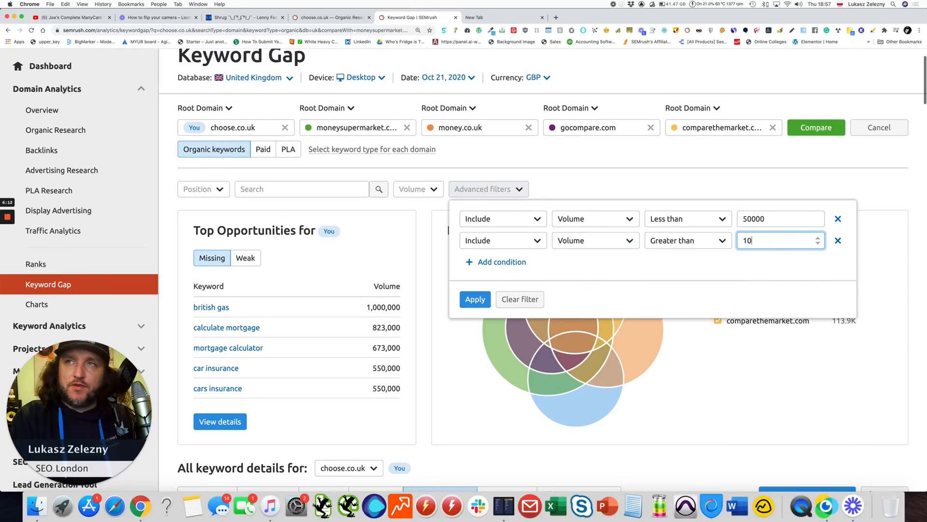
{"action": "type", "text": "100"}
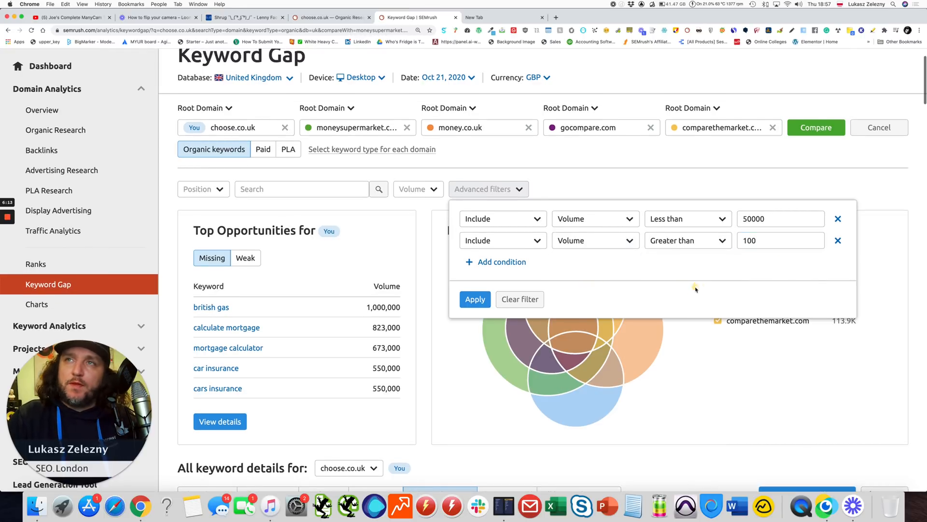
{"action": "left_click", "coordinate": [475, 299]}
Review the filtered untapped keywords for choose.co.uk and check the export options without exporting.
{"action": "scroll", "coordinate": [480, 298], "scroll_direction": "down", "scroll_amount": 2}
{"action": "scroll", "coordinate": [480, 298], "scroll_direction": "down", "scroll_amount": 3}
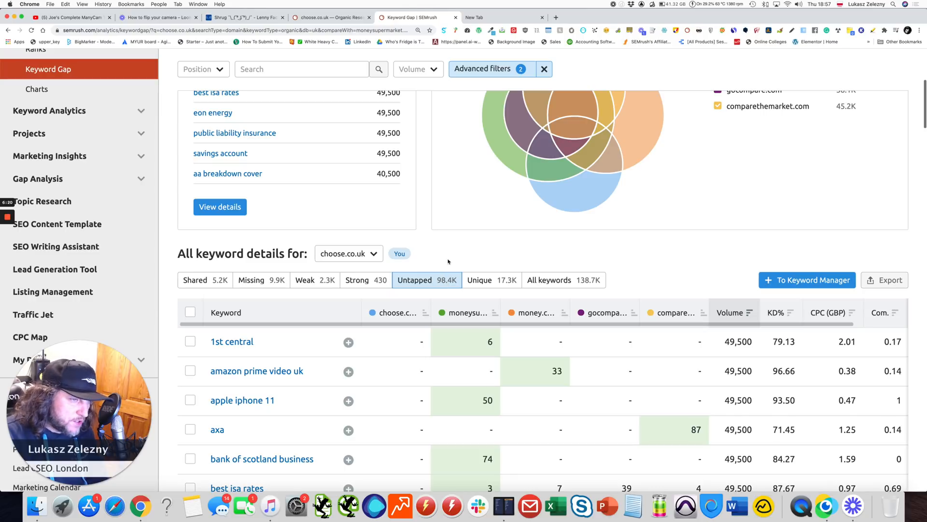
{"action": "scroll", "coordinate": [492, 227], "scroll_direction": "down", "scroll_amount": 1}
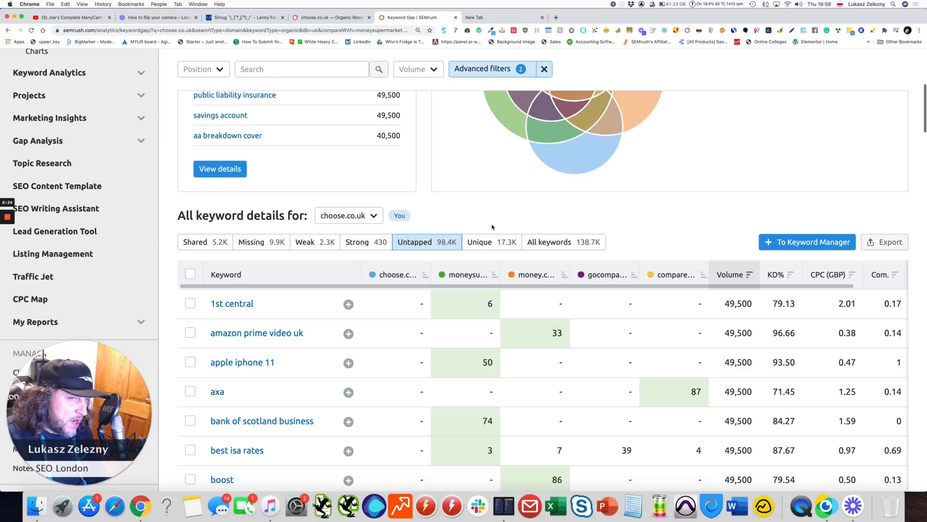
{"action": "scroll", "coordinate": [492, 226], "scroll_direction": "down", "scroll_amount": 1}
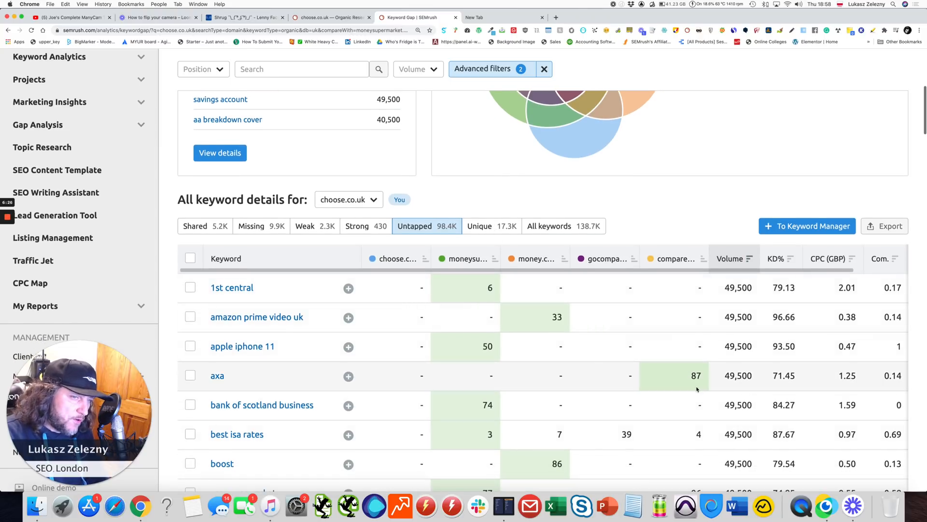
{"action": "left_click", "coordinate": [879, 226]}
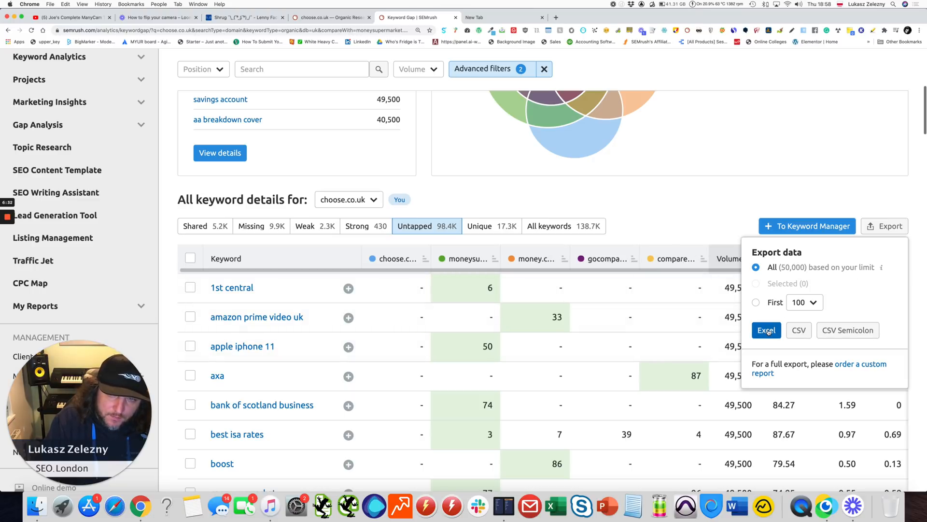
{"action": "left_click", "coordinate": [614, 204]}
Add an advanced filter condition that excludes keywords containing "comparethemarket".
{"action": "scroll", "coordinate": [346, 171], "scroll_direction": "up", "scroll_amount": 5}
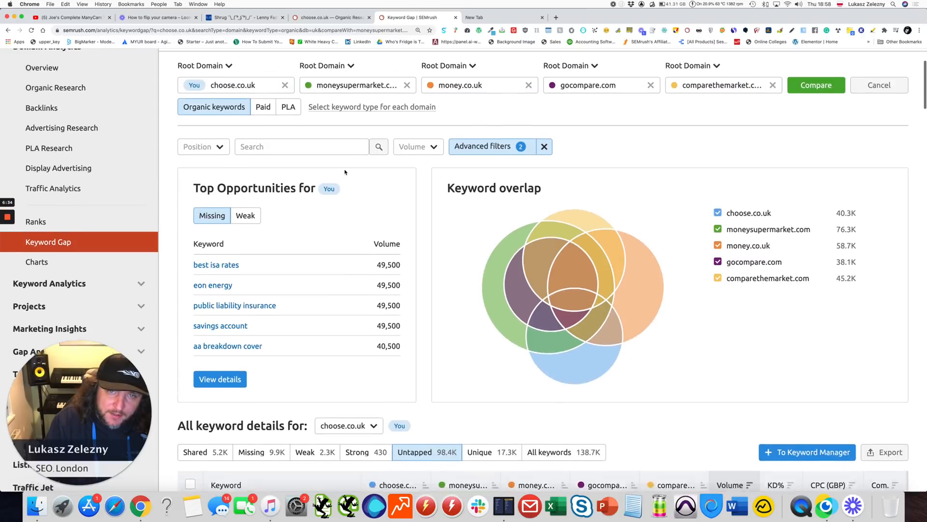
{"action": "scroll", "coordinate": [345, 172], "scroll_direction": "up", "scroll_amount": 1}
{"action": "left_click", "coordinate": [470, 190]}
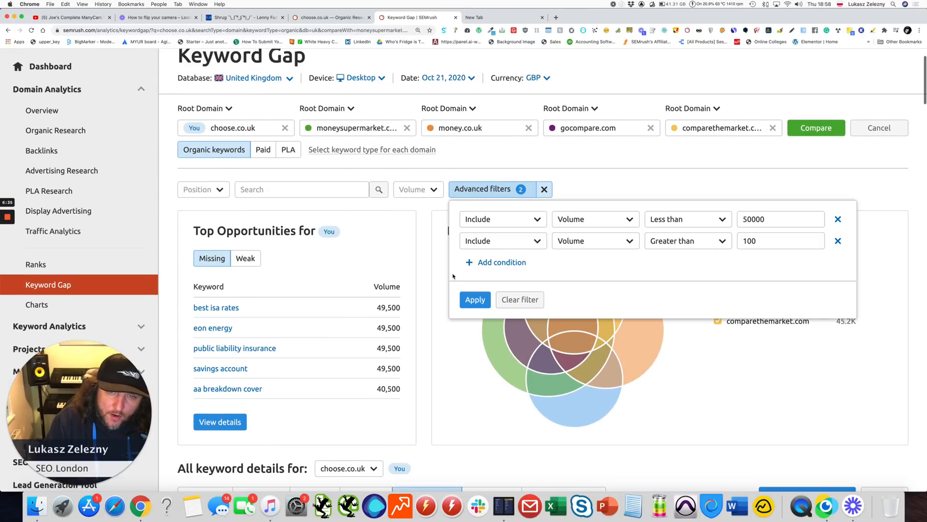
{"action": "left_click", "coordinate": [505, 262]}
{"action": "scroll", "coordinate": [505, 262], "scroll_direction": "down", "scroll_amount": 1}
{"action": "left_click", "coordinate": [484, 168]}
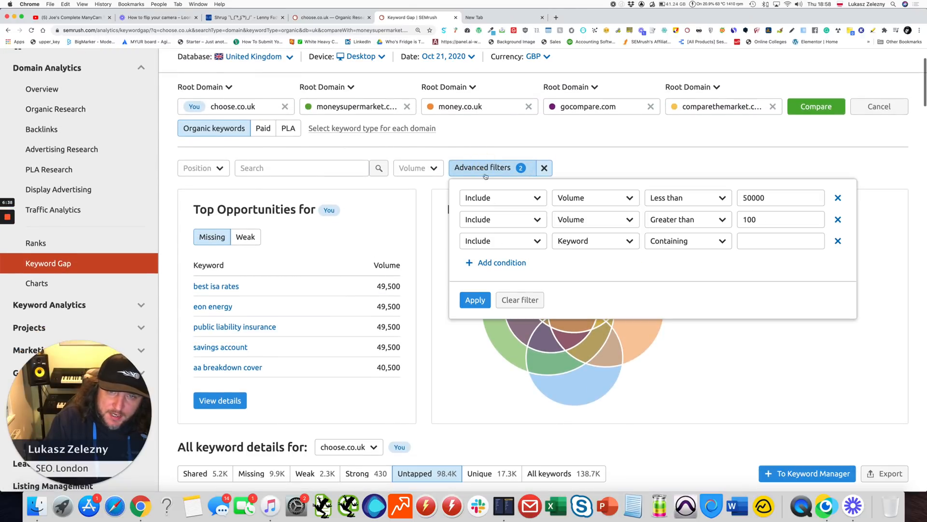
{"action": "left_click", "coordinate": [502, 240]}
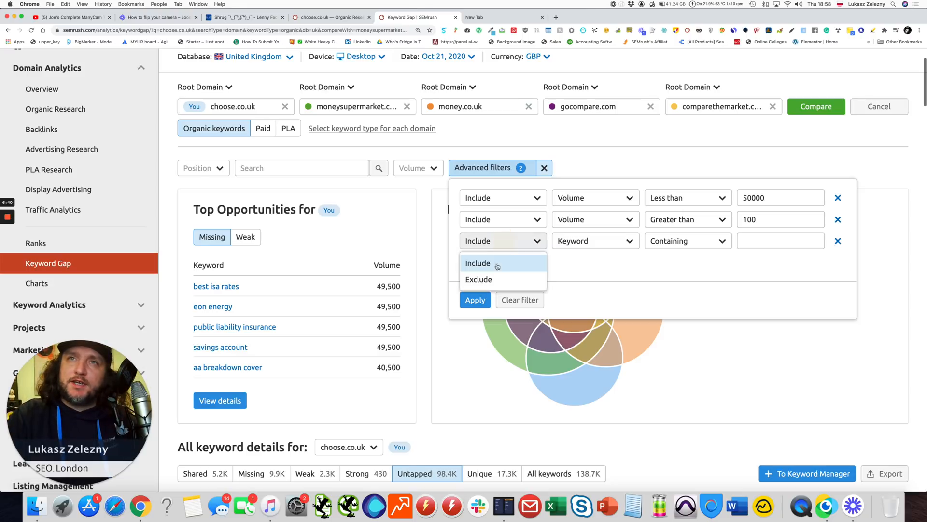
{"action": "left_click", "coordinate": [488, 280]}
{"action": "left_click", "coordinate": [760, 243]}
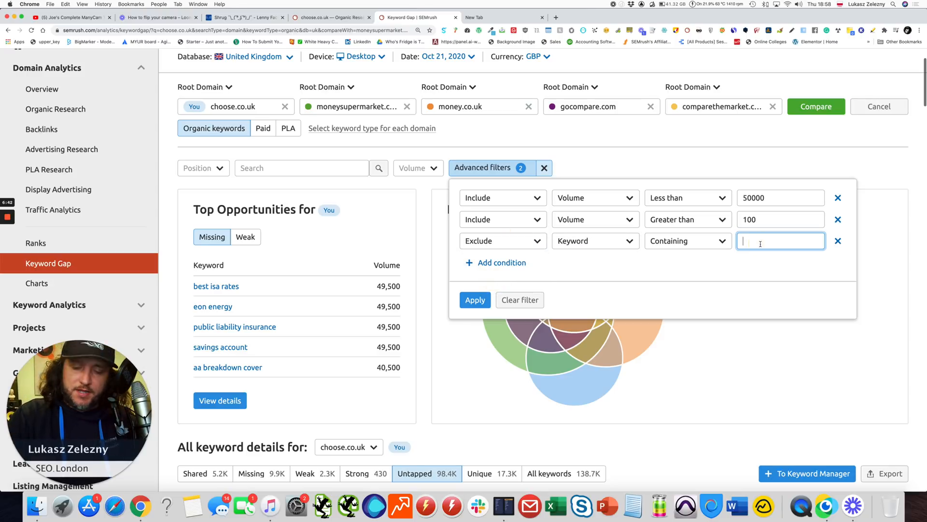
{"action": "type", "text": "comparethe"}
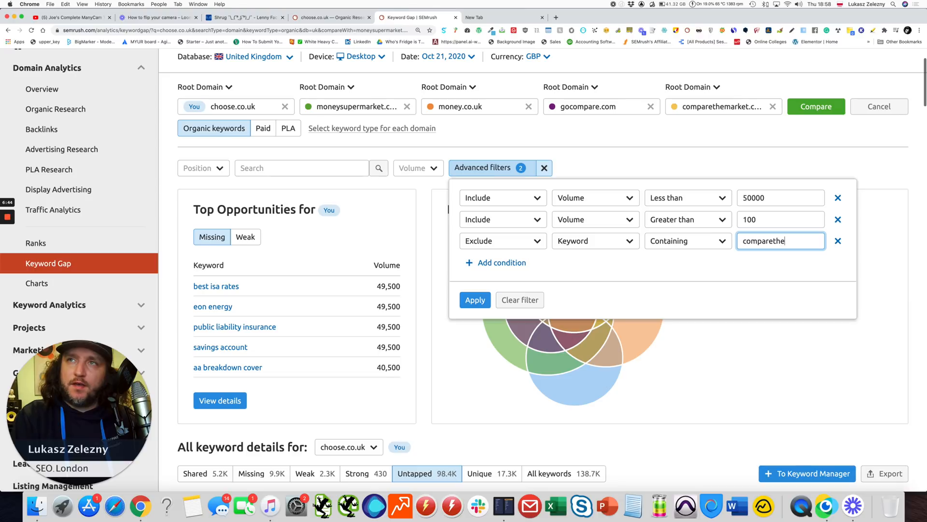
{"action": "type", "text": "market"}
Add another condition that excludes keywords containing "gocompare".
{"action": "left_click", "coordinate": [495, 262]}
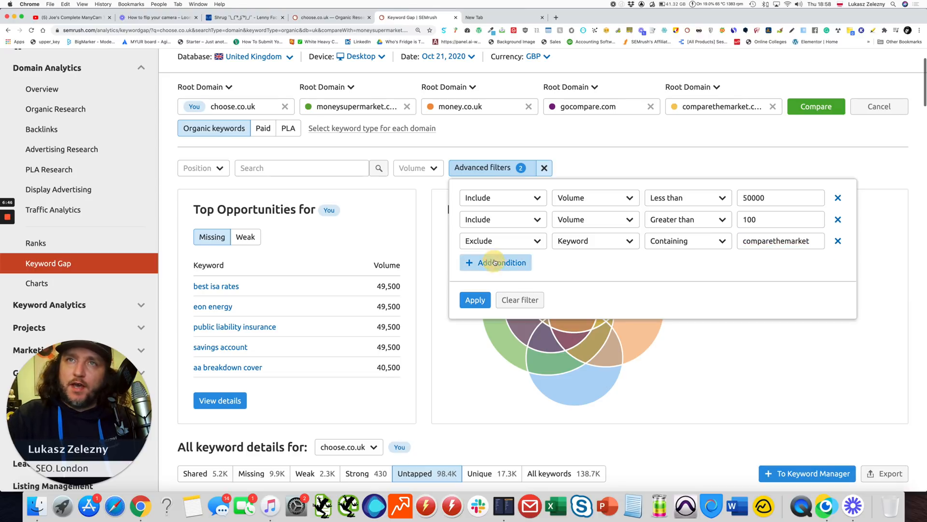
{"action": "left_click", "coordinate": [485, 262]}
{"action": "left_click", "coordinate": [479, 300]}
{"action": "left_click", "coordinate": [748, 263]}
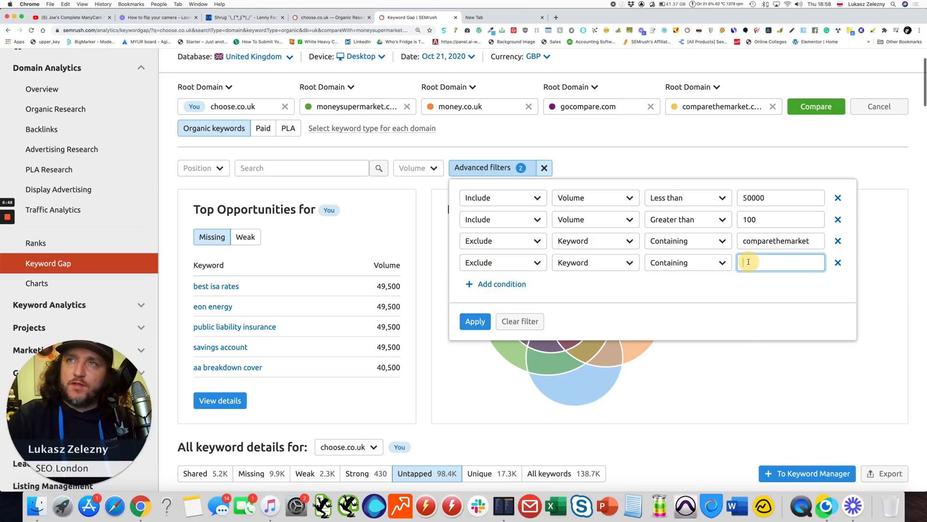
{"action": "type", "text": "comparethemarket"}
{"action": "type", "text": "go"}
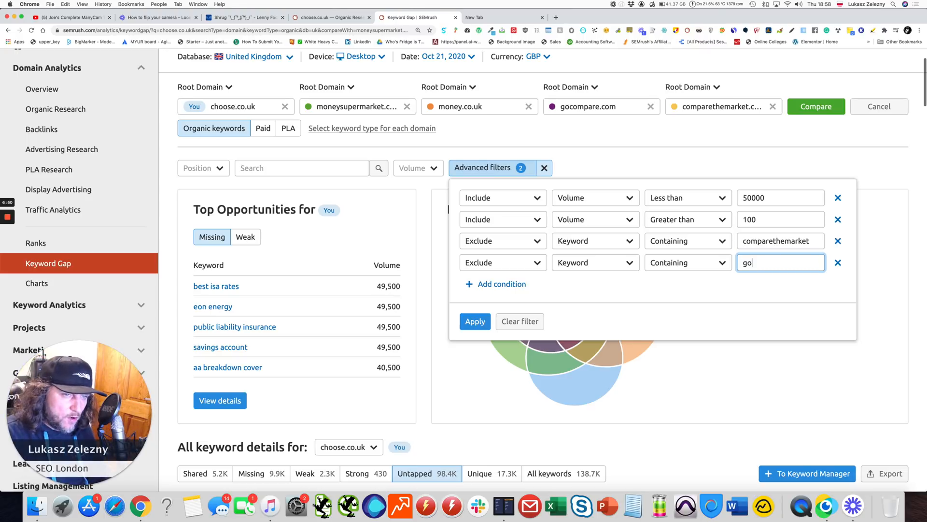
Add a further condition that excludes keywords containing "moneysupermarket".
{"action": "left_click", "coordinate": [478, 284]}
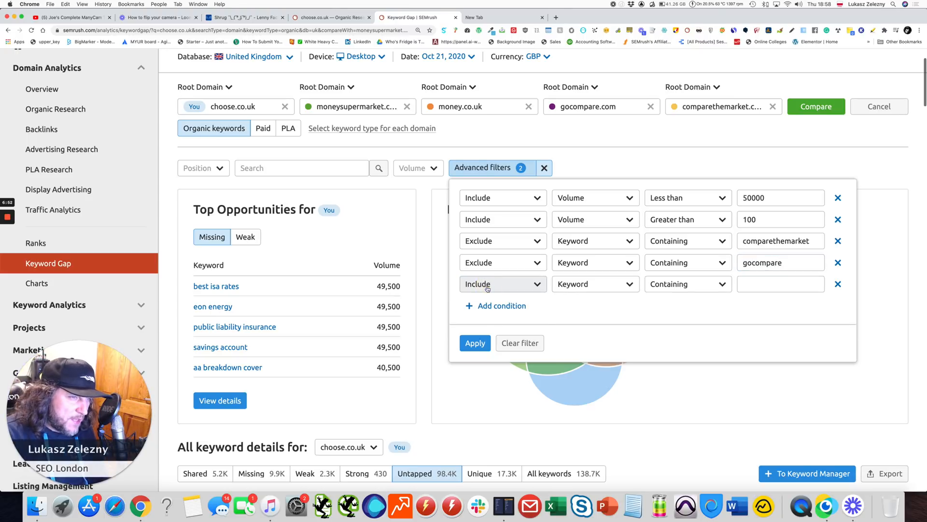
{"action": "left_click", "coordinate": [482, 284]}
{"action": "left_click", "coordinate": [483, 322]}
{"action": "left_click", "coordinate": [755, 284]}
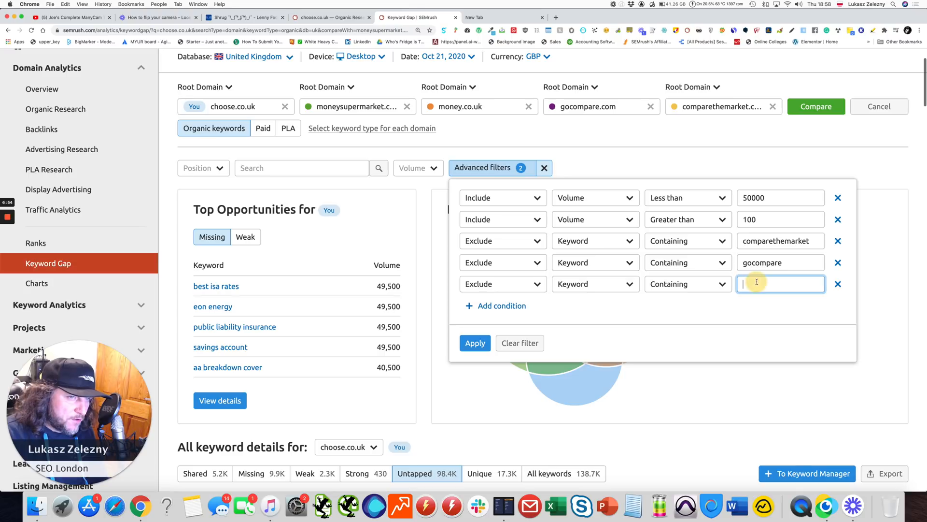
{"action": "type", "text": "m"}
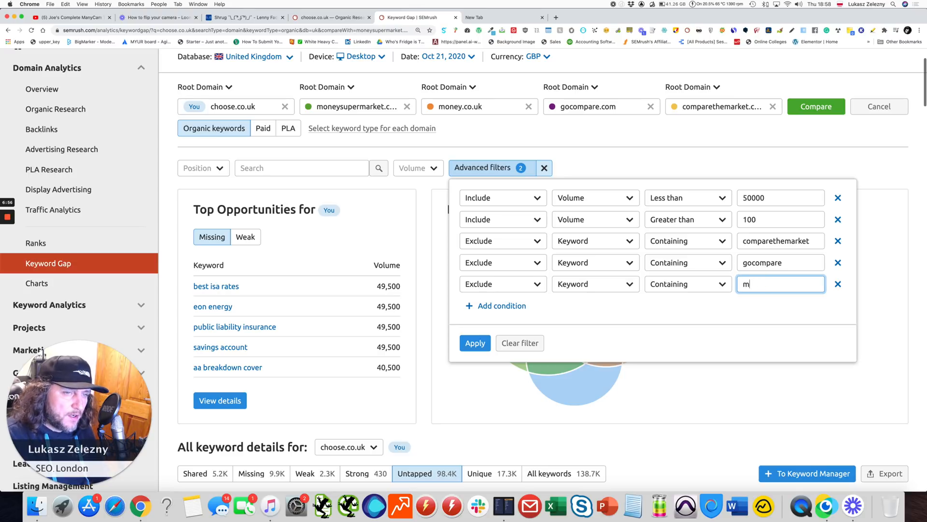
{"action": "type", "text": "oneysupermarket"}
{"action": "left_click", "coordinate": [488, 305]}
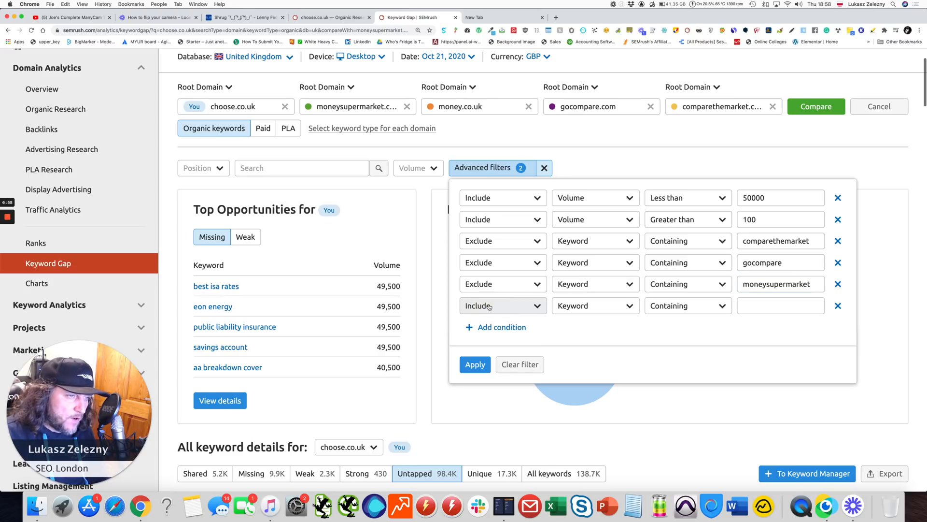
{"action": "left_click", "coordinate": [490, 306]}
{"action": "left_click", "coordinate": [479, 344]}
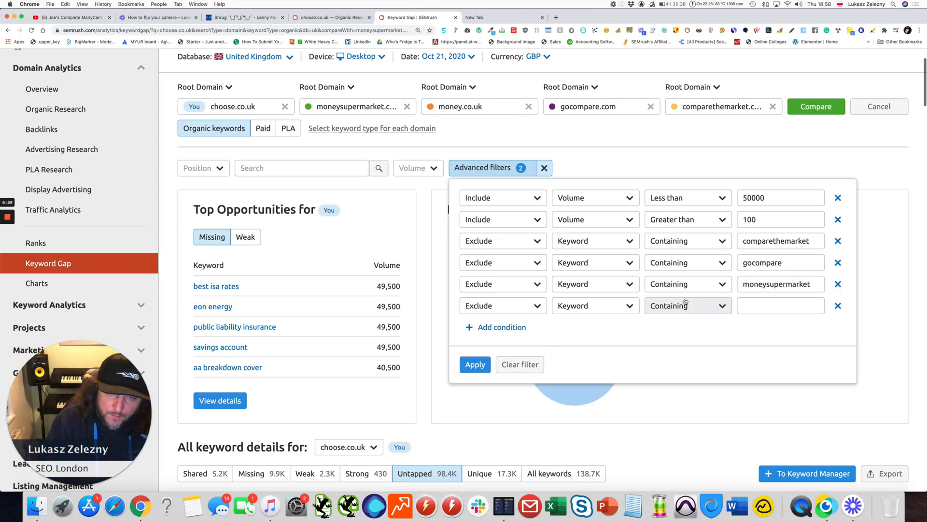
{"action": "left_click", "coordinate": [755, 305]}
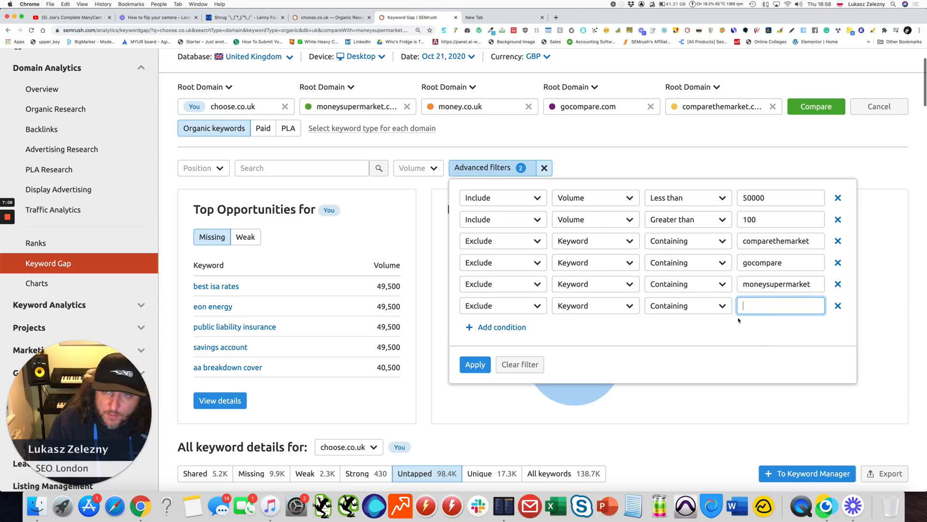
{"action": "left_click", "coordinate": [838, 305]}
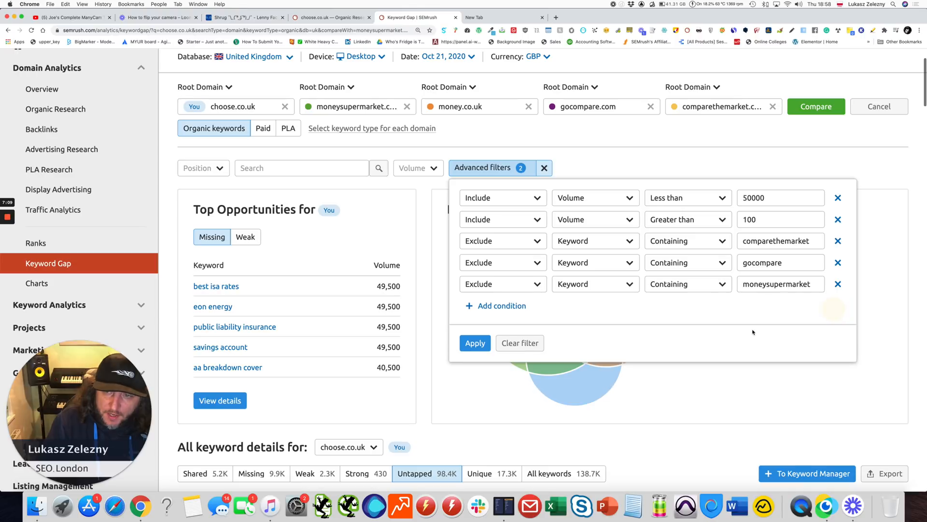
Apply the volume and brand-name filter conditions and review the updated keyword overlap and untapped keywords.
{"action": "left_click", "coordinate": [475, 343]}
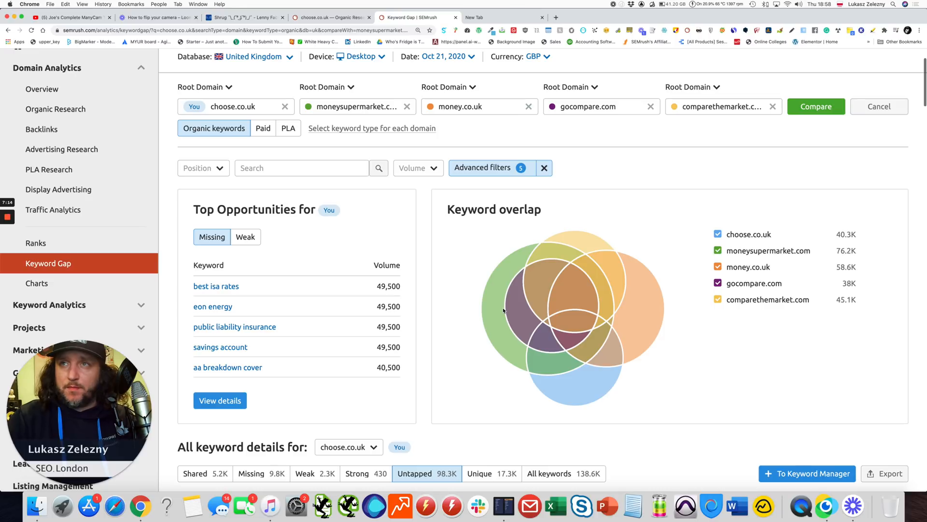
{"action": "scroll", "coordinate": [477, 353], "scroll_direction": "down", "scroll_amount": 5}
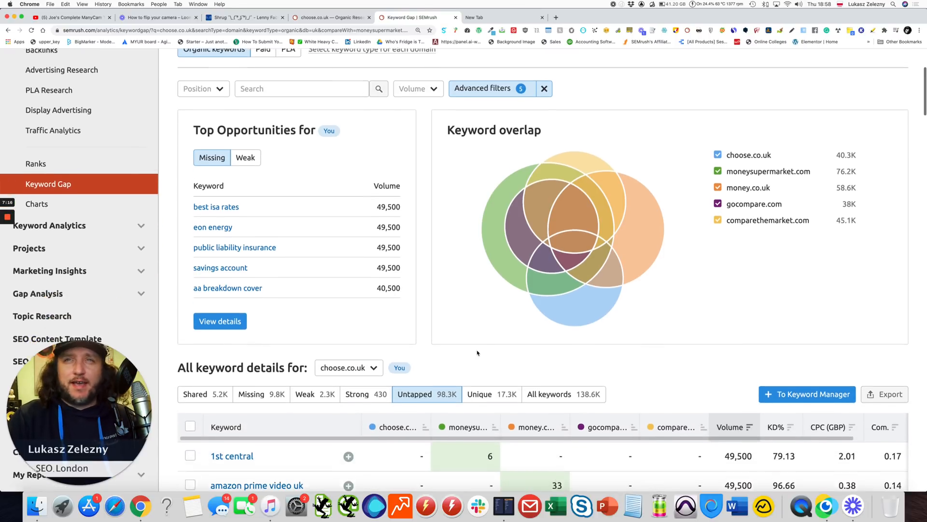
{"action": "scroll", "coordinate": [502, 327], "scroll_direction": "up", "scroll_amount": 4}
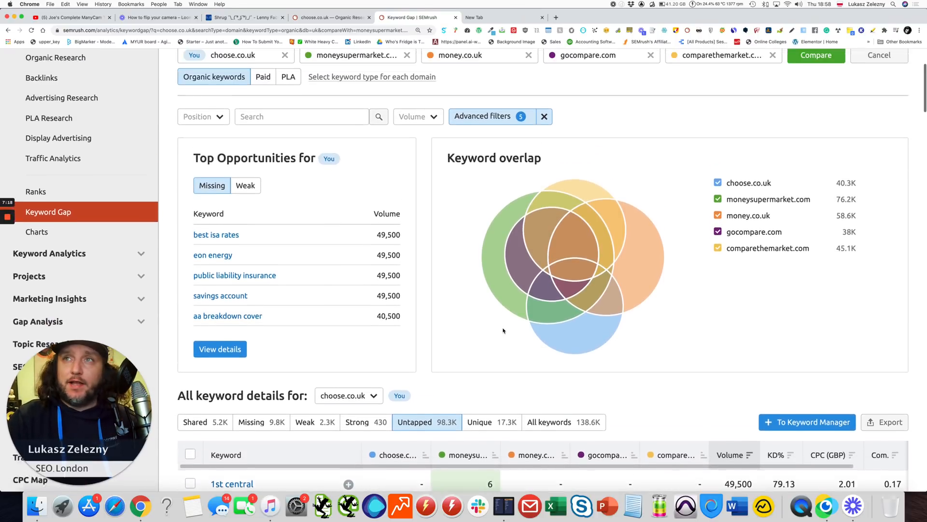
Change the three excluded keyword terms to "compare the market", "go compare" and "money supermarket", and apply the filters.
{"action": "scroll", "coordinate": [485, 302], "scroll_direction": "down", "scroll_amount": 5}
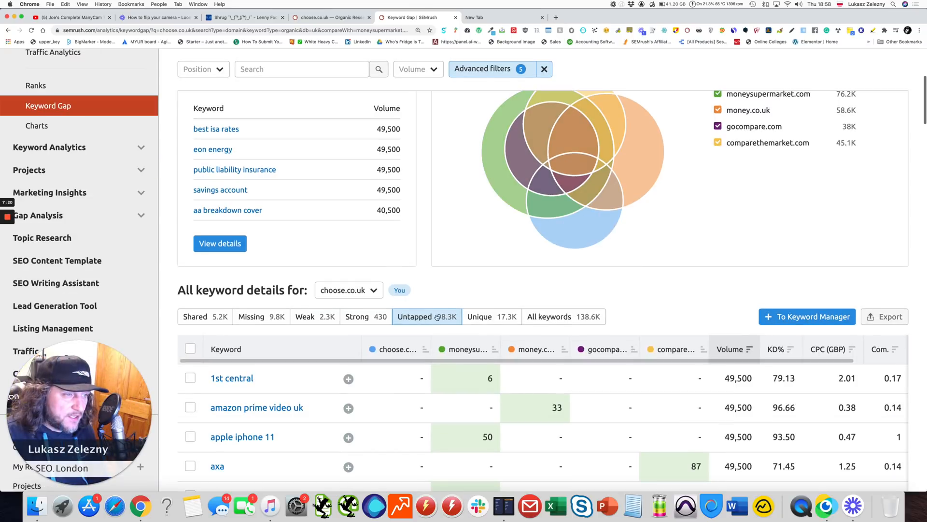
{"action": "left_click", "coordinate": [483, 69]}
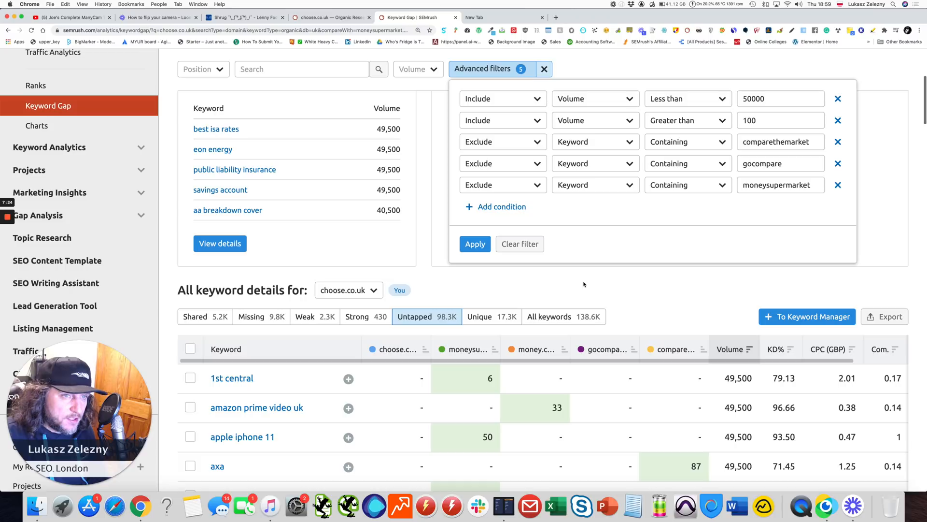
{"action": "left_click", "coordinate": [769, 143]}
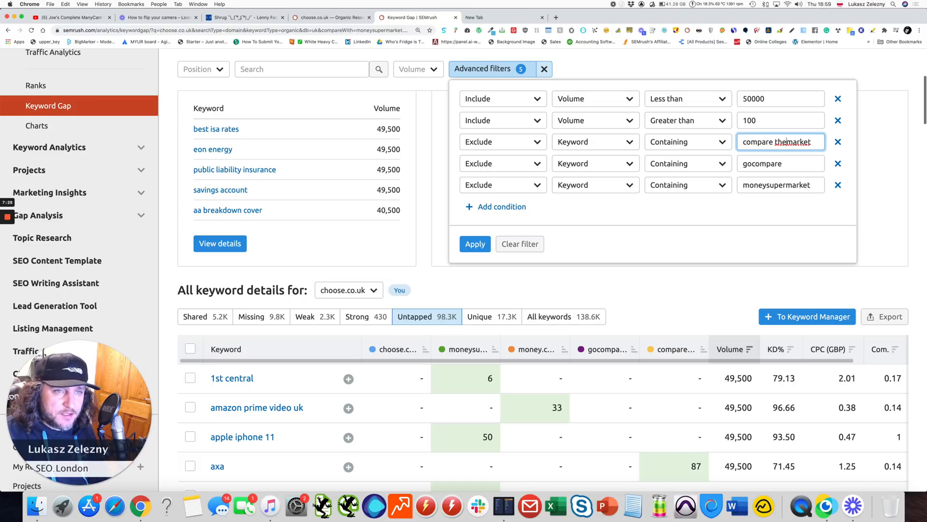
{"action": "left_click", "coordinate": [752, 164]}
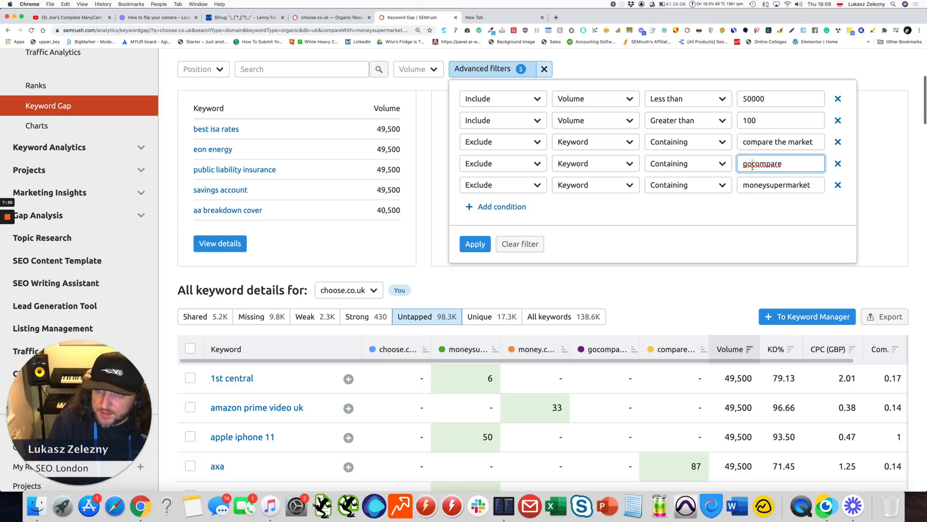
{"action": "left_click", "coordinate": [770, 185]}
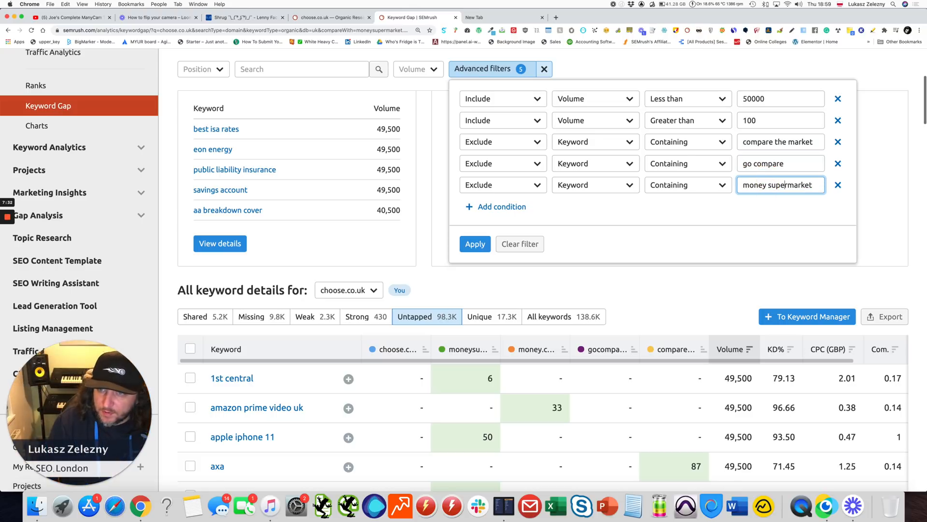
{"action": "left_click", "coordinate": [475, 244]}
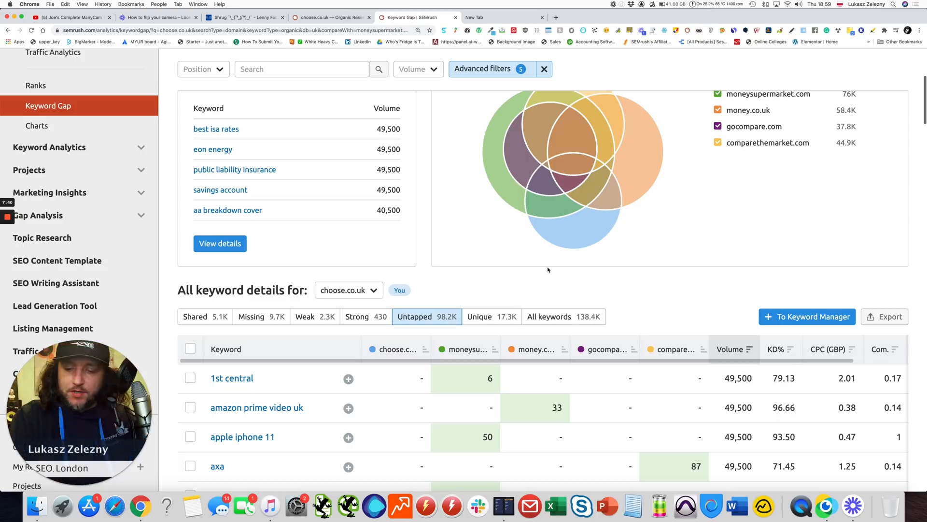
Export all untapped keywords within the account limit as an Excel file, and open the downloaded workbook with its content recovered.
{"action": "left_click", "coordinate": [886, 316]}
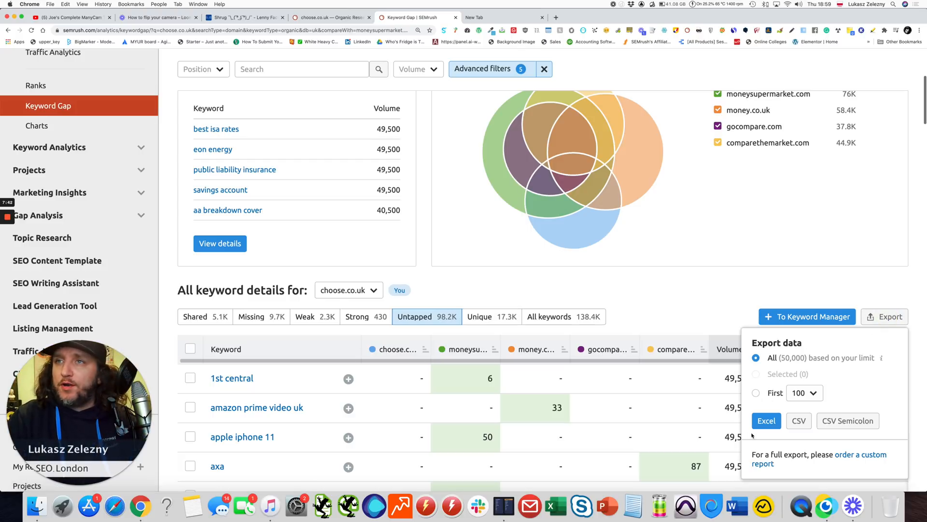
{"action": "left_click", "coordinate": [766, 420]}
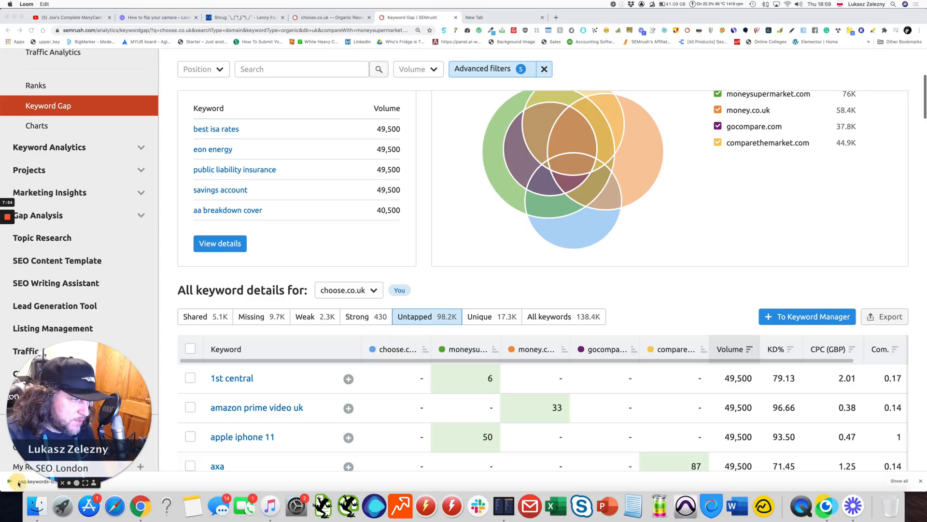
{"action": "left_click", "coordinate": [42, 483]}
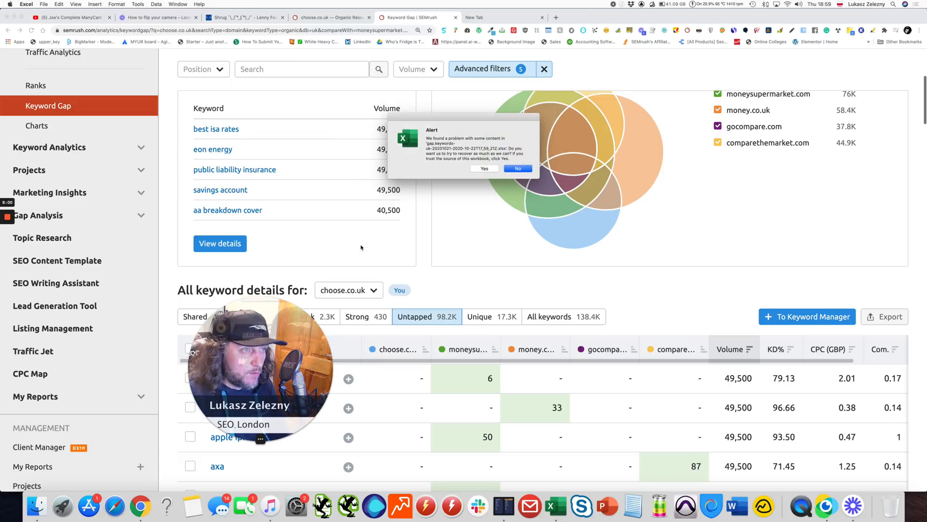
{"action": "left_click", "coordinate": [476, 169]}
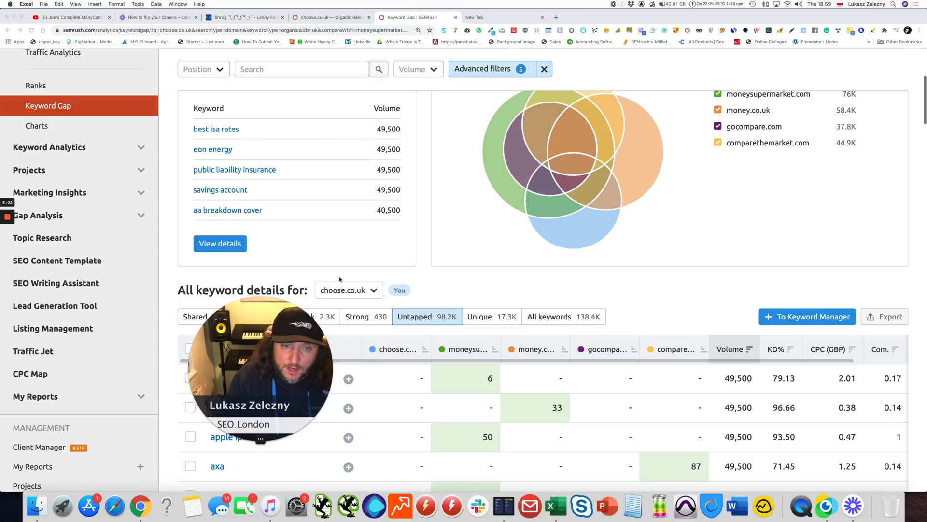
{"action": "left_click_drag", "start_coordinate": [273, 329], "coordinate": [92, 371]}
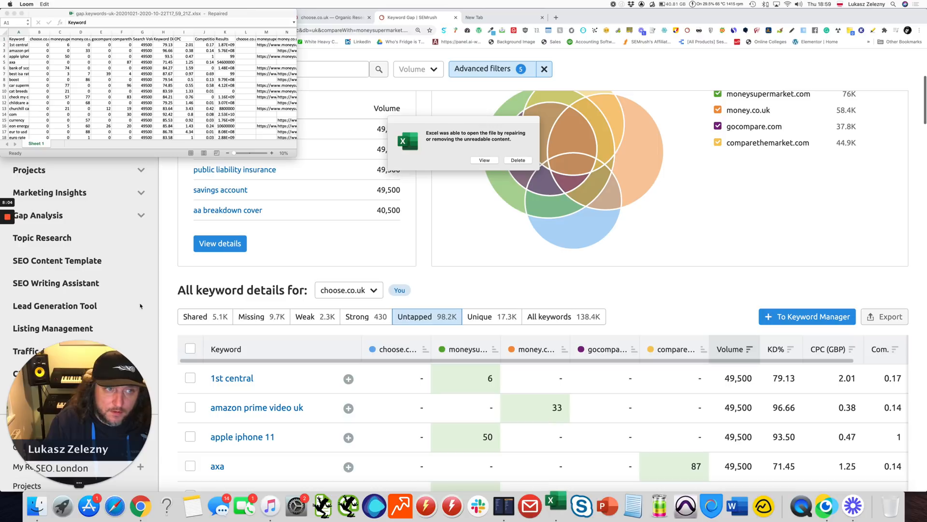
{"action": "left_click", "coordinate": [516, 161]}
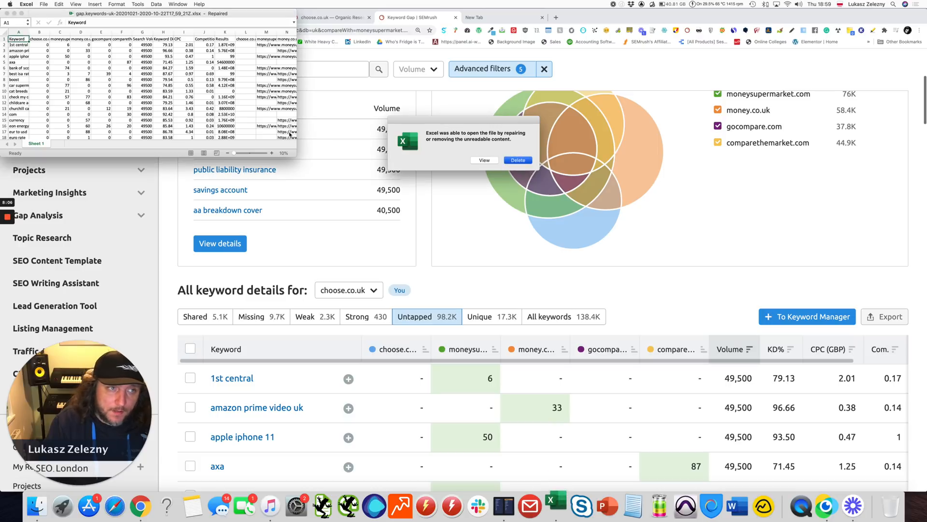
Enlarge the keyword workbook's window and zoom the sheet to 250%.
{"action": "left_click_drag", "start_coordinate": [298, 156], "coordinate": [738, 396]}
{"action": "left_click", "coordinate": [712, 394]}
{"action": "left_click", "coordinate": [712, 393]}
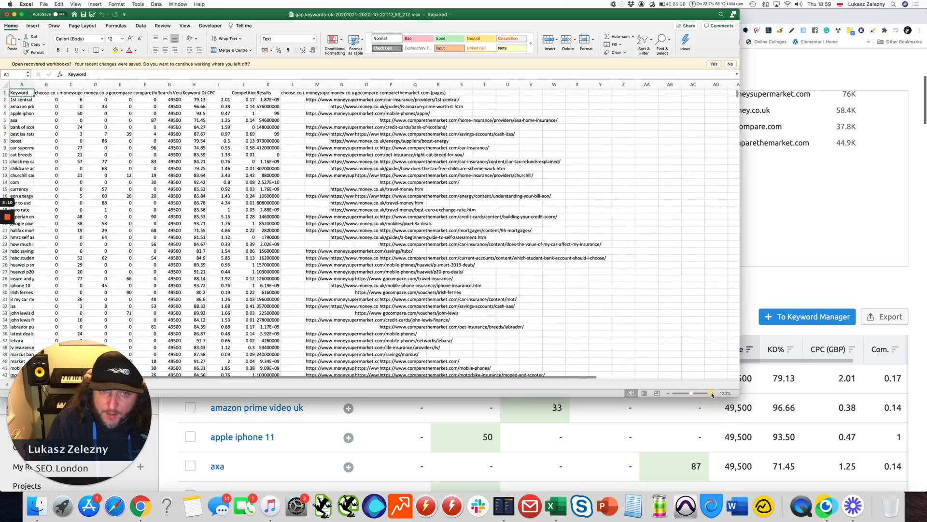
{"action": "left_click", "coordinate": [711, 393]}
{"action": "left_click", "coordinate": [712, 393]}
{"action": "left_click", "coordinate": [711, 394]}
{"action": "left_click", "coordinate": [712, 394]}
{"action": "left_click", "coordinate": [711, 394]}
{"action": "left_click", "coordinate": [711, 393]}
{"action": "left_click", "coordinate": [711, 394]}
{"action": "left_click", "coordinate": [712, 394]}
{"action": "left_click", "coordinate": [711, 393]}
{"action": "left_click", "coordinate": [711, 393]}
{"action": "left_click", "coordinate": [711, 393]}
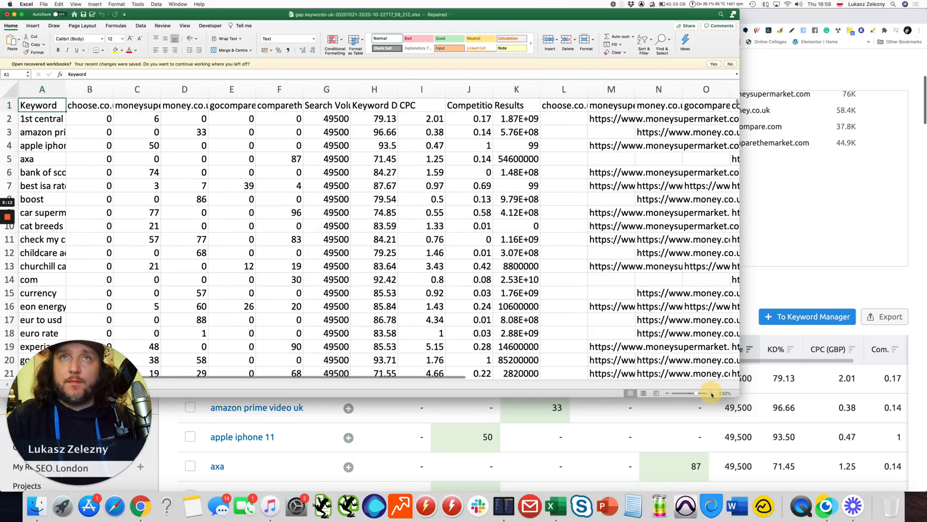
{"action": "left_click", "coordinate": [711, 394]}
{"action": "left_click", "coordinate": [711, 393]}
Auto-fit the width of all columns, and freeze panes at cell B2 to lock the header row and Keyword column.
{"action": "left_click", "coordinate": [9, 90]}
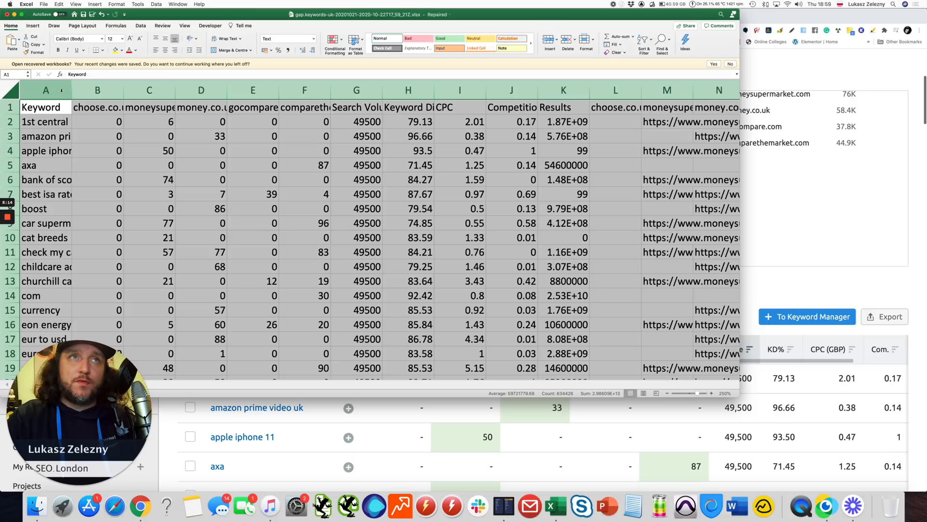
{"action": "double_click", "coordinate": [72, 90]}
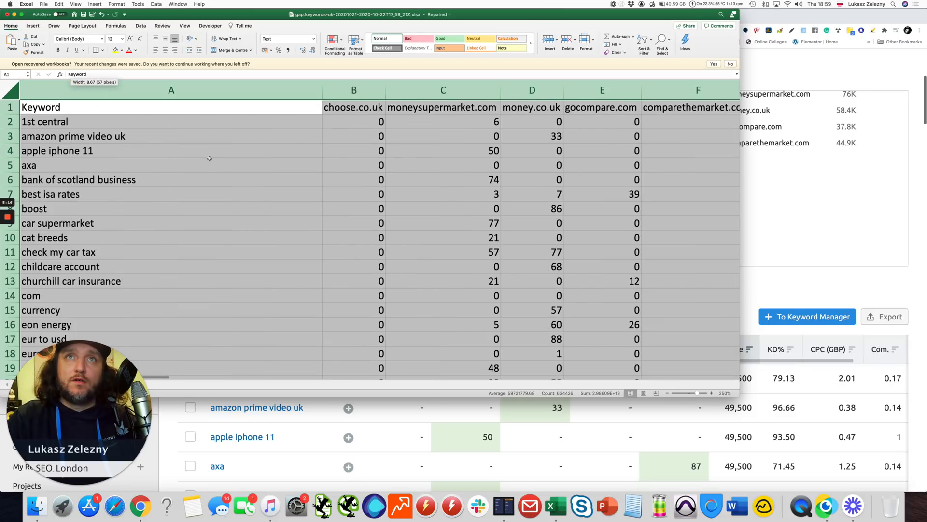
{"action": "left_click", "coordinate": [338, 121]}
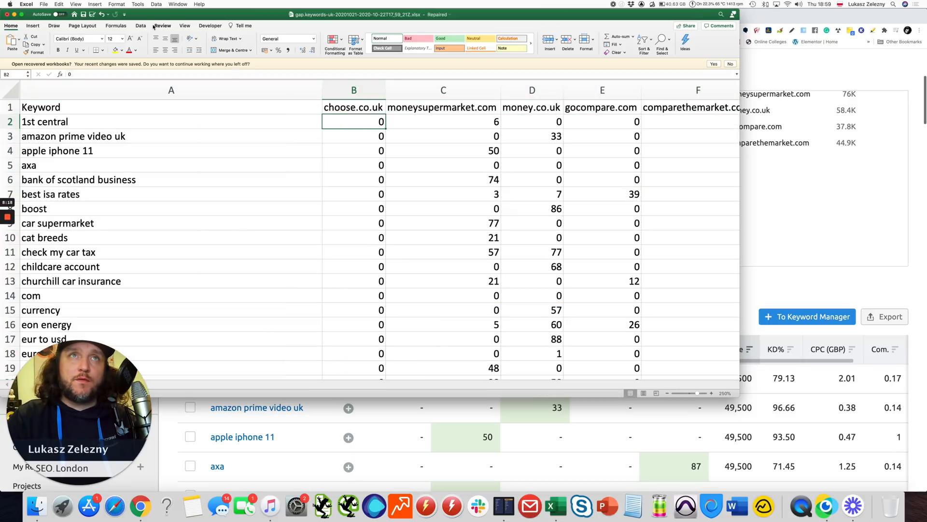
{"action": "left_click", "coordinate": [181, 26]}
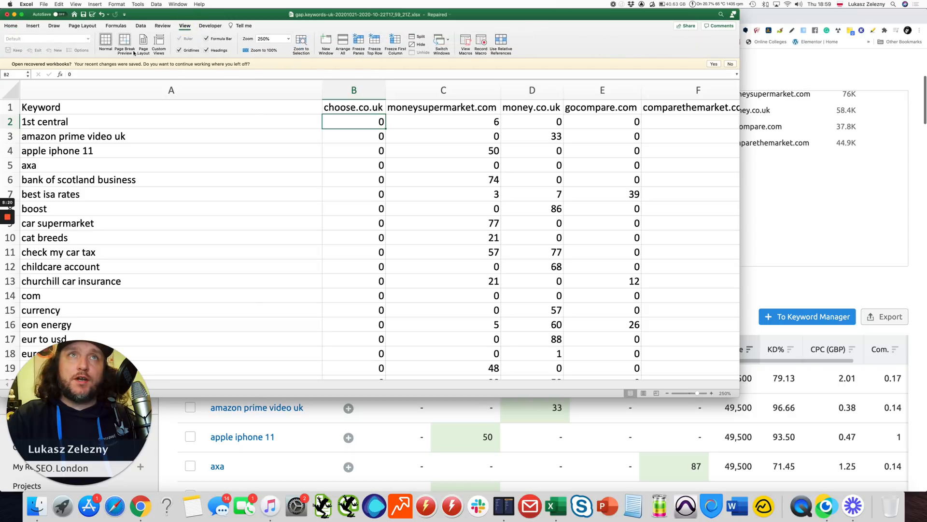
{"action": "left_click", "coordinate": [359, 41]}
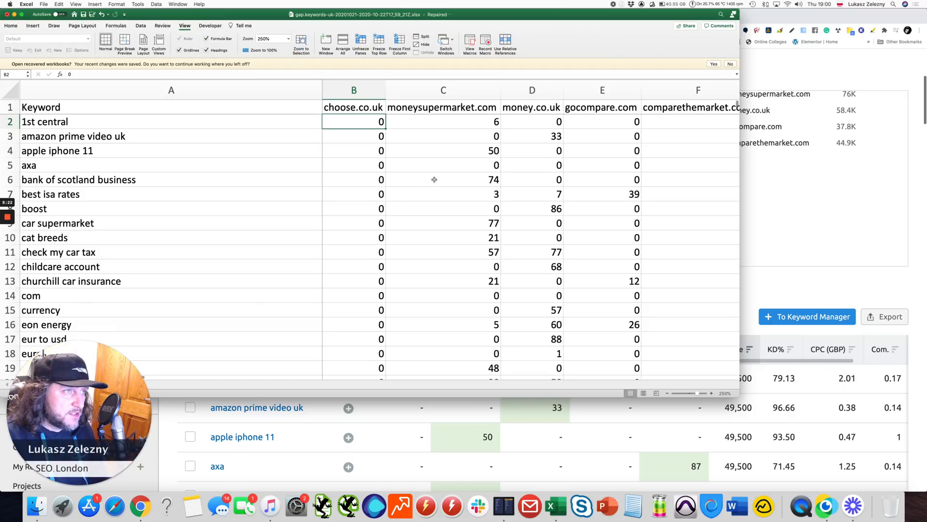
{"action": "scroll", "coordinate": [433, 180], "scroll_direction": "right", "scroll_amount": 3}
{"action": "scroll", "coordinate": [435, 180], "scroll_direction": "right", "scroll_amount": 3}
{"action": "scroll", "coordinate": [435, 179], "scroll_direction": "left", "scroll_amount": 6}
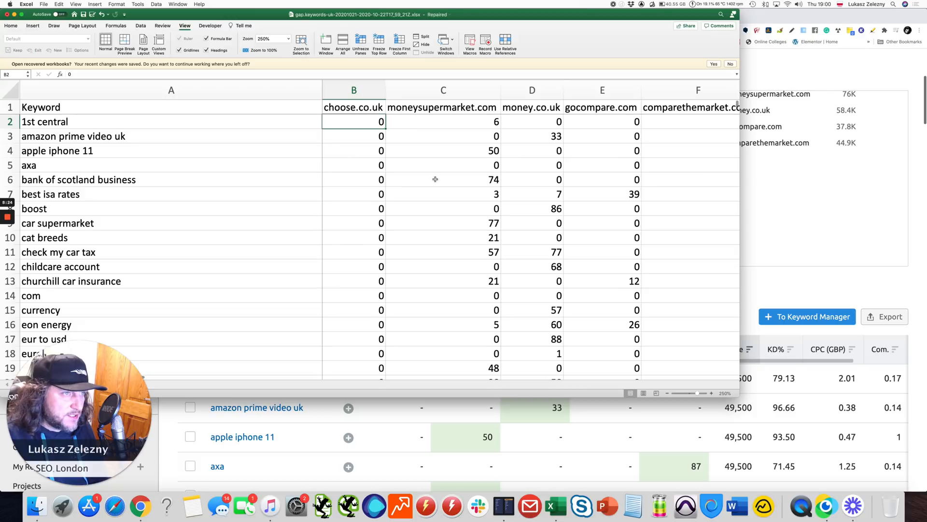
Widen the workbook window and insert three blank columns between Search Volume and Keyword Difficulty.
{"action": "left_click_drag", "start_coordinate": [739, 246], "coordinate": [865, 236]}
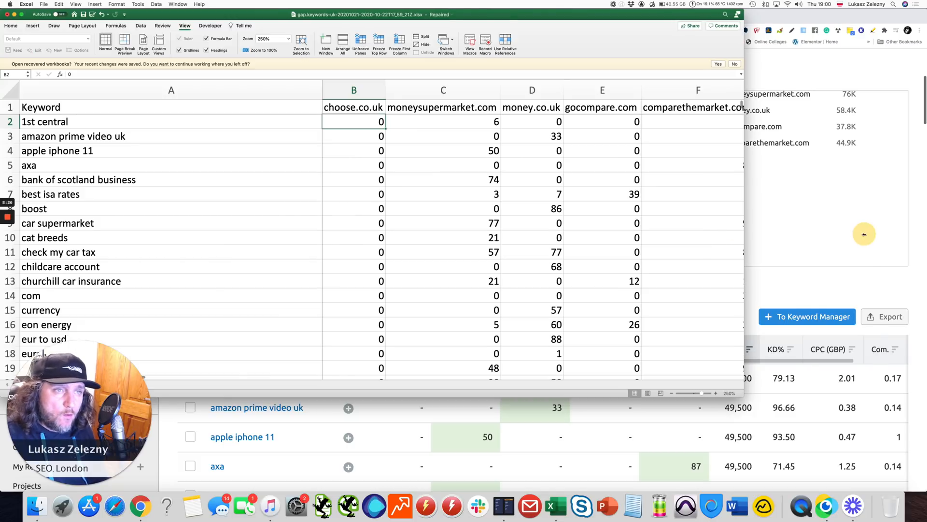
{"action": "scroll", "coordinate": [759, 222], "scroll_direction": "right", "scroll_amount": 1}
{"action": "scroll", "coordinate": [760, 222], "scroll_direction": "right", "scroll_amount": 3}
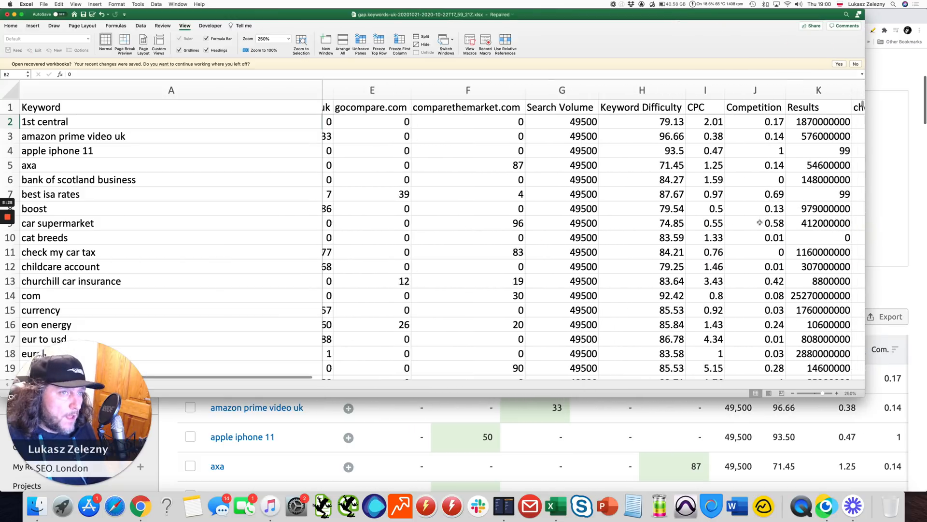
{"action": "left_click_drag", "start_coordinate": [584, 95], "coordinate": [714, 91]}
{"action": "right_click", "coordinate": [718, 90]}
{"action": "left_click", "coordinate": [749, 126]}
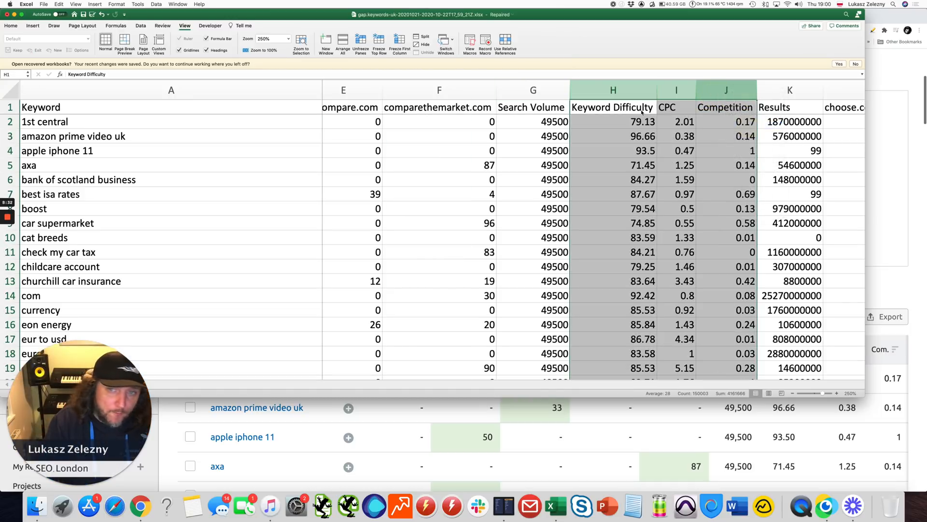
Title the three new columns Match, Average and Priority in row 1.
{"action": "left_click", "coordinate": [599, 107]}
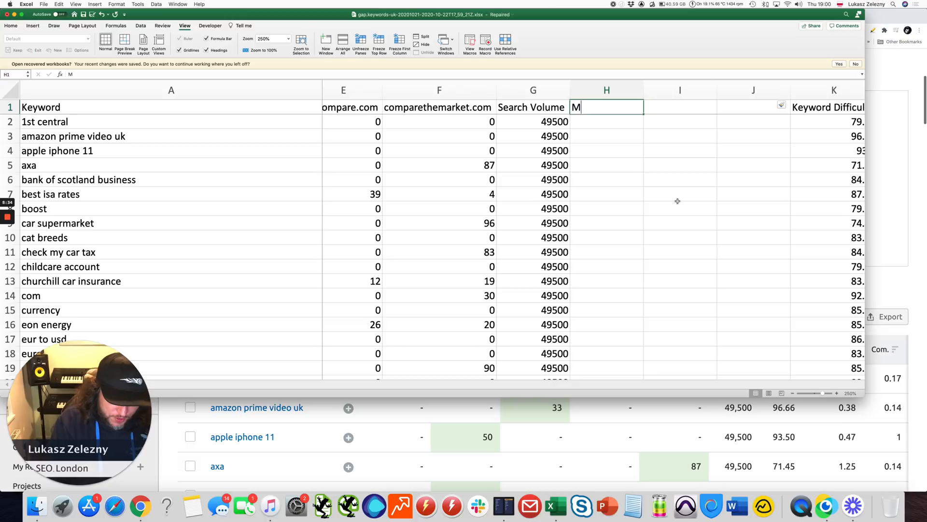
{"action": "type", "text": "Match"}
{"action": "key", "text": "Tab"}
{"action": "type", "text": "Averag"}
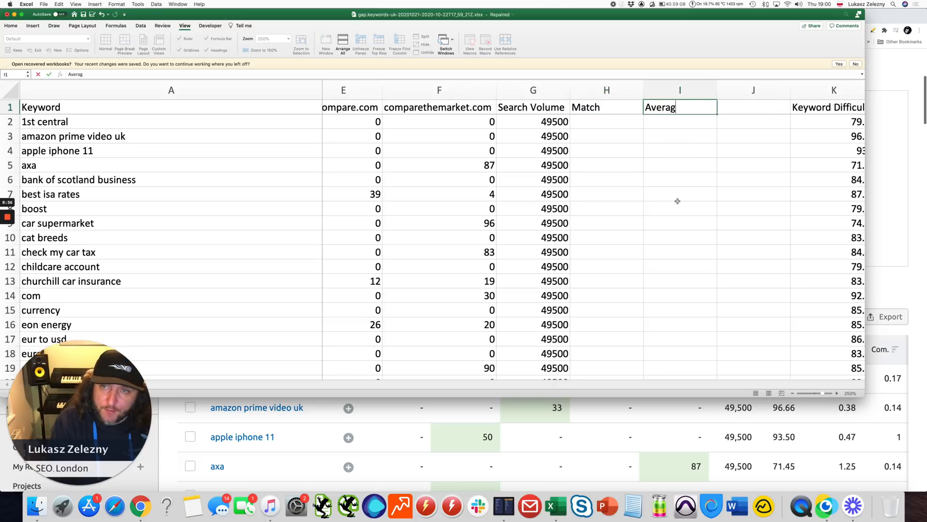
{"action": "type", "text": "e"}
{"action": "key", "text": "Tab"}
{"action": "type", "text": "Priority"}
{"action": "key", "text": "Return"}
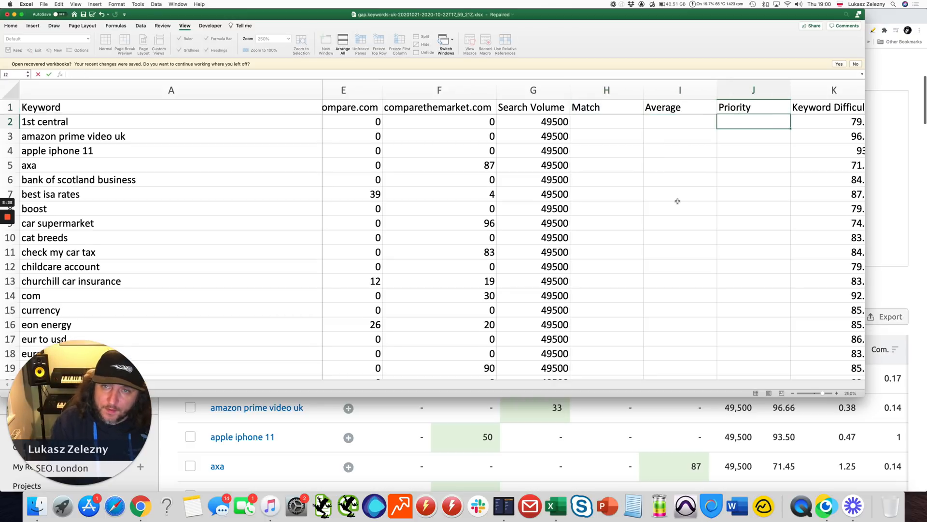
{"action": "key", "text": "Left"}
{"action": "key", "text": "Left"}
{"action": "key", "text": "Left"}
{"action": "key", "text": "Right"}
Set the font colour of the whole choose.co.uk column to red.
{"action": "scroll", "coordinate": [627, 200], "scroll_direction": "left", "scroll_amount": 6}
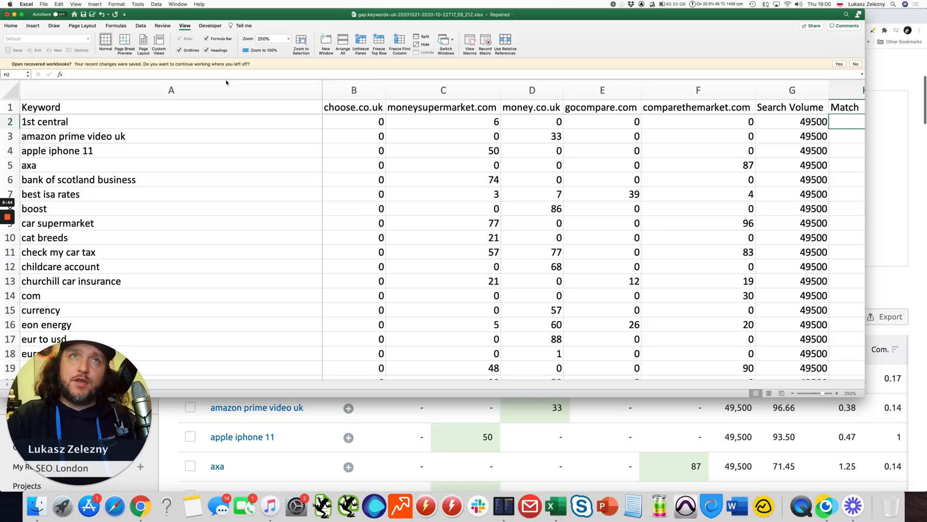
{"action": "left_click", "coordinate": [356, 92]}
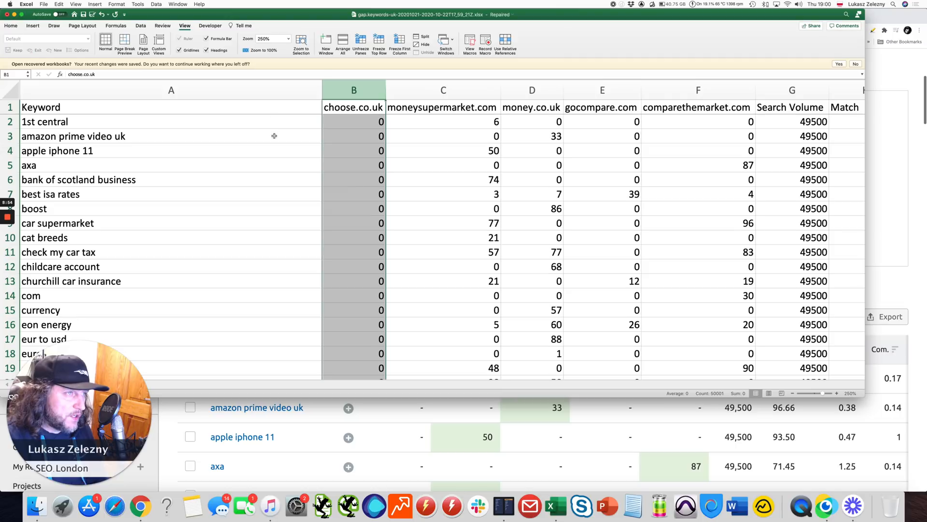
{"action": "left_click", "coordinate": [11, 26]}
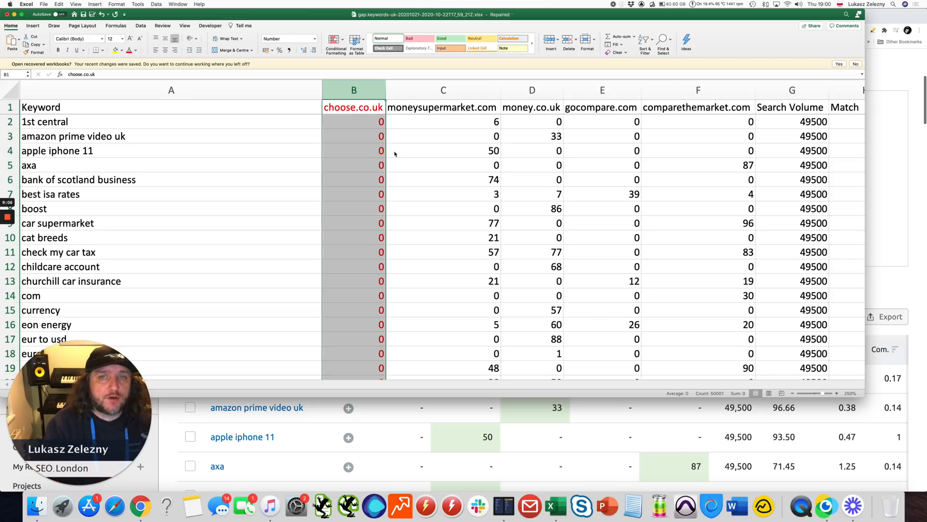
{"action": "left_click", "coordinate": [462, 106]}
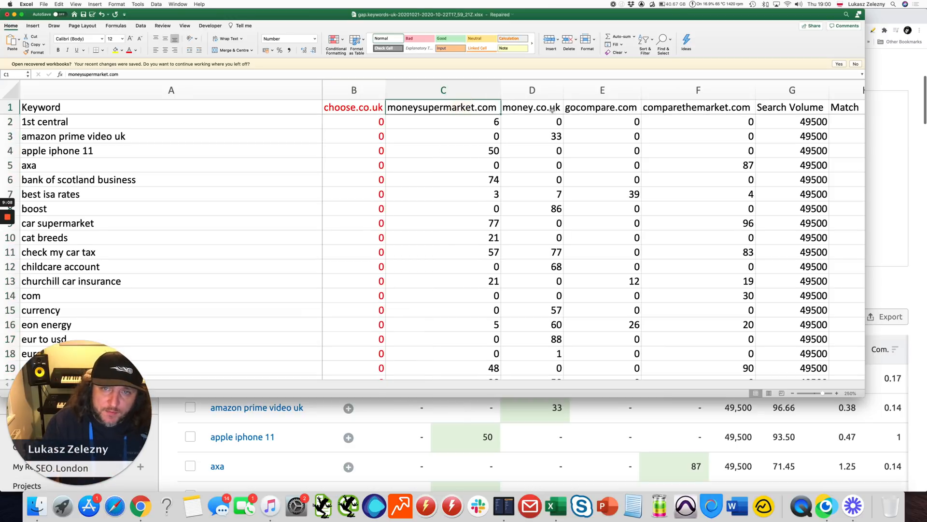
{"action": "left_click", "coordinate": [534, 107]}
{"action": "left_click", "coordinate": [587, 107]}
{"action": "left_click", "coordinate": [708, 111]}
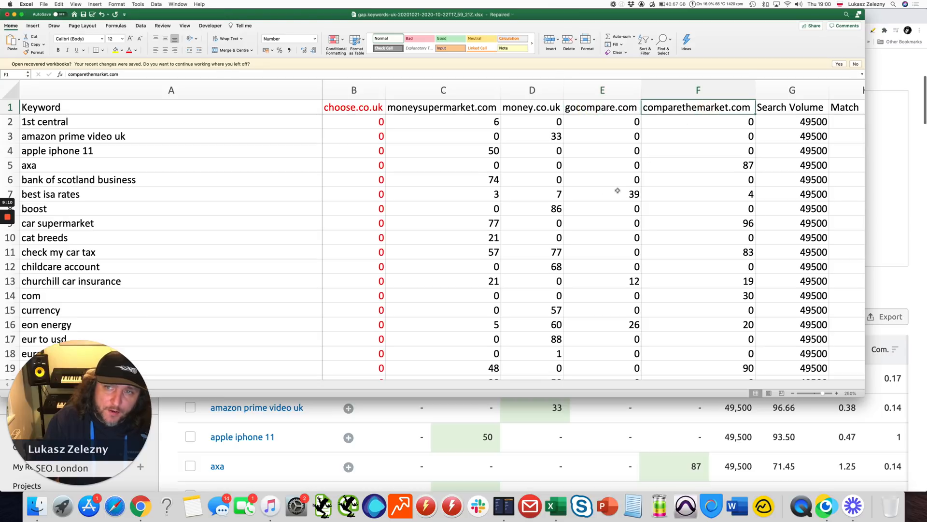
Enter =COUNTIF(C2:F2,0) in cell I2 to count the zero positions among the four competitors for 1st central.
{"action": "scroll", "coordinate": [617, 190], "scroll_direction": "right", "scroll_amount": 5}
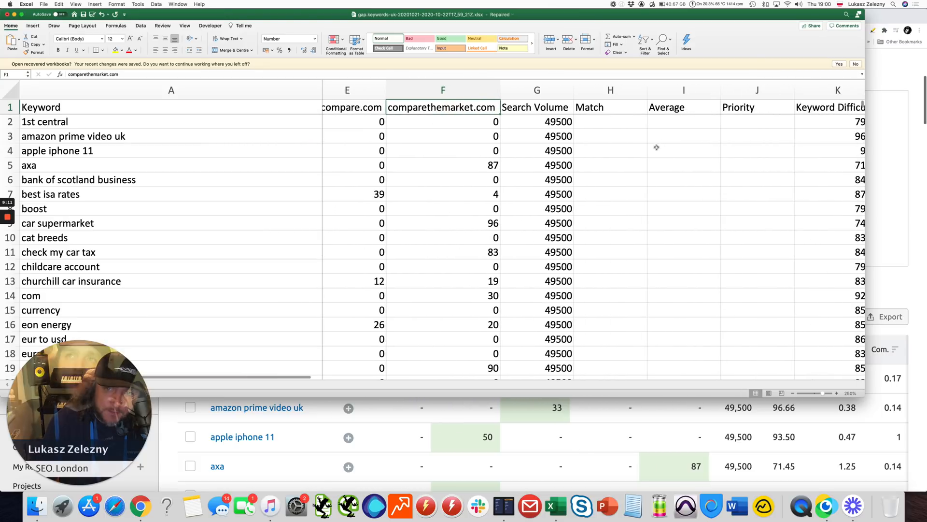
{"action": "left_click", "coordinate": [671, 122]}
{"action": "type", "text": "=COUNTIF("}
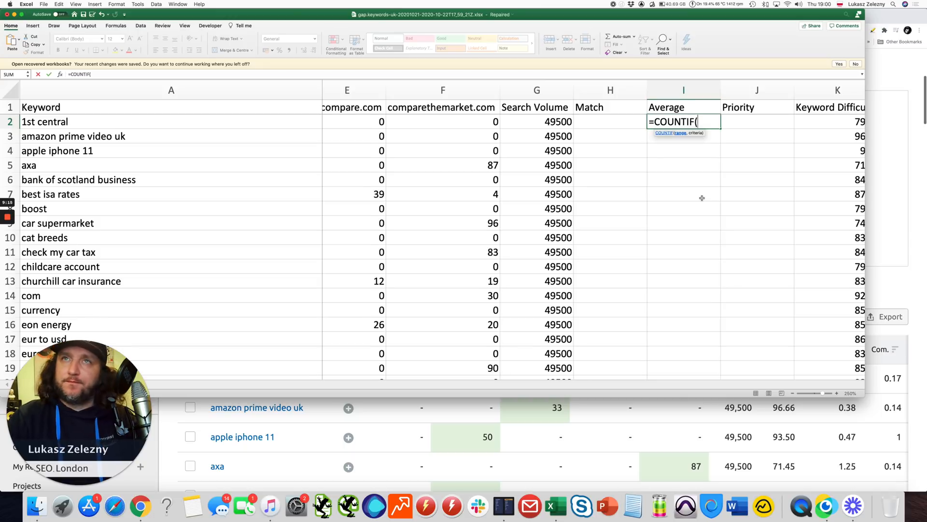
{"action": "scroll", "coordinate": [702, 197], "scroll_direction": "left", "scroll_amount": 6}
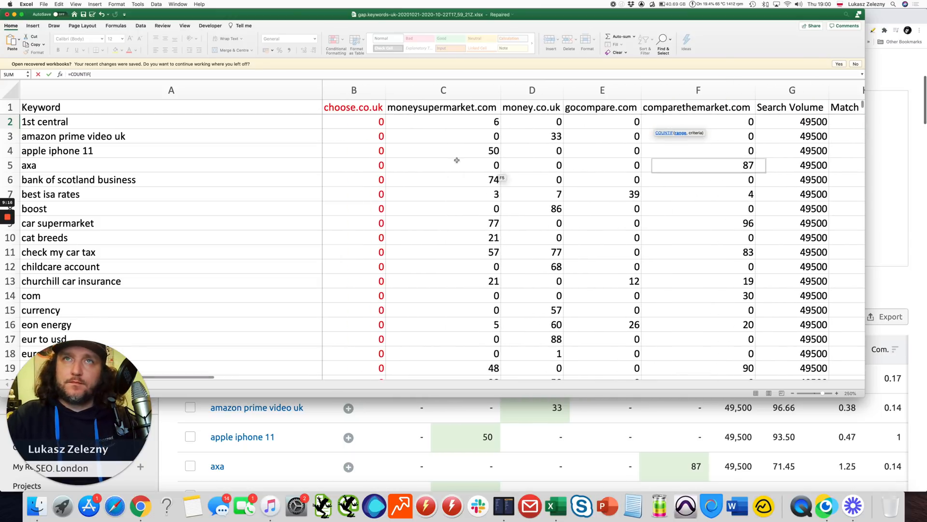
{"action": "left_click_drag", "start_coordinate": [452, 124], "coordinate": [719, 125]}
{"action": "key", "text": "BackSpace"}
{"action": "key", "text": "BackSpace"}
{"action": "key", "text": "BackSpace"}
{"action": "key", "text": "BackSpace"}
{"action": "key", "text": "BackSpace"}
{"action": "key", "text": "BackSpace"}
{"action": "key", "text": "BackSpace"}
{"action": "key", "text": "BackSpace"}
{"action": "key", "text": "BackSpace"}
{"action": "key", "text": "BackSpace"}
{"action": "key", "text": "BackSpace"}
{"action": "key", "text": "BackSpace"}
{"action": "key", "text": "BackSpace"}
{"action": "key", "text": "BackSpace"}
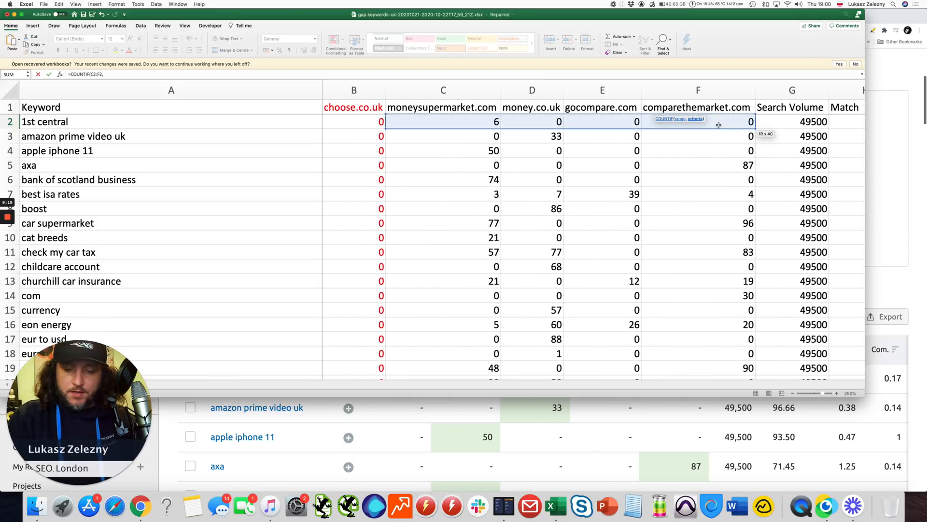
{"action": "key", "text": "Return"}
{"action": "key", "text": "Up"}
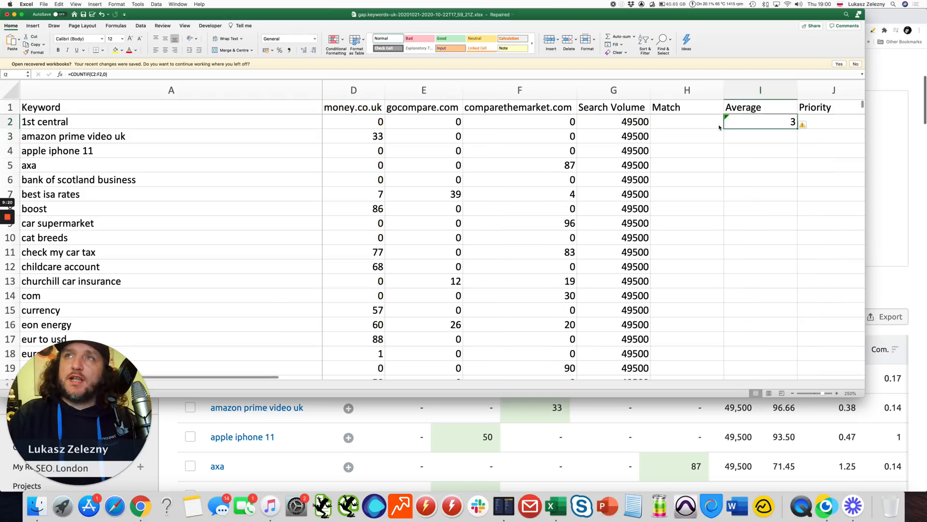
Change the I2 formula to =4-COUNTIF(C2:F2,0) so it counts the competitors that do rank.
{"action": "scroll", "coordinate": [719, 127], "scroll_direction": "left", "scroll_amount": 1}
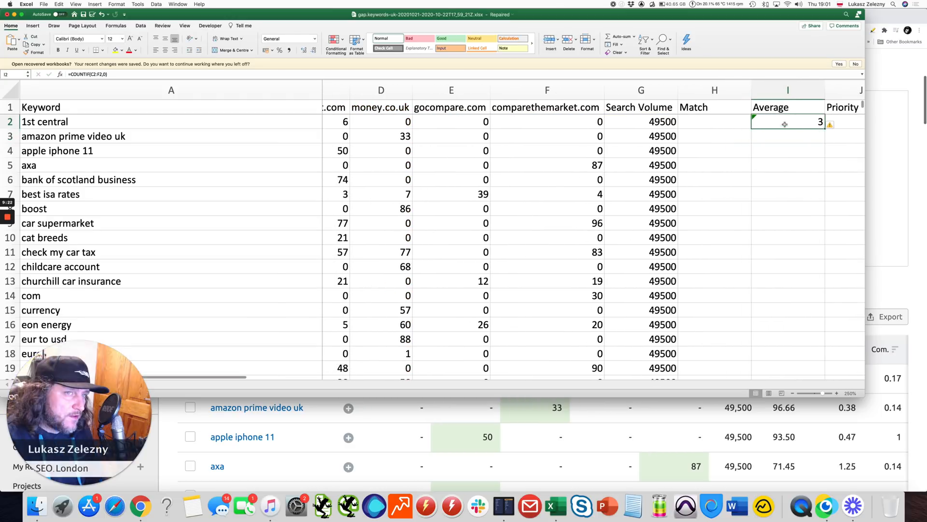
{"action": "scroll", "coordinate": [714, 125], "scroll_direction": "left", "scroll_amount": 5}
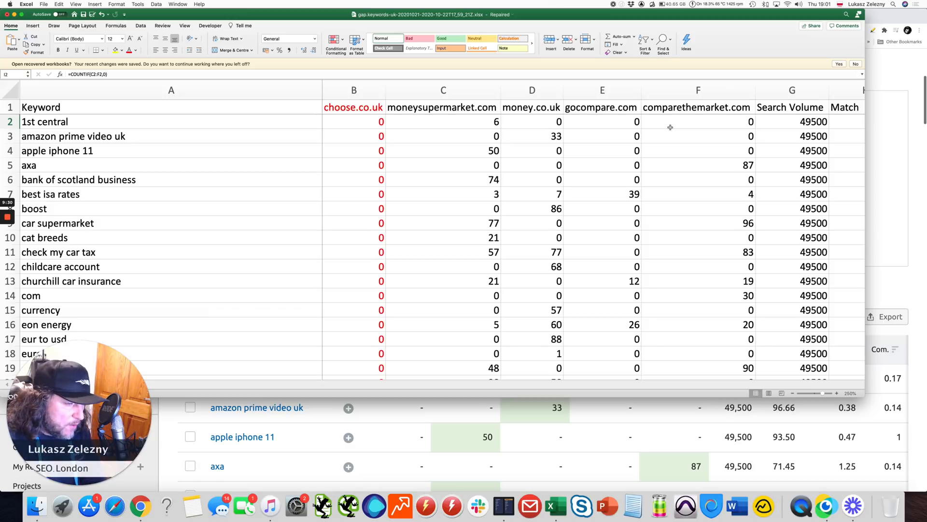
{"action": "scroll", "coordinate": [671, 127], "scroll_direction": "right", "scroll_amount": 5}
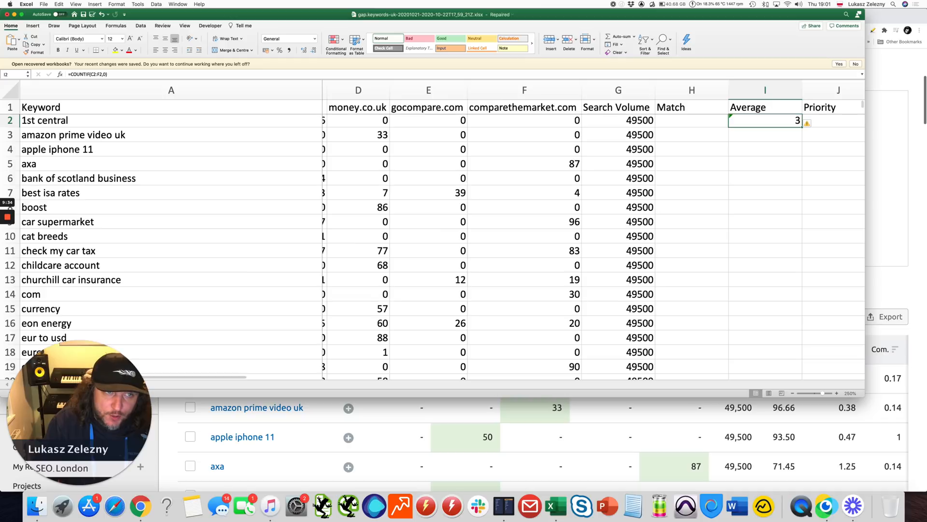
{"action": "left_click", "coordinate": [83, 74]}
{"action": "type", "text": "4-"}
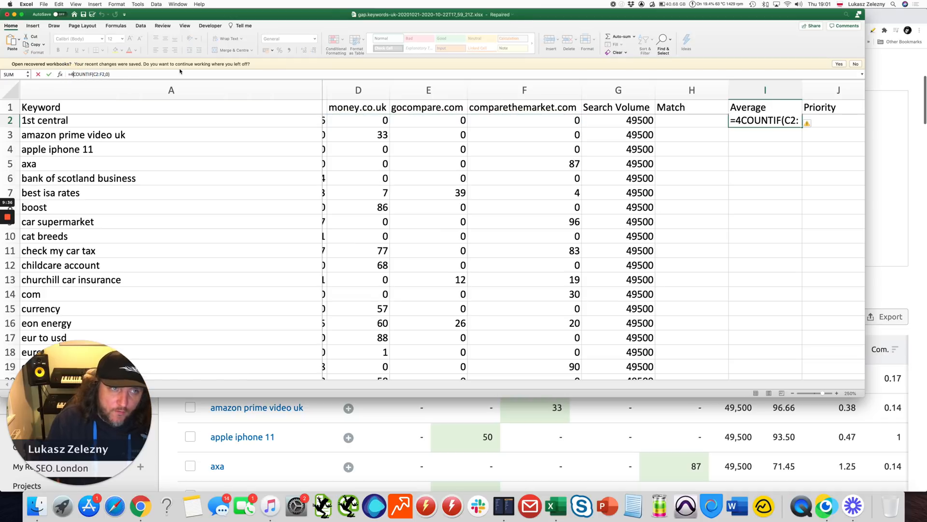
{"action": "key", "text": "Return"}
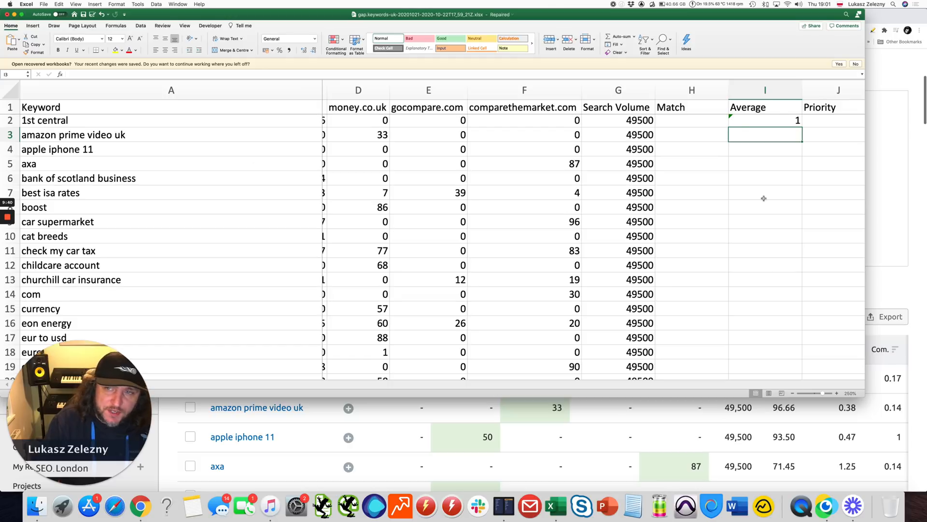
Test the formula by entering 10, 11 and 12 for 1st central under money.co.uk, gocompare.com and comparethemarket.com.
{"action": "left_click", "coordinate": [761, 119]}
{"action": "scroll", "coordinate": [453, 131], "scroll_direction": "left", "scroll_amount": 5}
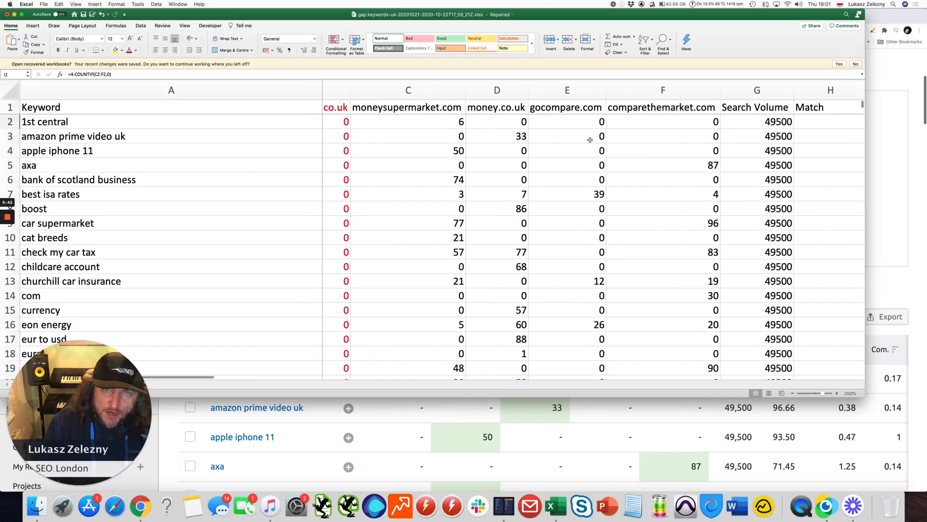
{"action": "left_click", "coordinate": [441, 125]}
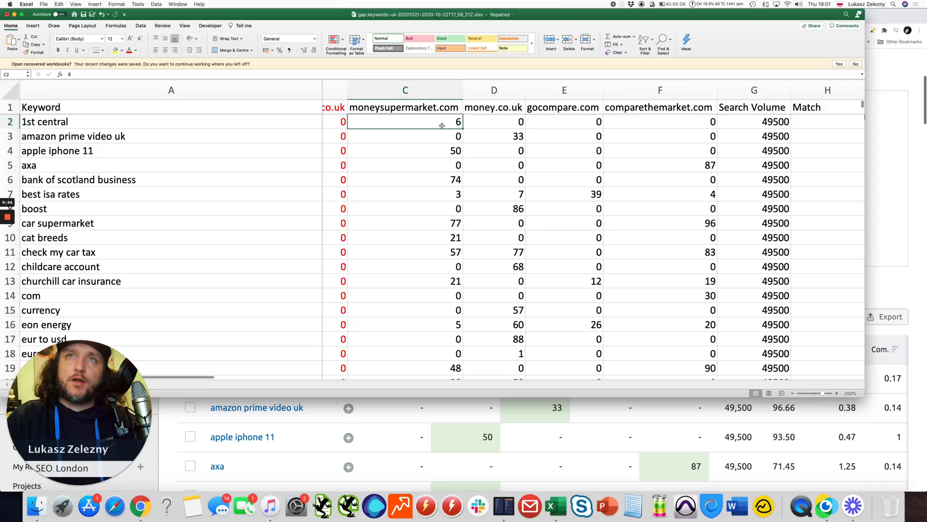
{"action": "scroll", "coordinate": [497, 121], "scroll_direction": "right", "scroll_amount": 1}
{"action": "left_click", "coordinate": [500, 122]}
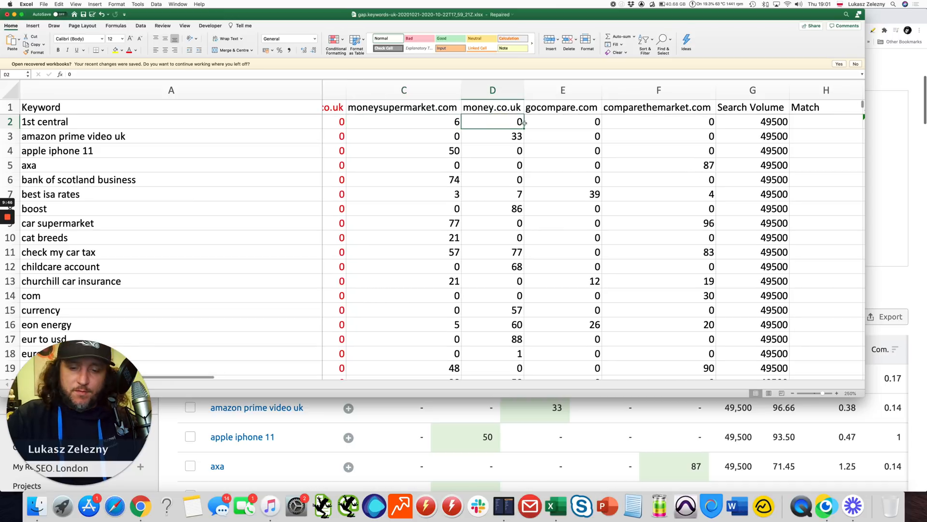
{"action": "type", "text": "10"}
{"action": "key", "text": "Tab"}
{"action": "type", "text": "11"}
{"action": "key", "text": "Tab"}
{"action": "type", "text": "12"}
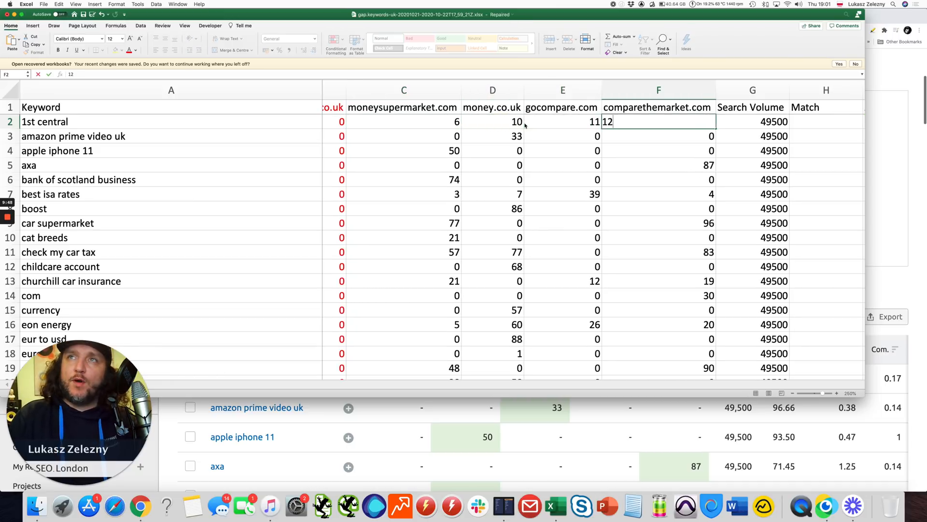
{"action": "key", "text": "Tab"}
{"action": "key", "text": "Right"}
{"action": "key", "text": "Right"}
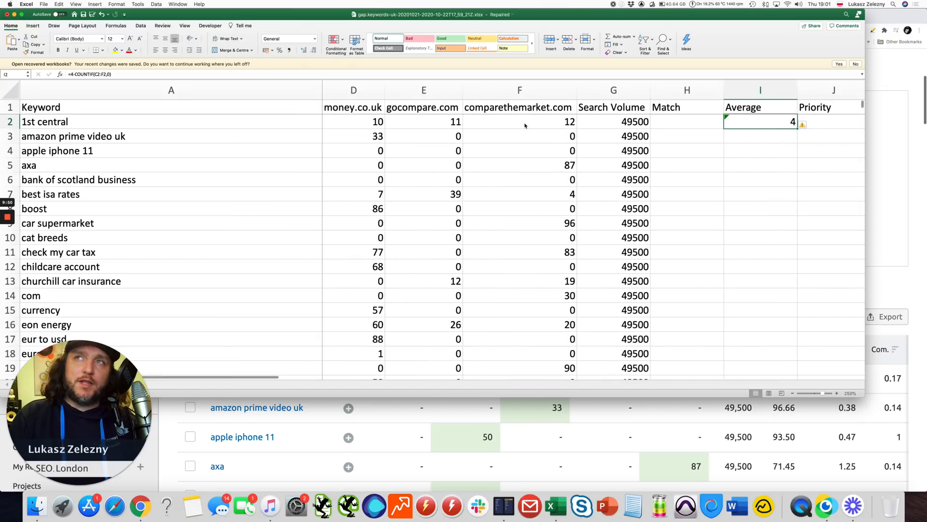
{"action": "left_click", "coordinate": [525, 126]}
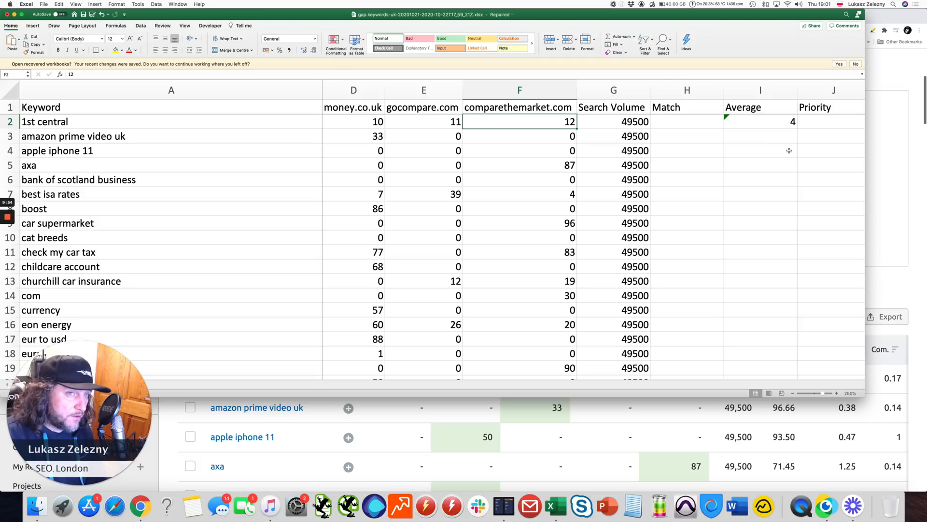
Move the =4-COUNTIF(C2:F2,0) formula unchanged from Average cell I2 to Match cell H2.
{"action": "left_click", "coordinate": [773, 122]}
{"action": "left_click_drag", "start_coordinate": [113, 74], "coordinate": [43, 74]}
{"action": "key", "text": "super+x"}
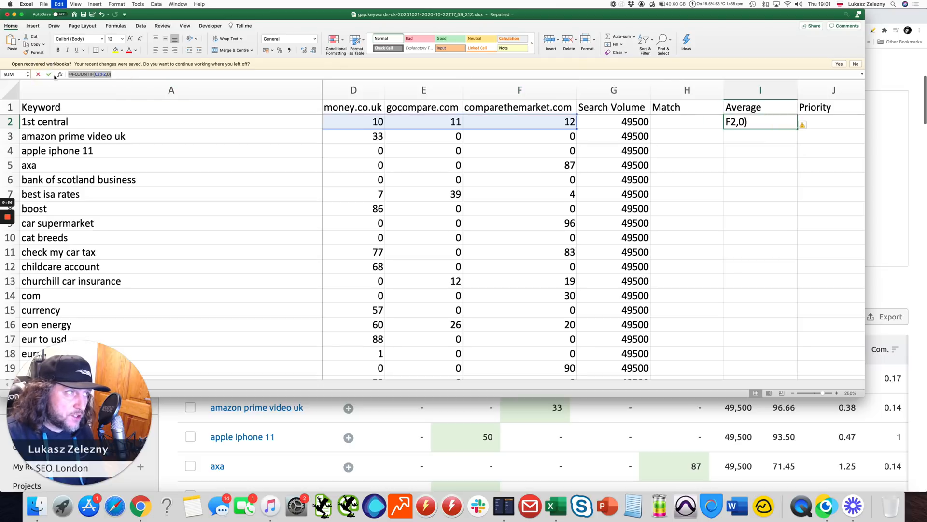
{"action": "left_click", "coordinate": [677, 120]}
{"action": "left_click", "coordinate": [96, 75]}
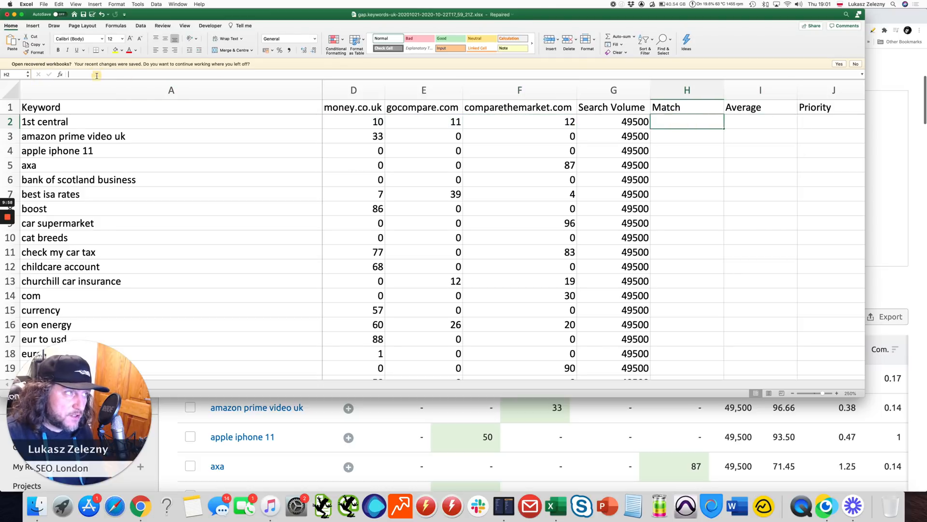
{"action": "key", "text": "super+v"}
{"action": "key", "text": "Return"}
{"action": "key", "text": "Up"}
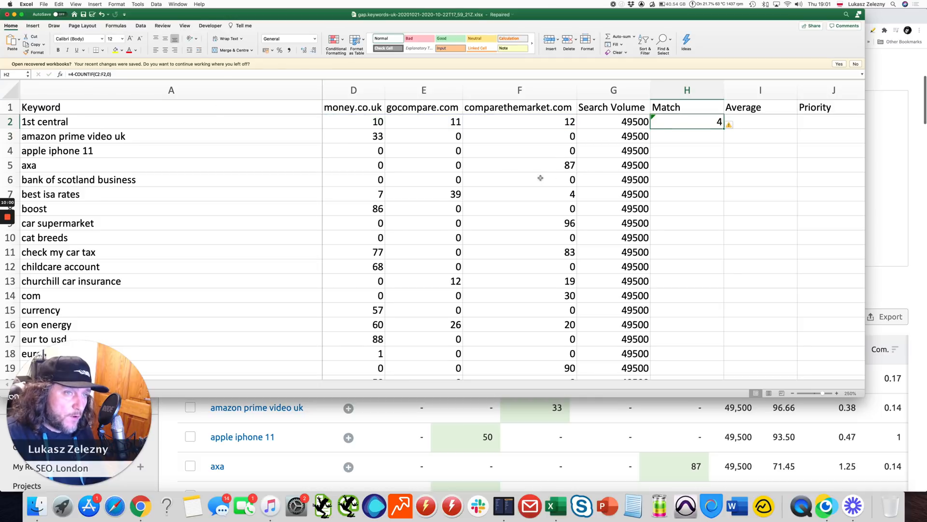
Reset the row 2 test values under money.co.uk, gocompare.com and comparethemarket.com to 0.
{"action": "scroll", "coordinate": [542, 176], "scroll_direction": "left", "scroll_amount": 3}
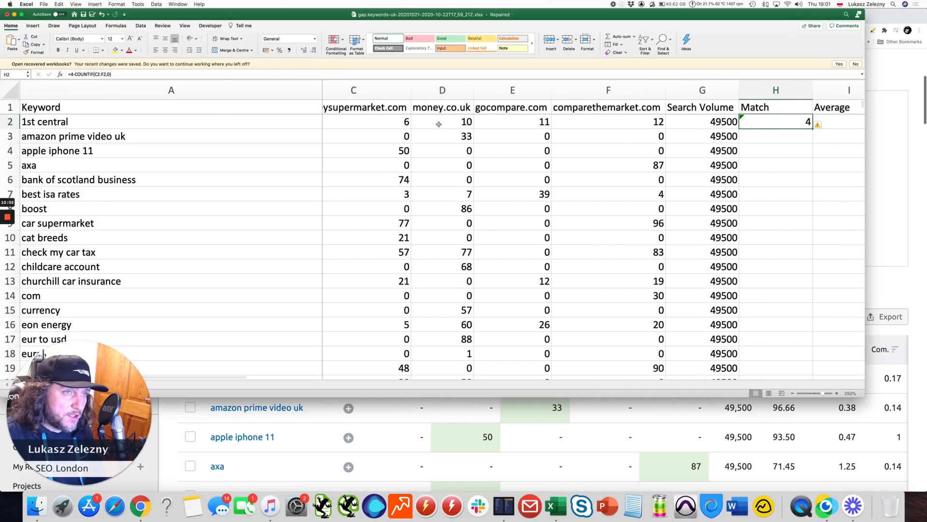
{"action": "scroll", "coordinate": [436, 125], "scroll_direction": "left", "scroll_amount": 1}
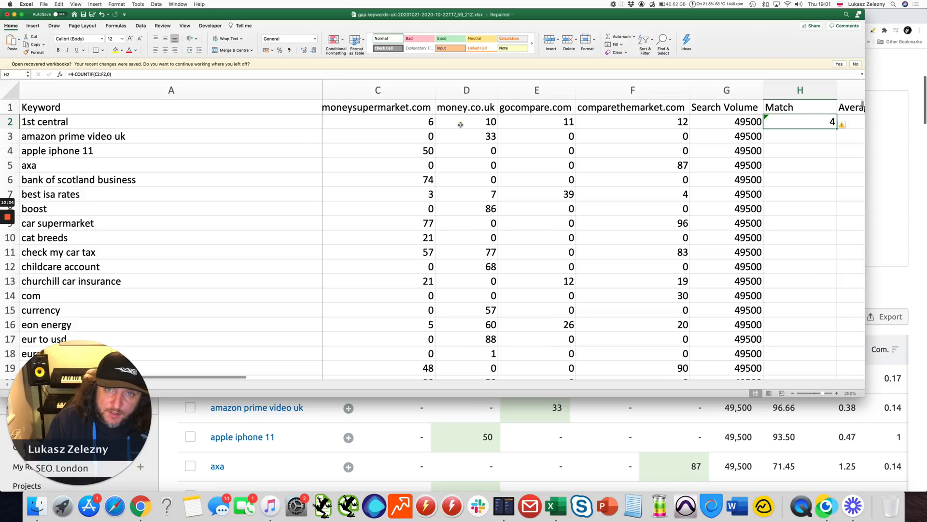
{"action": "left_click", "coordinate": [461, 125]}
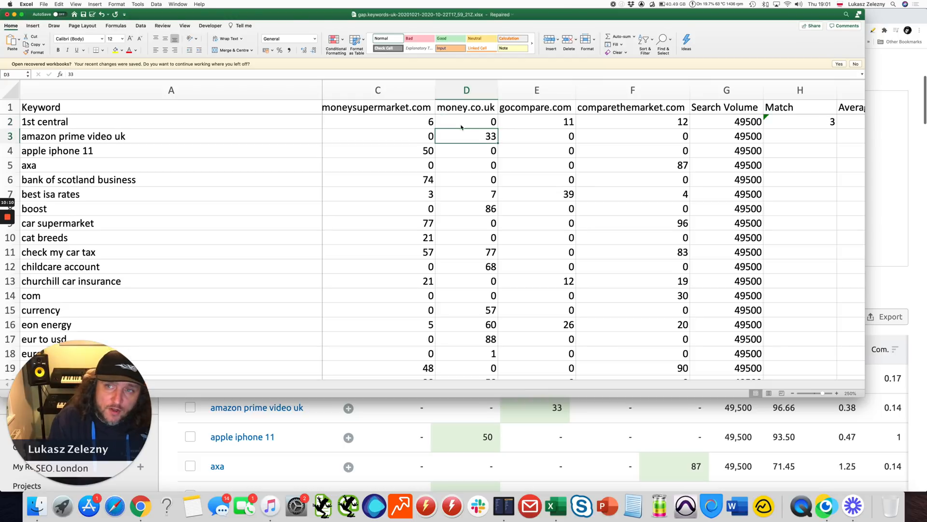
{"action": "key", "text": "Up"}
{"action": "key", "text": "Right"}
{"action": "type", "text": "0"}
{"action": "key", "text": "Return"}
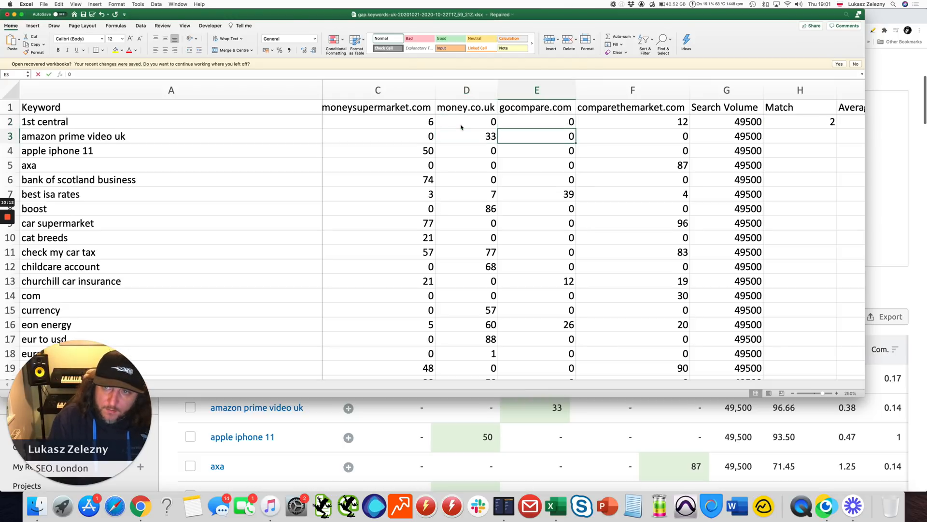
{"action": "key", "text": "Up"}
{"action": "key", "text": "Right"}
{"action": "type", "text": "0"}
{"action": "key", "text": "Return"}
{"action": "key", "text": "Up"}
{"action": "key", "text": "Right"}
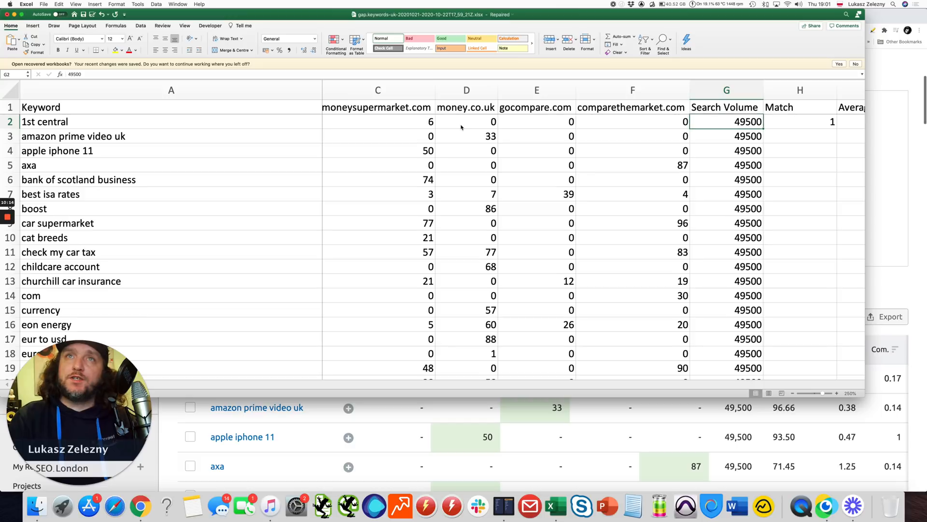
Enter =AVERAGE(C2:F2) in Average cell I2 to average the four competitor positions.
{"action": "key", "text": "Right"}
{"action": "key", "text": "Right"}
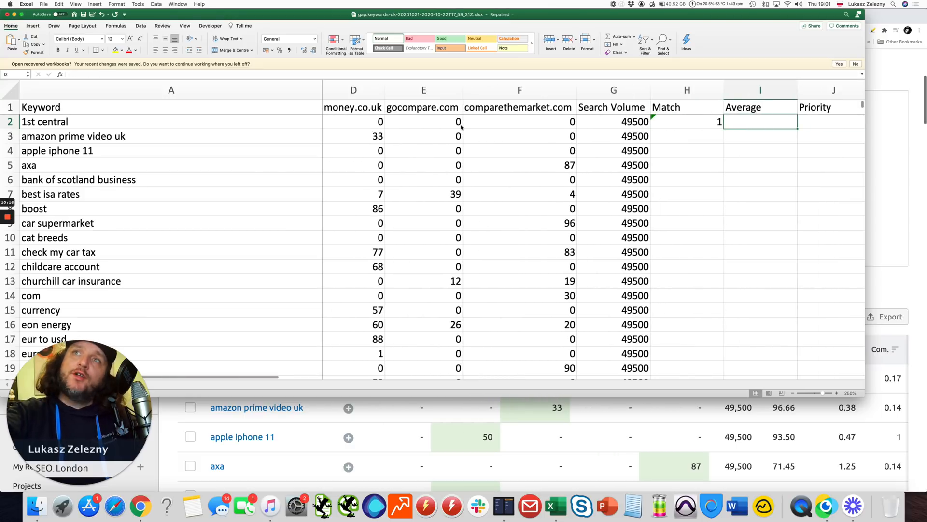
{"action": "type", "text": "=AVERAGE*("}
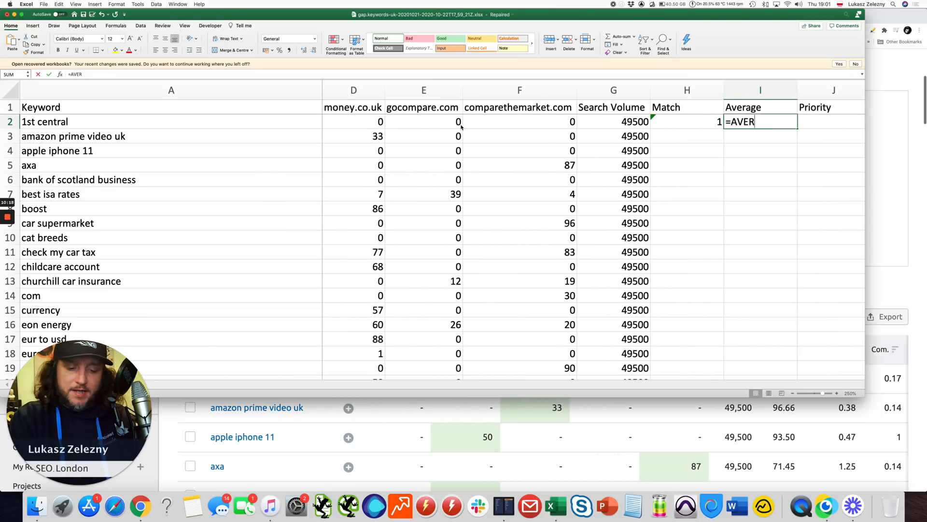
{"action": "key", "text": "BackSpace"}
{"action": "key", "text": "BackSpace"}
{"action": "type", "text": "("}
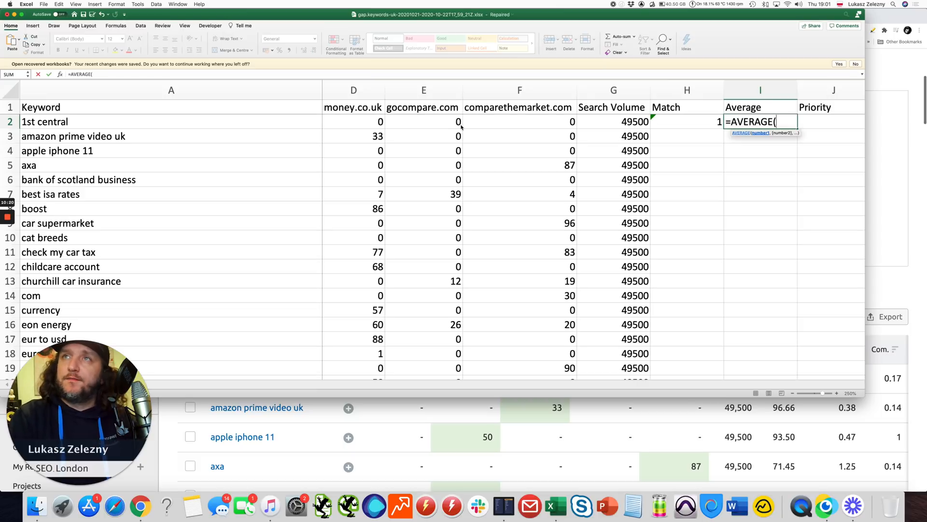
{"action": "scroll", "coordinate": [376, 158], "scroll_direction": "left", "scroll_amount": 1}
{"action": "left_click_drag", "start_coordinate": [362, 122], "coordinate": [626, 122]}
{"action": "key", "text": "Return"}
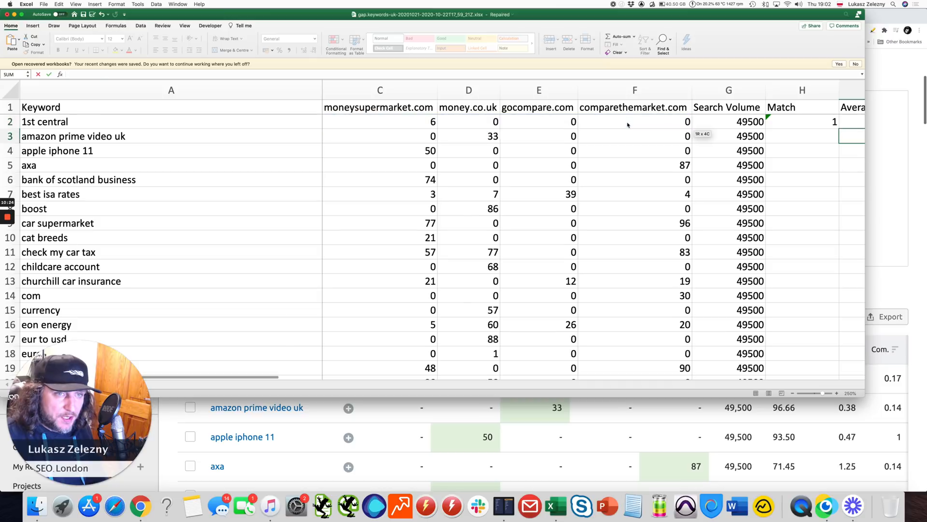
{"action": "key", "text": "Up"}
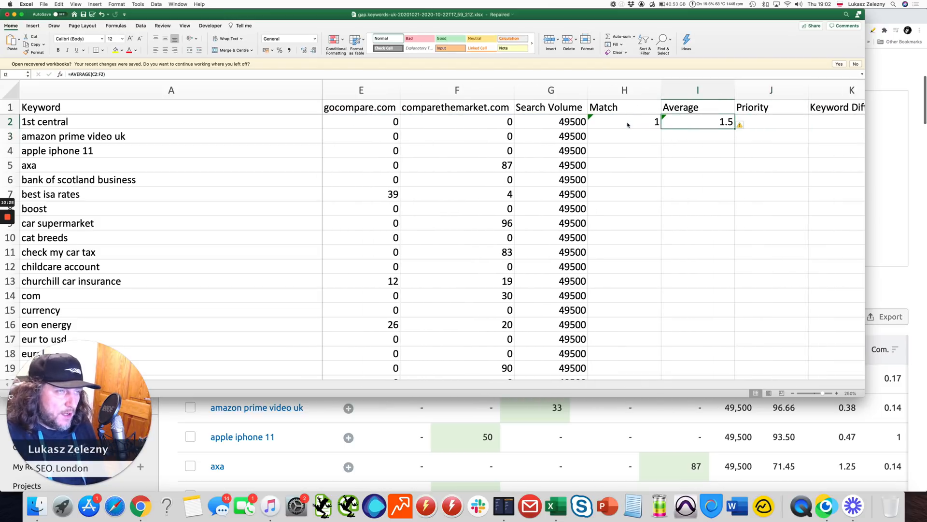
Examine the competitor positions in C2 to F2 against the Match and Average results for 1st central.
{"action": "key", "text": "Left"}
{"action": "key", "text": "Left"}
{"action": "key", "text": "Left"}
{"action": "key", "text": "Left"}
{"action": "key", "text": "Left"}
{"action": "key", "text": "Left"}
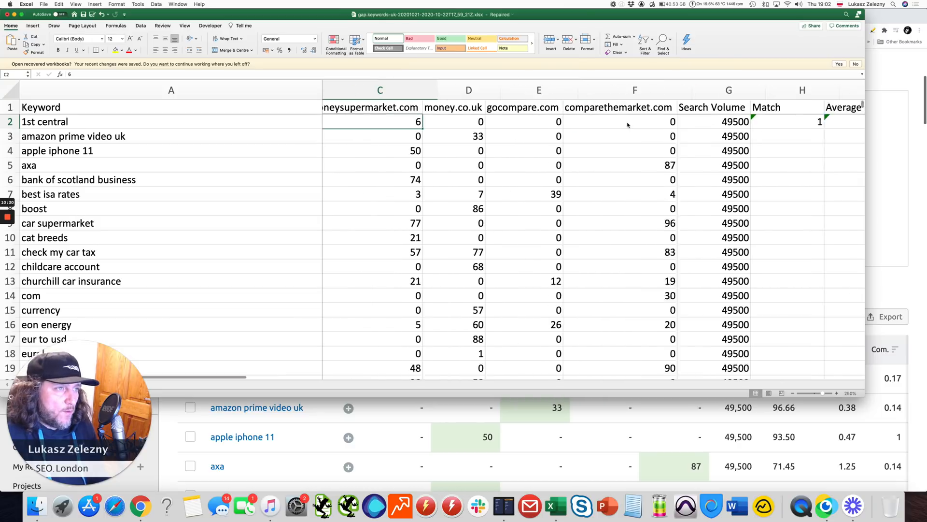
{"action": "key", "text": "Right"}
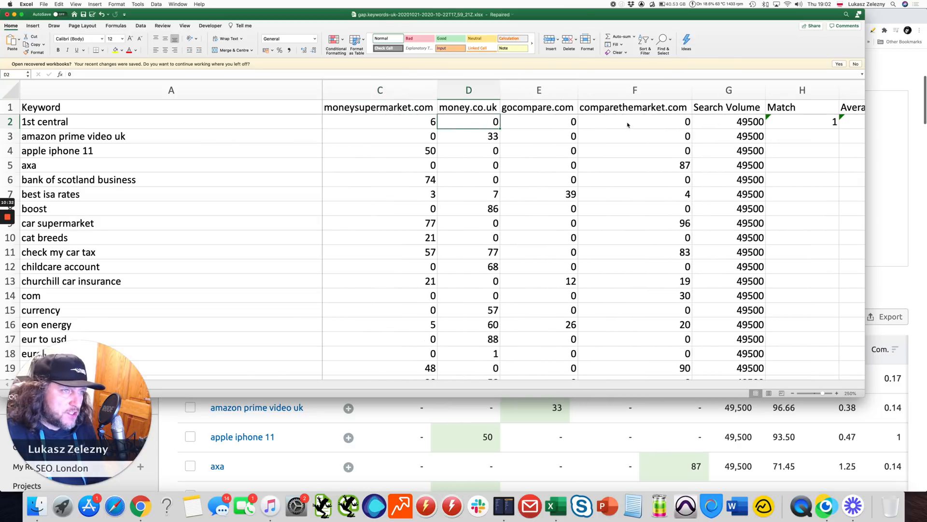
{"action": "key", "text": "Right"}
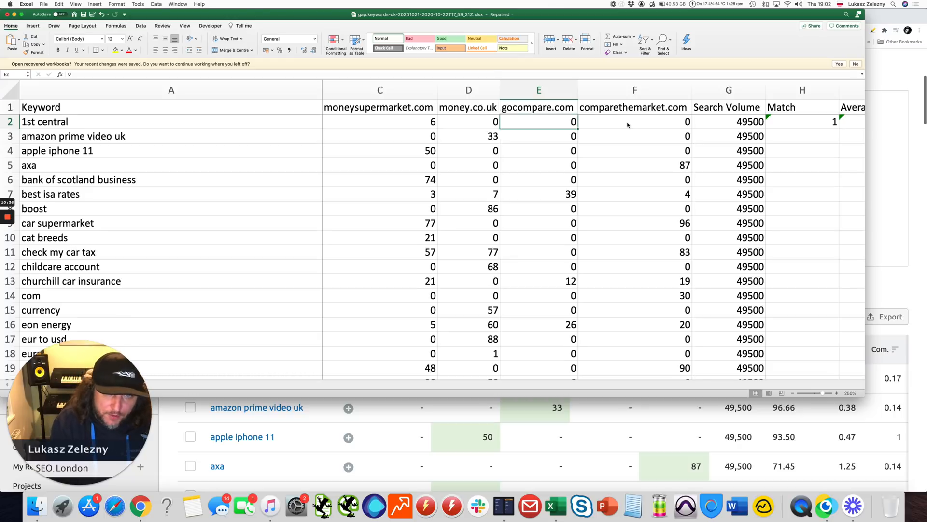
{"action": "key", "text": "Right"}
{"action": "key", "text": "Right"}
{"action": "key", "text": "Right"}
{"action": "key", "text": "Right"}
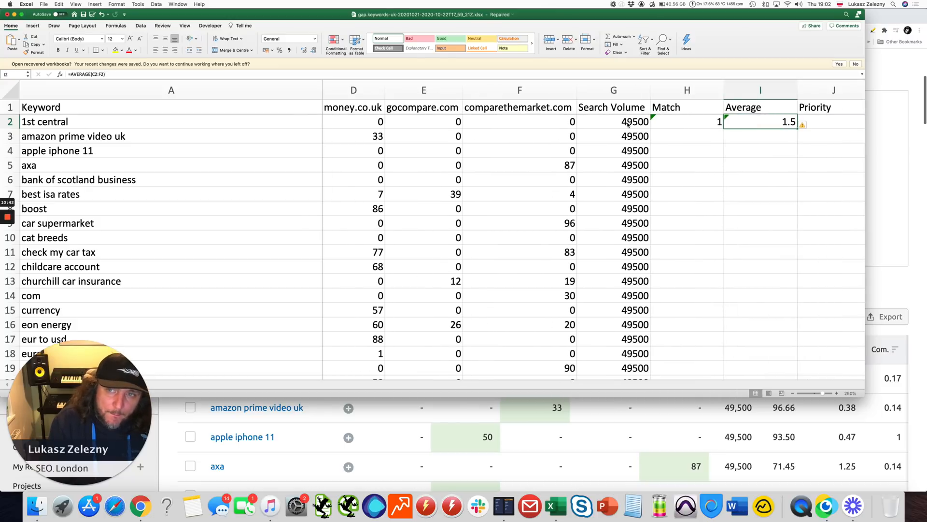
Replace the Average formula in I2 with =SUM(C2:F2)/H2 so the position total is divided by the Match count.
{"action": "type", "text": "=SUM("}
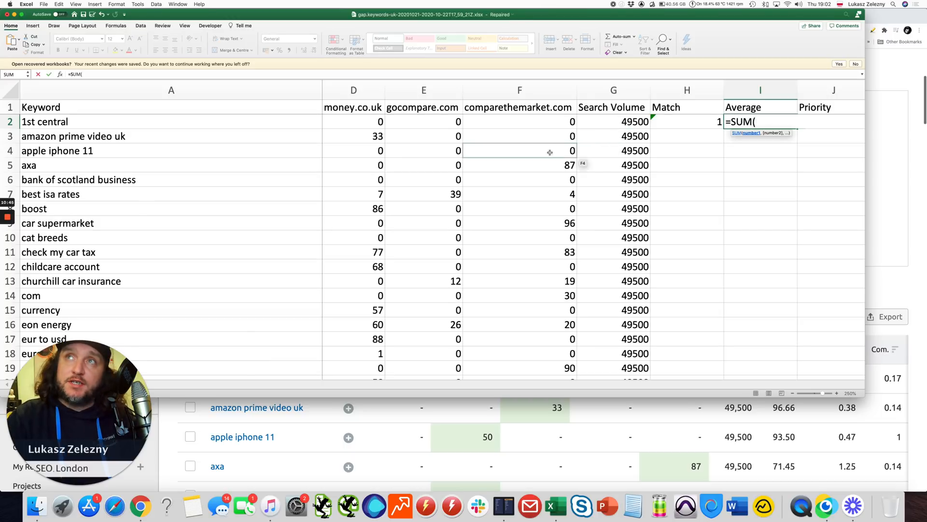
{"action": "scroll", "coordinate": [545, 148], "scroll_direction": "left", "scroll_amount": 4}
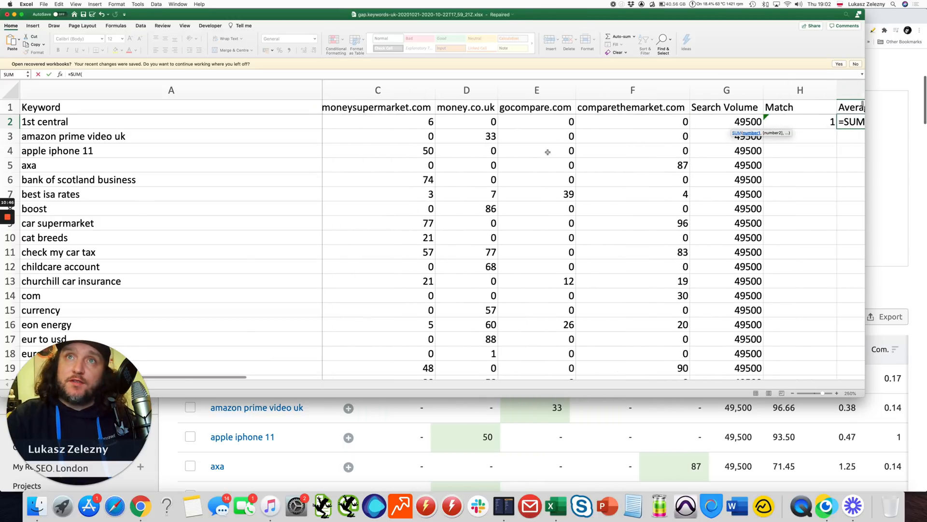
{"action": "left_click", "coordinate": [411, 124]}
{"action": "left_click_drag", "start_coordinate": [411, 124], "coordinate": [610, 126]}
{"action": "type", "text": ")/"}
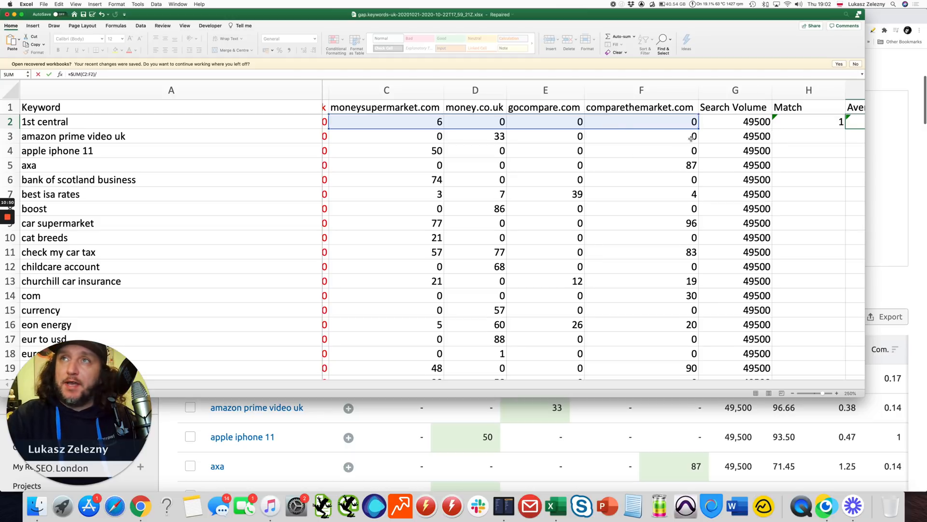
{"action": "left_click", "coordinate": [803, 120]}
{"action": "key", "text": "Return"}
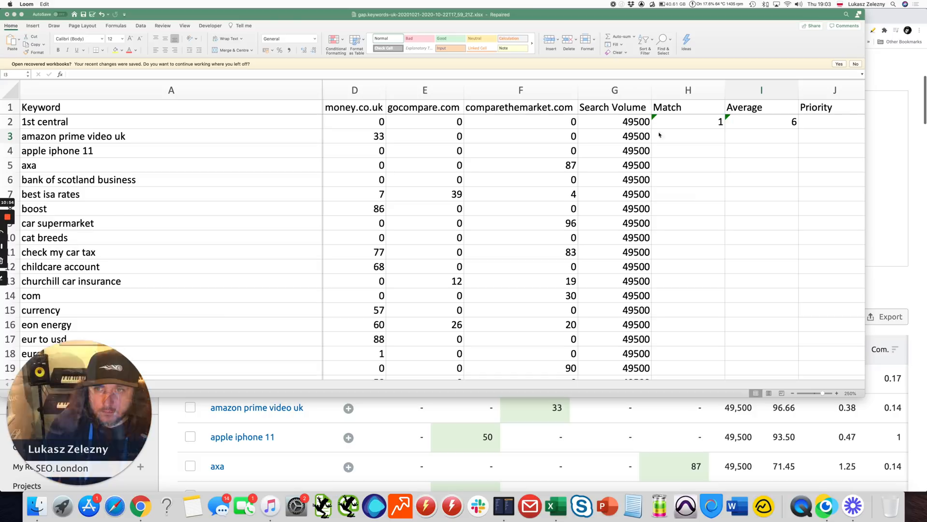
Test the Match and Average formulas with a gocompare.com position of 3 in E2, and undo the change.
{"action": "left_click", "coordinate": [744, 123]}
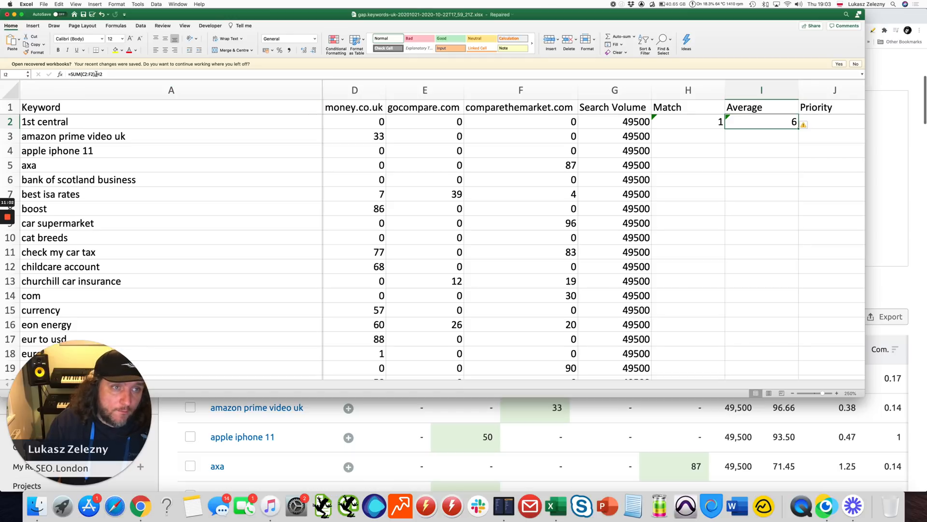
{"action": "scroll", "coordinate": [477, 127], "scroll_direction": "left", "scroll_amount": 2}
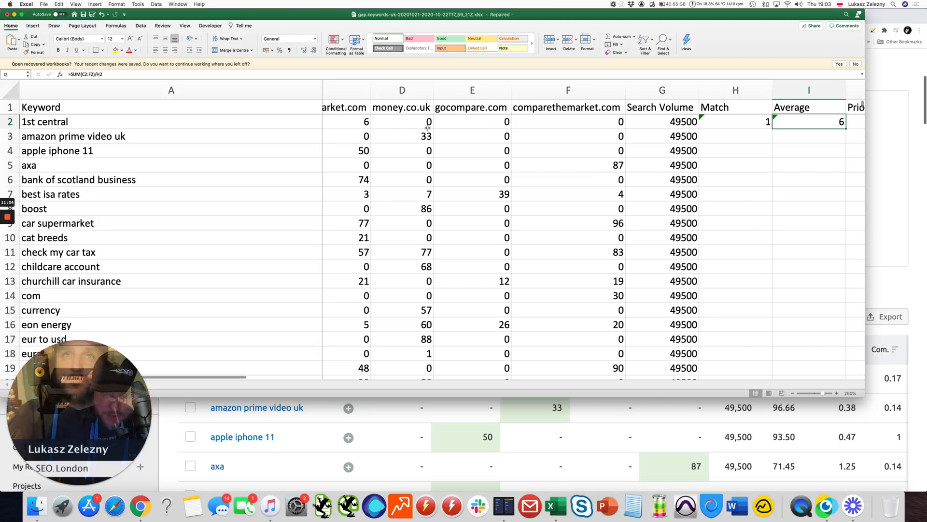
{"action": "left_click", "coordinate": [751, 124]}
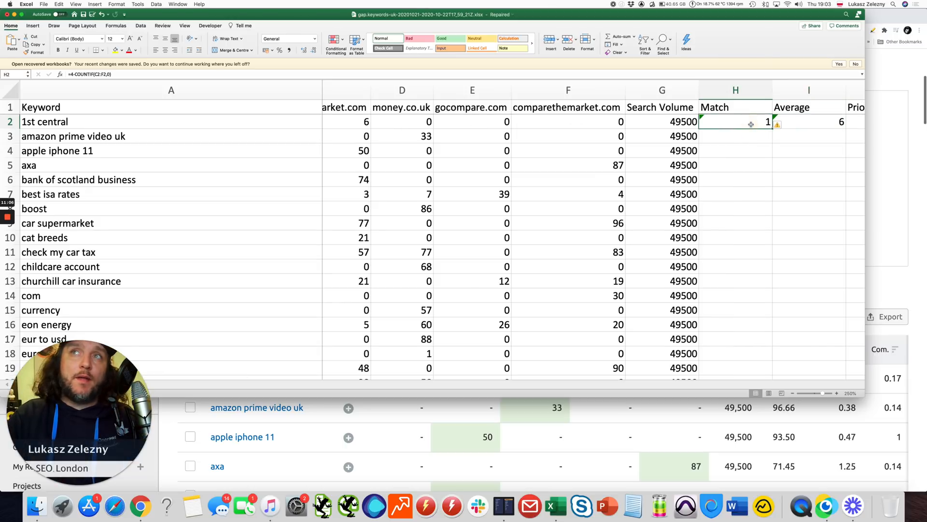
{"action": "scroll", "coordinate": [755, 139], "scroll_direction": "right", "scroll_amount": 2}
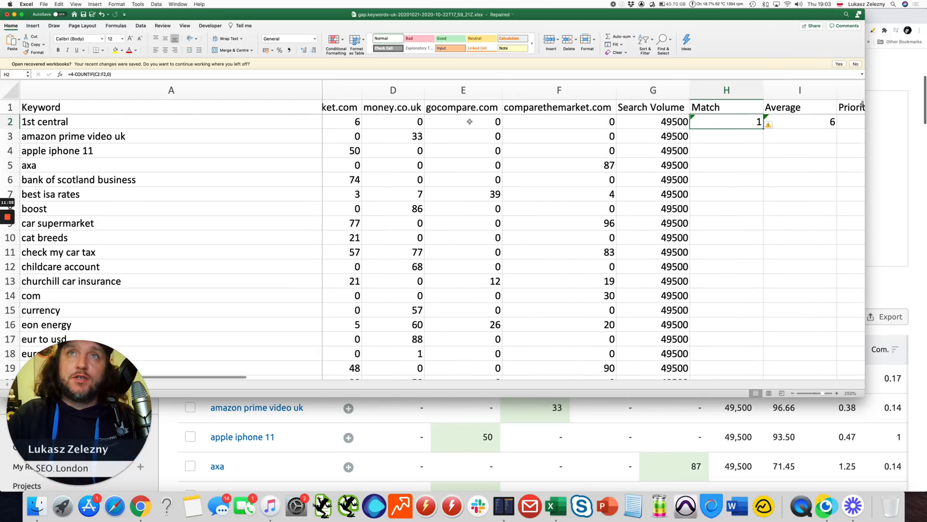
{"action": "left_click", "coordinate": [469, 122]}
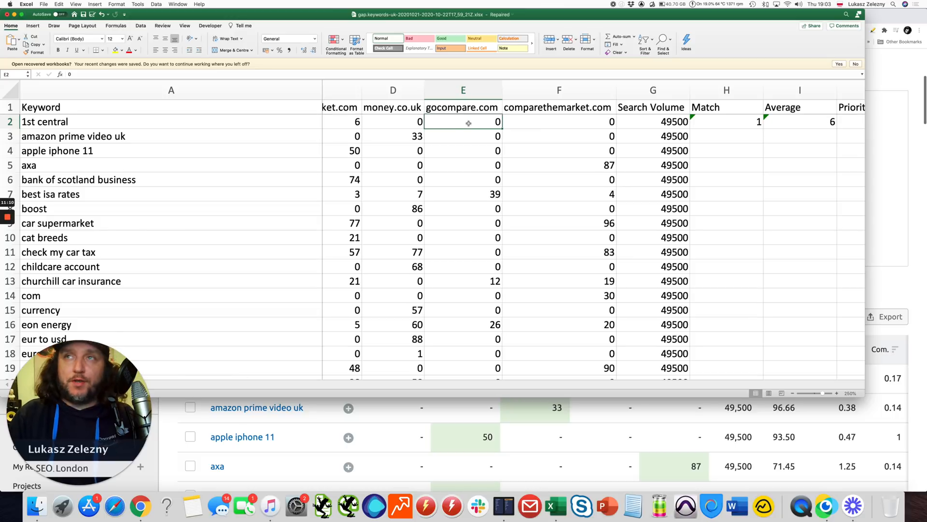
{"action": "type", "text": "3"}
{"action": "key", "text": "Return"}
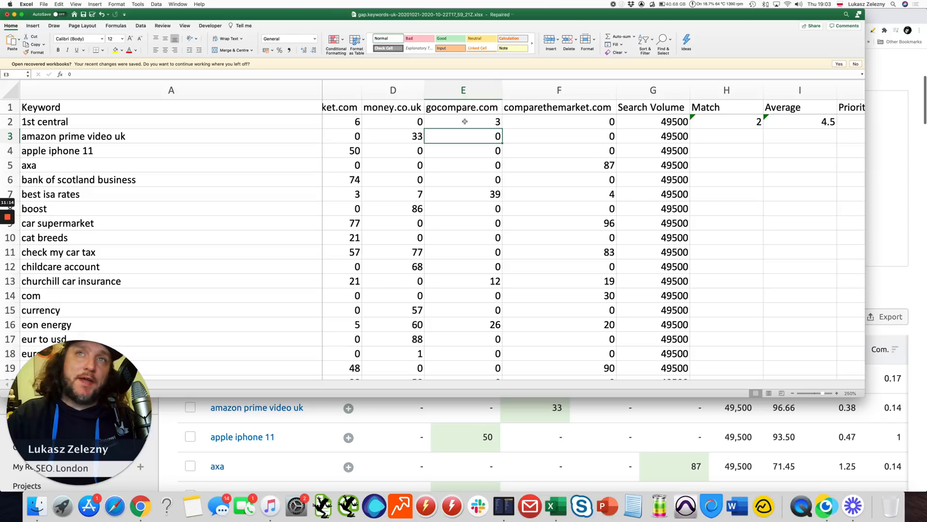
{"action": "key", "text": "super+z"}
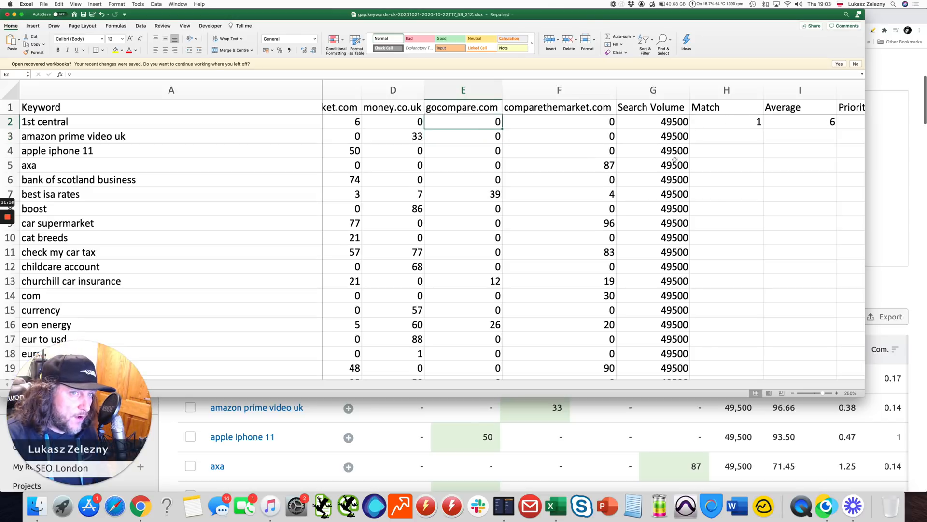
Enter =G2/(I2^2)+G2/(I2^2)*L2 in Priority cell J2 to combine search volume, average position and CPC.
{"action": "scroll", "coordinate": [675, 159], "scroll_direction": "right", "scroll_amount": 4}
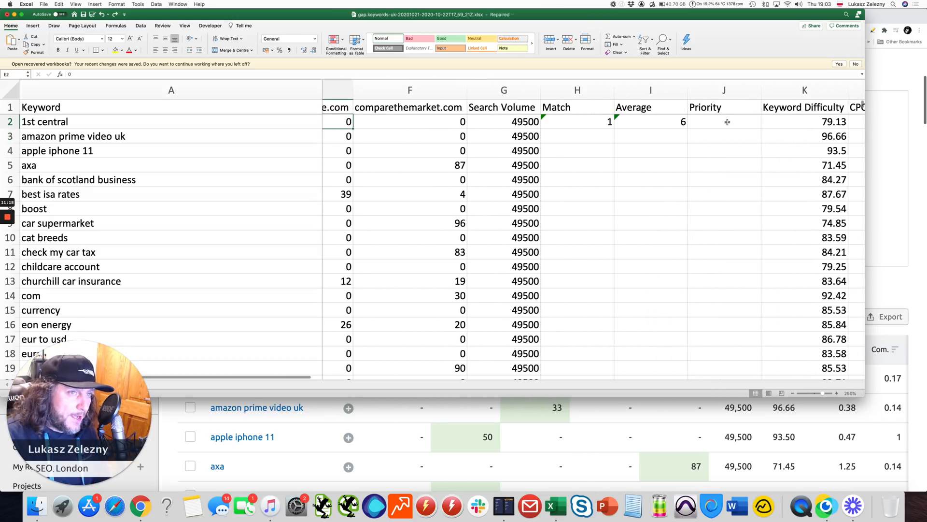
{"action": "left_click", "coordinate": [727, 122]}
{"action": "scroll", "coordinate": [727, 121], "scroll_direction": "right", "scroll_amount": 2}
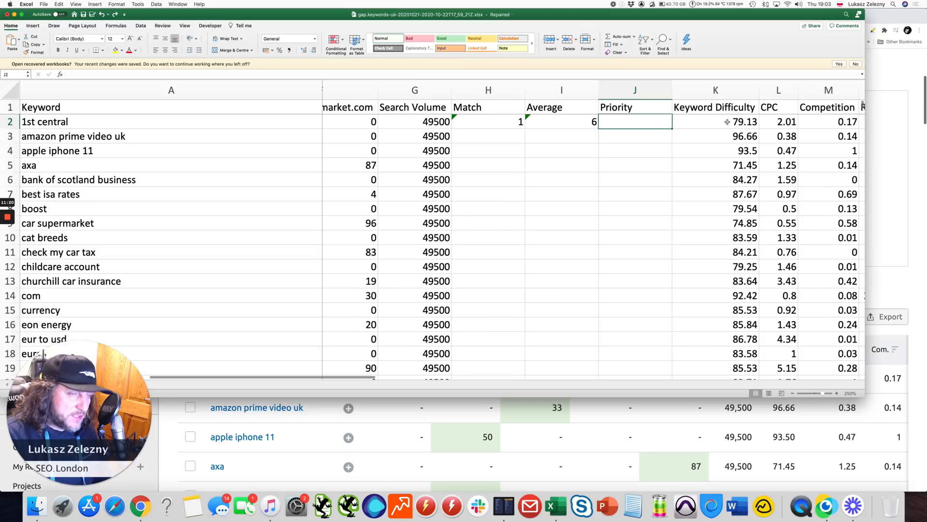
{"action": "type", "text": "="}
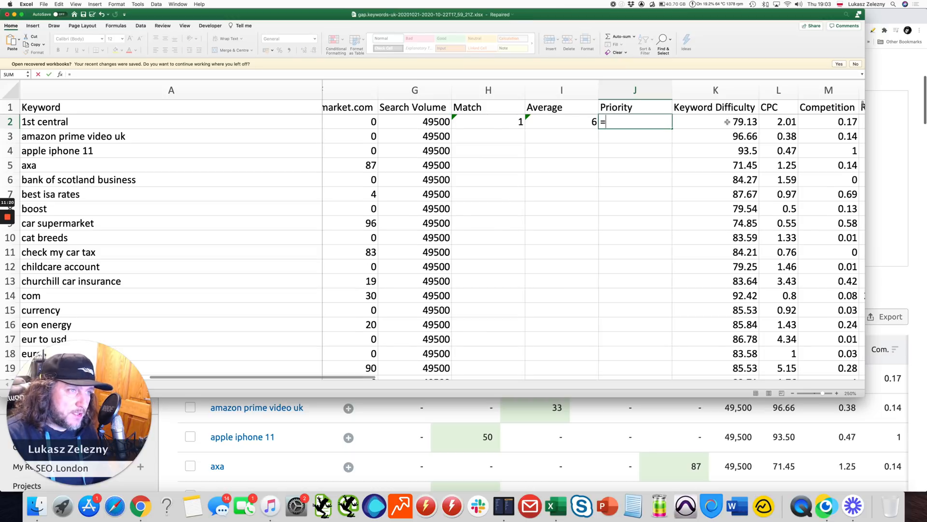
{"action": "left_click", "coordinate": [425, 121]}
{"action": "type", "text": "/("}
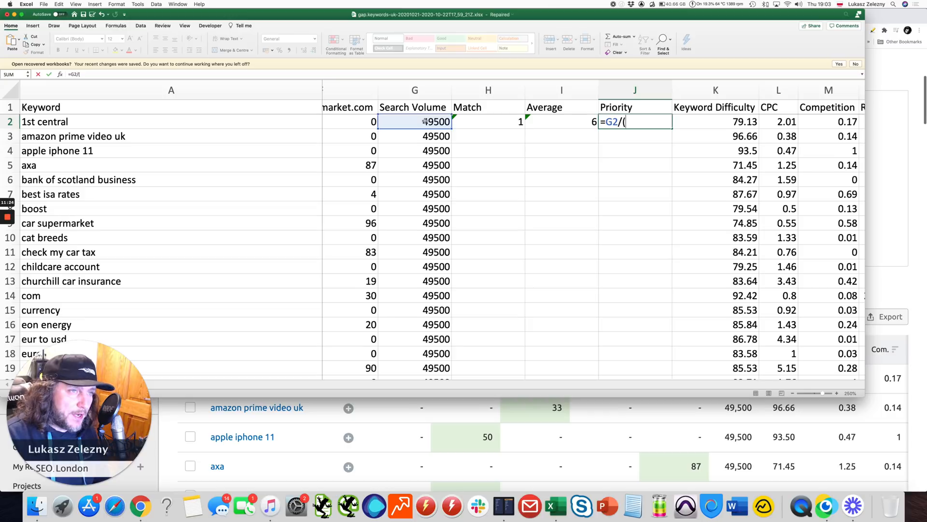
{"action": "left_click", "coordinate": [570, 123]}
{"action": "type", "text": "^"}
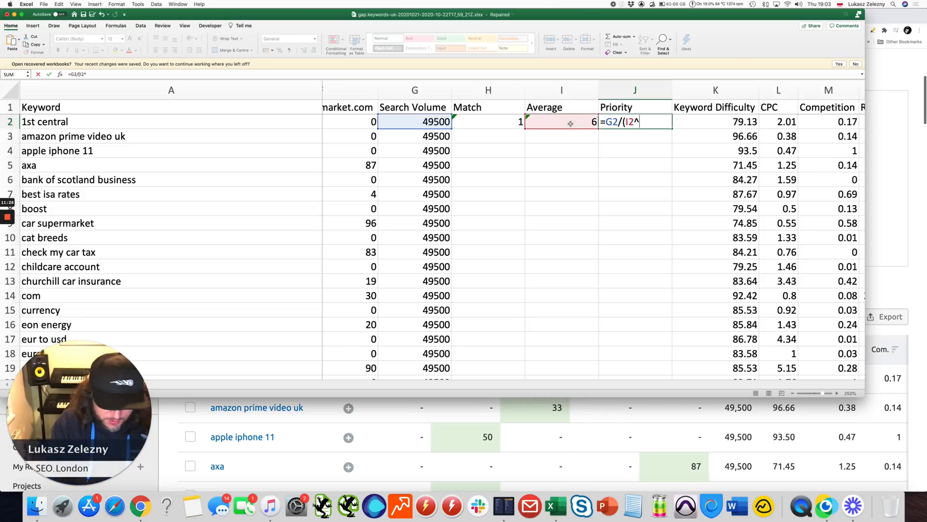
{"action": "type", "text": "2)+"}
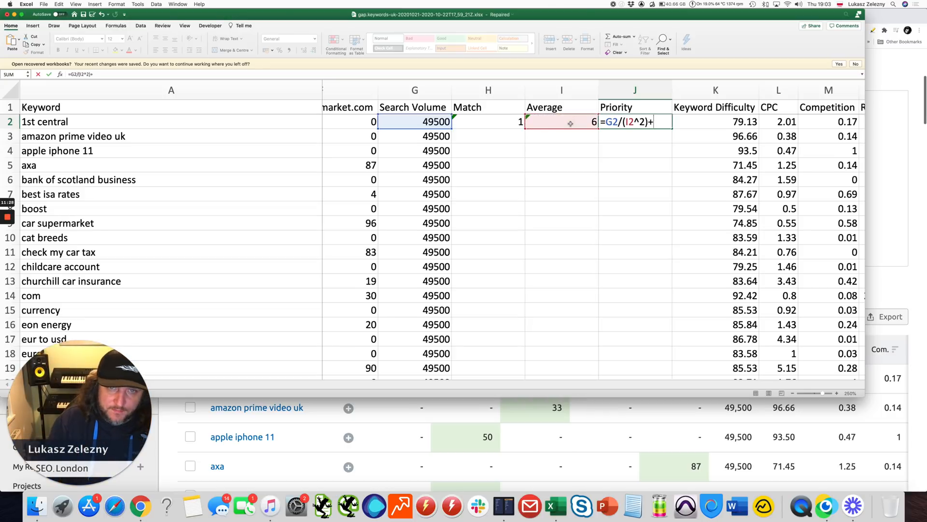
{"action": "left_click", "coordinate": [420, 120]}
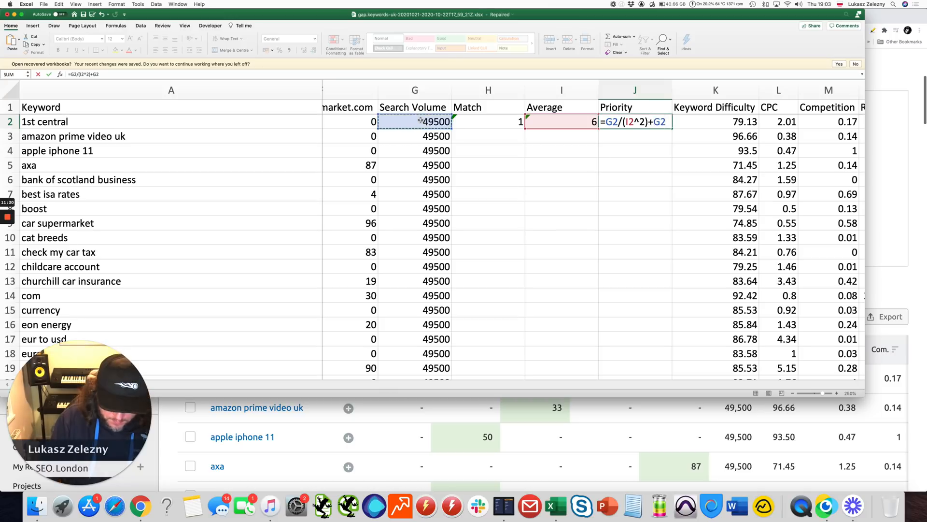
{"action": "type", "text": "/("}
{"action": "left_click", "coordinate": [552, 121]}
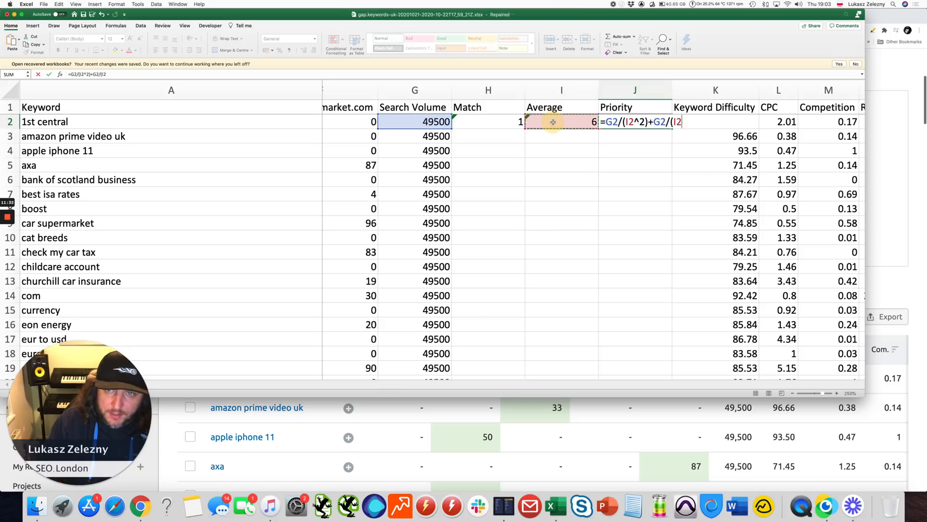
{"action": "type", "text": "^2)"}
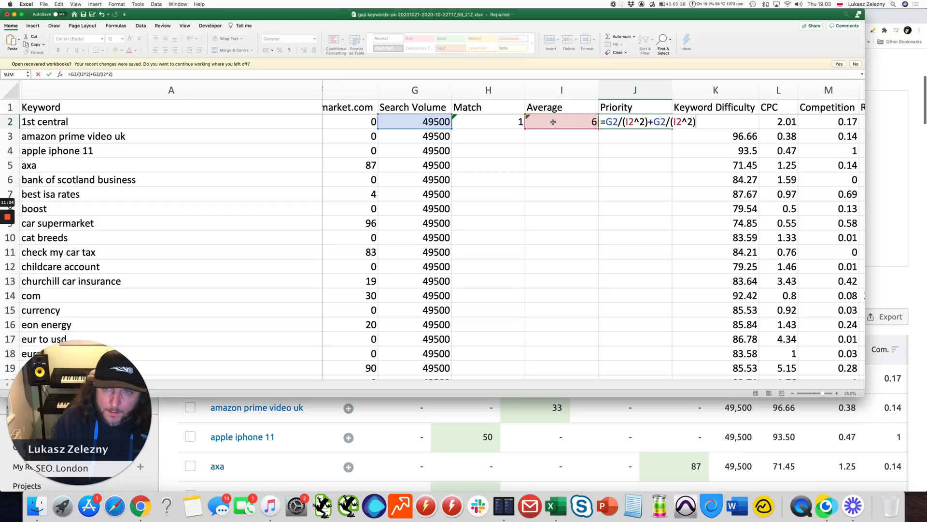
{"action": "type", "text": "*"}
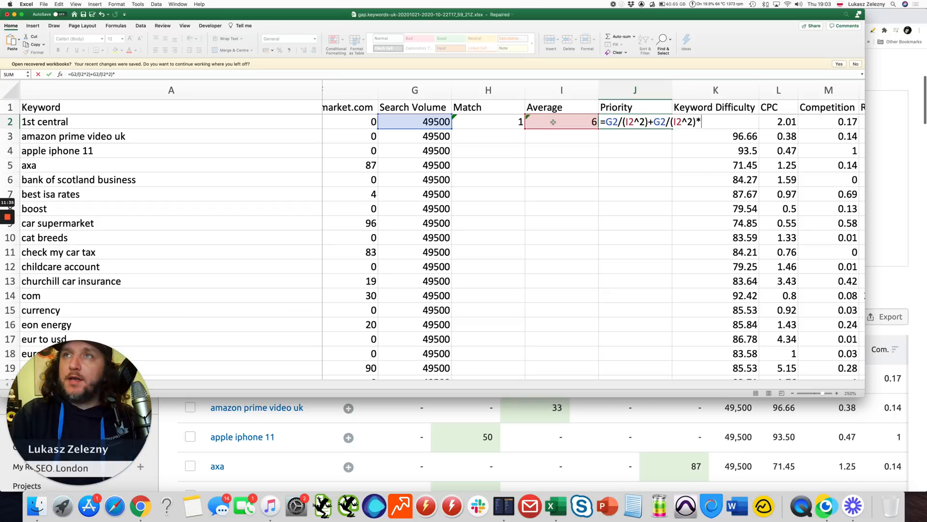
{"action": "left_click", "coordinate": [775, 120]}
{"action": "key", "text": "Return"}
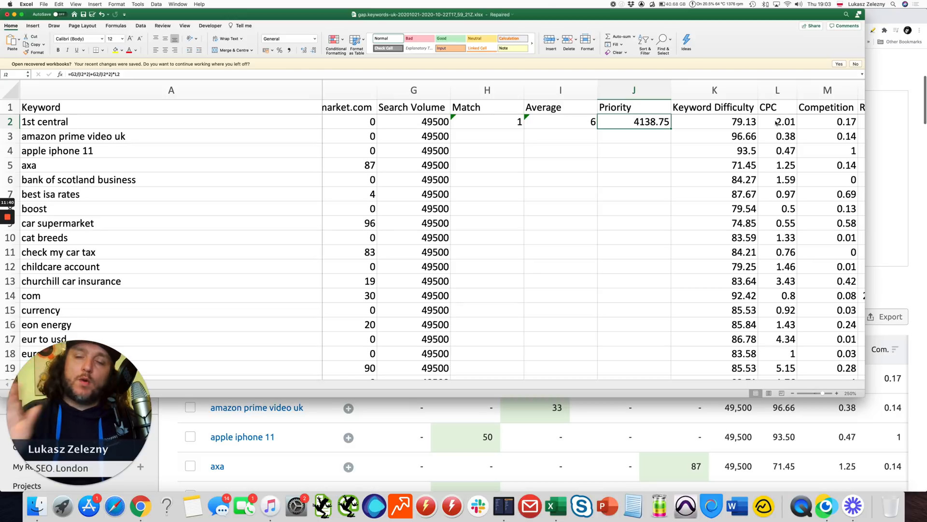
Test the Priority score with a Search Volume of 20000 in G2, and undo the change.
{"action": "left_click", "coordinate": [424, 121]}
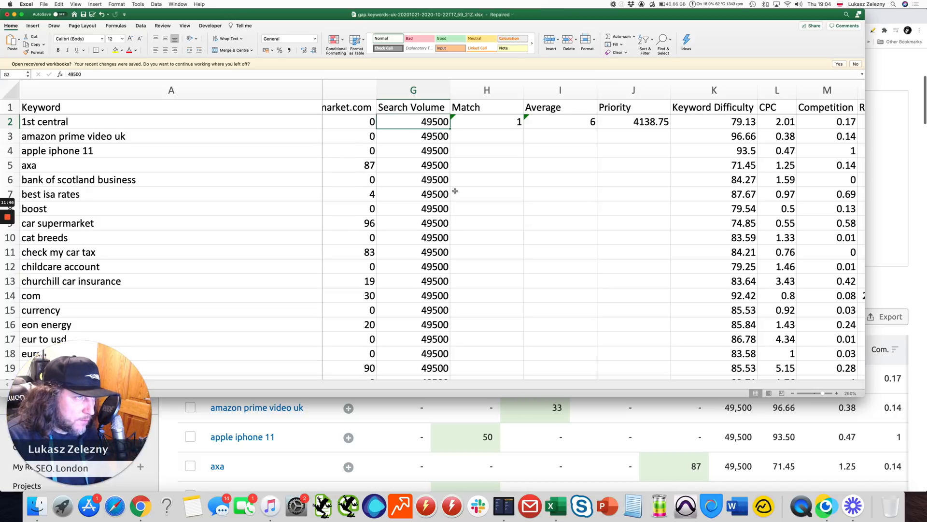
{"action": "type", "text": "20000"}
{"action": "key", "text": "Return"}
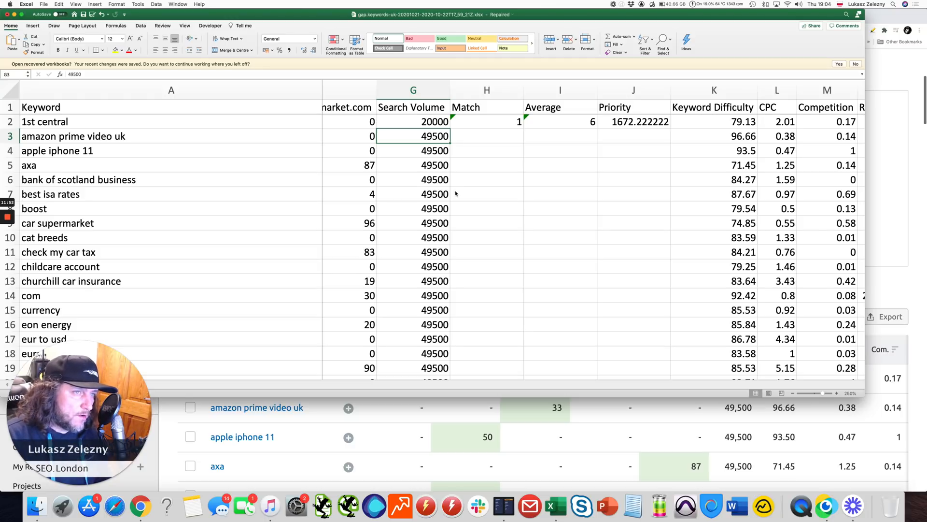
{"action": "key", "text": "super+z"}
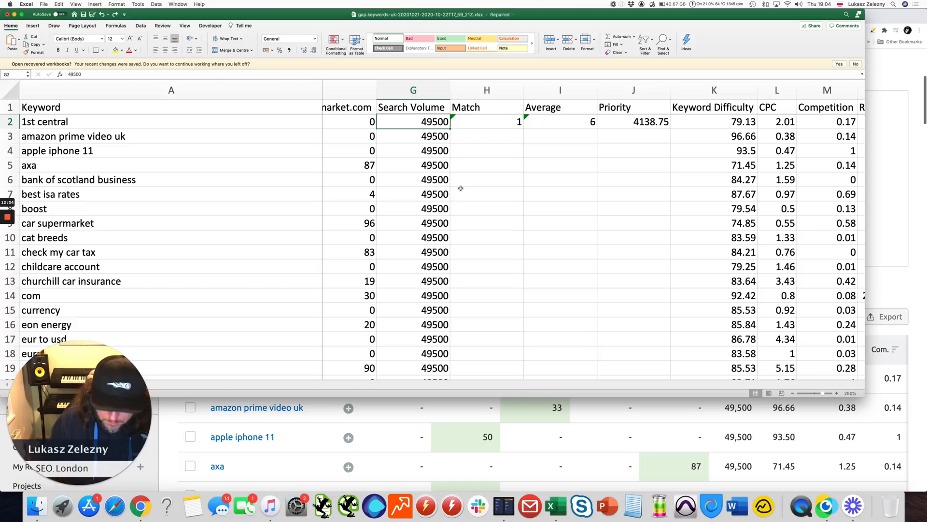
Test the Priority score with Average values of 2 and 11 in I2, undoing each change.
{"action": "left_click", "coordinate": [569, 121]}
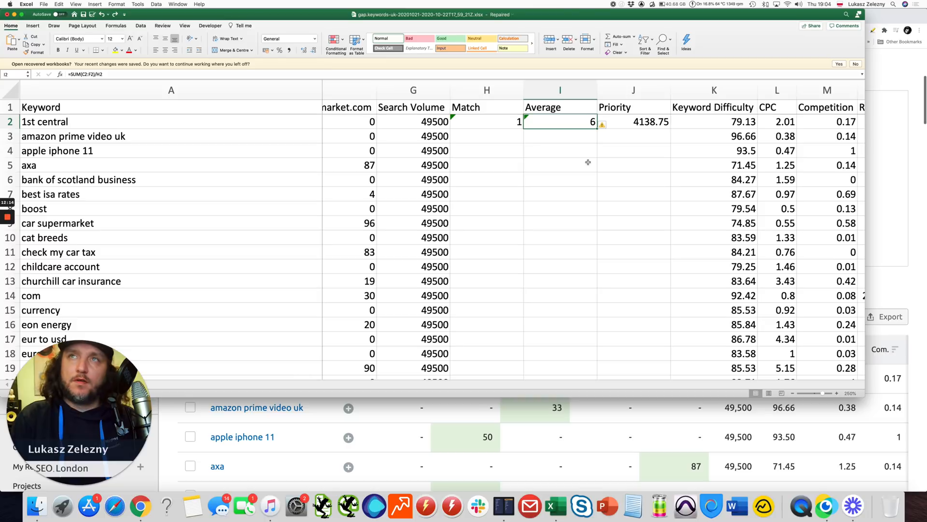
{"action": "type", "text": "2"}
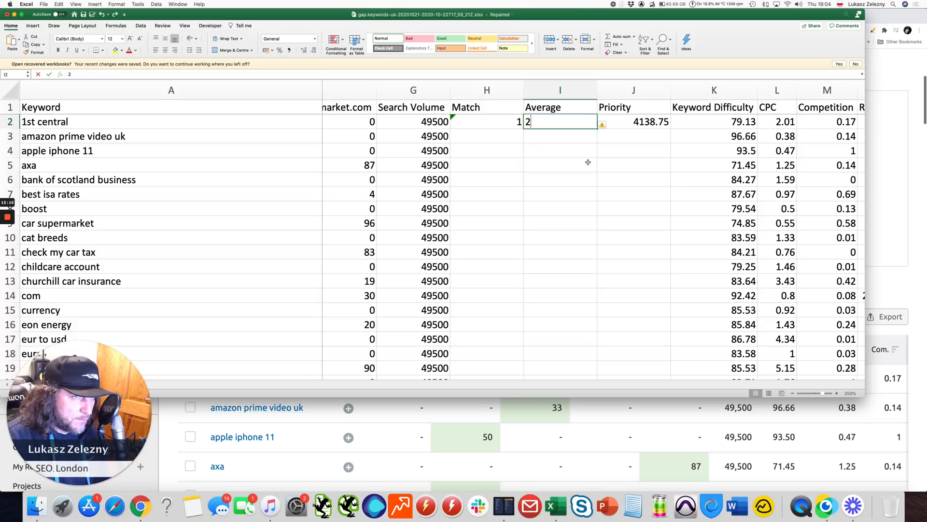
{"action": "key", "text": "Return"}
{"action": "key", "text": "cmd+z"}
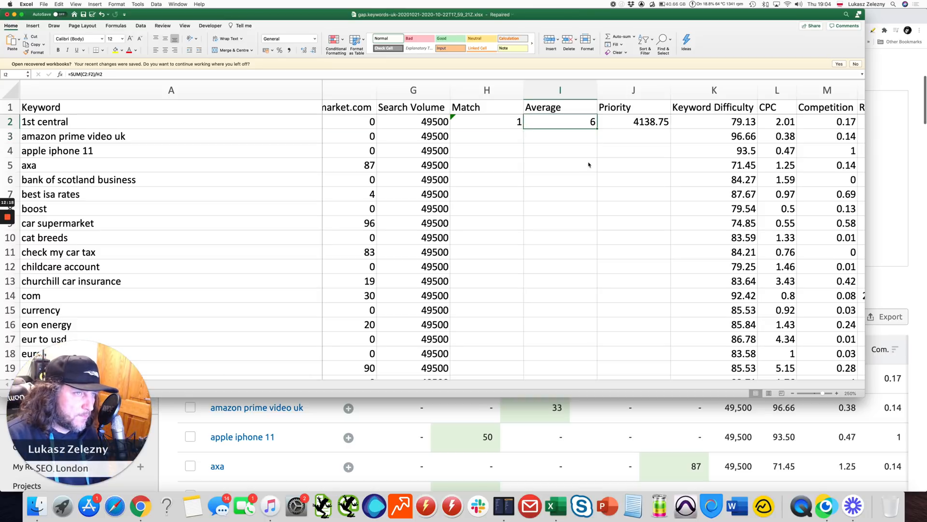
{"action": "type", "text": "11"}
{"action": "key", "text": "Return"}
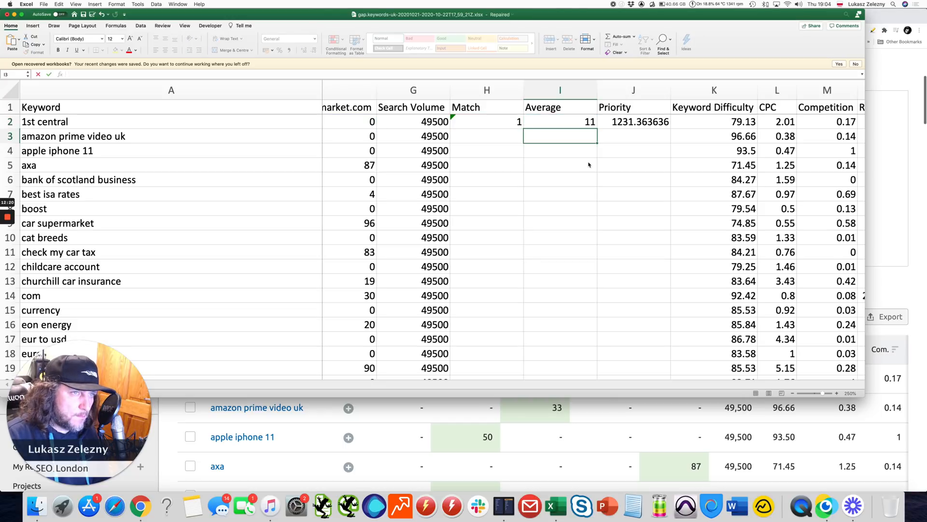
{"action": "key", "text": "super+z"}
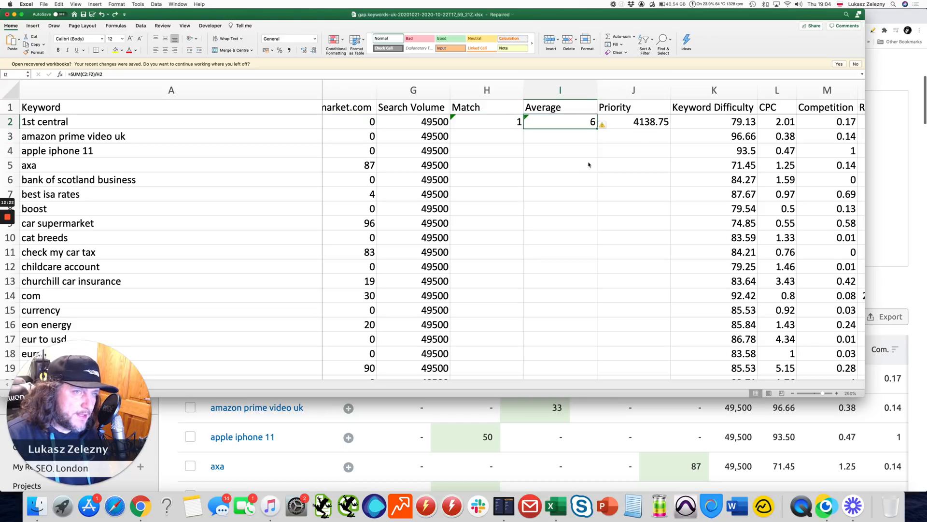
Test the Priority score with CPC values of 0 and 10 in L2, undoing each change.
{"action": "key", "text": "Right"}
{"action": "key", "text": "Right"}
{"action": "key", "text": "Right"}
{"action": "key", "text": "Right"}
{"action": "key", "text": "Left"}
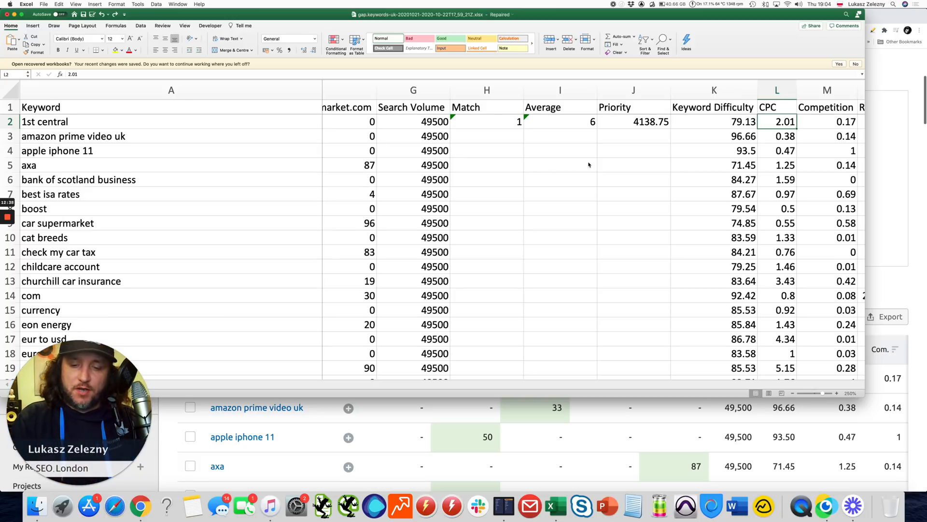
{"action": "type", "text": "0"}
{"action": "key", "text": "Return"}
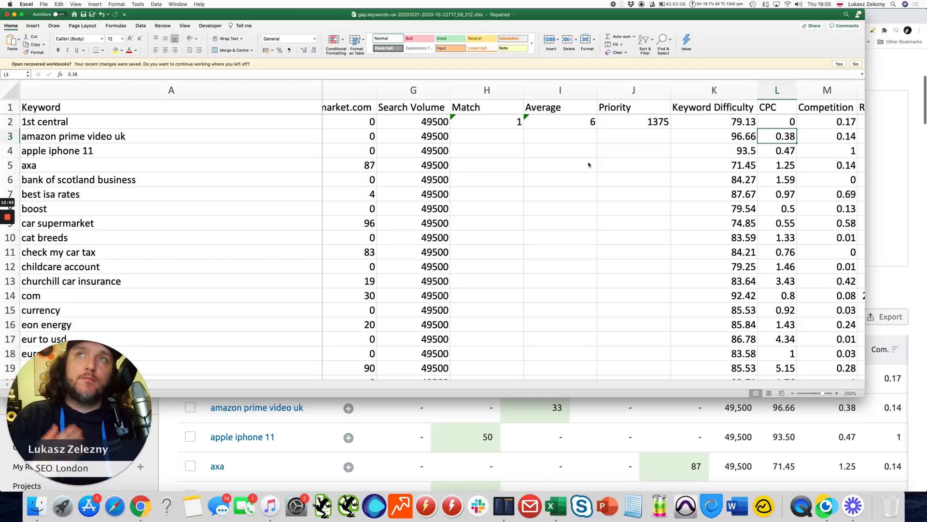
{"action": "key", "text": "super+z"}
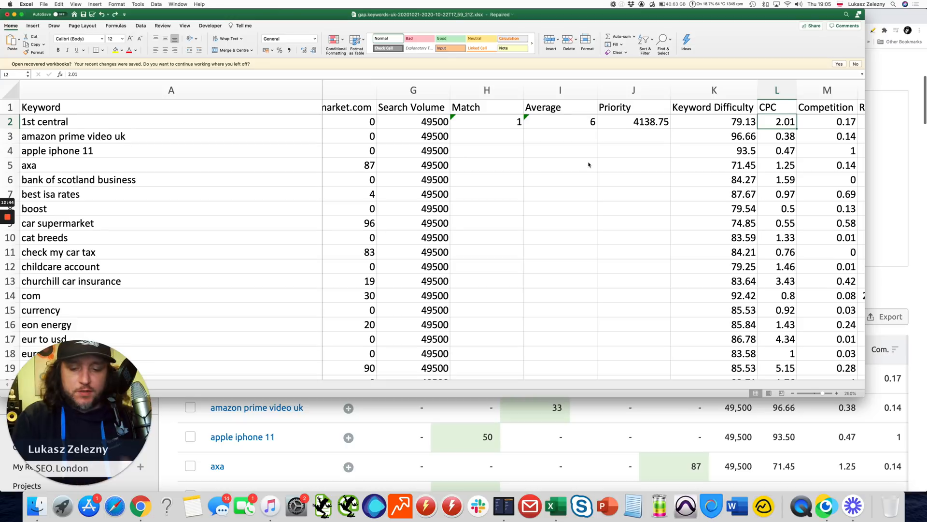
{"action": "type", "text": "10"}
{"action": "key", "text": "Return"}
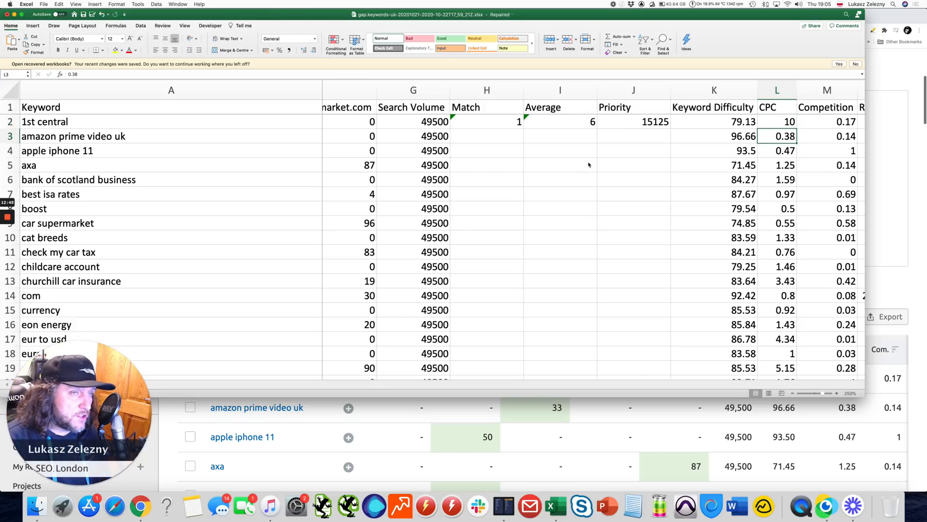
{"action": "key", "text": "super+z"}
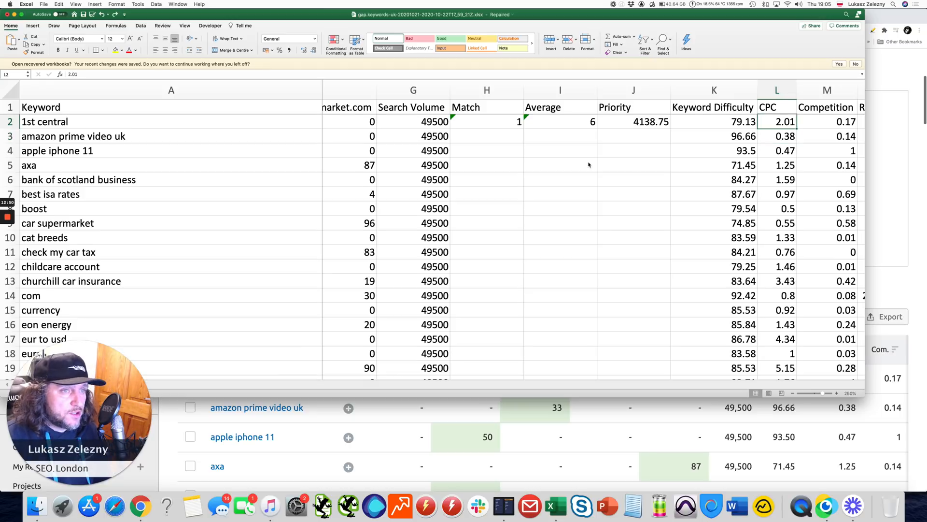
Fill the Match, Average and Priority formulas from H2:J2 down to the last keyword row.
{"action": "key", "text": "Left"}
{"action": "key", "text": "Left"}
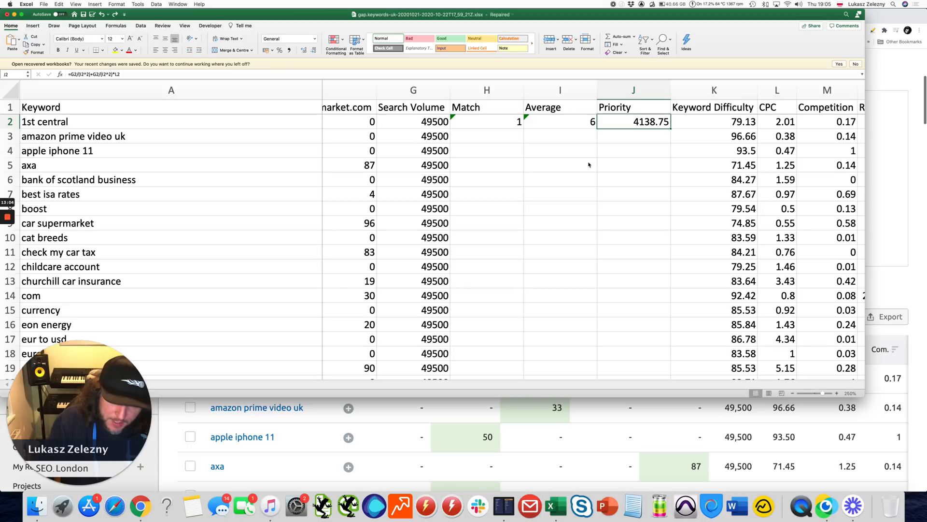
{"action": "key", "text": "shift+Left"}
{"action": "key", "text": "shift+Left"}
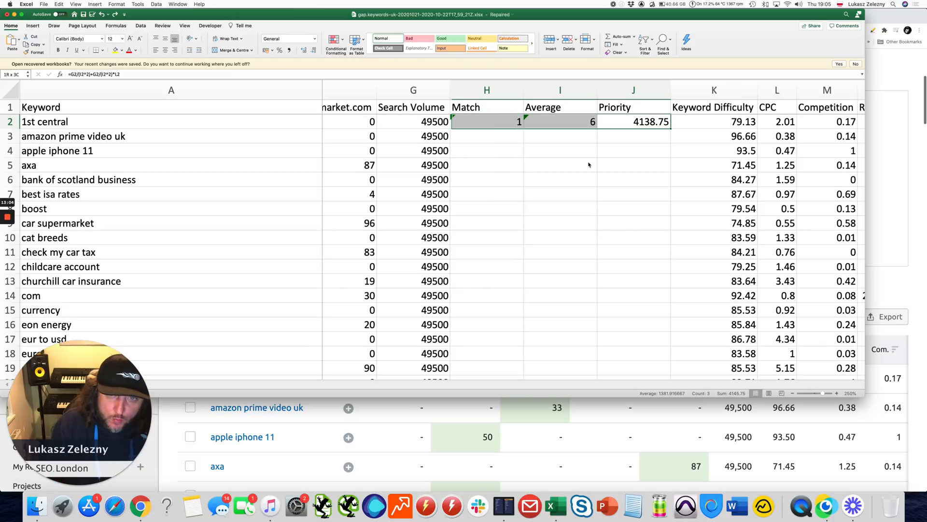
{"action": "double_click", "coordinate": [672, 128]}
{"action": "left_click", "coordinate": [582, 199]}
Check that the filled formulas reach the last keyword row, and return to the Match header.
{"action": "left_click", "coordinate": [499, 125]}
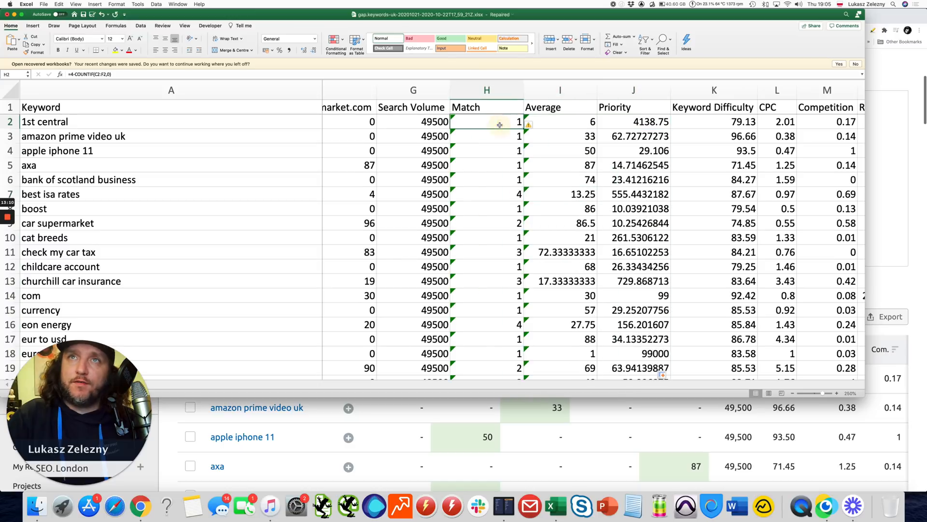
{"action": "key", "text": "super+Down"}
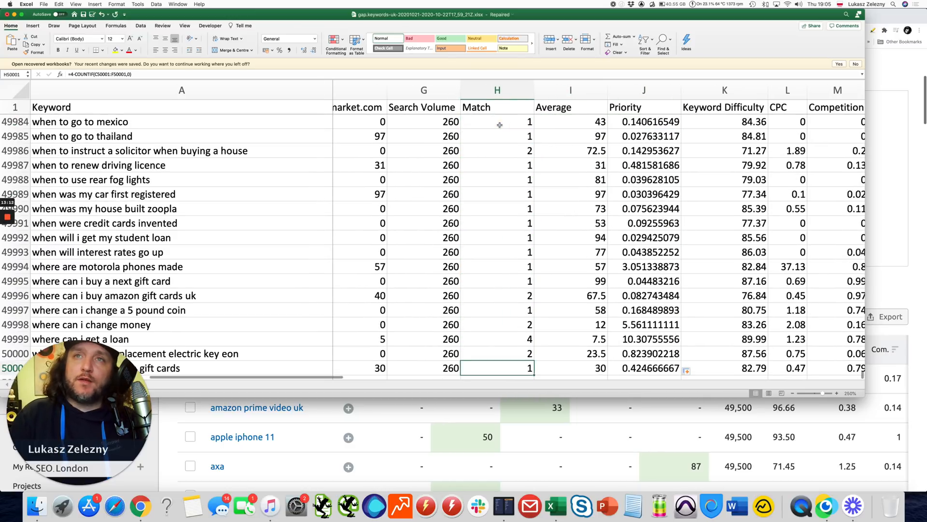
{"action": "key", "text": "super+Up"}
{"action": "left_click", "coordinate": [499, 125]}
{"action": "scroll", "coordinate": [500, 125], "scroll_direction": "up", "scroll_amount": 5}
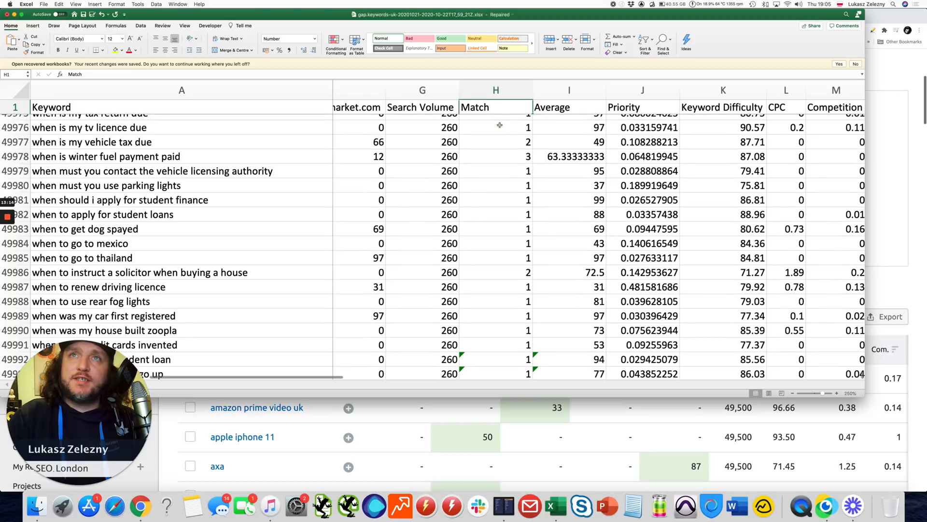
{"action": "key", "text": "super+Up"}
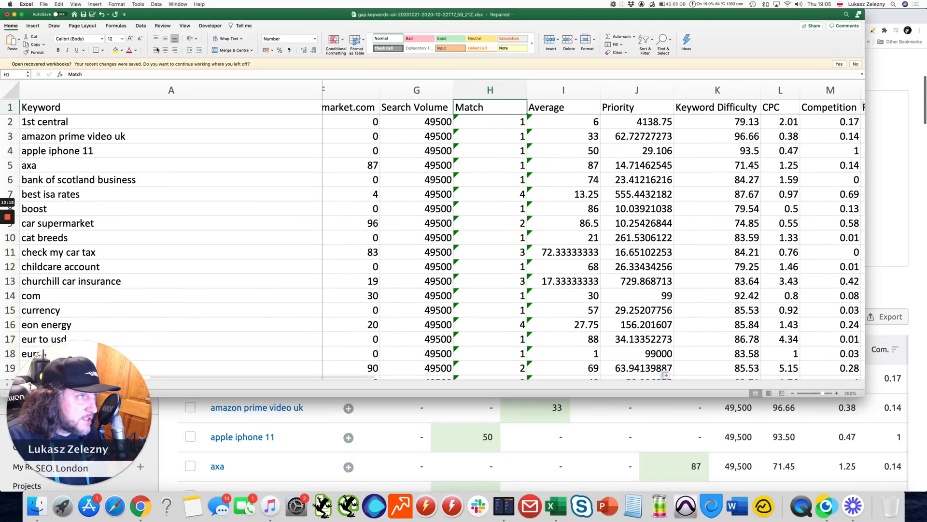
Start a custom sort of the keyword table with Match as the first level, ordered Largest to Smallest.
{"action": "left_click", "coordinate": [141, 25]}
{"action": "left_click", "coordinate": [194, 41]}
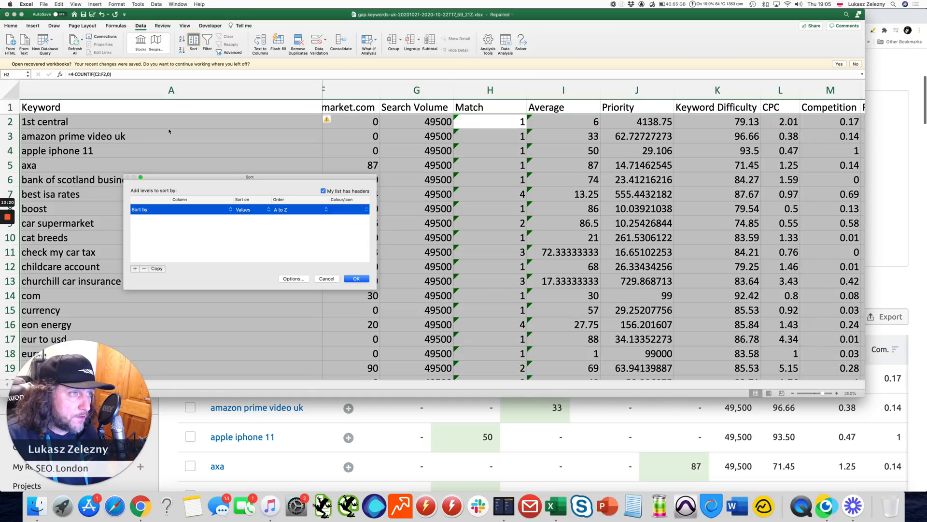
{"action": "left_click", "coordinate": [209, 213]}
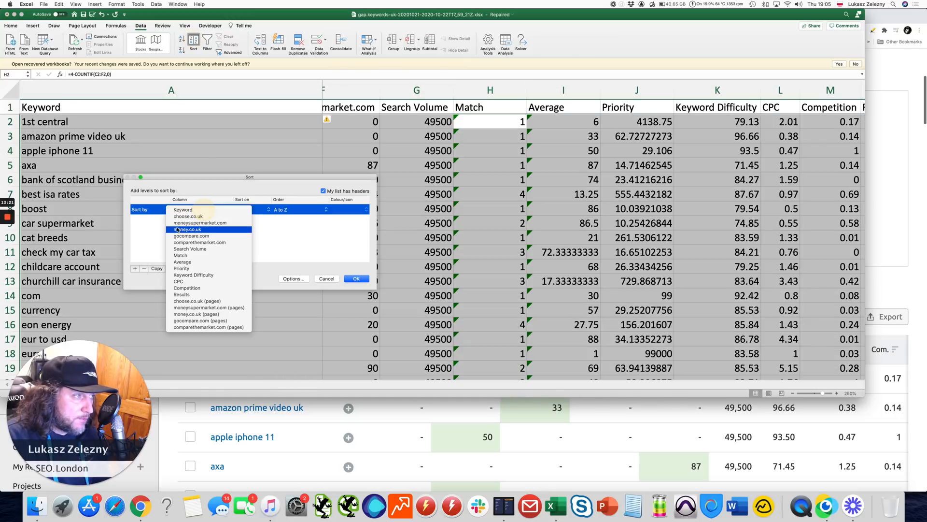
{"action": "left_click", "coordinate": [193, 261]}
{"action": "left_click", "coordinate": [198, 211]}
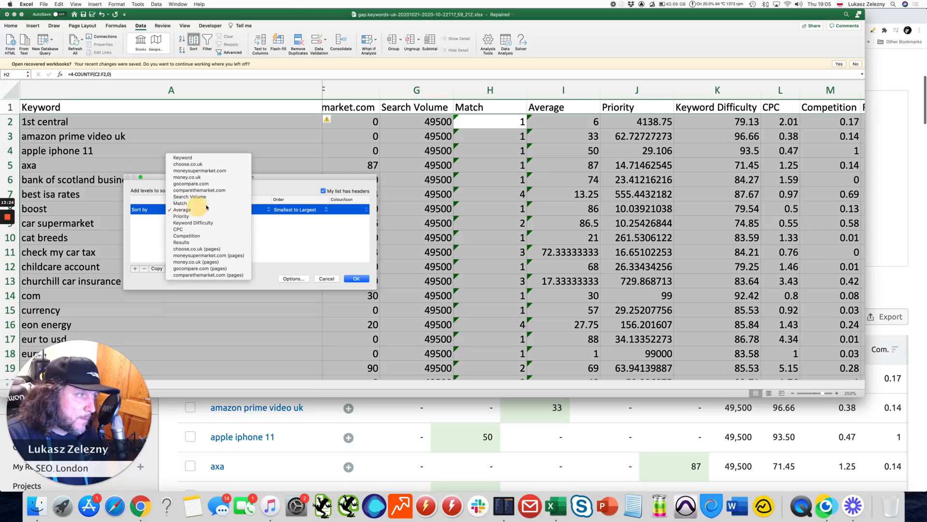
{"action": "left_click", "coordinate": [192, 203]}
{"action": "left_click", "coordinate": [278, 211]}
{"action": "left_click", "coordinate": [293, 218]}
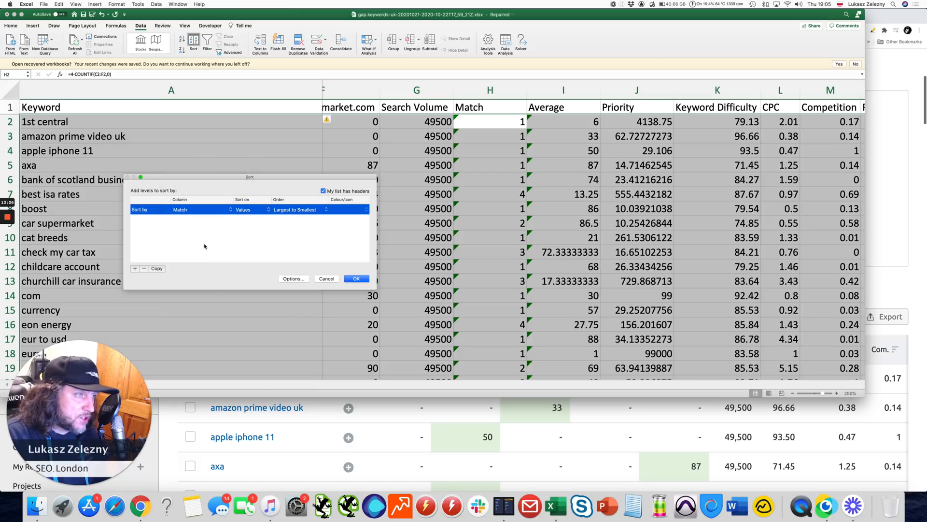
Add Priority as the second sort level, ordered Largest to Smallest, and apply the sort.
{"action": "left_click", "coordinate": [134, 269]}
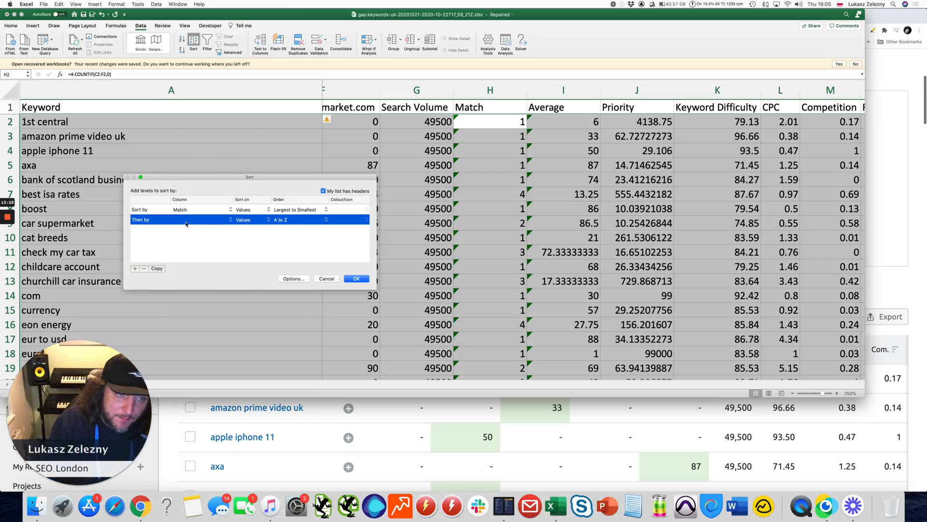
{"action": "left_click", "coordinate": [185, 220]}
{"action": "left_click", "coordinate": [190, 280]}
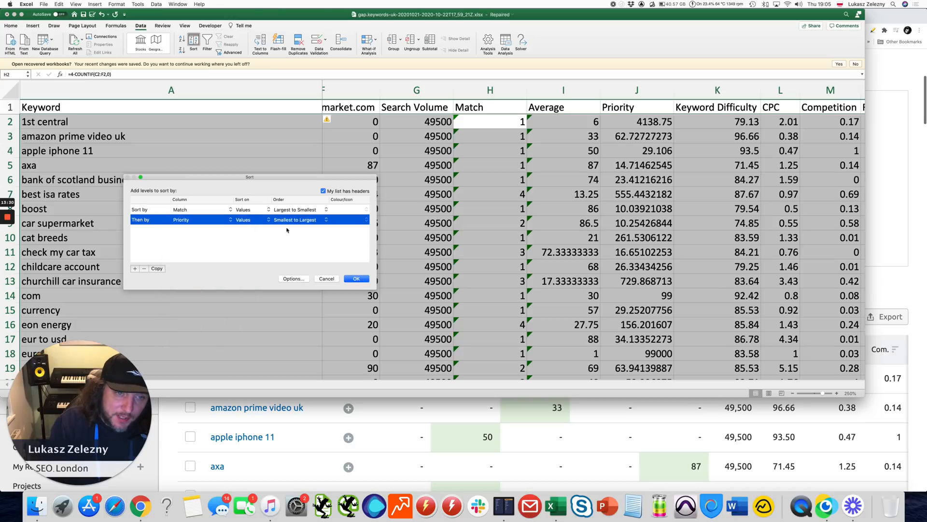
{"action": "left_click", "coordinate": [299, 220]}
{"action": "left_click", "coordinate": [295, 220]}
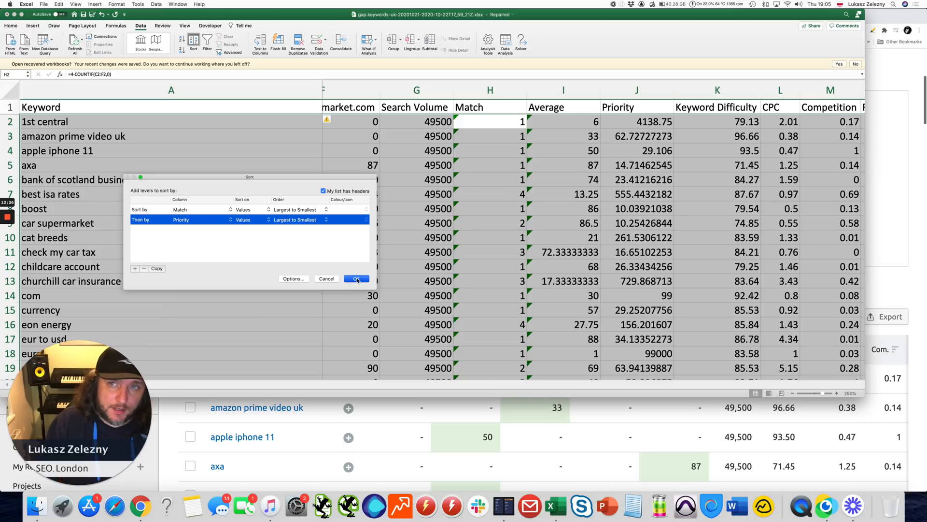
{"action": "left_click", "coordinate": [356, 279]}
{"action": "key", "text": "Up"}
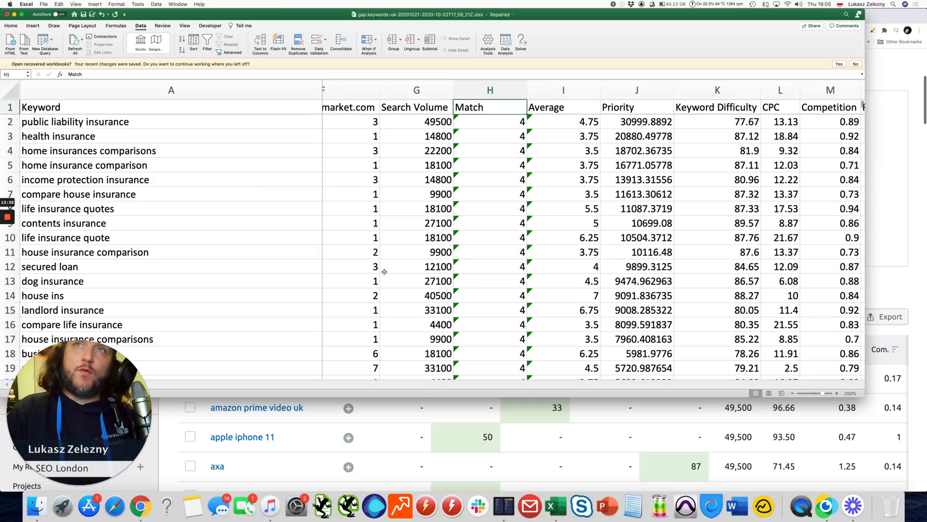
Examine the sorted keywords with a Match of 4 down the list, and return to the first data row.
{"action": "scroll", "coordinate": [472, 137], "scroll_direction": "left", "scroll_amount": 1}
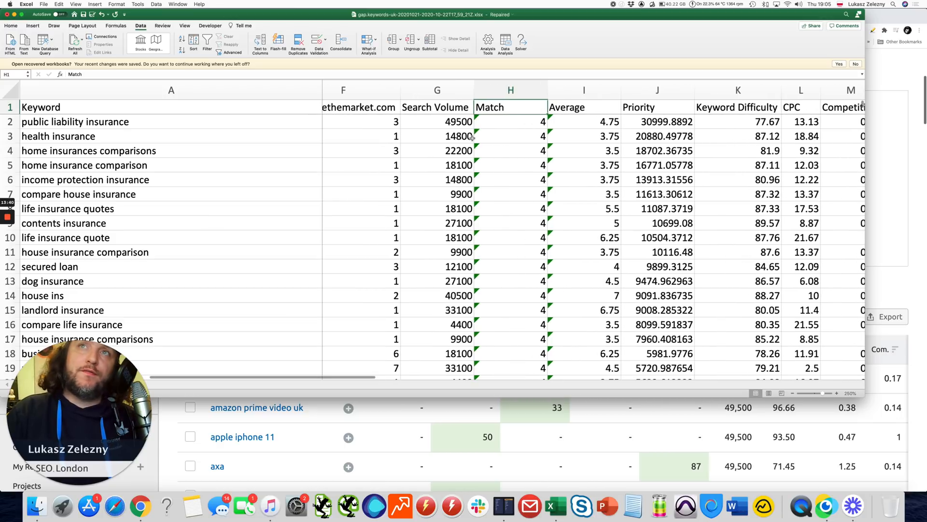
{"action": "left_click", "coordinate": [542, 125]}
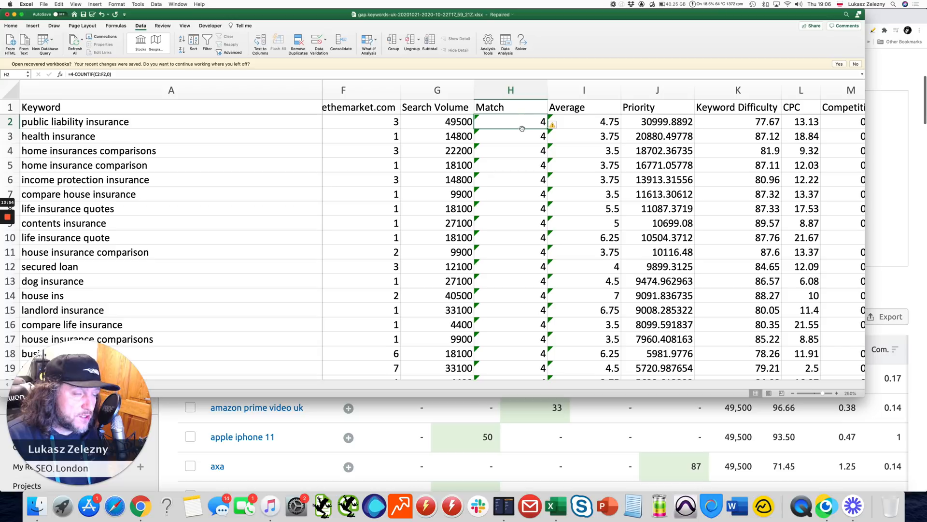
{"action": "left_click", "coordinate": [507, 108]}
{"action": "left_click", "coordinate": [505, 123]}
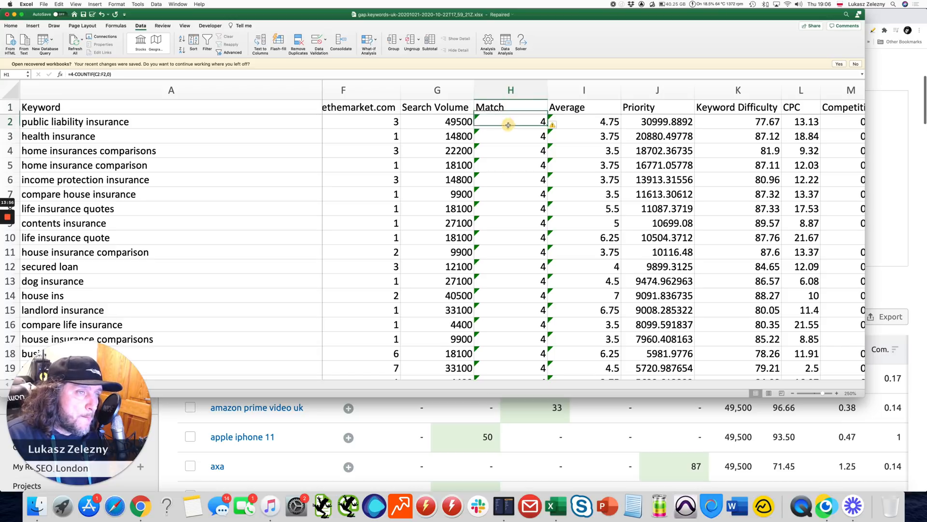
{"action": "scroll", "coordinate": [514, 201], "scroll_direction": "down", "scroll_amount": 20}
{"action": "scroll", "coordinate": [517, 200], "scroll_direction": "down", "scroll_amount": 20}
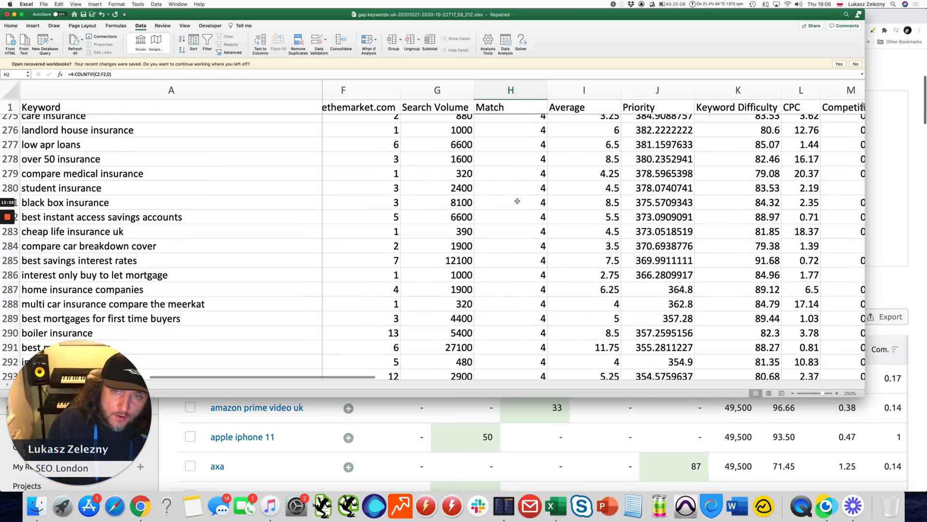
{"action": "scroll", "coordinate": [517, 201], "scroll_direction": "down", "scroll_amount": 20}
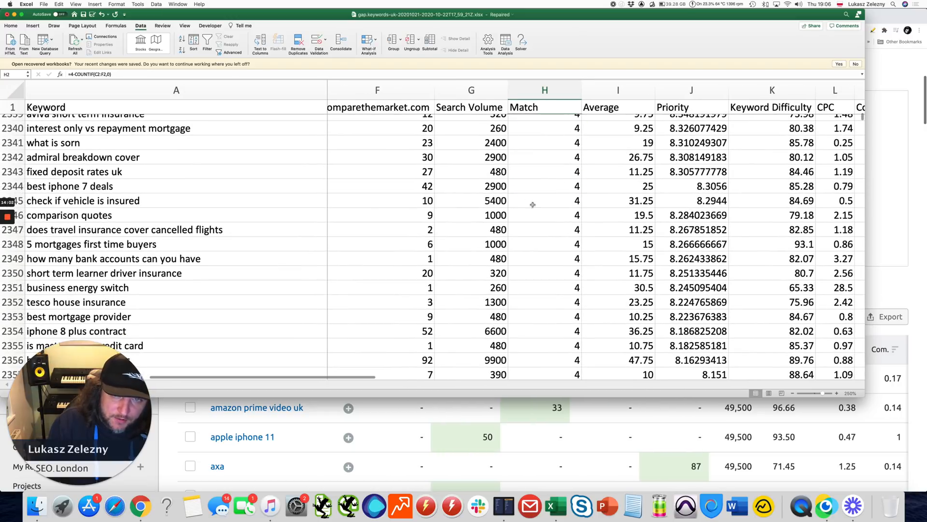
{"action": "scroll", "coordinate": [556, 219], "scroll_direction": "down", "scroll_amount": 20}
{"action": "scroll", "coordinate": [556, 219], "scroll_direction": "down", "scroll_amount": 20}
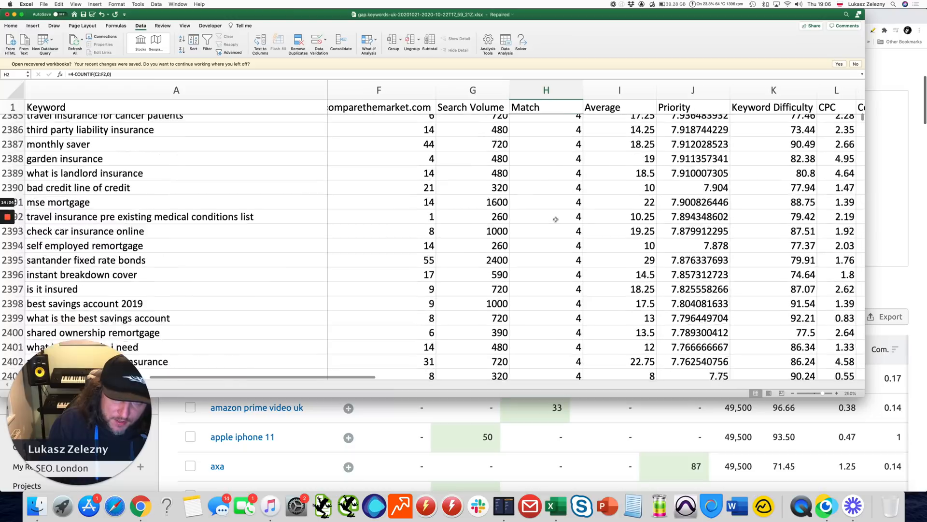
{"action": "left_click", "coordinate": [556, 224]}
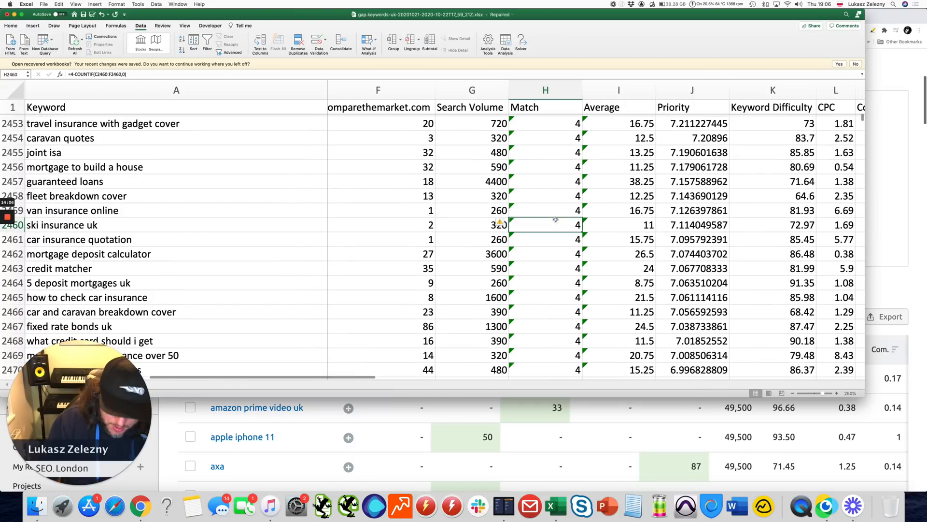
{"action": "key", "text": "ctrl+Up"}
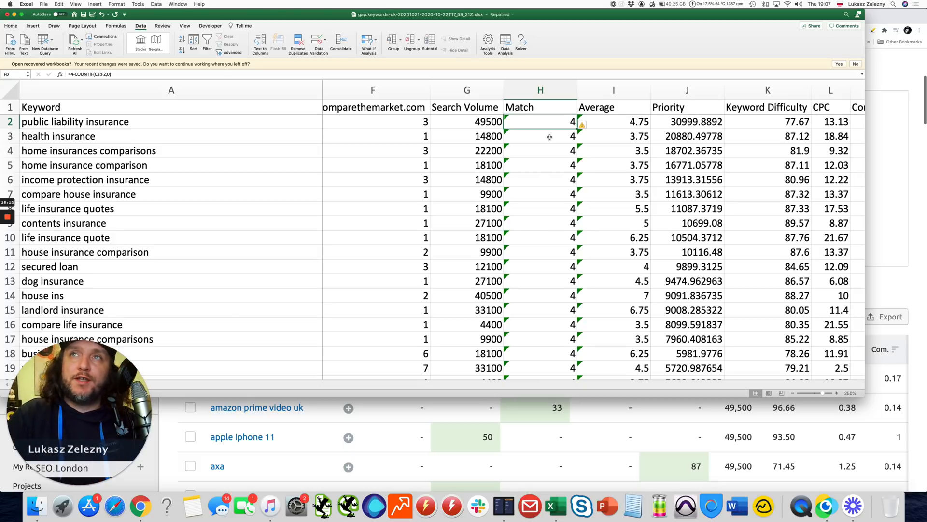
Insert a new column before the choose.co.uk column and give it the header TOPICS.
{"action": "scroll", "coordinate": [414, 155], "scroll_direction": "left", "scroll_amount": 5}
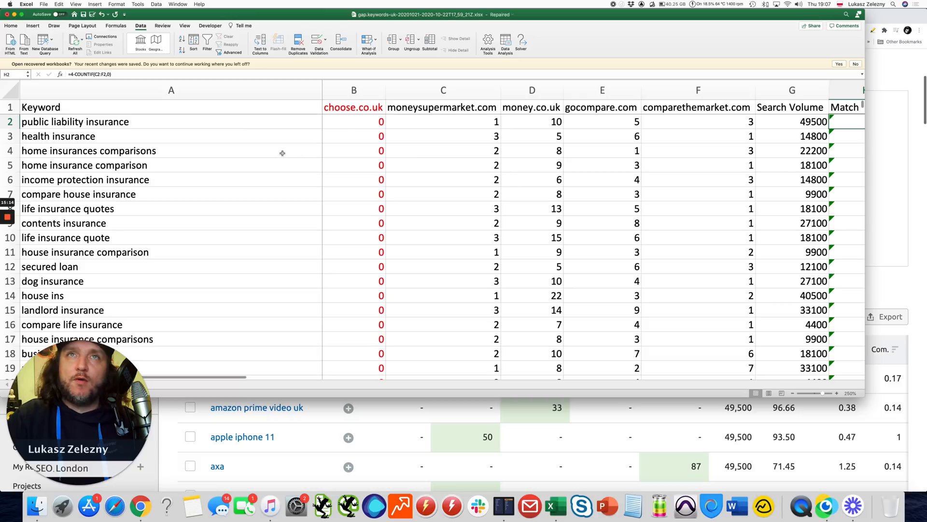
{"action": "scroll", "coordinate": [346, 124], "scroll_direction": "down", "scroll_amount": 1}
{"action": "left_click", "coordinate": [352, 90]}
{"action": "right_click", "coordinate": [352, 87]}
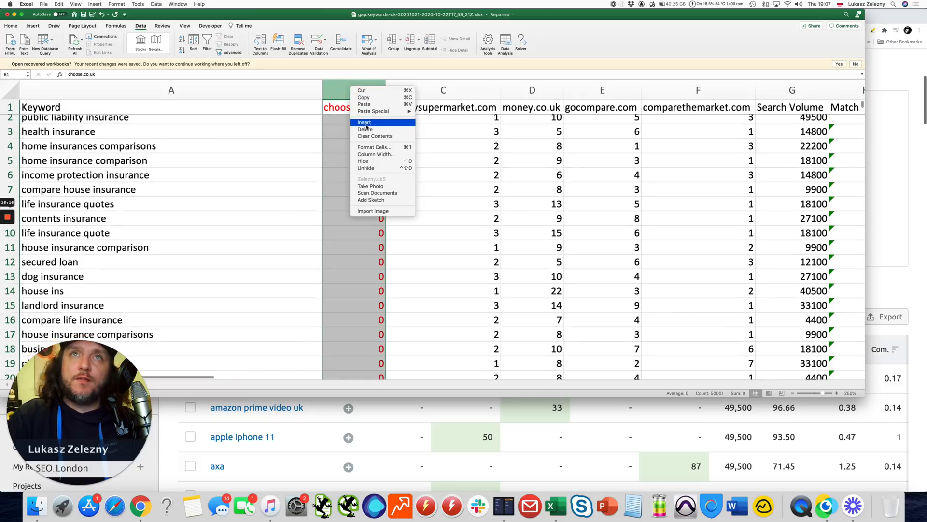
{"action": "left_click", "coordinate": [366, 124]}
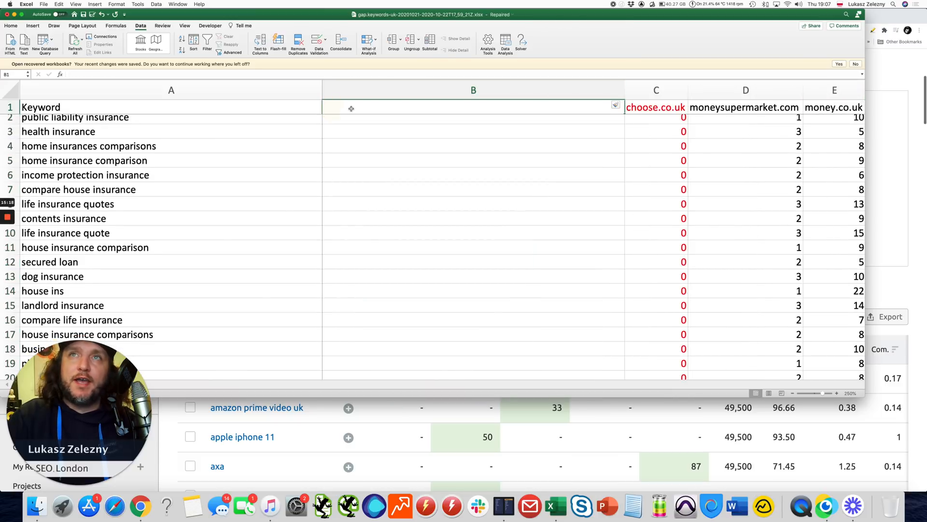
{"action": "type", "text": "TOPICS"}
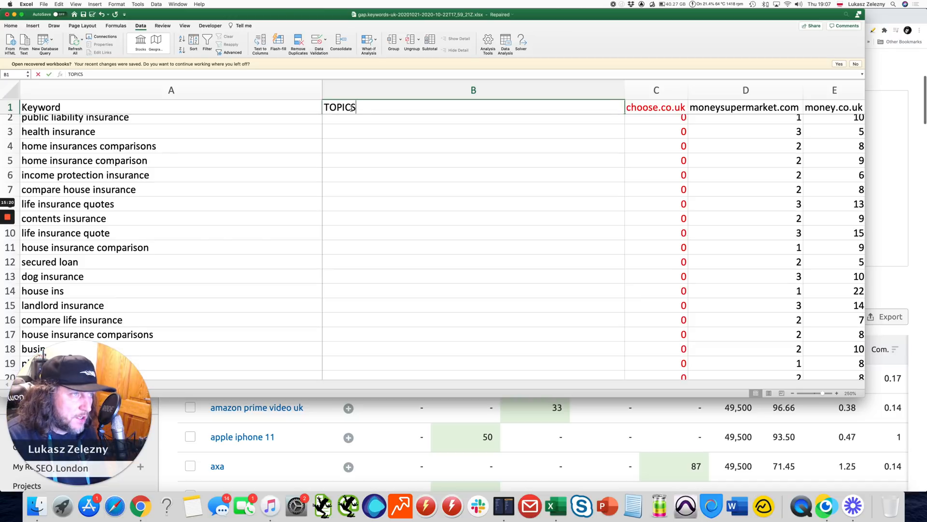
{"action": "key", "text": "Return"}
Turn on filtering for the header row of the keyword table.
{"action": "left_click", "coordinate": [304, 121]}
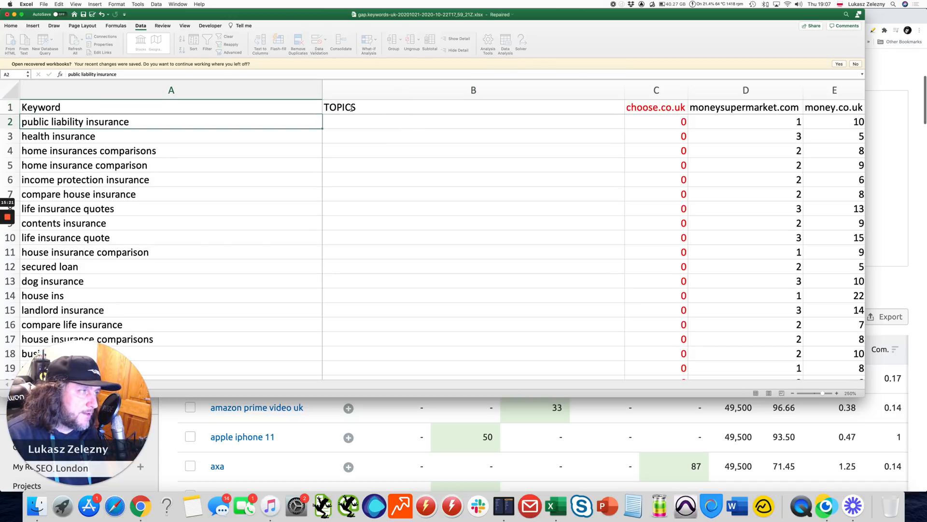
{"action": "left_click", "coordinate": [303, 111]}
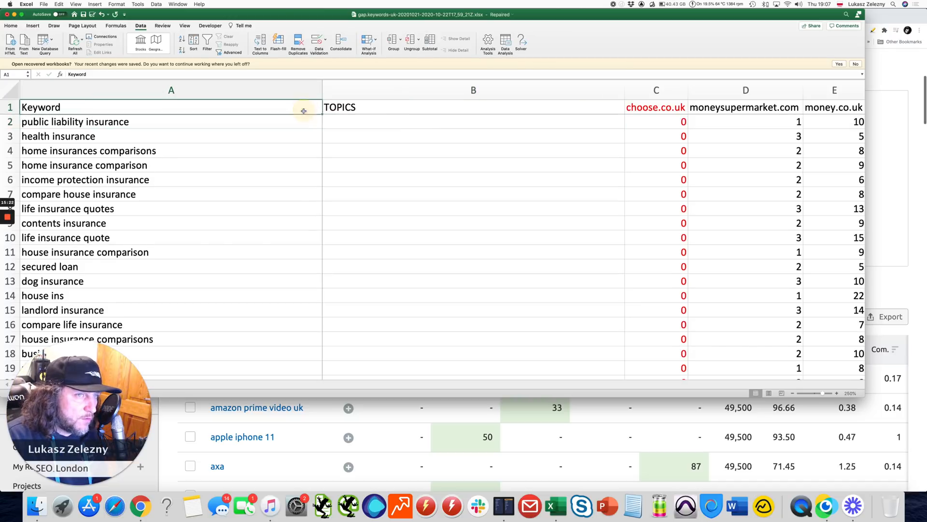
{"action": "left_click", "coordinate": [207, 41]}
Review the highest-priority entries in the Keyword column for recurring topics such as insurance and loans.
{"action": "scroll", "coordinate": [212, 186], "scroll_direction": "down", "scroll_amount": 3}
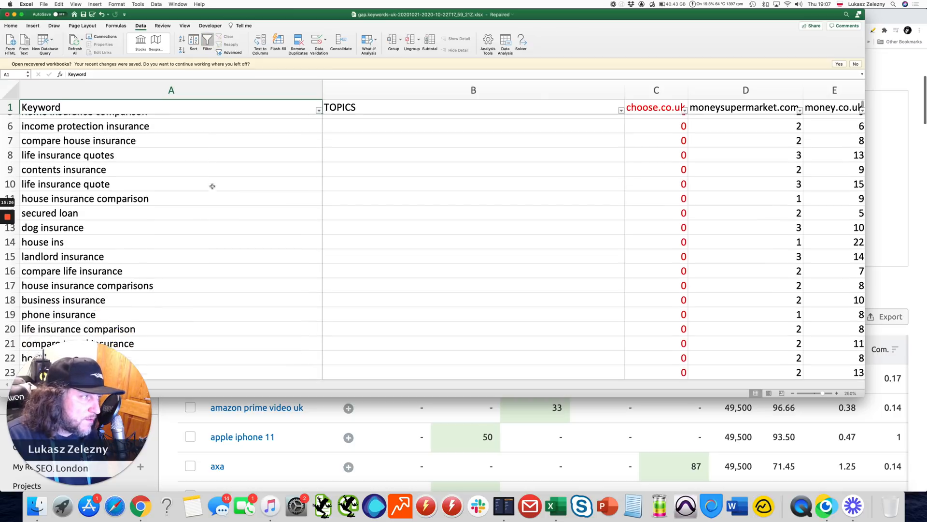
{"action": "scroll", "coordinate": [212, 186], "scroll_direction": "up", "scroll_amount": 3}
{"action": "scroll", "coordinate": [213, 186], "scroll_direction": "down", "scroll_amount": 5}
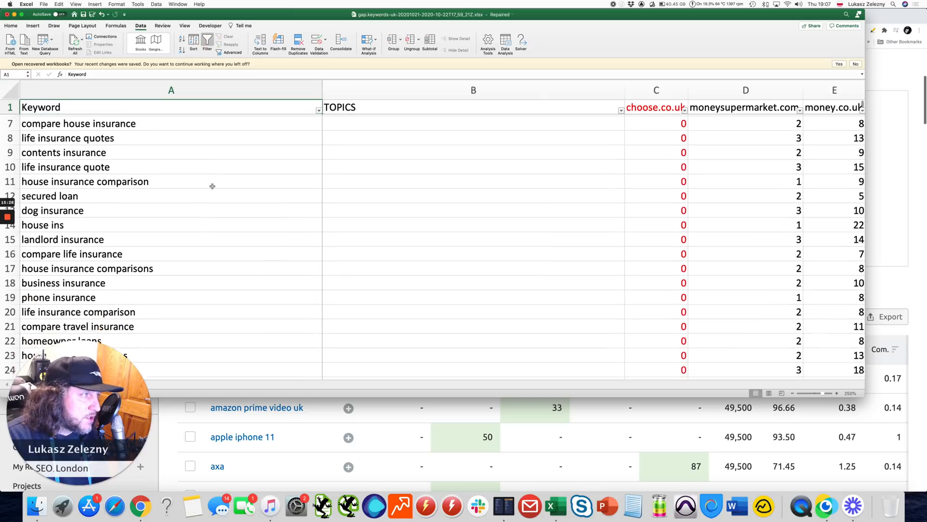
{"action": "left_click", "coordinate": [160, 192]}
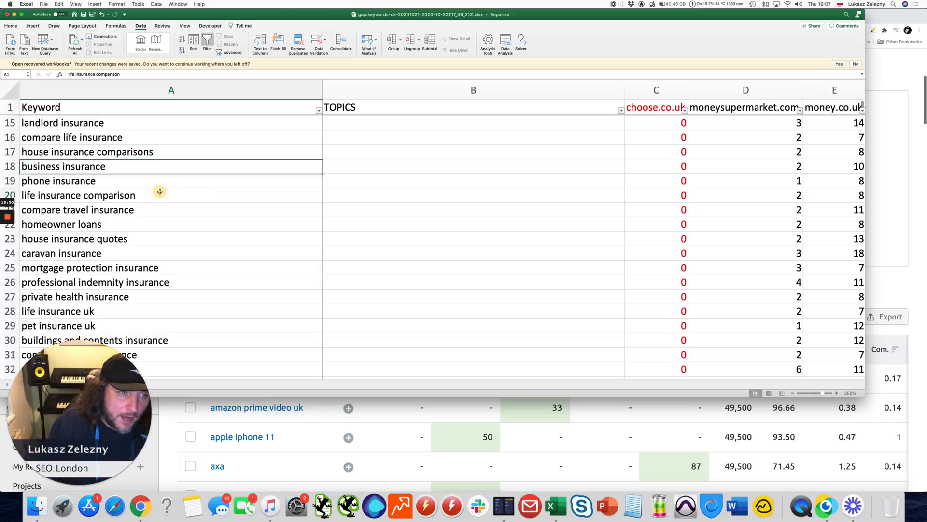
{"action": "scroll", "coordinate": [195, 182], "scroll_direction": "down", "scroll_amount": 1}
{"action": "left_click", "coordinate": [136, 189]}
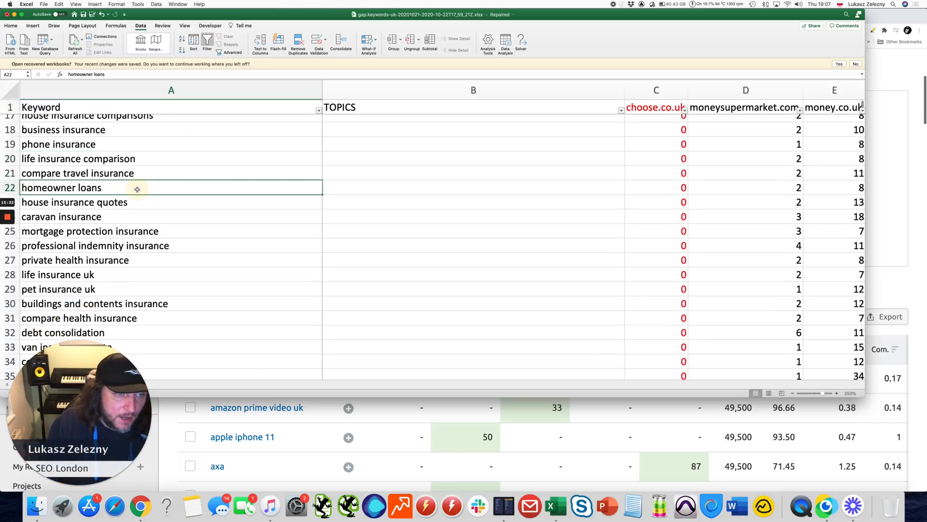
{"action": "scroll", "coordinate": [188, 199], "scroll_direction": "down", "scroll_amount": 1}
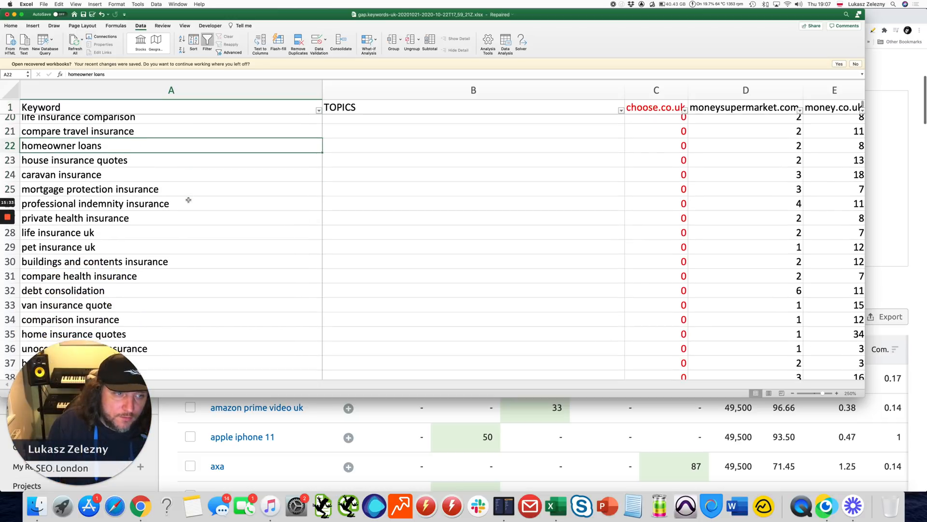
{"action": "left_click", "coordinate": [151, 244]}
{"action": "scroll", "coordinate": [185, 231], "scroll_direction": "down", "scroll_amount": 2}
{"action": "key", "text": "Up"}
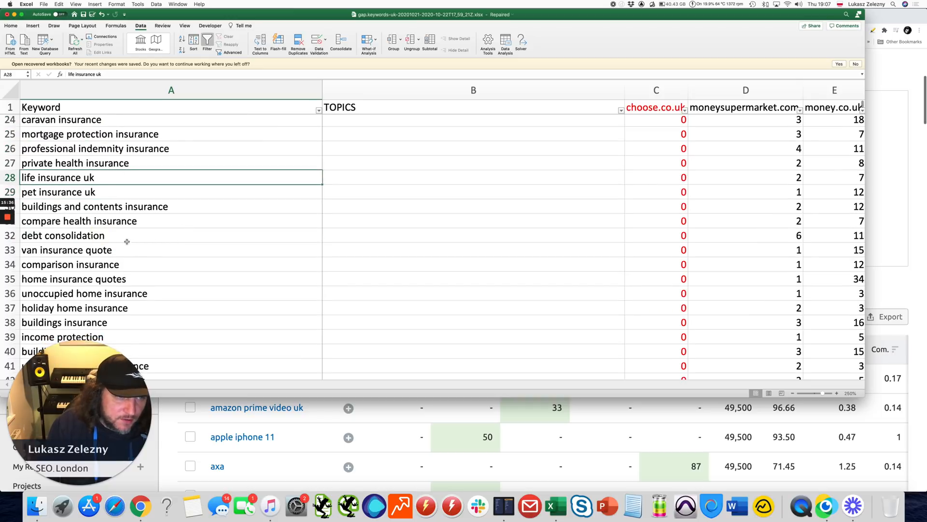
{"action": "left_click", "coordinate": [127, 240]}
{"action": "left_click", "coordinate": [128, 254]}
{"action": "scroll", "coordinate": [216, 230], "scroll_direction": "down", "scroll_amount": 1}
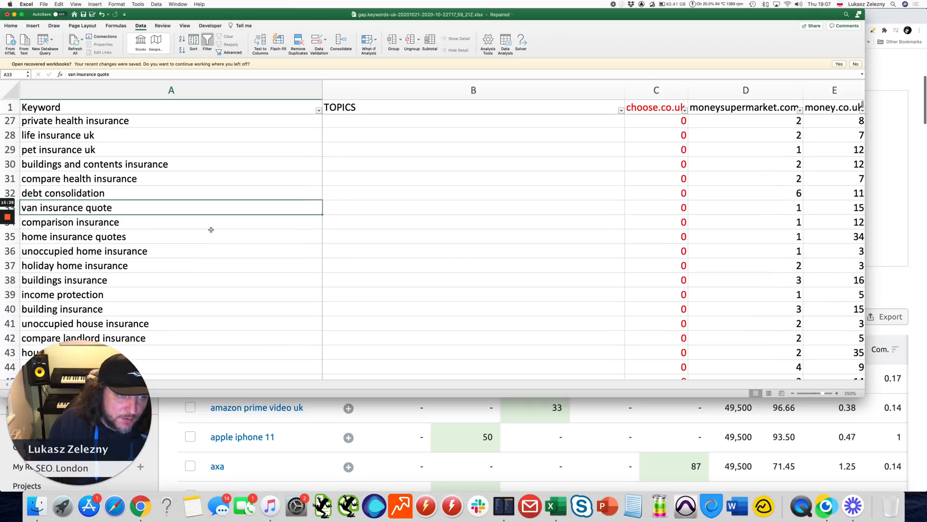
{"action": "scroll", "coordinate": [216, 238], "scroll_direction": "up", "scroll_amount": 8}
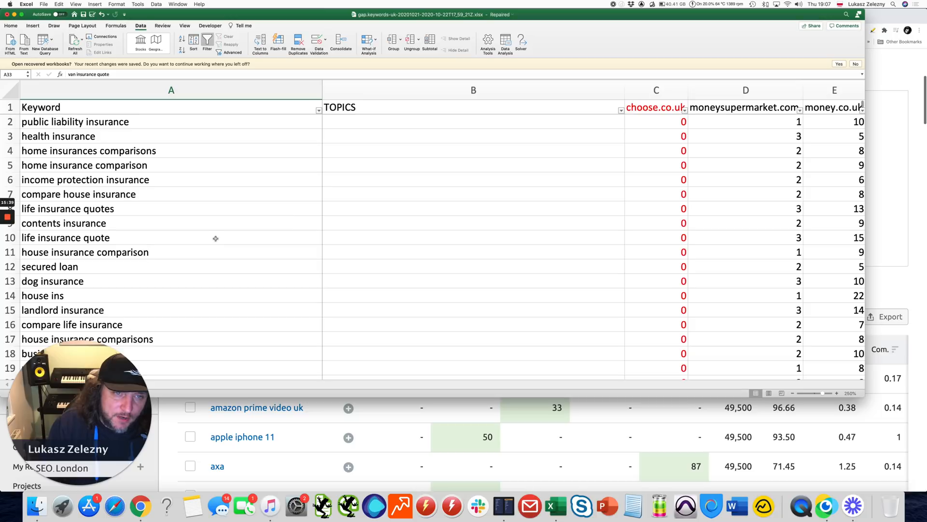
Look through the Keyword column to examine which search terms the competitors rank for.
{"action": "left_click", "coordinate": [318, 110]}
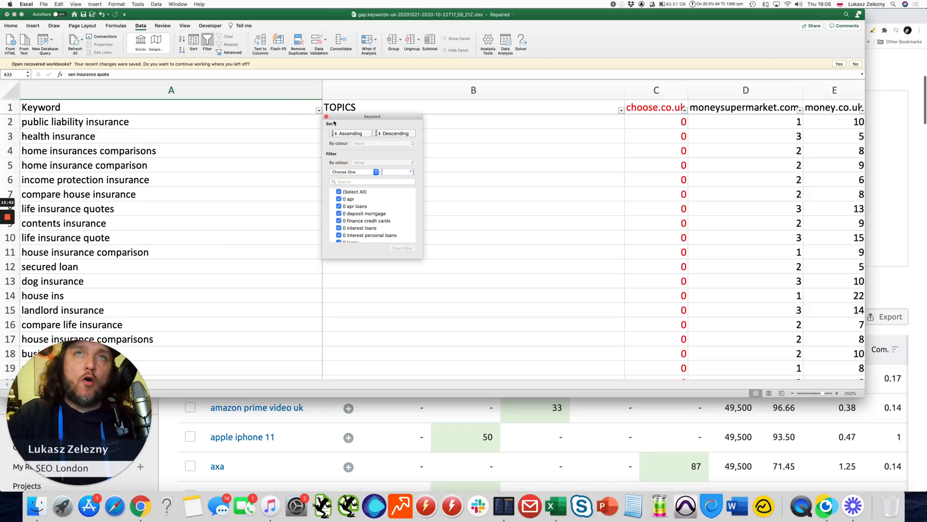
{"action": "left_click", "coordinate": [327, 117]}
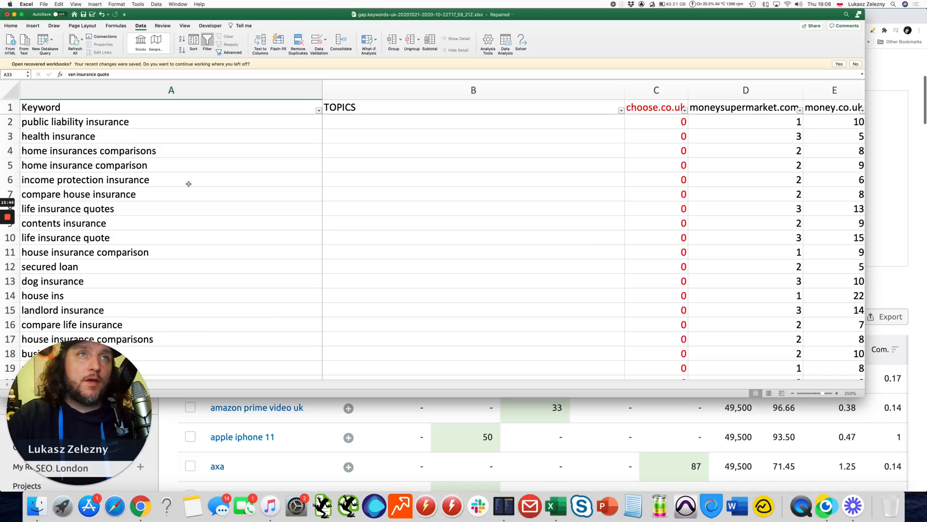
{"action": "scroll", "coordinate": [188, 184], "scroll_direction": "down", "scroll_amount": 15}
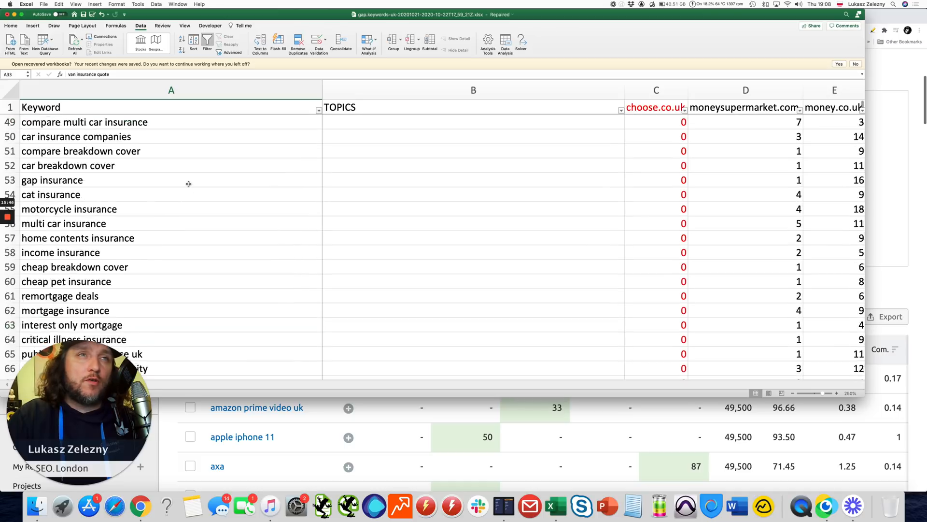
{"action": "left_click", "coordinate": [170, 245]}
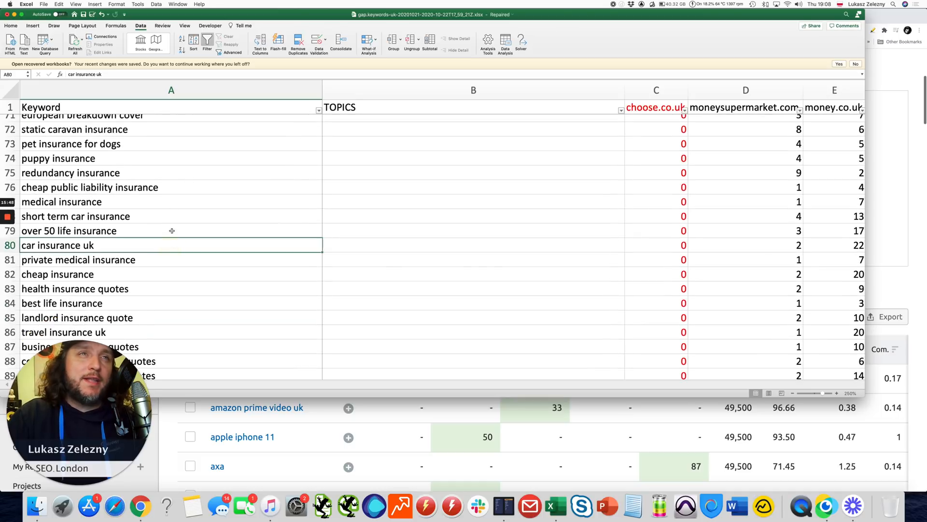
{"action": "scroll", "coordinate": [166, 208], "scroll_direction": "down", "scroll_amount": 6}
{"action": "scroll", "coordinate": [165, 208], "scroll_direction": "down", "scroll_amount": 6}
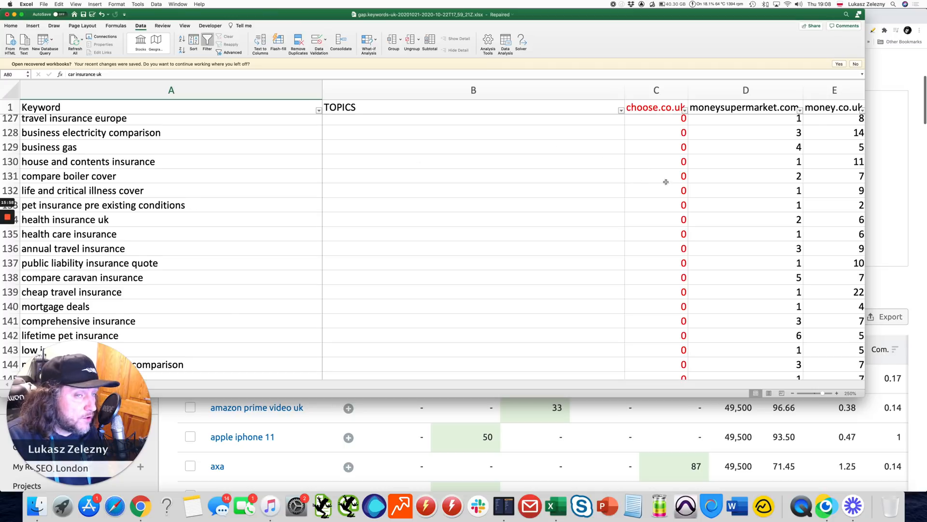
{"action": "scroll", "coordinate": [672, 181], "scroll_direction": "right", "scroll_amount": 4}
{"action": "scroll", "coordinate": [678, 179], "scroll_direction": "up", "scroll_amount": 7}
{"action": "scroll", "coordinate": [678, 178], "scroll_direction": "up", "scroll_amount": 15}
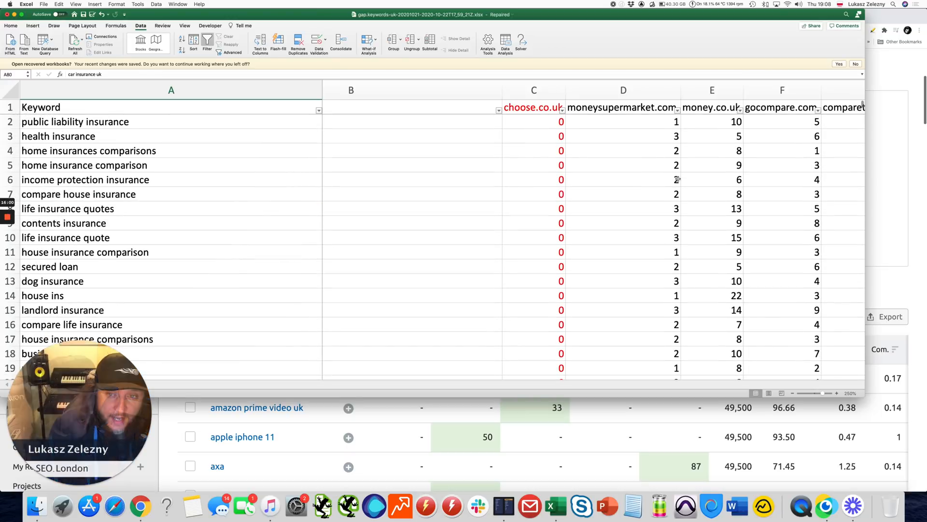
Compare the "health insurance" keyword's rankings across the moneysupermarket.com, money.co.uk, gocompare.com and comparethemarket.com columns.
{"action": "left_click", "coordinate": [672, 146]}
{"action": "scroll", "coordinate": [671, 144], "scroll_direction": "right", "scroll_amount": 5}
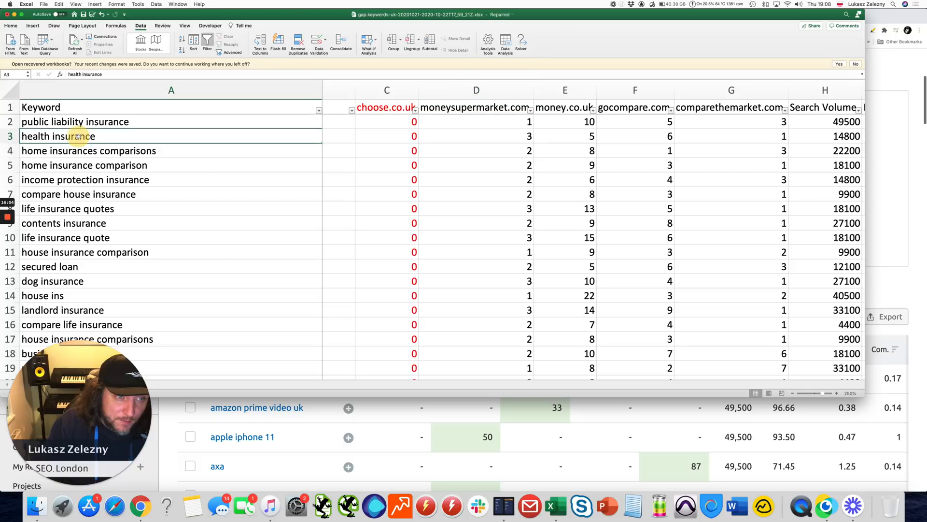
{"action": "left_click", "coordinate": [515, 137]}
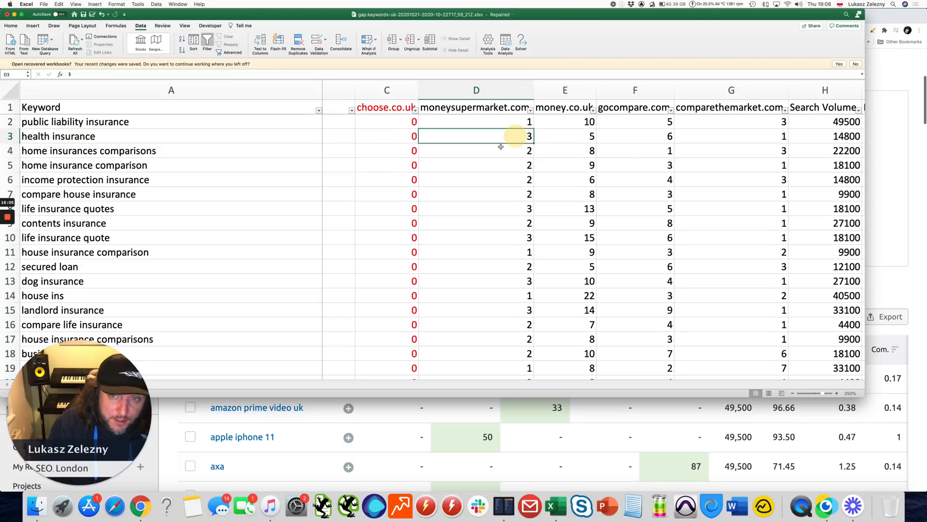
{"action": "left_click", "coordinate": [567, 137]}
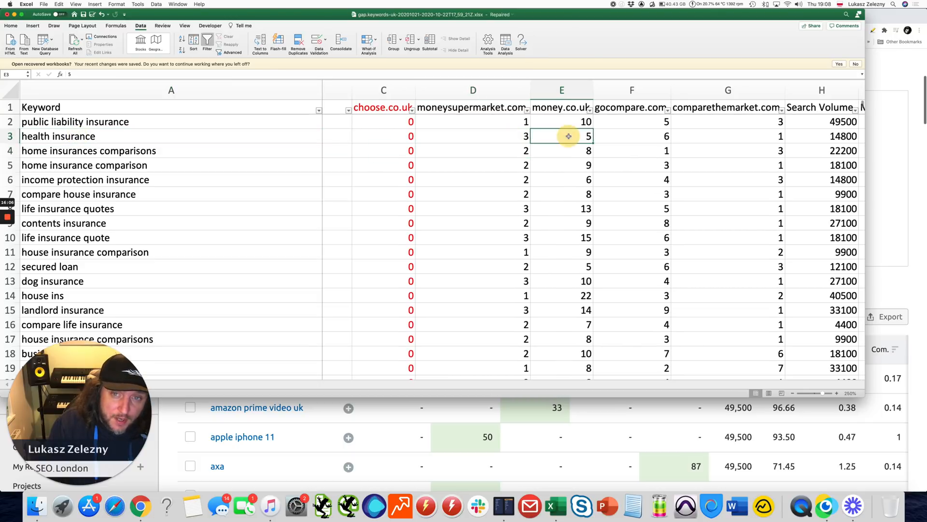
{"action": "left_click", "coordinate": [630, 135]}
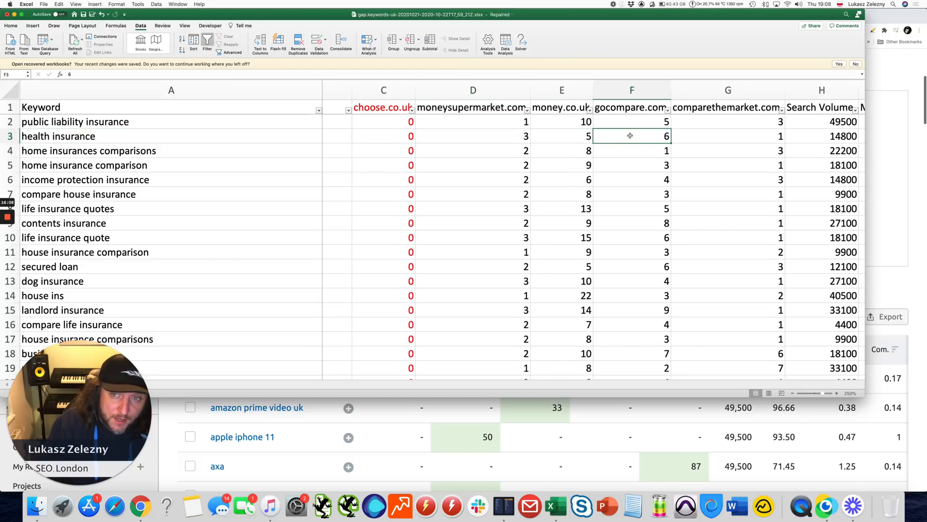
{"action": "left_click", "coordinate": [755, 135]}
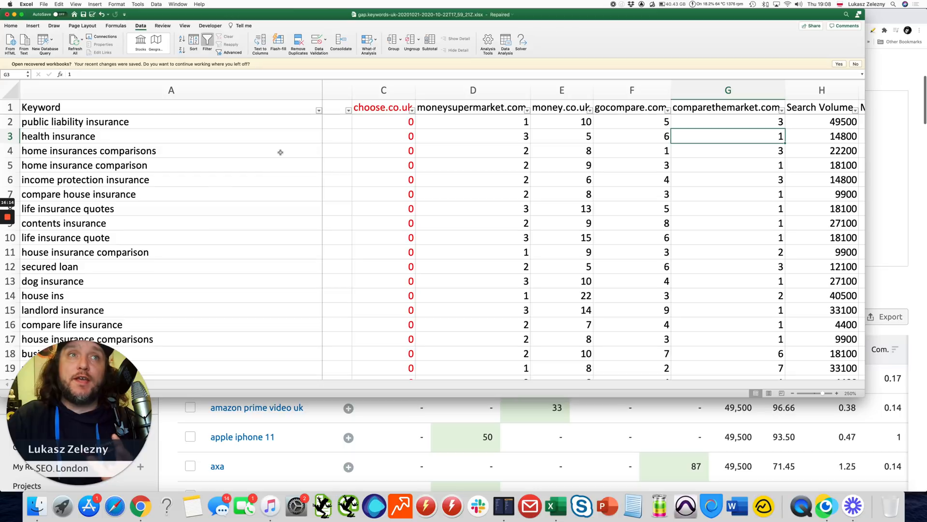
{"action": "scroll", "coordinate": [221, 228], "scroll_direction": "down", "scroll_amount": 3}
{"action": "scroll", "coordinate": [232, 203], "scroll_direction": "up", "scroll_amount": 3}
Filter the Keyword column to show only entries that do not contain "insurance".
{"action": "left_click", "coordinate": [289, 104]}
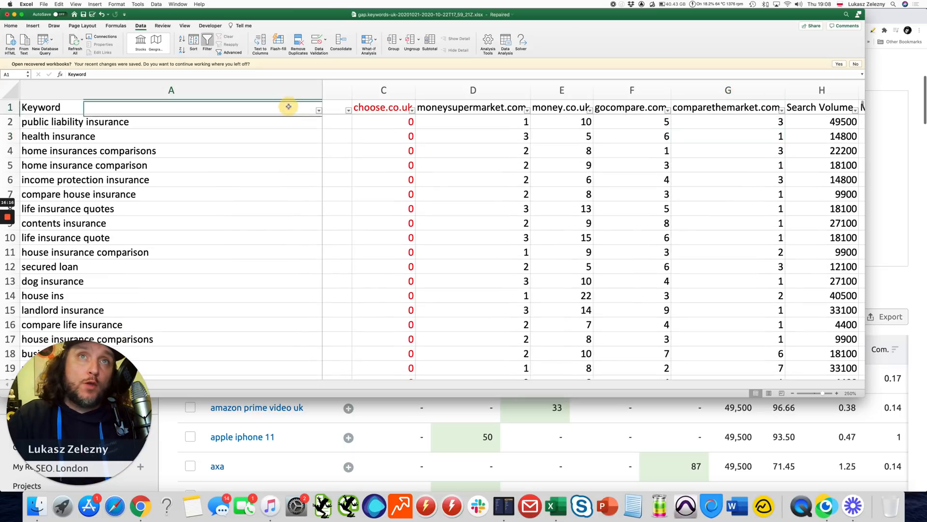
{"action": "left_click", "coordinate": [318, 111]}
{"action": "left_click", "coordinate": [352, 172]}
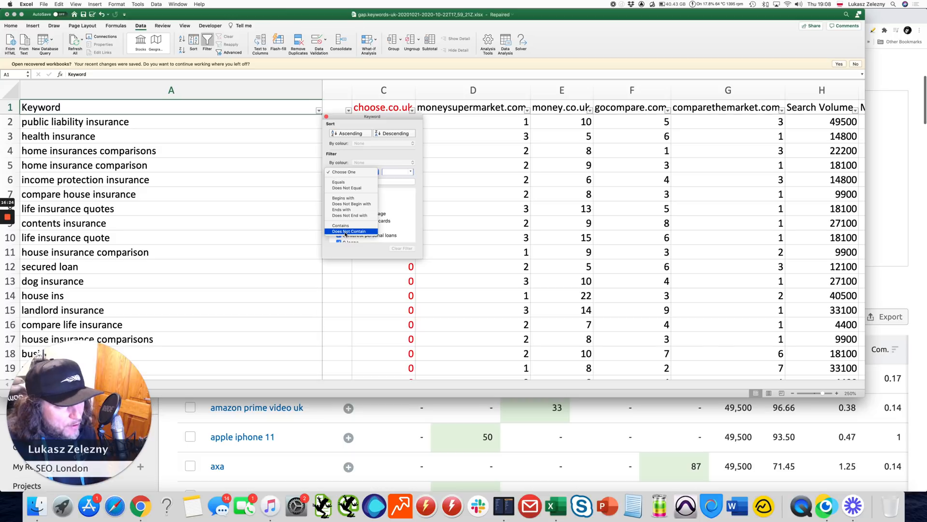
{"action": "left_click", "coordinate": [346, 232]}
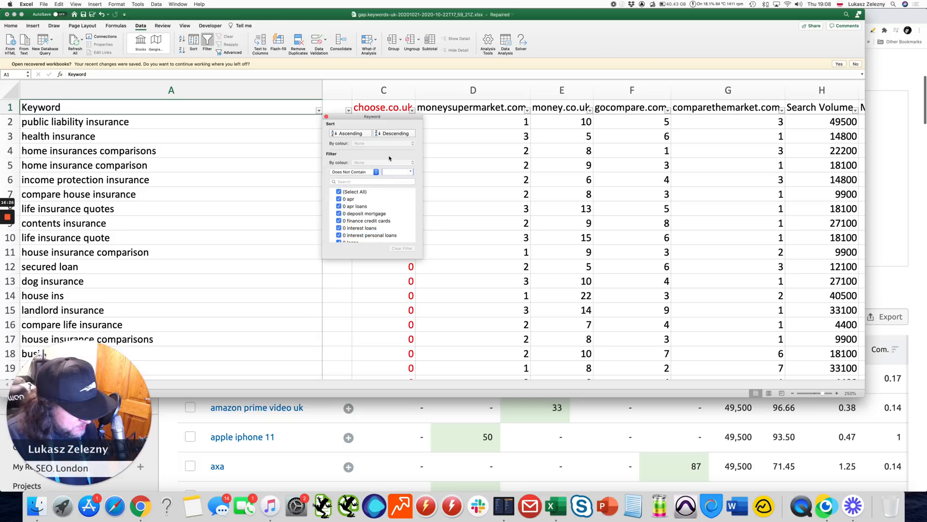
{"action": "type", "text": "insuranc"}
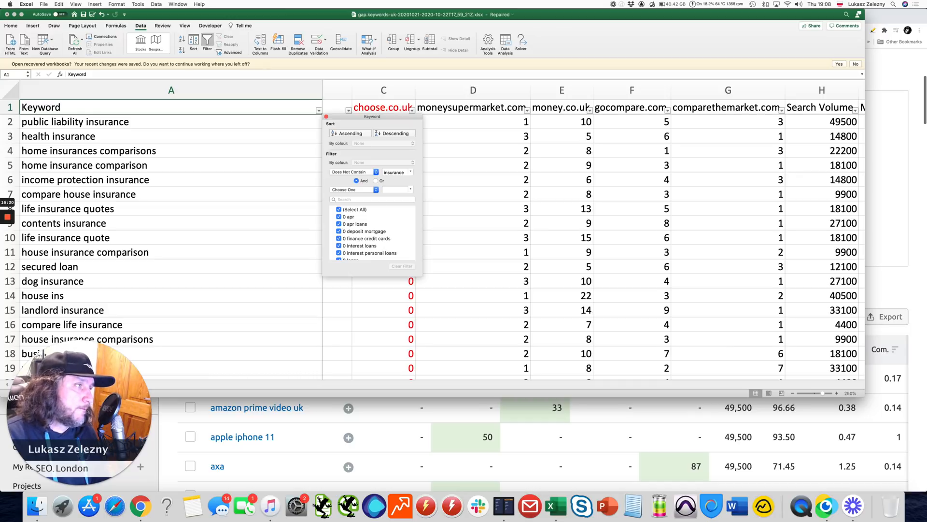
{"action": "type", "text": "e"}
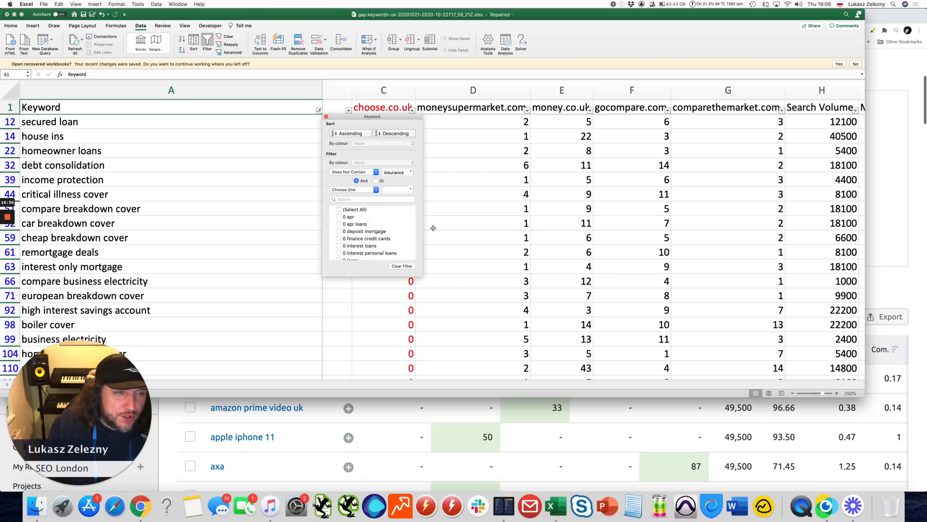
{"action": "left_click", "coordinate": [344, 191]}
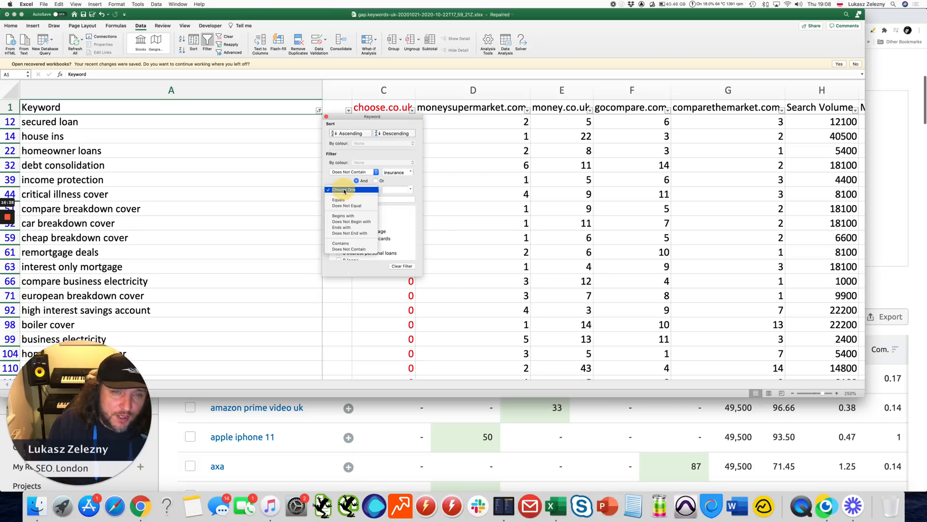
{"action": "left_click", "coordinate": [326, 118]}
{"action": "left_click", "coordinate": [327, 118]}
Examine the competitors' page URL columns, from moneysupermarket.com through comparethemarket.com, for the filtered keywords.
{"action": "scroll", "coordinate": [407, 169], "scroll_direction": "right", "scroll_amount": 10}
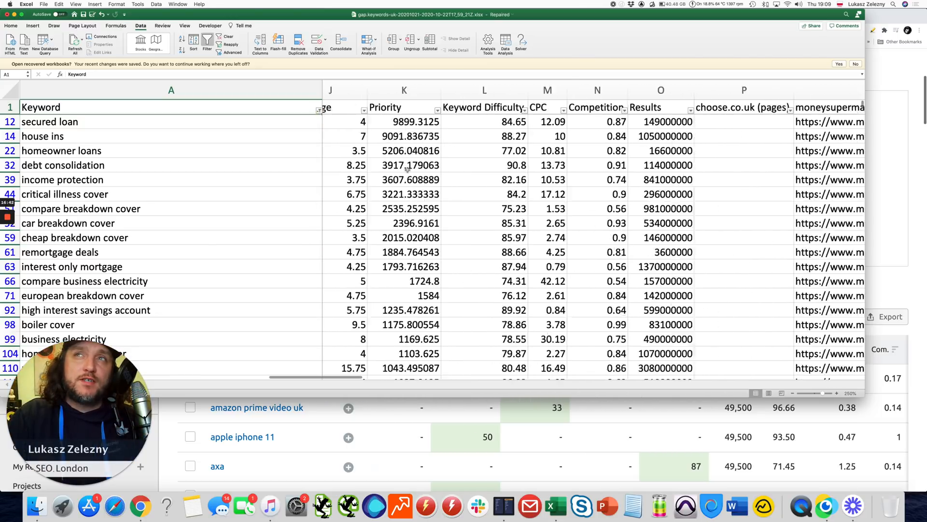
{"action": "scroll", "coordinate": [407, 169], "scroll_direction": "right", "scroll_amount": 10}
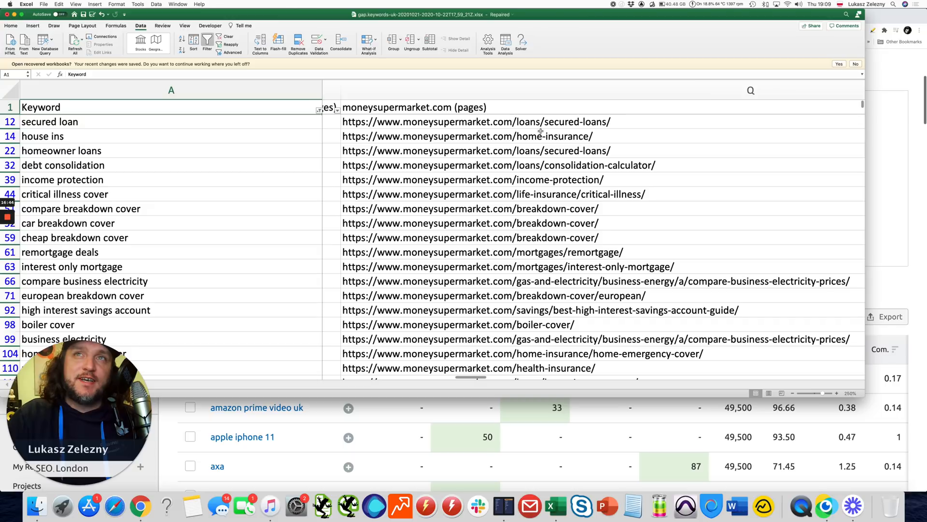
{"action": "scroll", "coordinate": [527, 174], "scroll_direction": "right", "scroll_amount": 5}
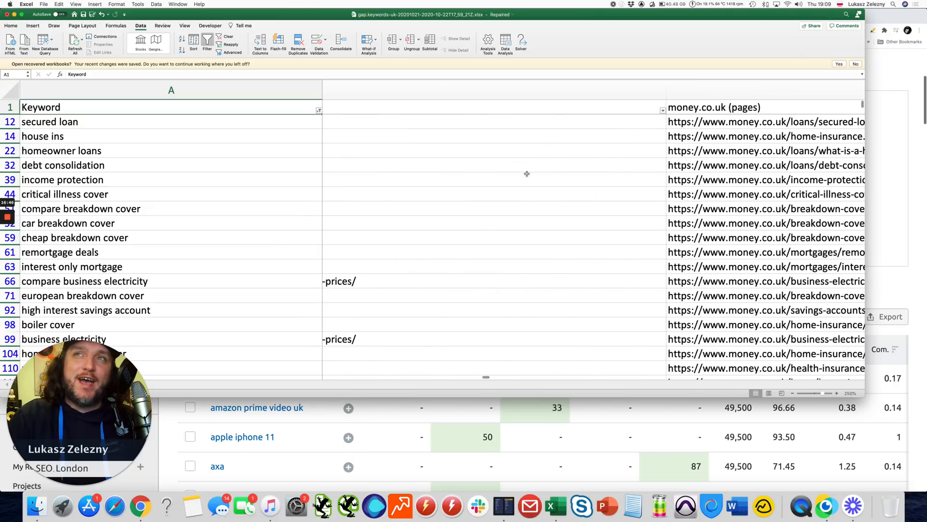
{"action": "scroll", "coordinate": [527, 173], "scroll_direction": "right", "scroll_amount": 8}
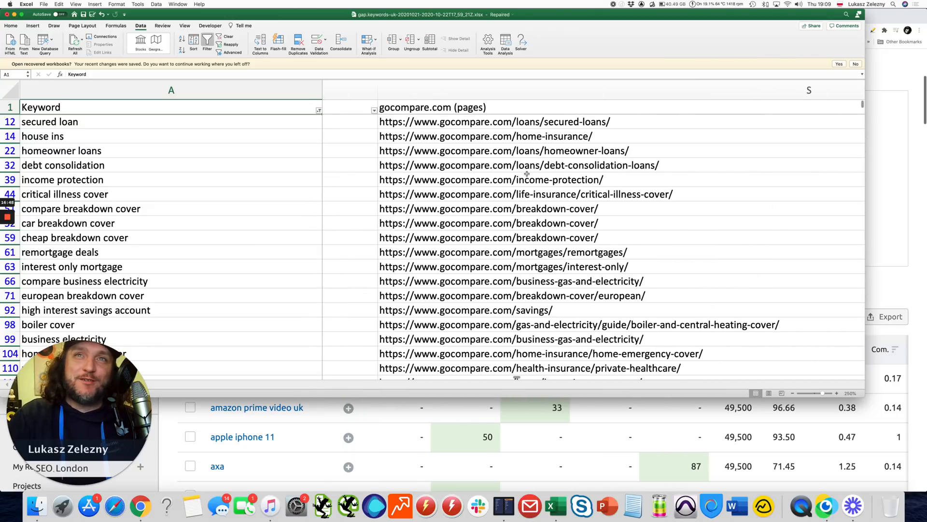
{"action": "scroll", "coordinate": [527, 173], "scroll_direction": "right", "scroll_amount": 3}
{"action": "scroll", "coordinate": [527, 174], "scroll_direction": "left", "scroll_amount": 15}
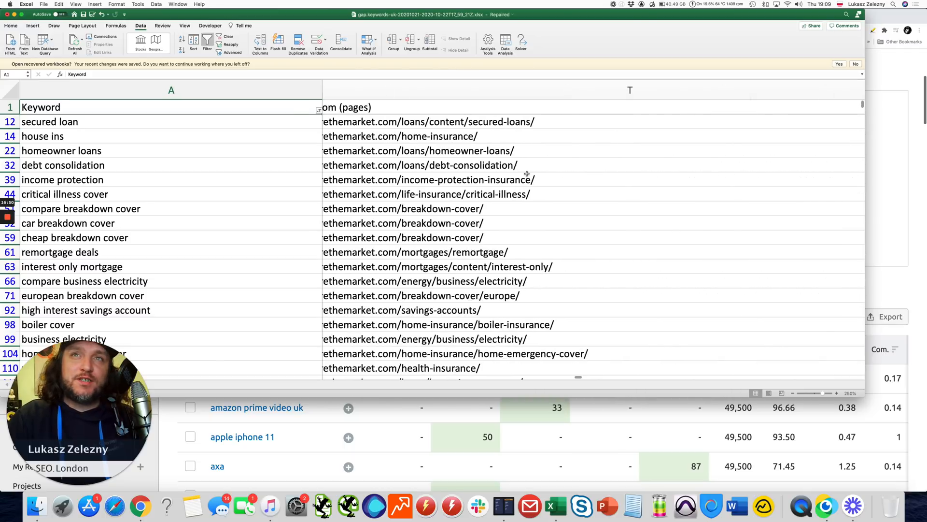
{"action": "scroll", "coordinate": [527, 174], "scroll_direction": "right", "scroll_amount": 8}
{"action": "scroll", "coordinate": [527, 173], "scroll_direction": "right", "scroll_amount": 5}
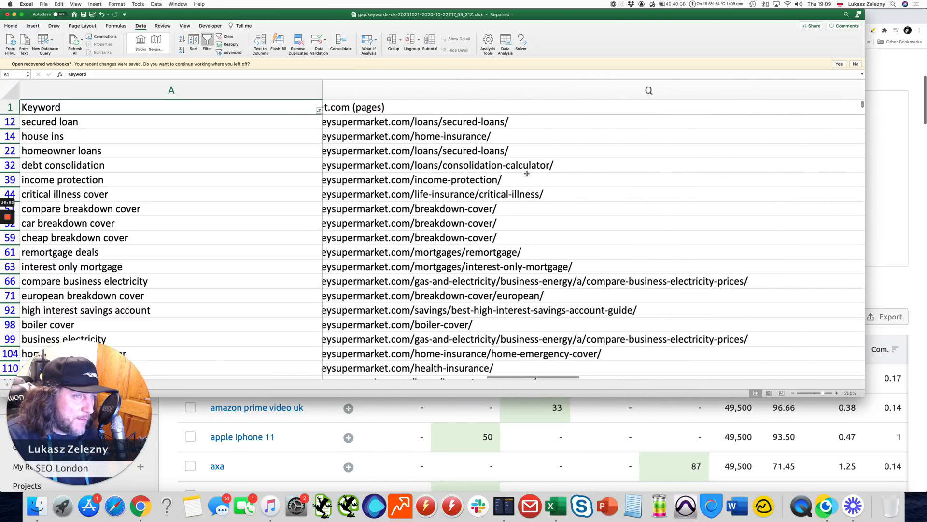
{"action": "scroll", "coordinate": [527, 171], "scroll_direction": "left", "scroll_amount": 1}
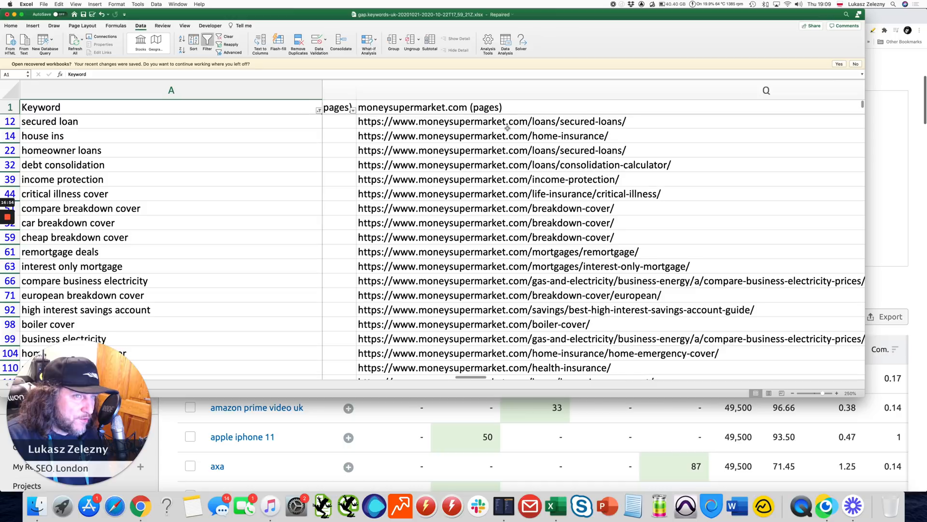
{"action": "scroll", "coordinate": [508, 128], "scroll_direction": "right", "scroll_amount": 5}
{"action": "scroll", "coordinate": [508, 130], "scroll_direction": "left", "scroll_amount": 6}
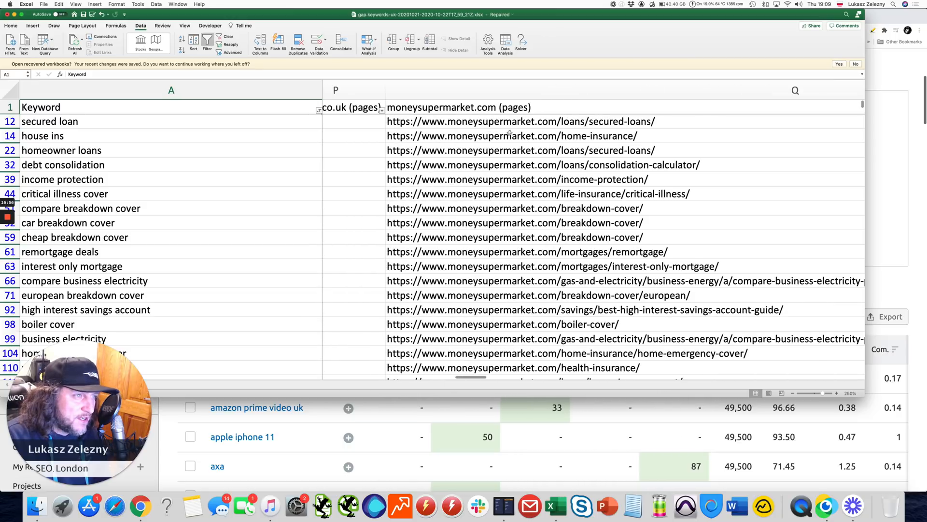
Filter the moneysupermarket.com (pages) column to URLs that contain "loans".
{"action": "left_click", "coordinate": [627, 107]}
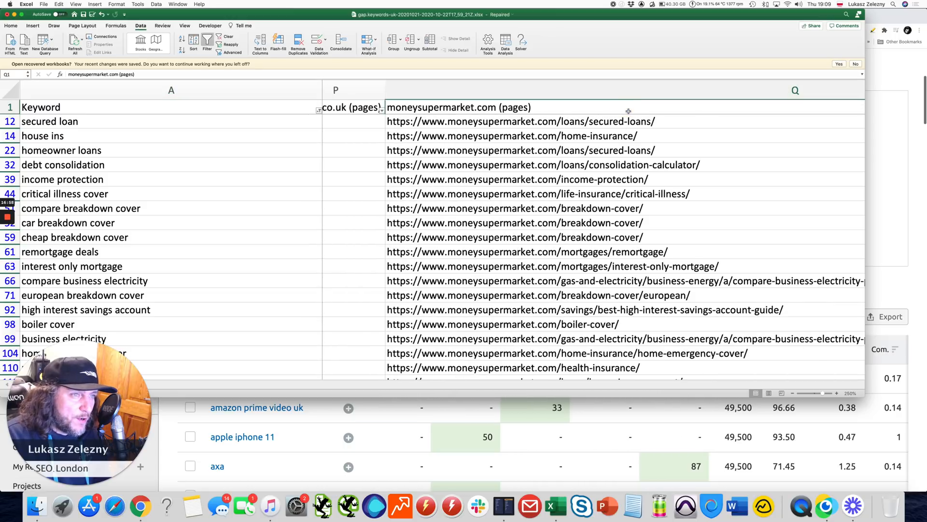
{"action": "scroll", "coordinate": [623, 150], "scroll_direction": "right", "scroll_amount": 5}
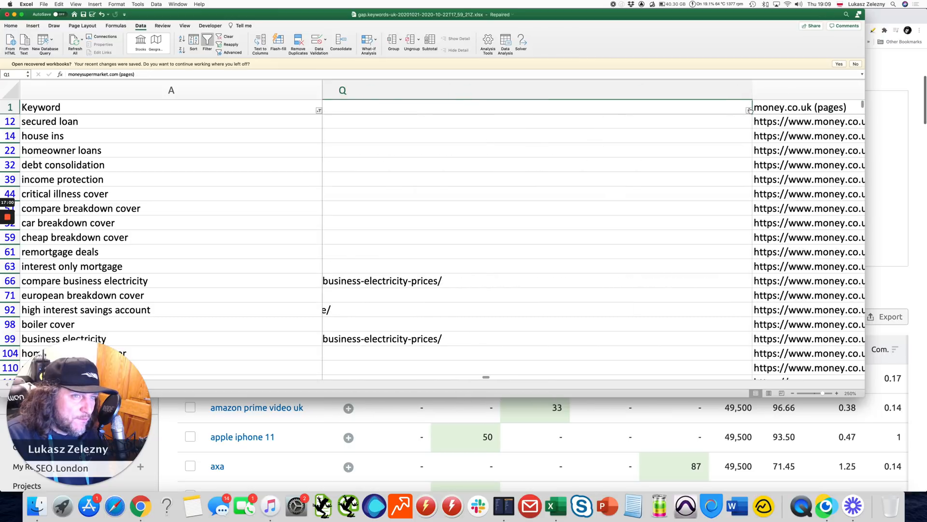
{"action": "left_click", "coordinate": [749, 110]}
{"action": "left_click", "coordinate": [780, 172]}
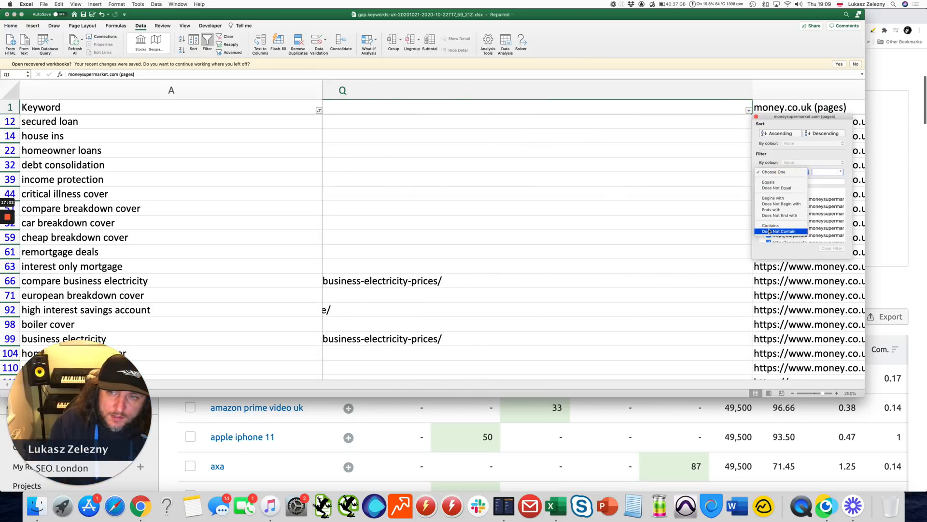
{"action": "left_click", "coordinate": [771, 225]}
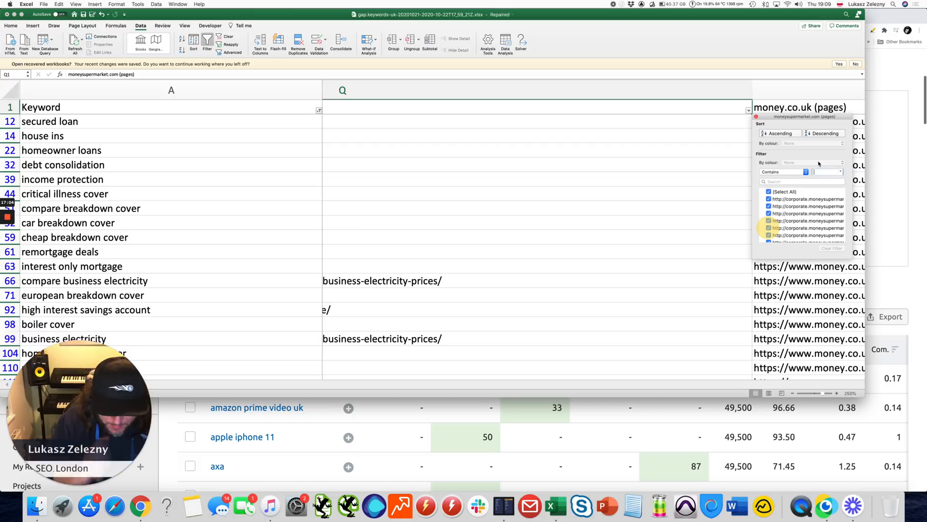
{"action": "type", "text": "loans"}
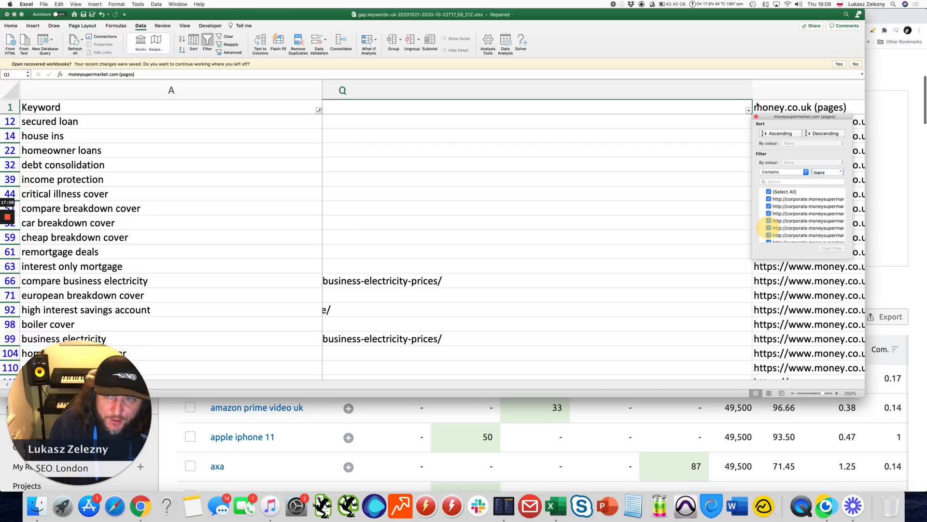
{"action": "left_click", "coordinate": [756, 117]}
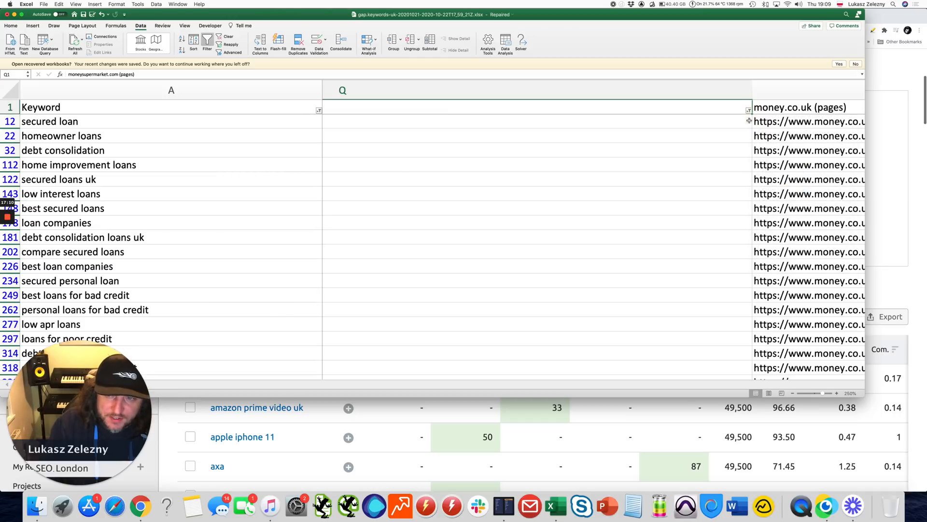
Change the moneysupermarket.com (pages) filter to show only URLs that do not contain "loans".
{"action": "scroll", "coordinate": [399, 170], "scroll_direction": "left", "scroll_amount": 15}
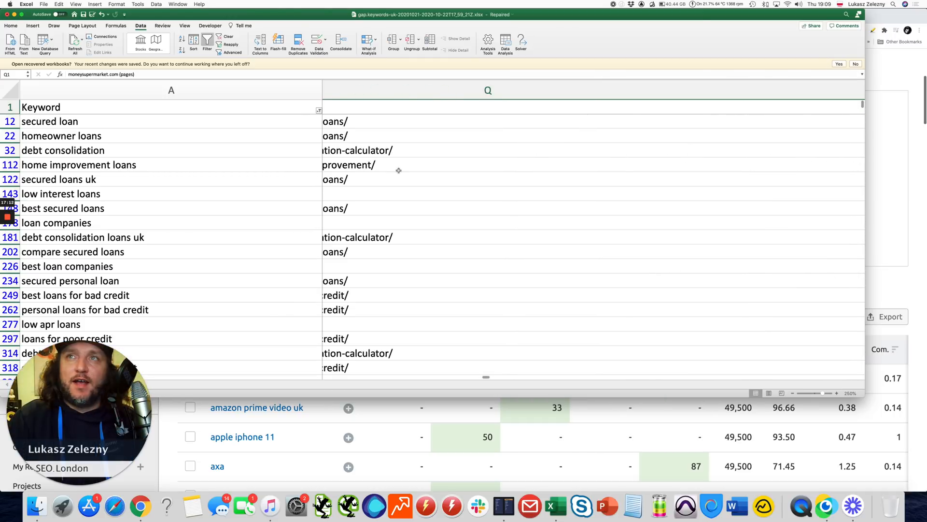
{"action": "left_click", "coordinate": [83, 195]}
{"action": "scroll", "coordinate": [582, 207], "scroll_direction": "right", "scroll_amount": 15}
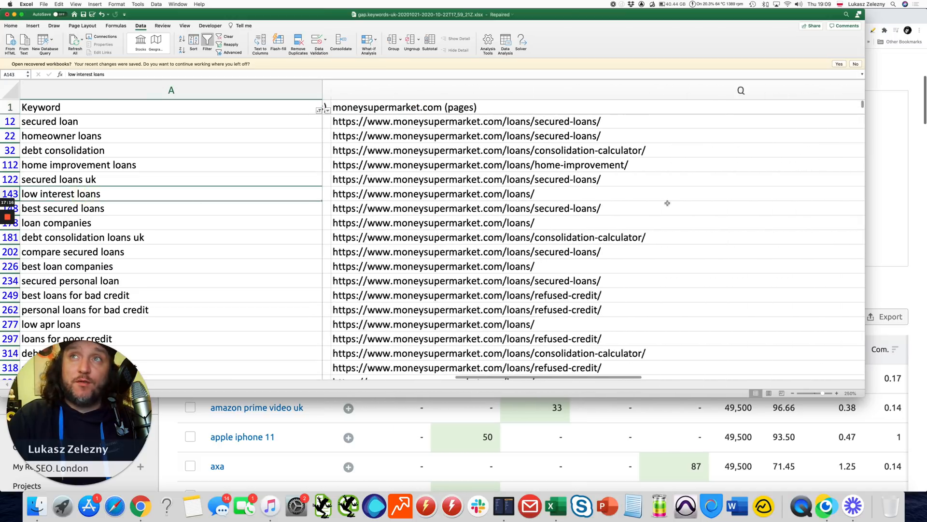
{"action": "scroll", "coordinate": [638, 192], "scroll_direction": "right", "scroll_amount": 10}
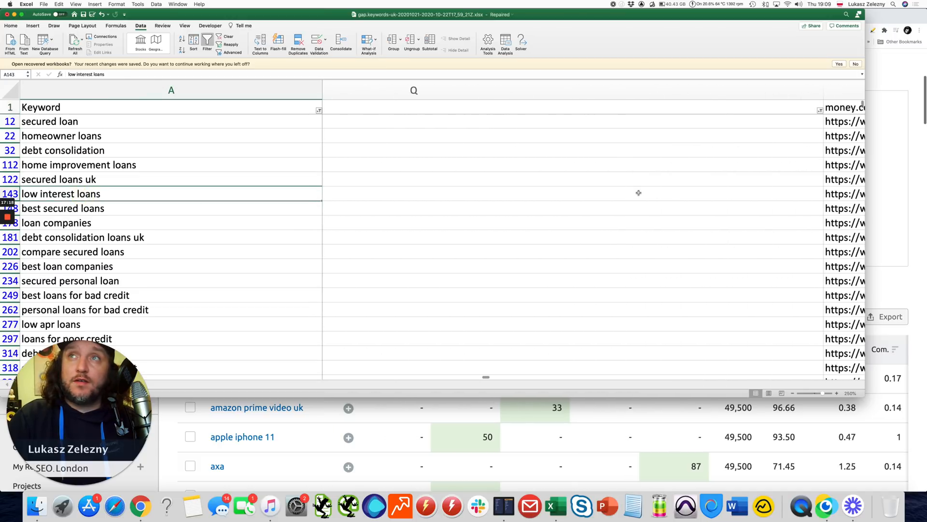
{"action": "left_click", "coordinate": [747, 111]}
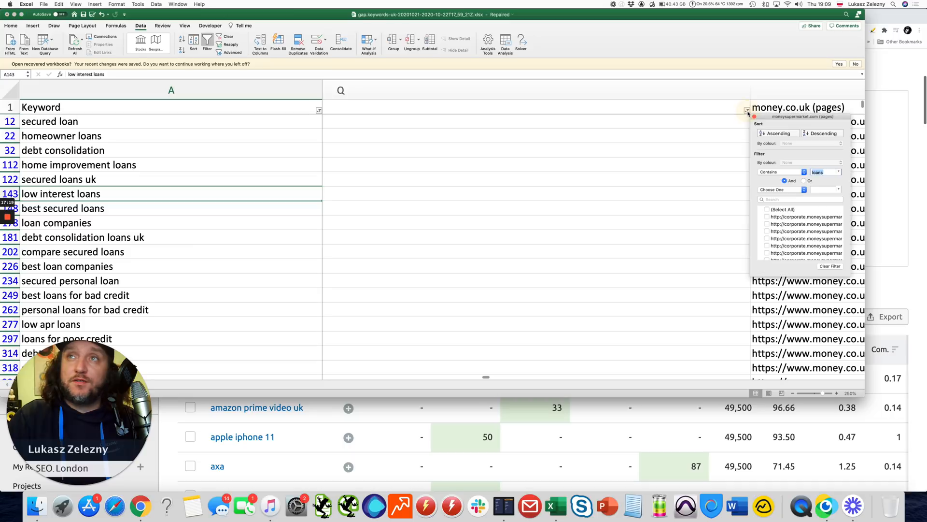
{"action": "left_click", "coordinate": [762, 173]}
{"action": "left_click", "coordinate": [765, 180]}
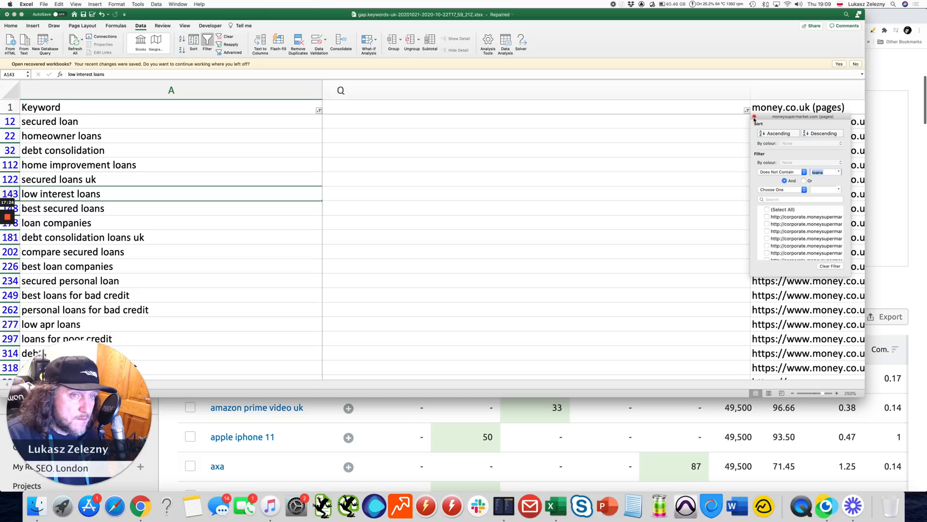
{"action": "left_click", "coordinate": [754, 117]}
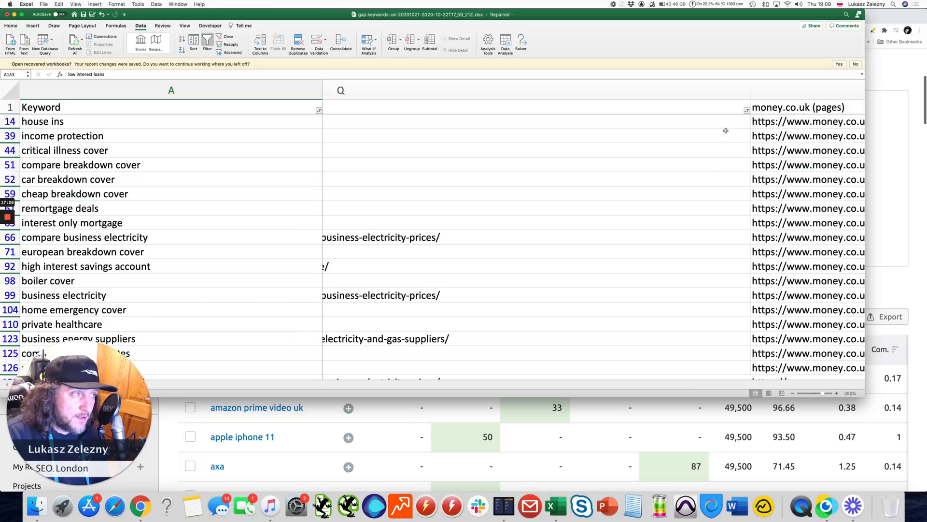
Review the remaining keywords and their money.co.uk page URLs to identify another topic to group.
{"action": "scroll", "coordinate": [725, 131], "scroll_direction": "right", "scroll_amount": 2}
{"action": "scroll", "coordinate": [725, 131], "scroll_direction": "right", "scroll_amount": 3}
{"action": "scroll", "coordinate": [676, 127], "scroll_direction": "down", "scroll_amount": 1}
{"action": "scroll", "coordinate": [652, 125], "scroll_direction": "up", "scroll_amount": 1}
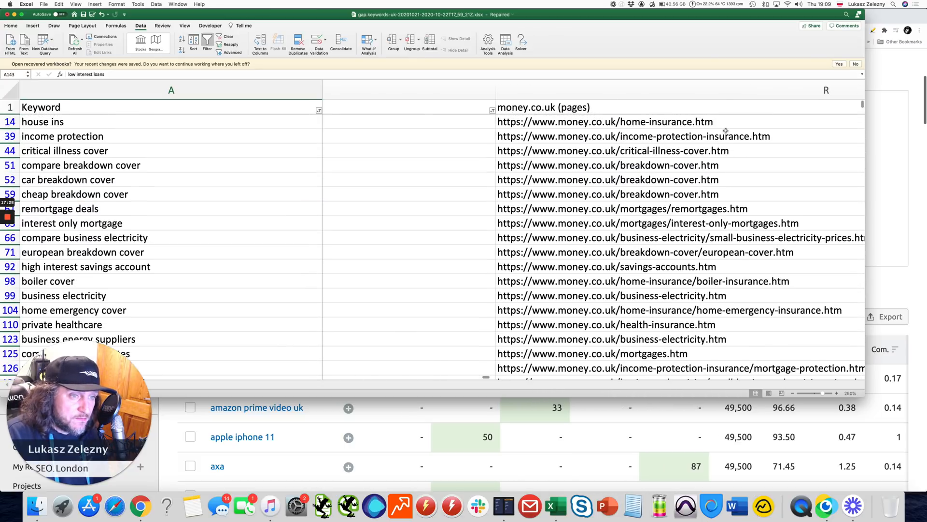
{"action": "left_click", "coordinate": [617, 109]}
{"action": "key", "text": "super+Left"}
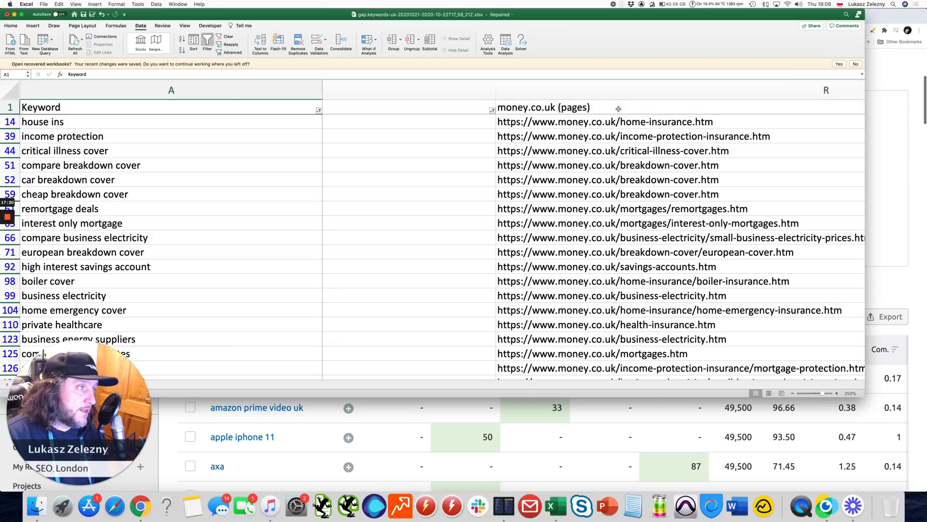
{"action": "key", "text": "Right"}
{"action": "key", "text": "Left"}
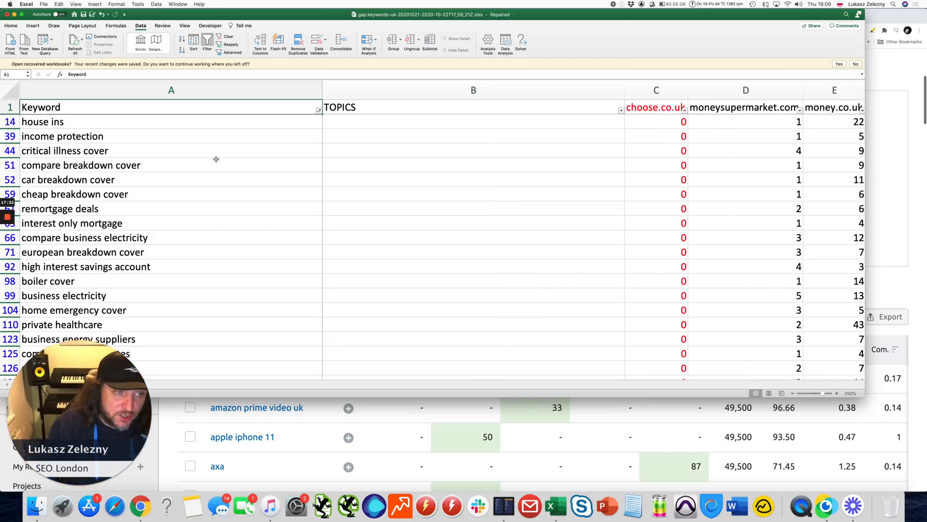
{"action": "scroll", "coordinate": [216, 159], "scroll_direction": "down", "scroll_amount": 1}
{"action": "left_click", "coordinate": [118, 145]}
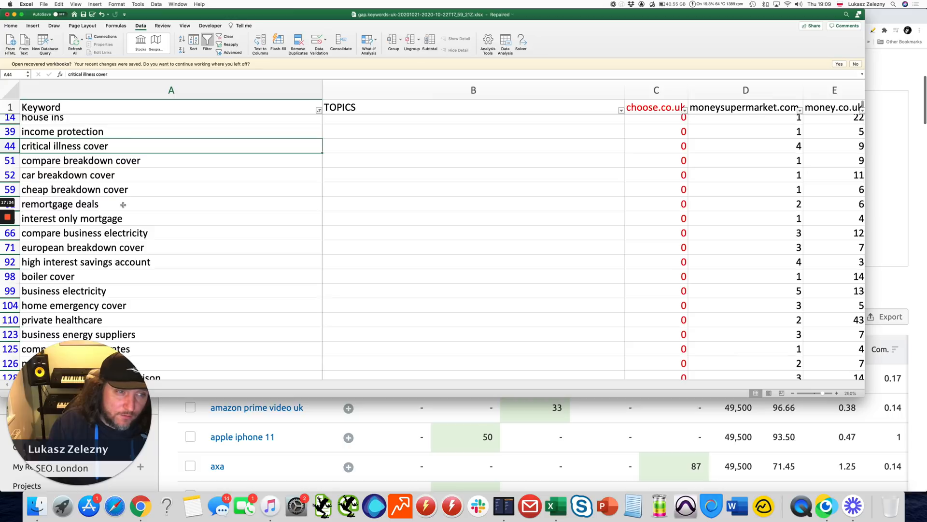
{"action": "left_click", "coordinate": [128, 191]}
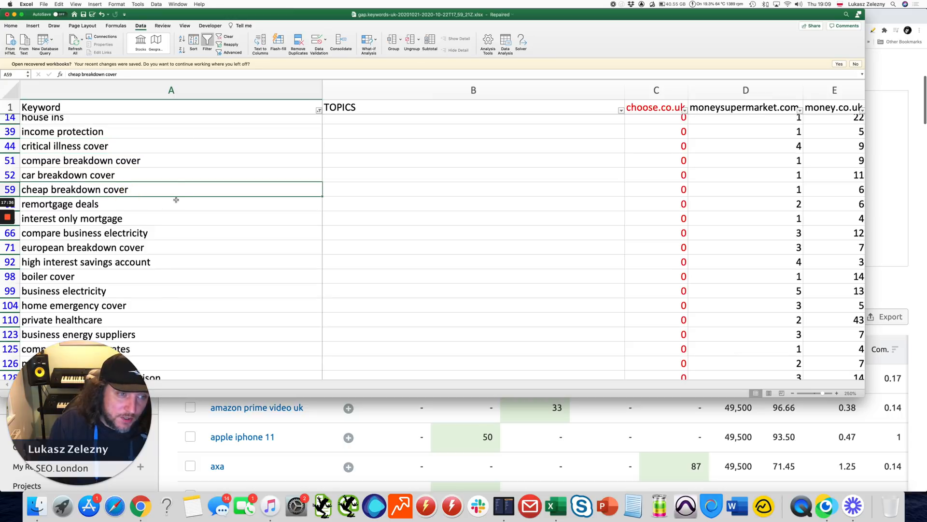
{"action": "scroll", "coordinate": [176, 200], "scroll_direction": "down", "scroll_amount": 6}
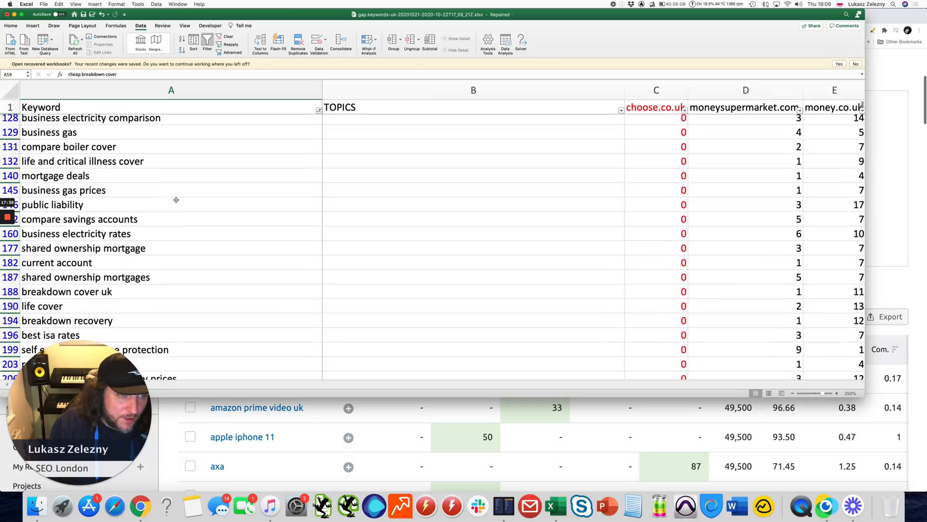
{"action": "left_click", "coordinate": [143, 161]}
{"action": "scroll", "coordinate": [159, 220], "scroll_direction": "down", "scroll_amount": 3}
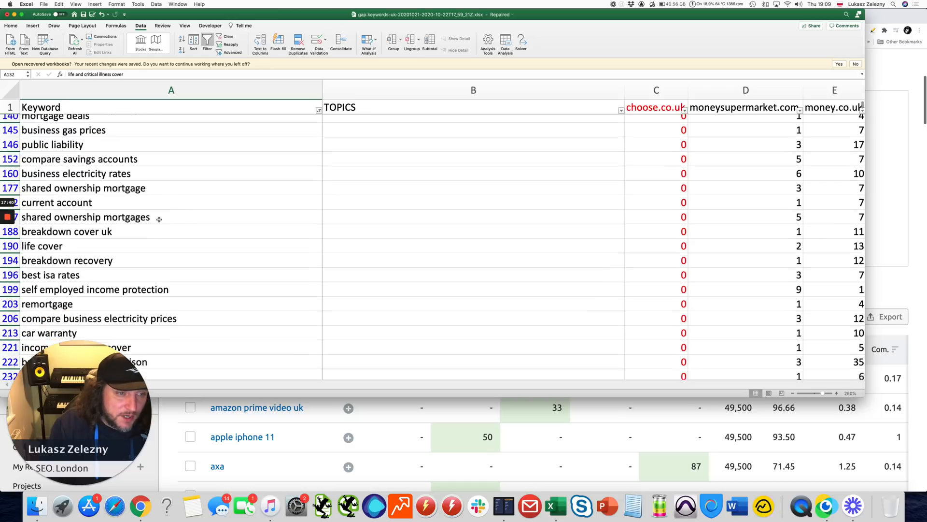
{"action": "scroll", "coordinate": [159, 220], "scroll_direction": "up", "scroll_amount": 10}
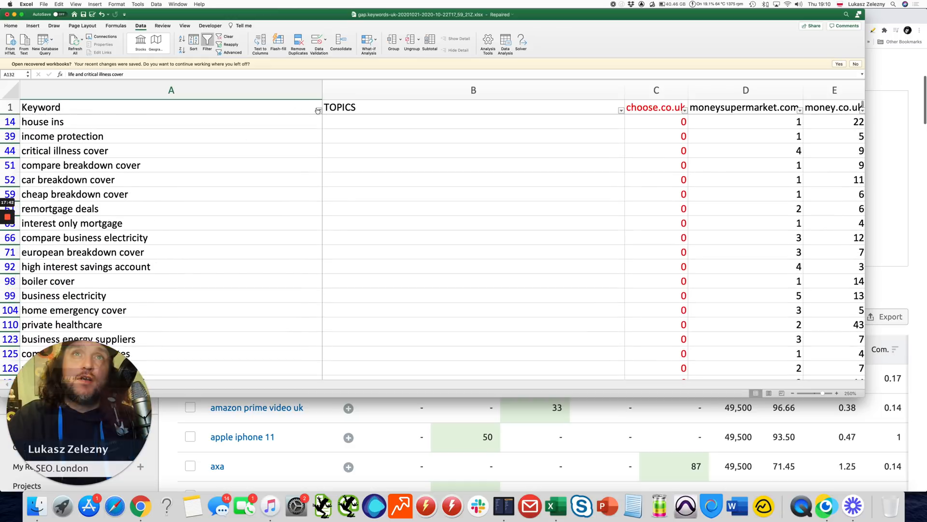
Add a second condition to the Keyword filter so that entries must also contain "illness".
{"action": "left_click", "coordinate": [318, 110]}
{"action": "left_click", "coordinate": [354, 189]}
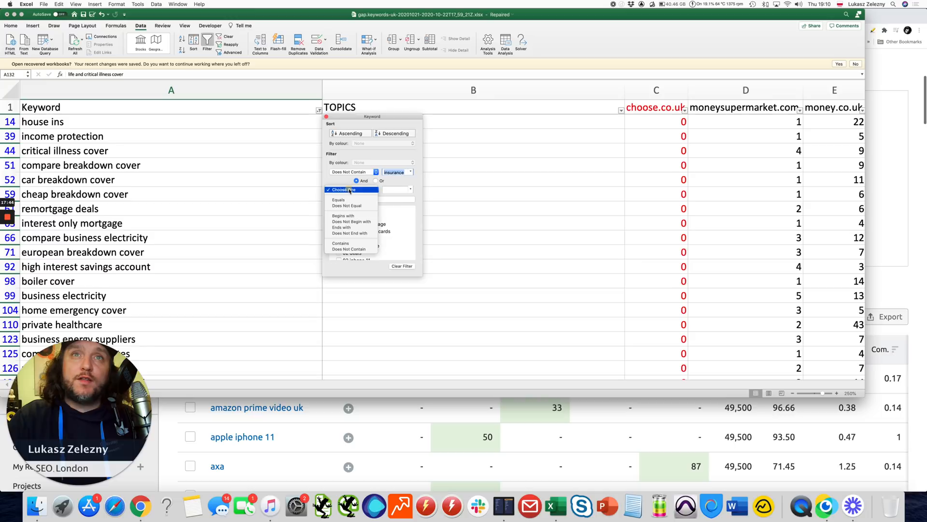
{"action": "left_click", "coordinate": [353, 237]}
{"action": "left_click", "coordinate": [410, 189]}
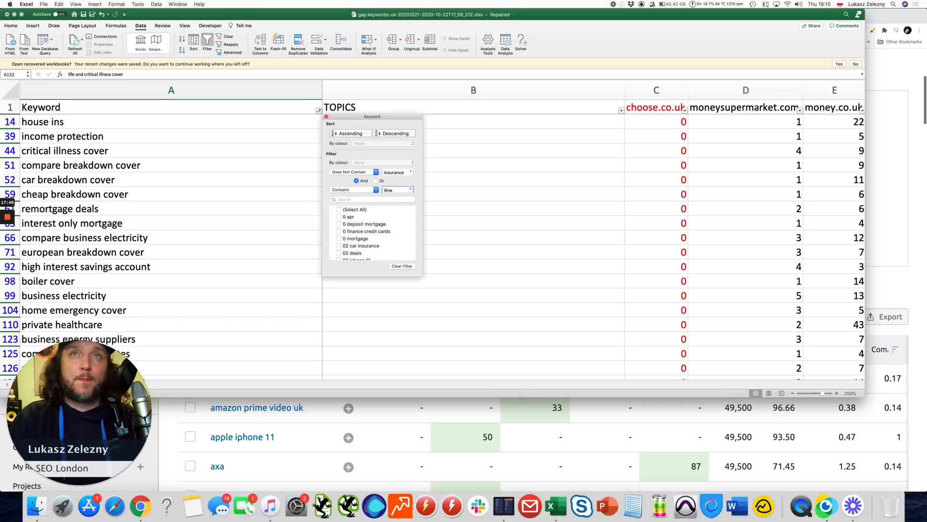
{"action": "type", "text": "illness"}
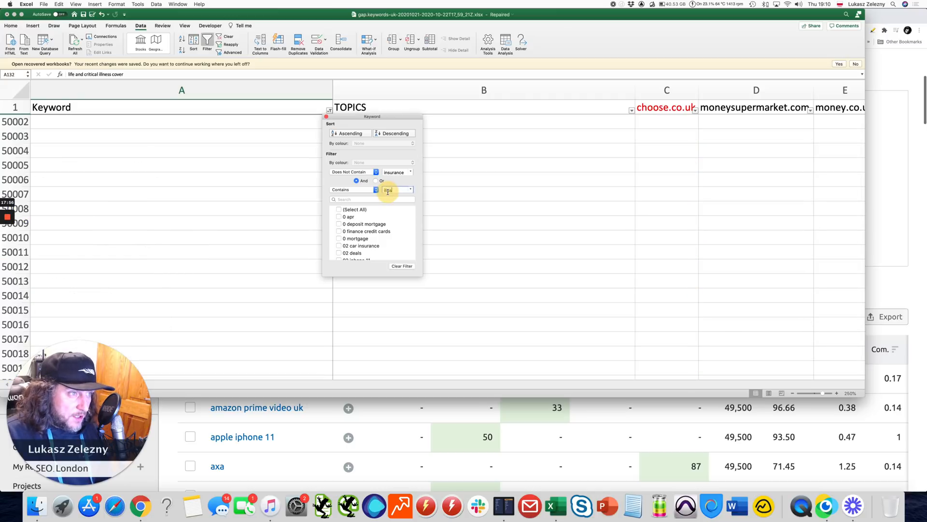
{"action": "double_click", "coordinate": [387, 192]}
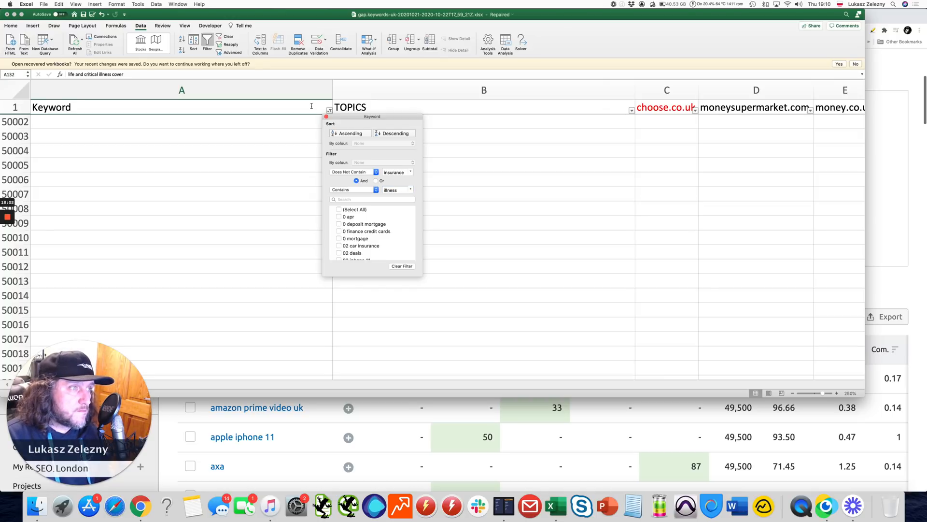
{"action": "left_click", "coordinate": [326, 116]}
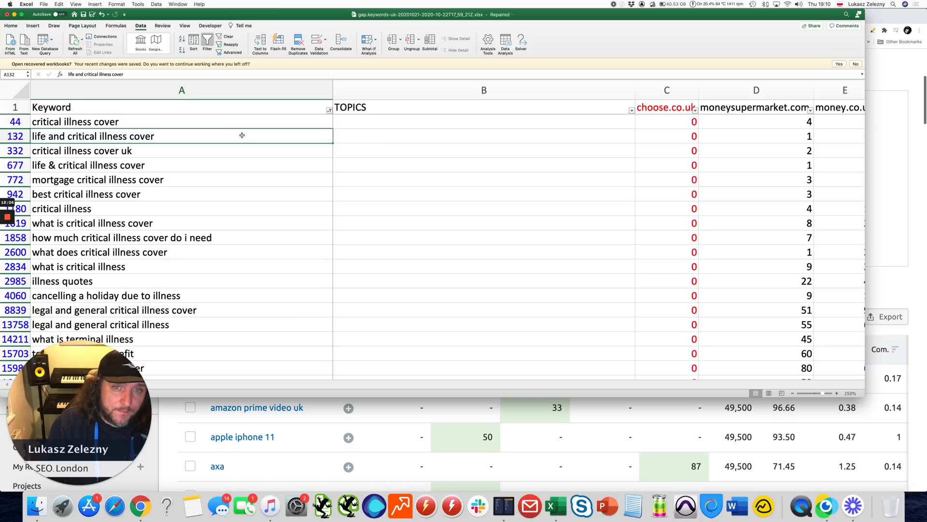
Examine the illness keywords' competitor rankings, search volume, Match, Average, Priority, Keyword Difficulty, CPC and Competition values.
{"action": "left_click", "coordinate": [218, 122]}
{"action": "scroll", "coordinate": [543, 203], "scroll_direction": "right", "scroll_amount": 3}
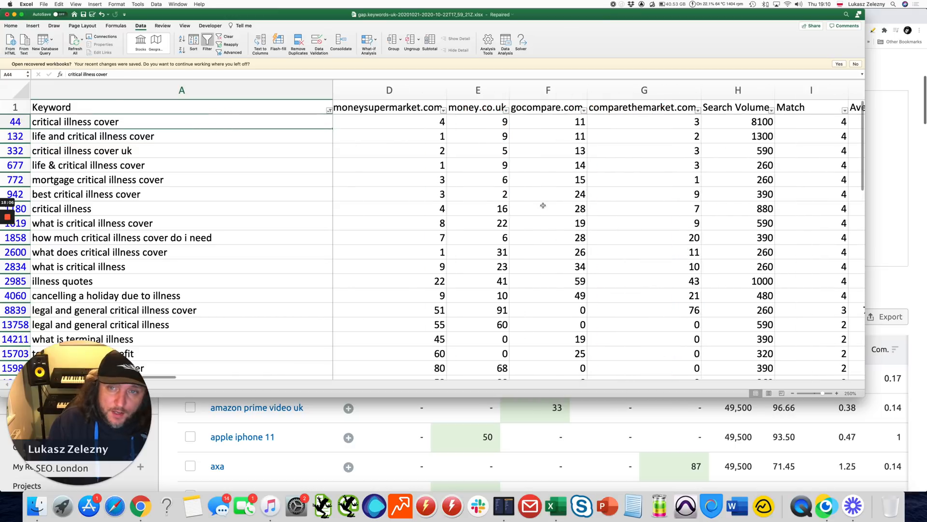
{"action": "scroll", "coordinate": [549, 204], "scroll_direction": "right", "scroll_amount": 2}
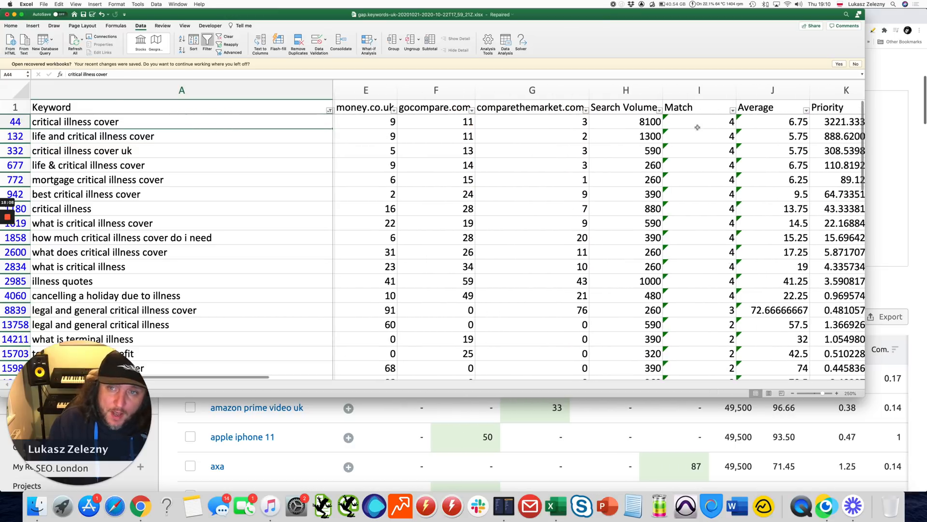
{"action": "mouse_move", "coordinate": [717, 282]}
{"action": "left_mouse_down"}
{"action": "mouse_move", "coordinate": [710, 150]}
{"action": "mouse_move", "coordinate": [719, 296]}
{"action": "left_mouse_up"}
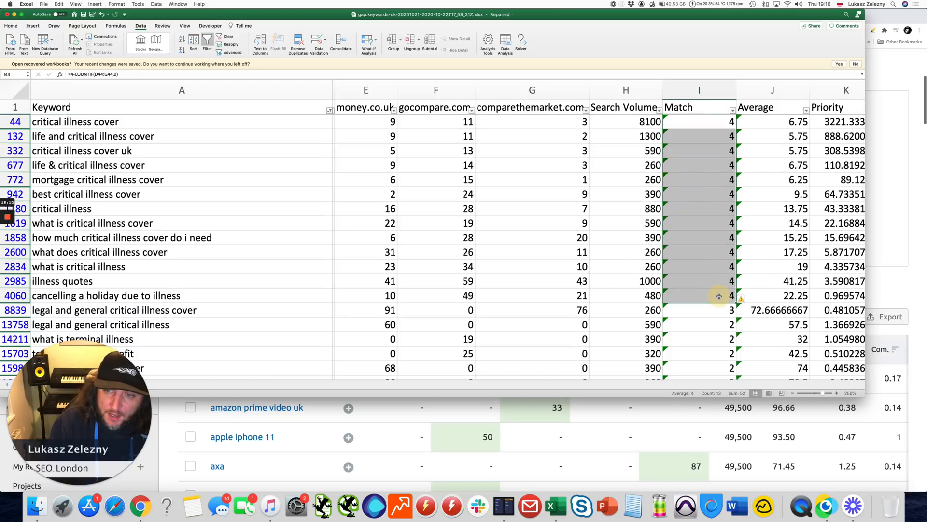
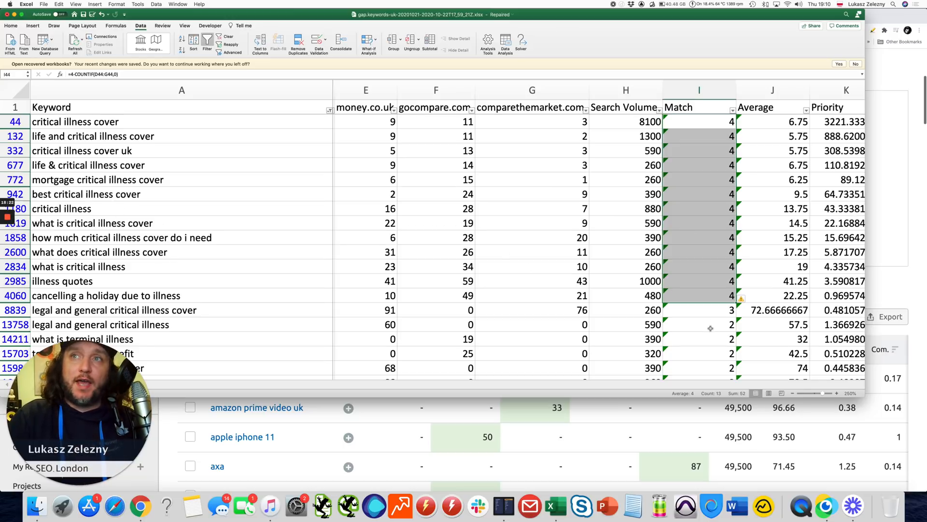
{"action": "left_click", "coordinate": [712, 310]}
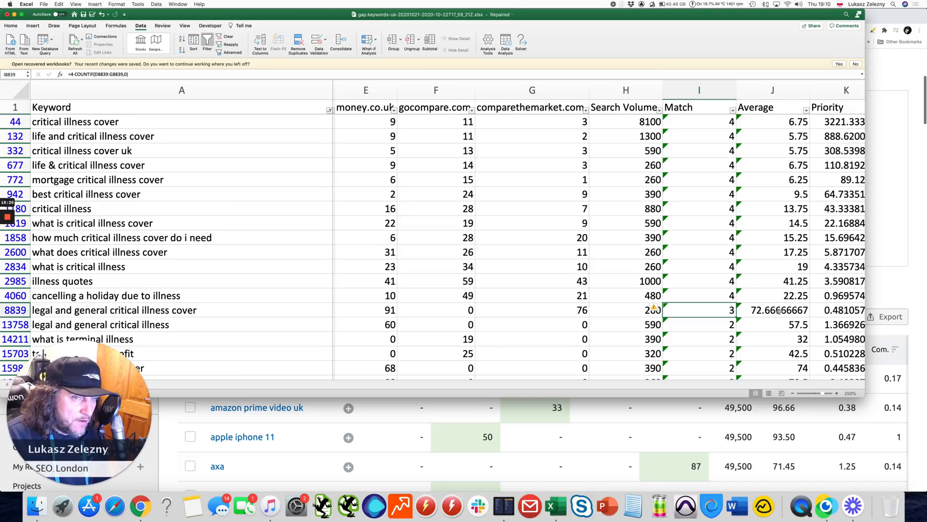
{"action": "scroll", "coordinate": [783, 322], "scroll_direction": "right", "scroll_amount": 5}
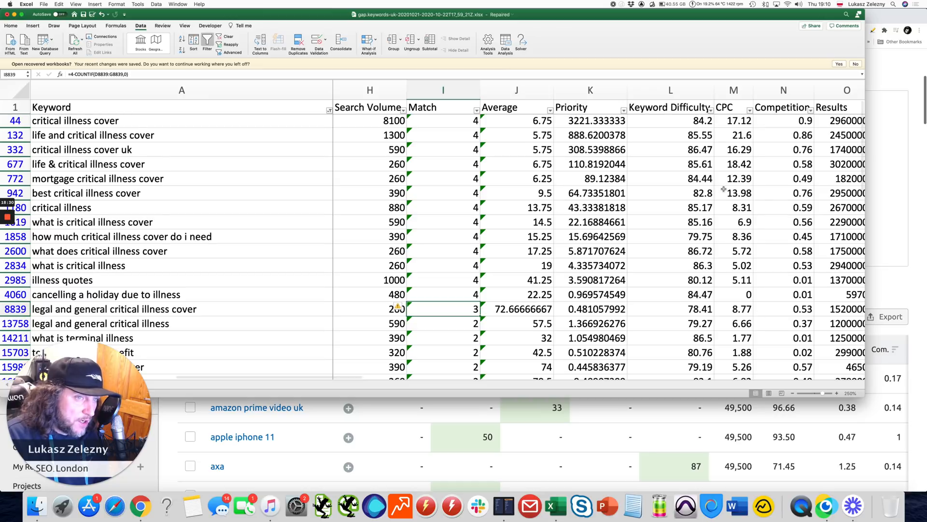
{"action": "scroll", "coordinate": [714, 193], "scroll_direction": "down", "scroll_amount": 16}
{"action": "scroll", "coordinate": [723, 189], "scroll_direction": "up", "scroll_amount": 6}
{"action": "scroll", "coordinate": [723, 189], "scroll_direction": "up", "scroll_amount": 5}
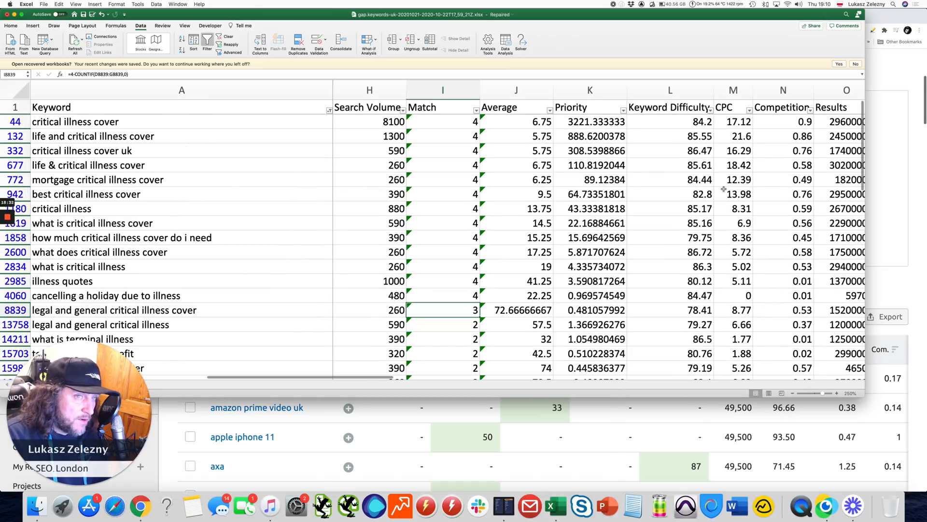
{"action": "scroll", "coordinate": [734, 146], "scroll_direction": "left", "scroll_amount": 1}
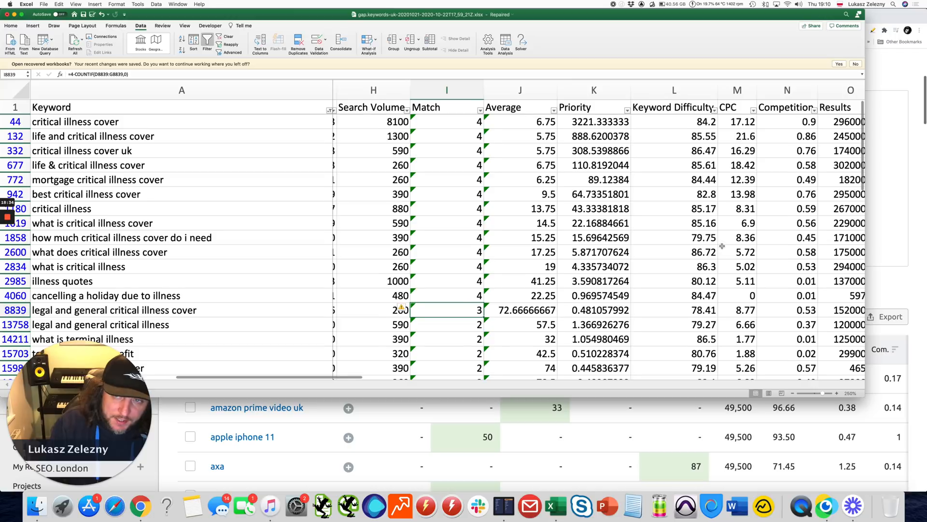
{"action": "scroll", "coordinate": [722, 246], "scroll_direction": "right", "scroll_amount": 1}
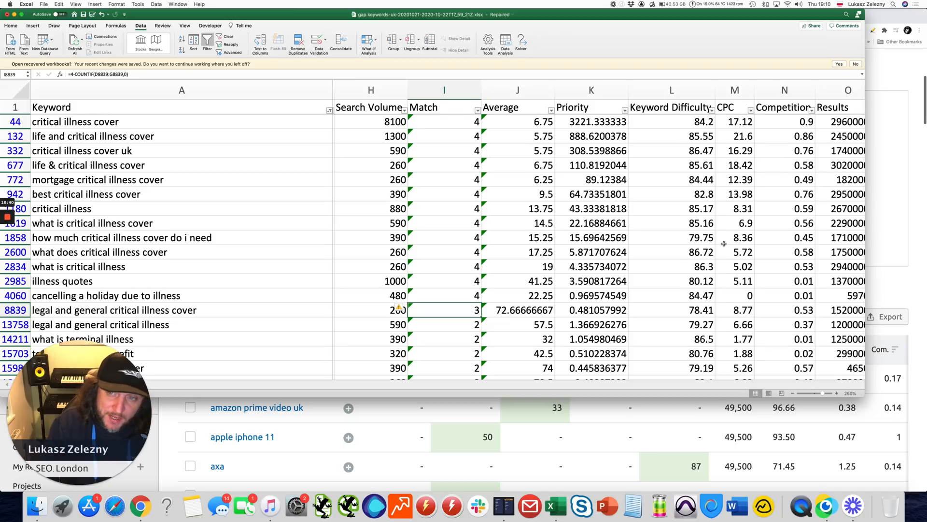
{"action": "scroll", "coordinate": [724, 243], "scroll_direction": "right", "scroll_amount": 5}
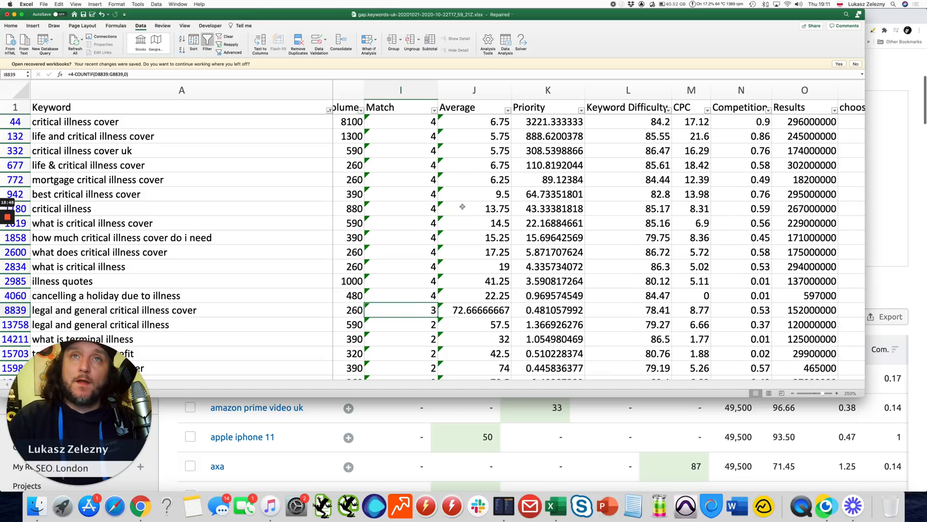
Enter "Critical Illness" in the TOPICS column for the first illness keyword and fill it down through all filtered rows.
{"action": "scroll", "coordinate": [462, 206], "scroll_direction": "left", "scroll_amount": 10}
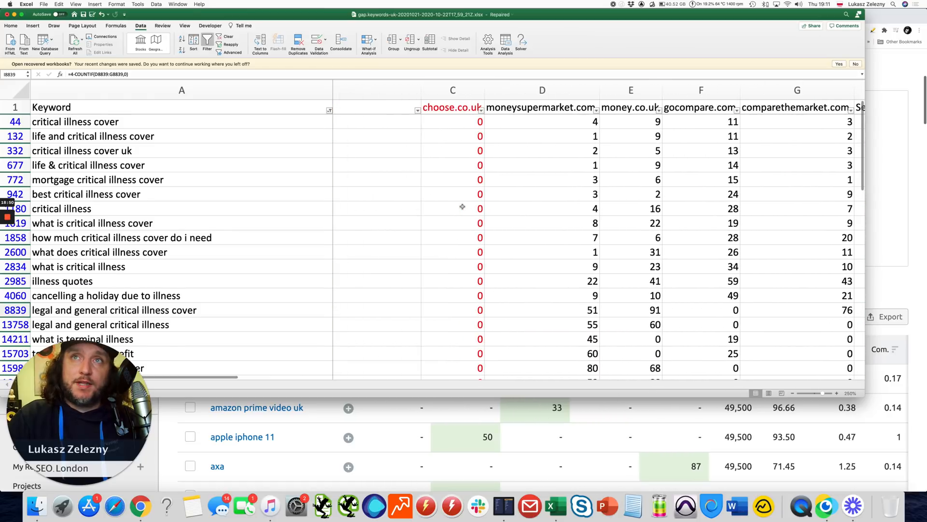
{"action": "scroll", "coordinate": [462, 207], "scroll_direction": "left", "scroll_amount": 5}
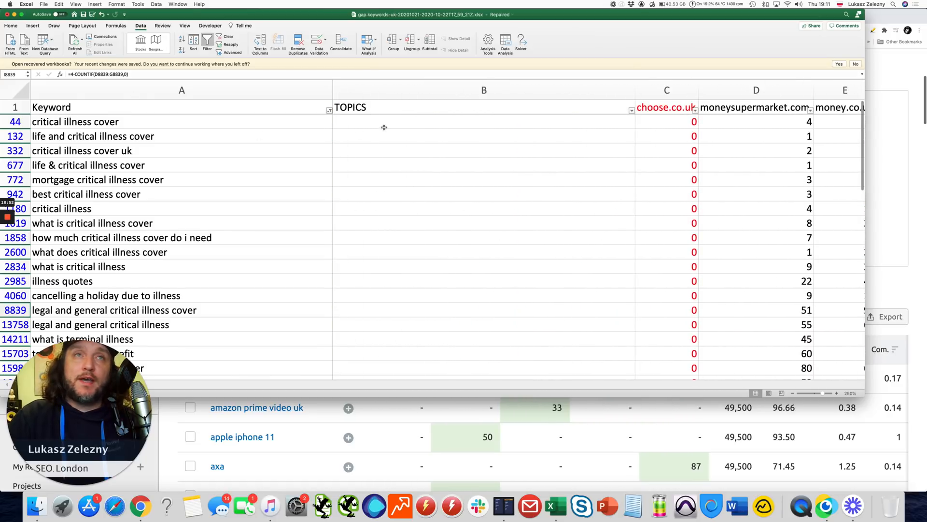
{"action": "left_click", "coordinate": [384, 127]}
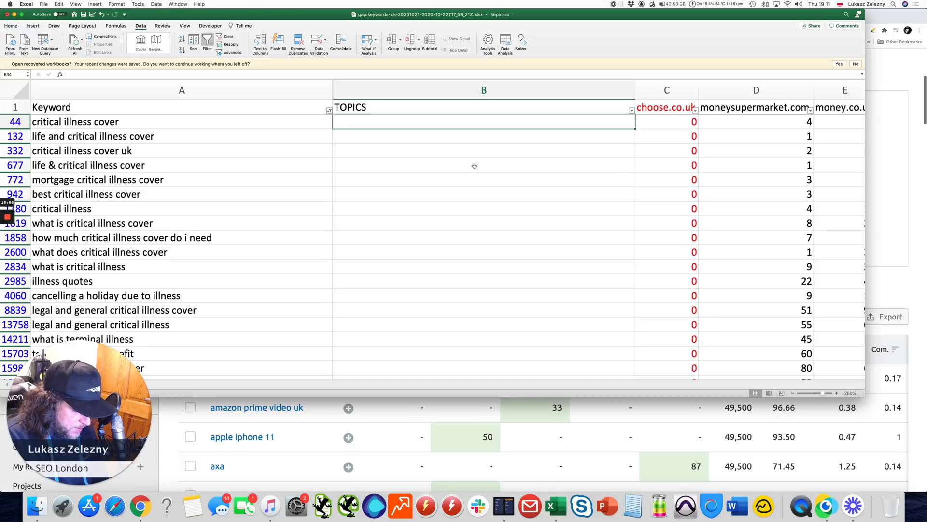
{"action": "type", "text": "Critical I"}
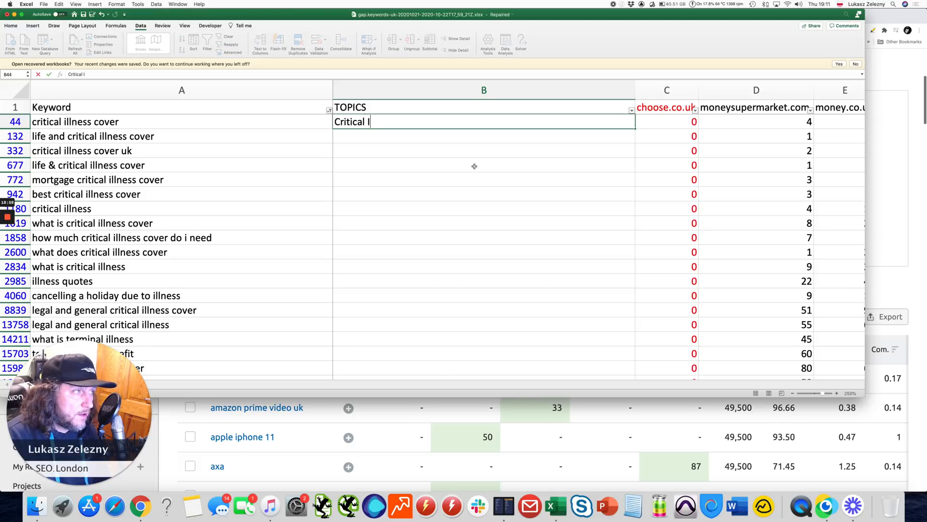
{"action": "type", "text": "llness"}
{"action": "key", "text": "Return"}
{"action": "key", "text": "Up"}
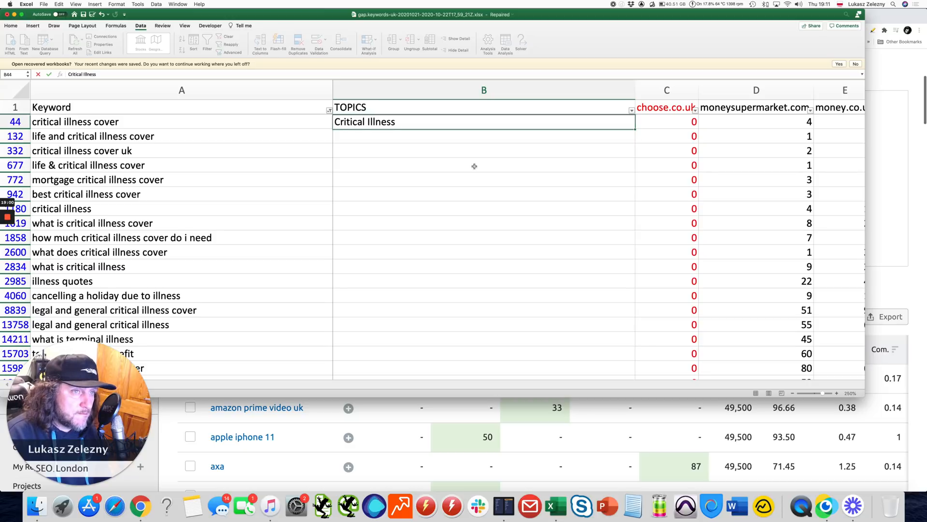
{"action": "left_click_drag", "start_coordinate": [635, 128], "coordinate": [556, 348]}
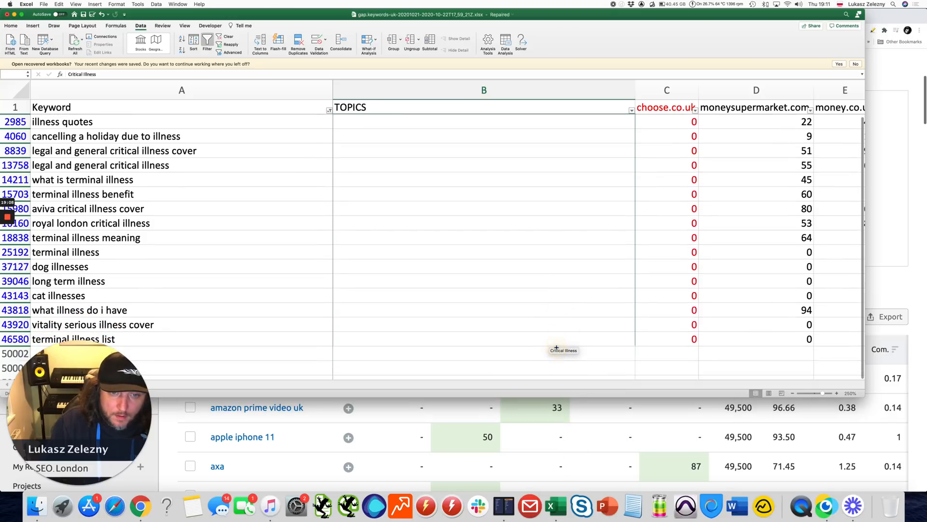
{"action": "left_click_drag", "start_coordinate": [535, 259], "coordinate": [535, 260]}
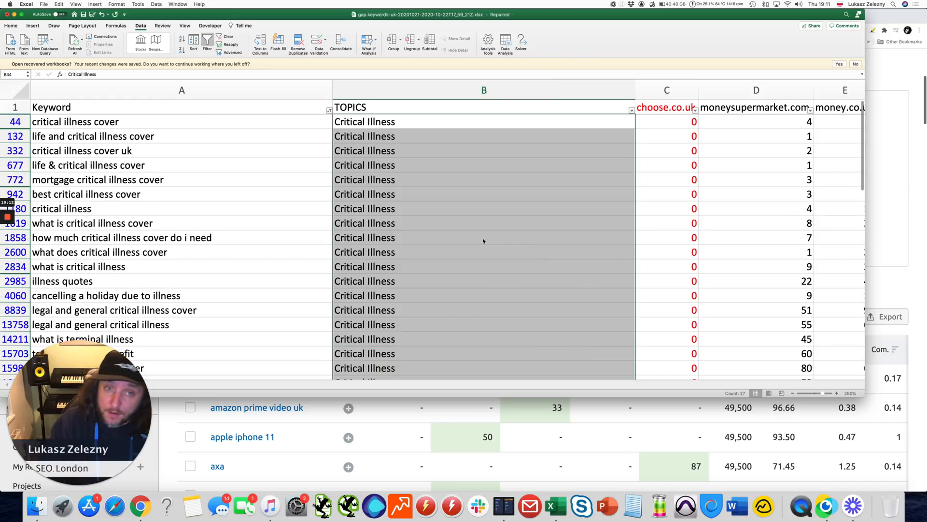
Enlarge the Keyword filter's value list and browse its entries for a question phrase that could form another topic.
{"action": "left_click", "coordinate": [329, 111]}
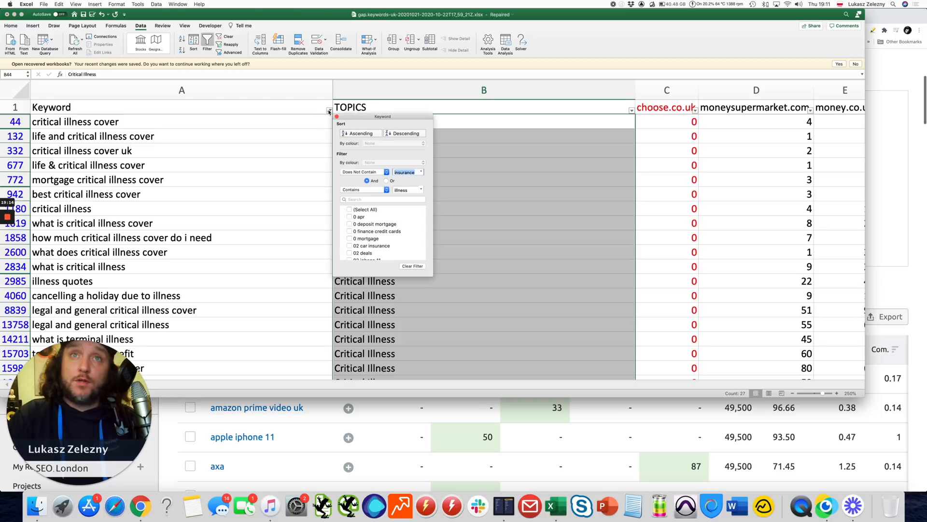
{"action": "scroll", "coordinate": [358, 221], "scroll_direction": "down", "scroll_amount": 10}
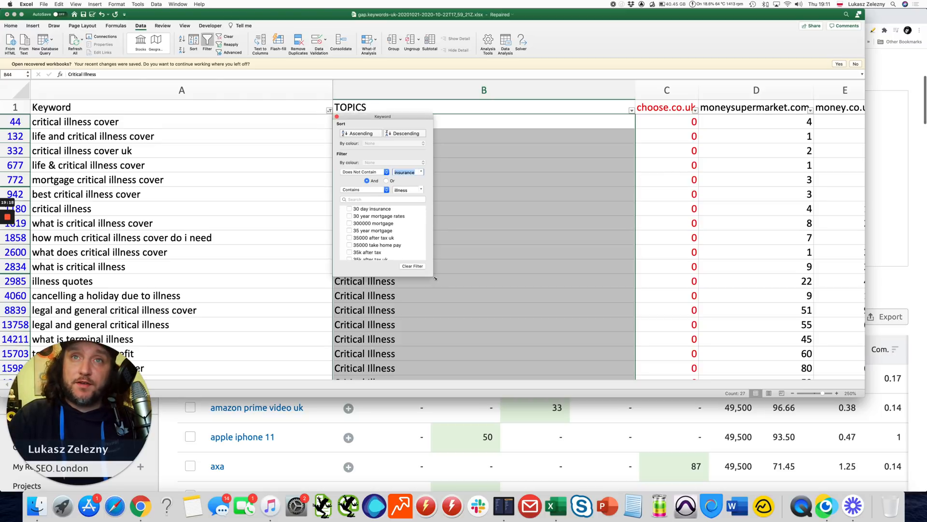
{"action": "left_click_drag", "start_coordinate": [435, 278], "coordinate": [553, 412]}
{"action": "scroll", "coordinate": [425, 315], "scroll_direction": "down", "scroll_amount": 20}
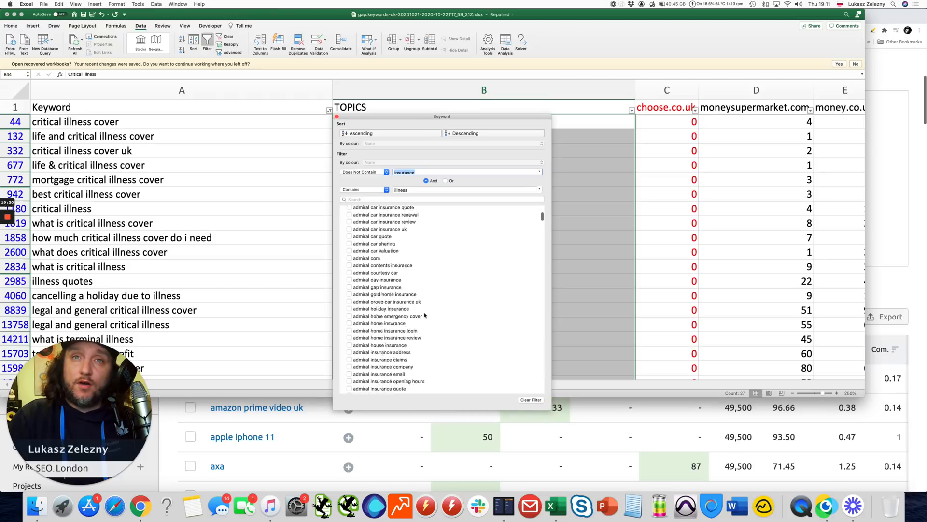
{"action": "scroll", "coordinate": [425, 315], "scroll_direction": "down", "scroll_amount": 20}
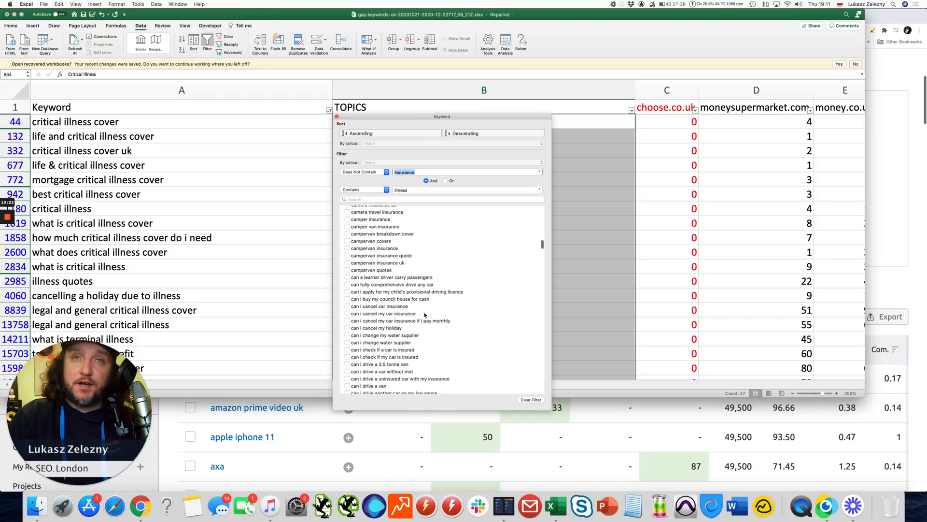
{"action": "scroll", "coordinate": [425, 315], "scroll_direction": "down", "scroll_amount": 3}
{"action": "scroll", "coordinate": [460, 288], "scroll_direction": "down", "scroll_amount": 10}
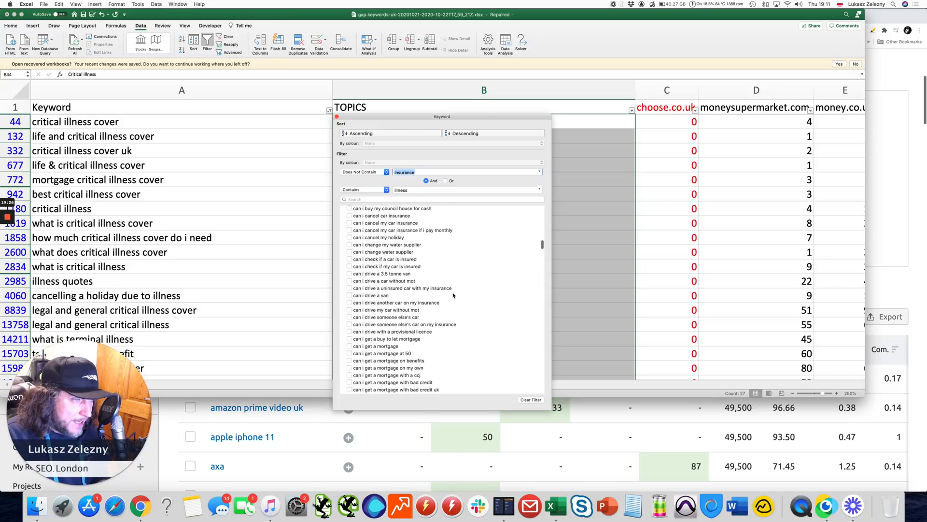
{"action": "scroll", "coordinate": [453, 295], "scroll_direction": "down", "scroll_amount": 1}
{"action": "scroll", "coordinate": [453, 295], "scroll_direction": "down", "scroll_amount": 1}
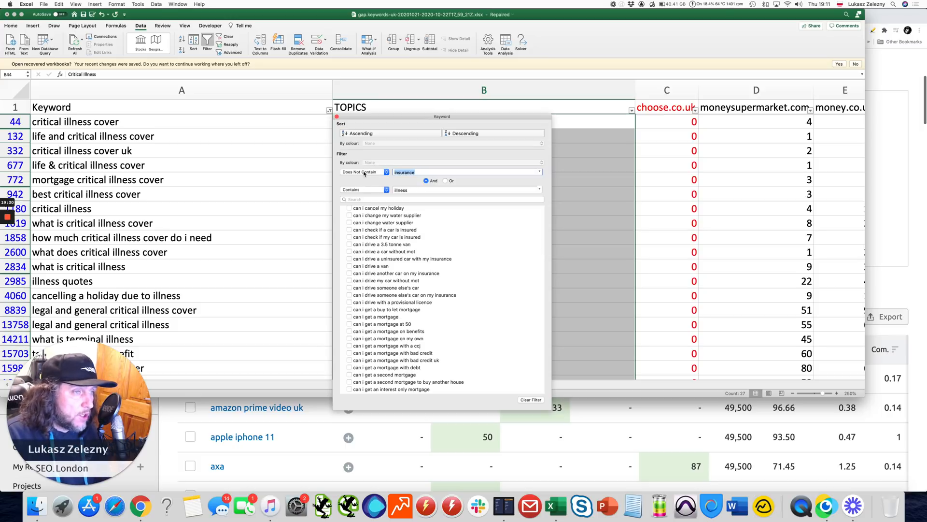
{"action": "left_click", "coordinate": [337, 117]}
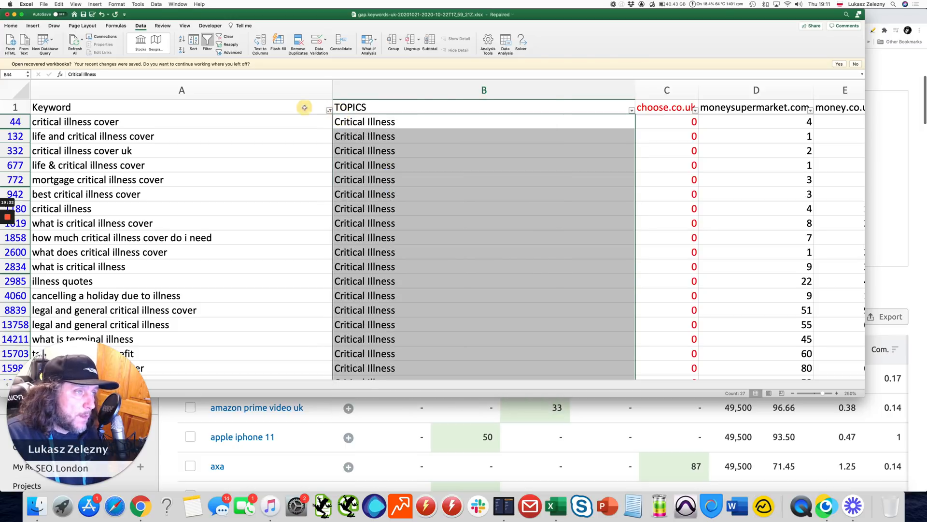
Reset all column filters and filter the Keyword column to entries beginning with "can i".
{"action": "left_click", "coordinate": [304, 107]}
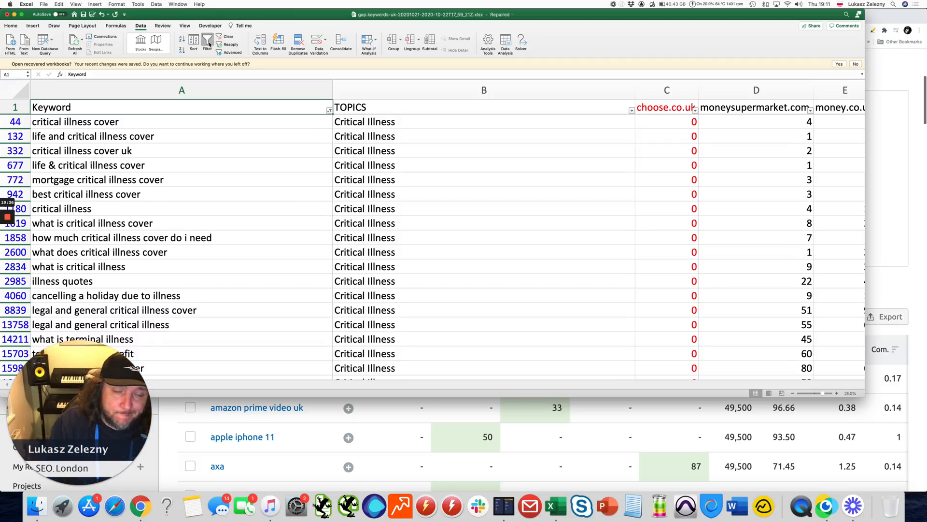
{"action": "left_click", "coordinate": [209, 44]}
{"action": "left_click", "coordinate": [209, 44]}
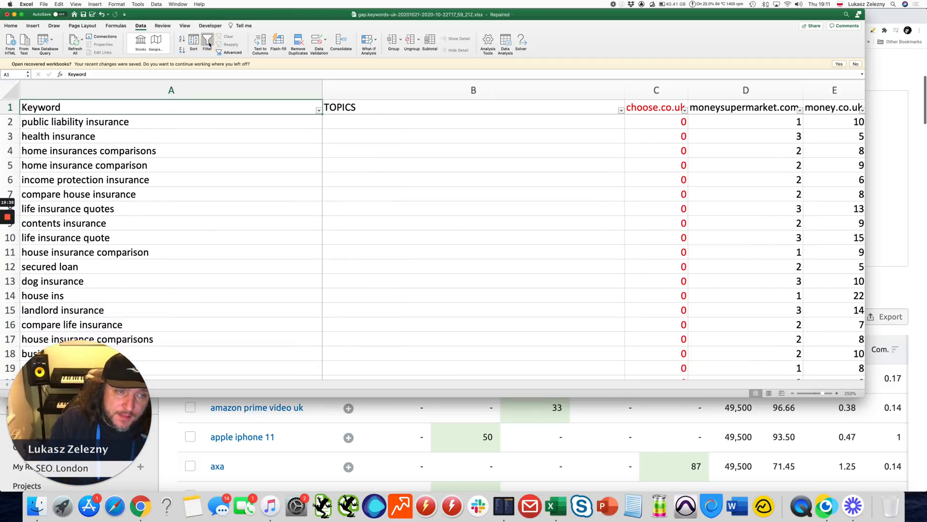
{"action": "left_click", "coordinate": [318, 112]}
{"action": "left_click", "coordinate": [352, 173]}
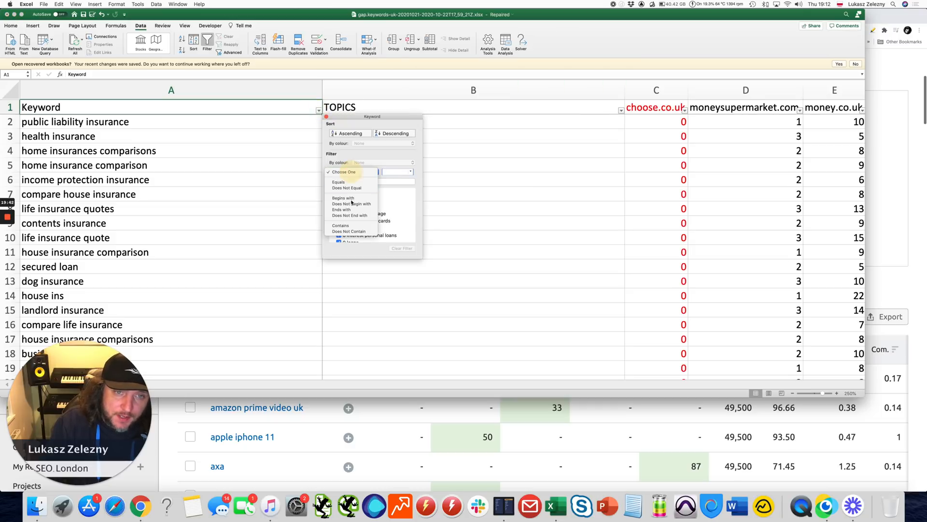
{"action": "left_click", "coordinate": [352, 199]}
{"action": "type", "text": "can i"}
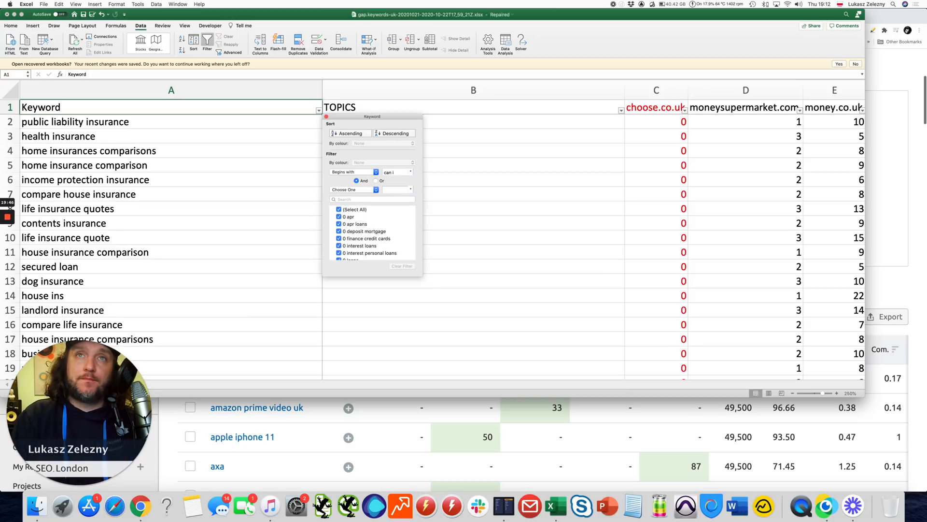
Add a second Keyword filter condition so that entries must also contain "mortgage".
{"action": "left_click", "coordinate": [364, 189]}
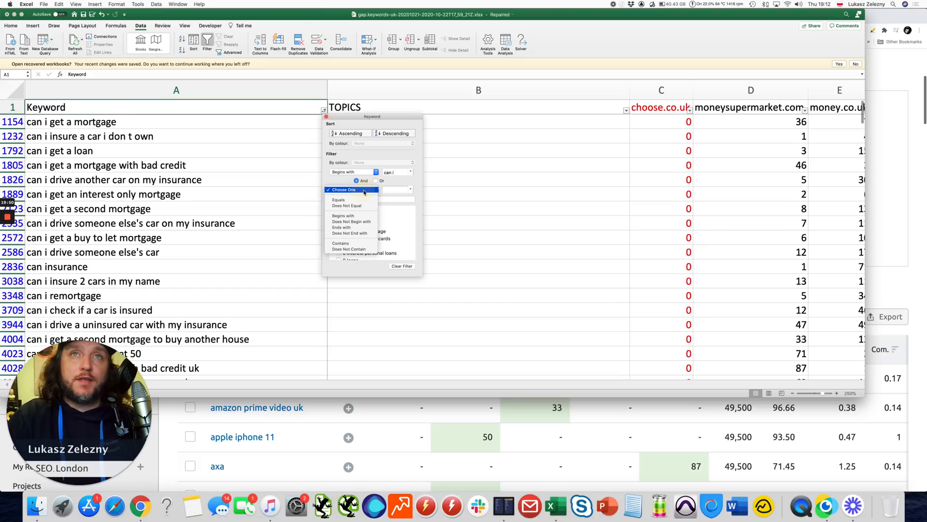
{"action": "left_click", "coordinate": [347, 243]}
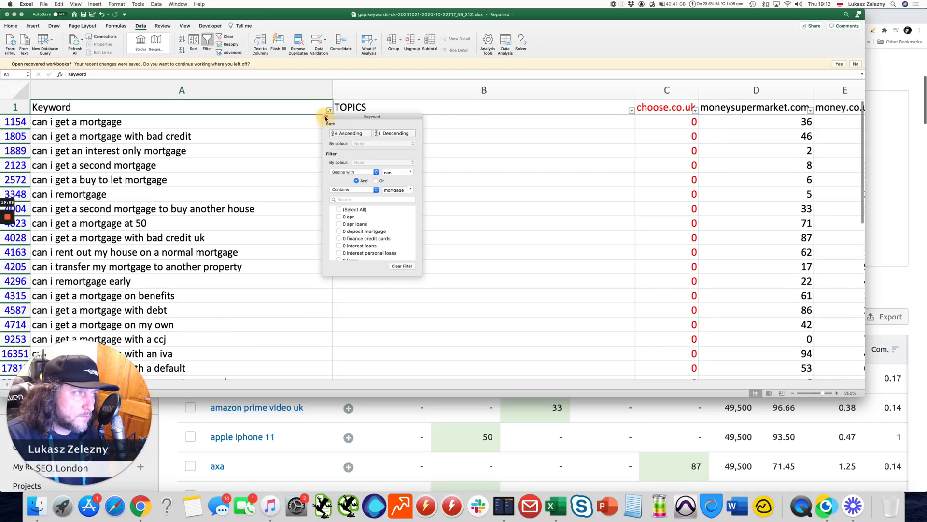
{"action": "left_click", "coordinate": [326, 116]}
Check the filtered mortgage questions' Match values and label all their rows "Can I Mortgage" in the TOPICS column.
{"action": "left_click", "coordinate": [179, 124]}
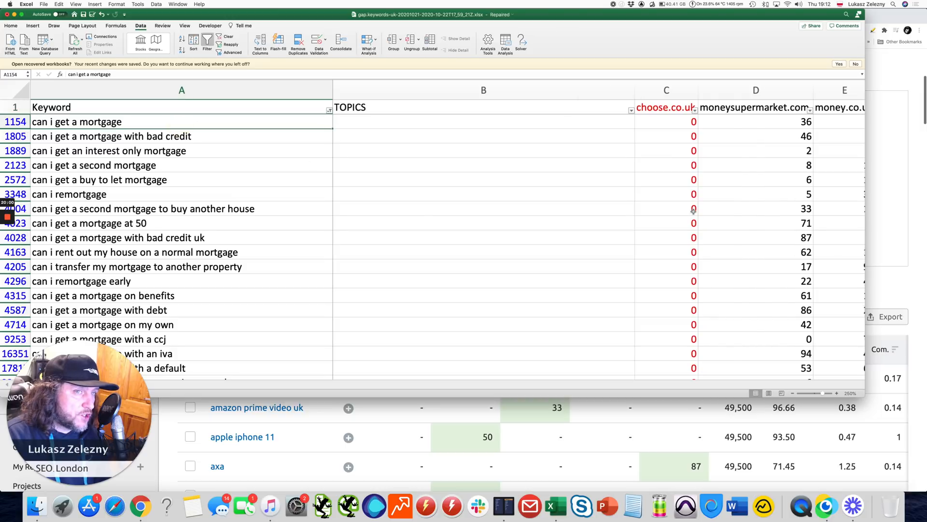
{"action": "scroll", "coordinate": [693, 212], "scroll_direction": "right", "scroll_amount": 5}
{"action": "scroll", "coordinate": [693, 211], "scroll_direction": "right", "scroll_amount": 3}
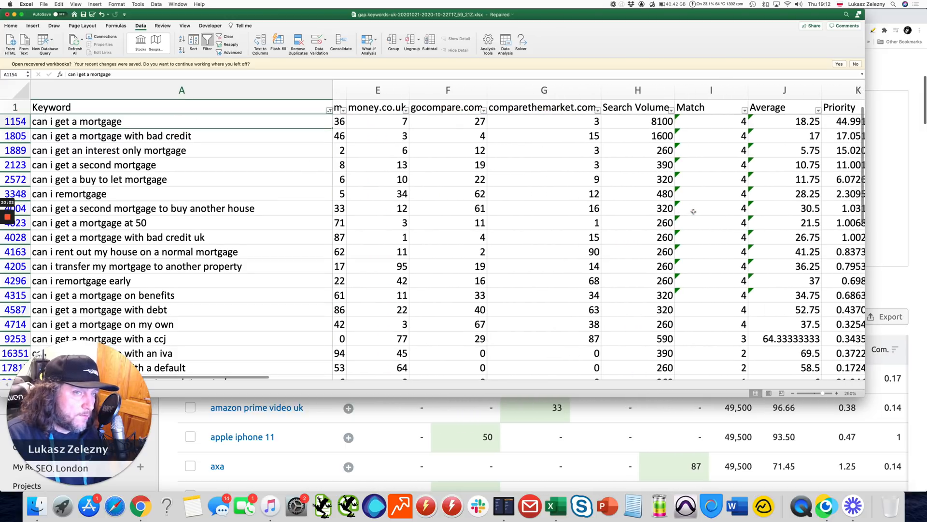
{"action": "left_click_drag", "start_coordinate": [711, 123], "coordinate": [712, 332]}
{"action": "scroll", "coordinate": [540, 257], "scroll_direction": "left", "scroll_amount": 8}
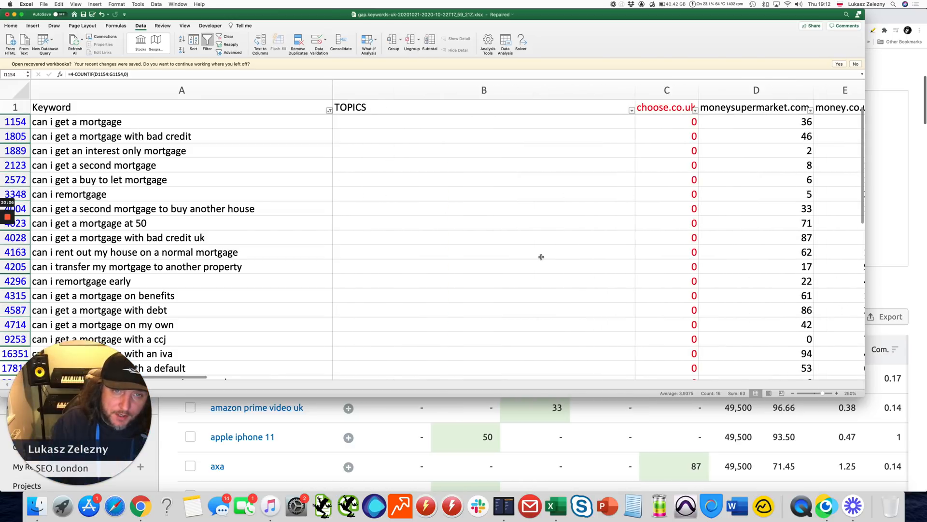
{"action": "left_click", "coordinate": [404, 122]}
{"action": "type", "text": "Can I Mortgage"}
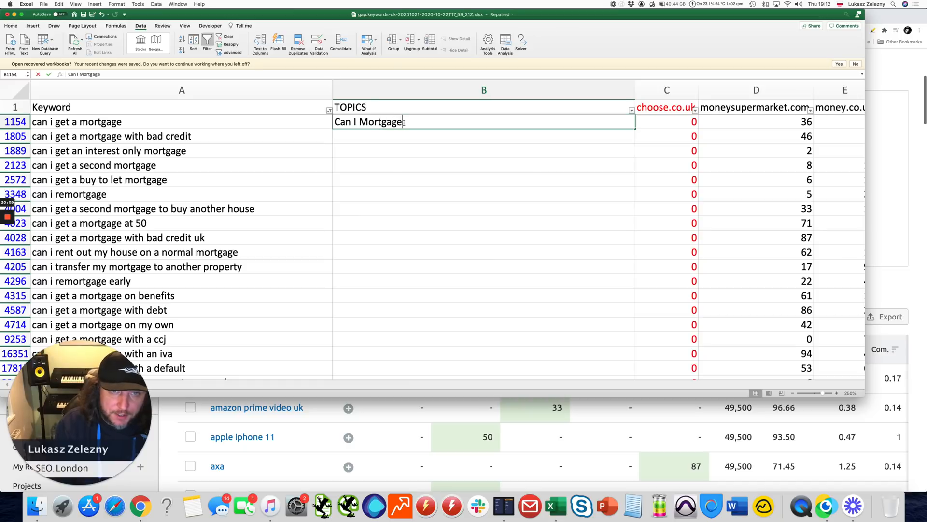
{"action": "key", "text": "Return"}
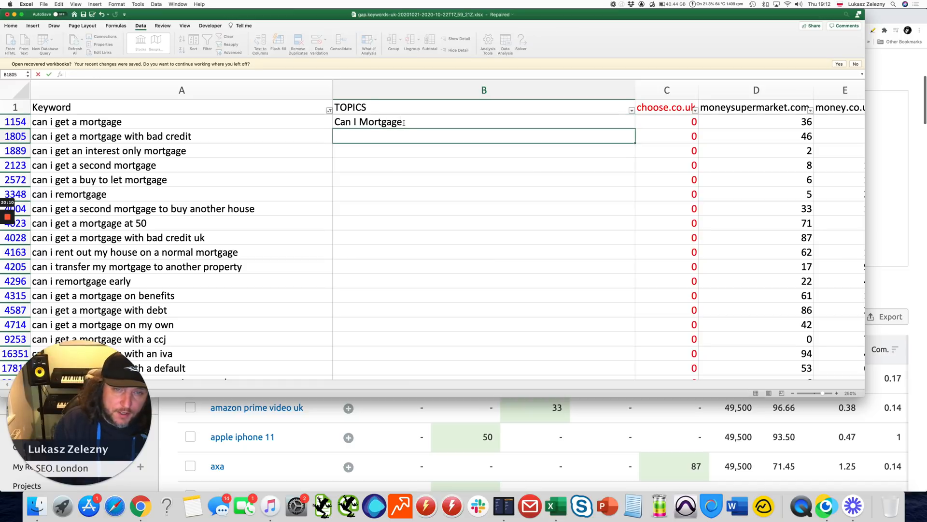
{"action": "left_click", "coordinate": [404, 122]}
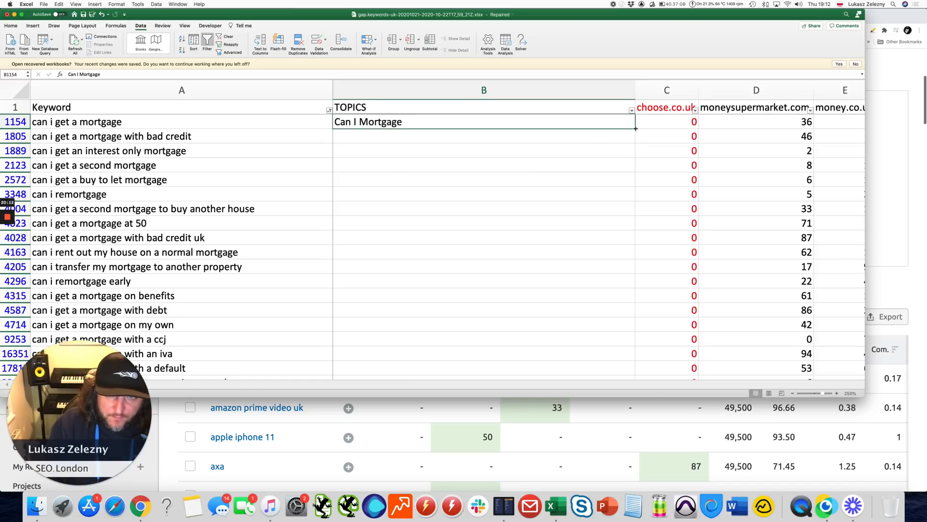
{"action": "left_click_drag", "start_coordinate": [636, 129], "coordinate": [299, 241]}
{"action": "left_click", "coordinate": [260, 136]}
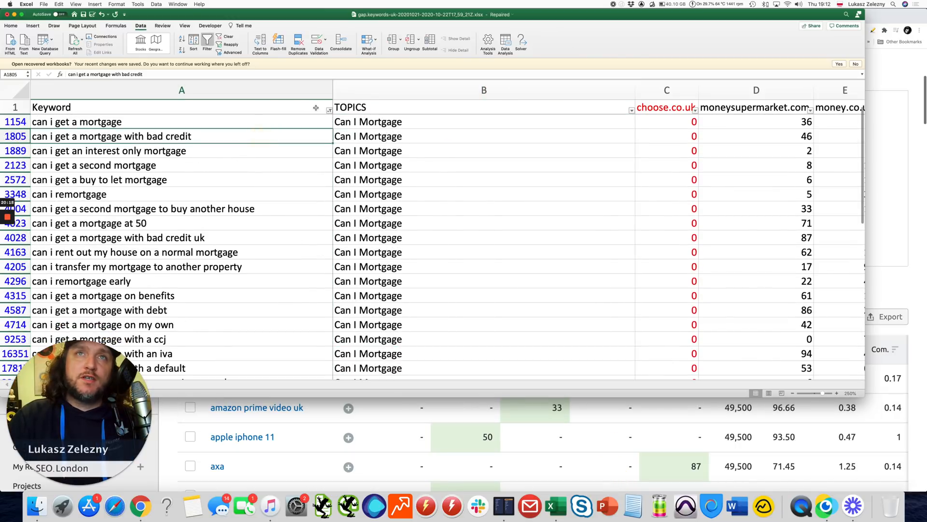
Reset all column filters and filter the Keyword column to entries containing "how".
{"action": "left_click", "coordinate": [328, 111]}
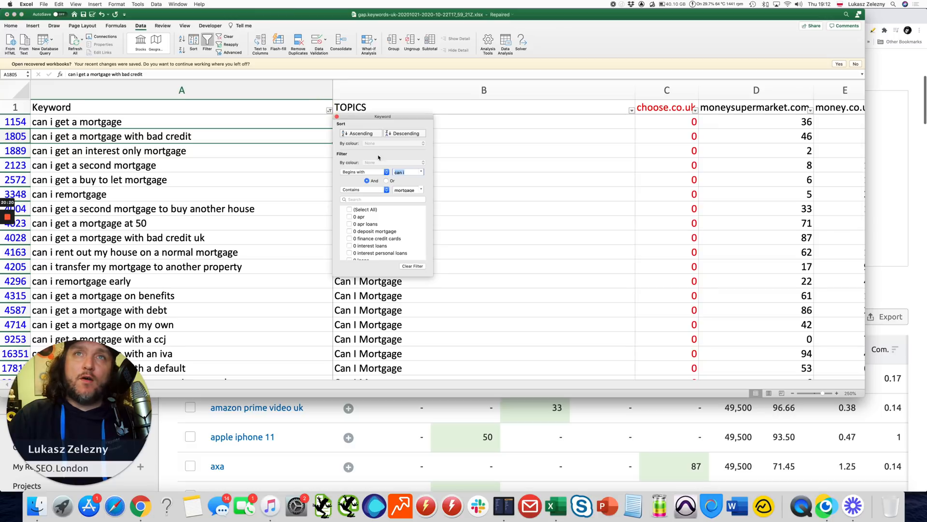
{"action": "left_click", "coordinate": [313, 106]}
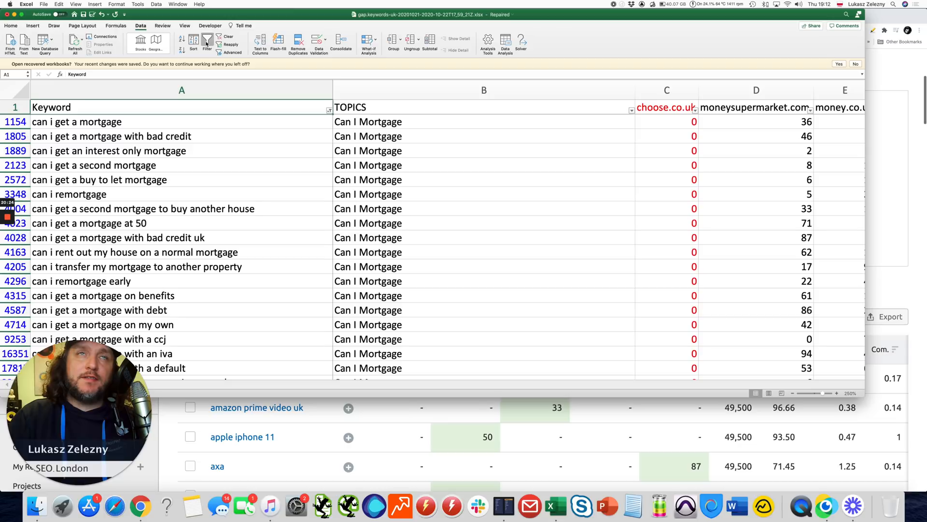
{"action": "left_click", "coordinate": [206, 43]}
{"action": "left_click", "coordinate": [207, 44]}
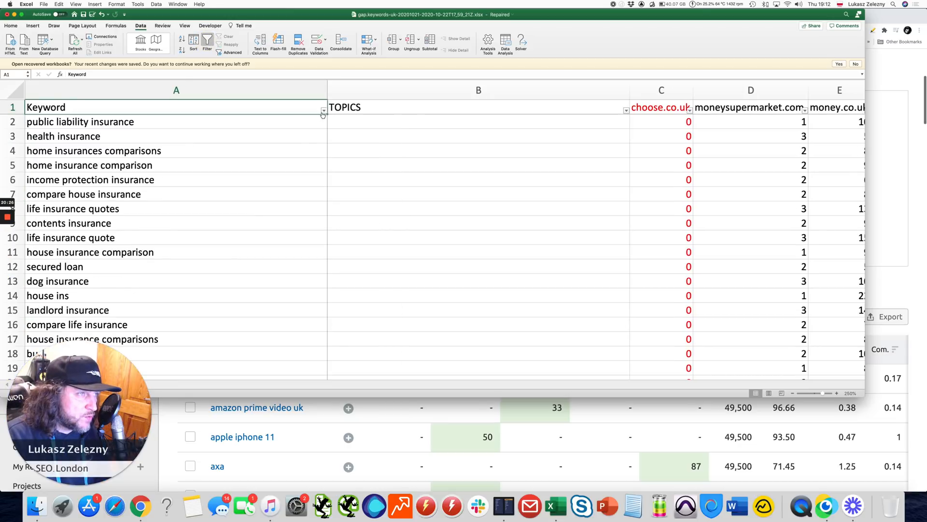
{"action": "left_click", "coordinate": [323, 111]}
{"action": "left_click", "coordinate": [354, 173]}
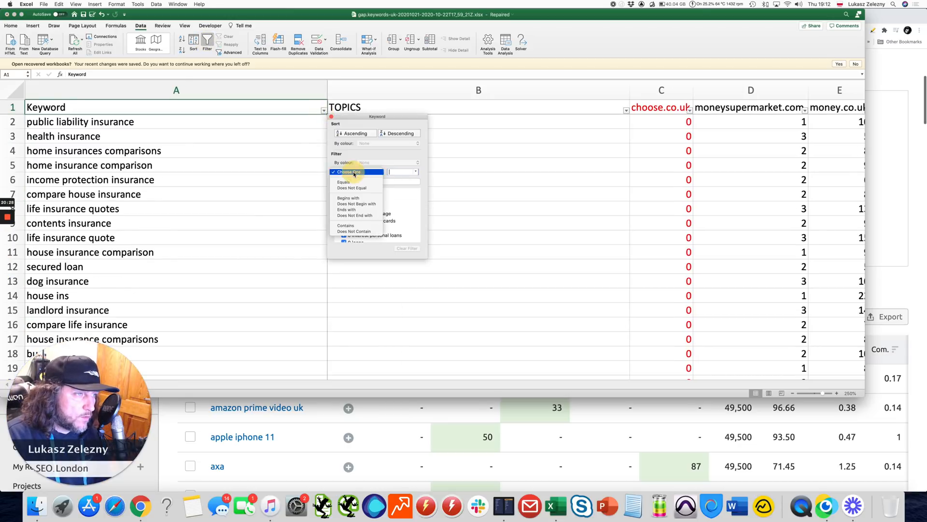
{"action": "left_click", "coordinate": [350, 225]}
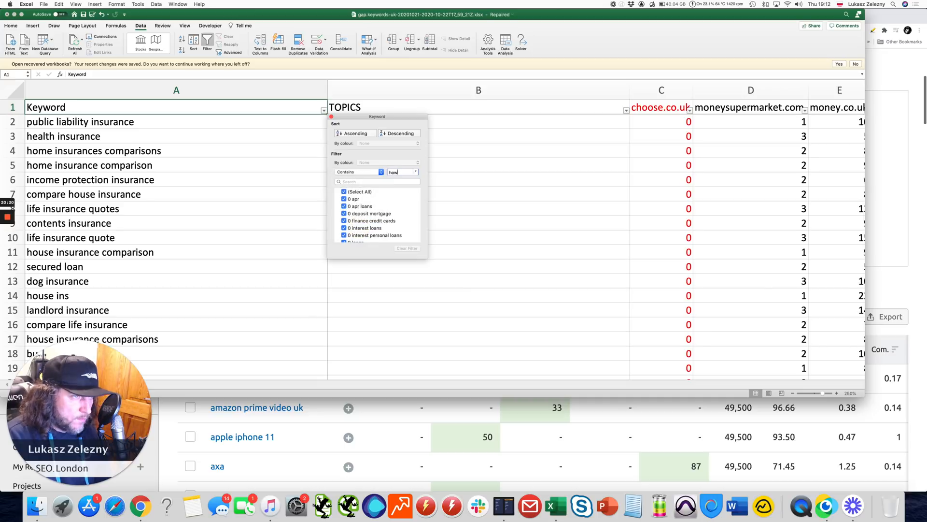
{"action": "type", "text": "how"}
{"action": "key", "text": "Return"}
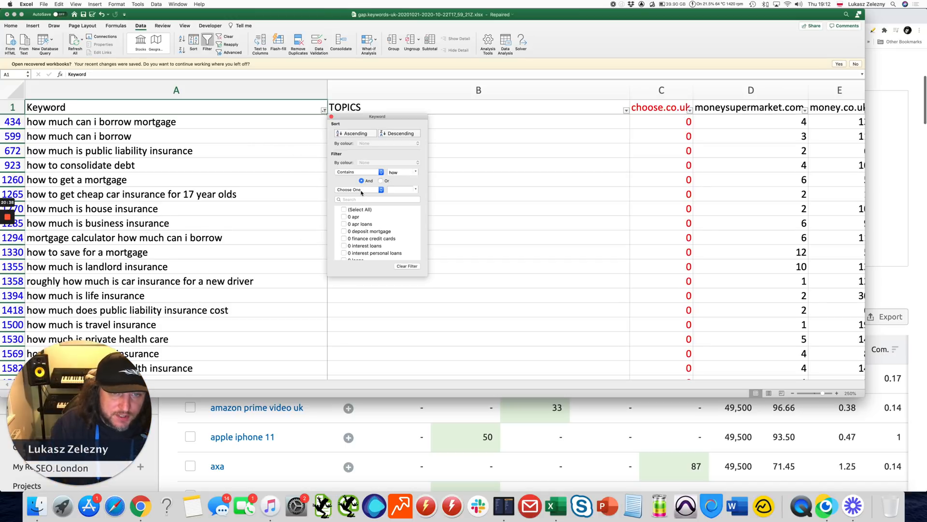
Add a second Keyword filter condition that excludes entries containing "insurance".
{"action": "left_click", "coordinate": [360, 189]}
{"action": "left_click", "coordinate": [360, 244]}
{"action": "left_click", "coordinate": [404, 190]}
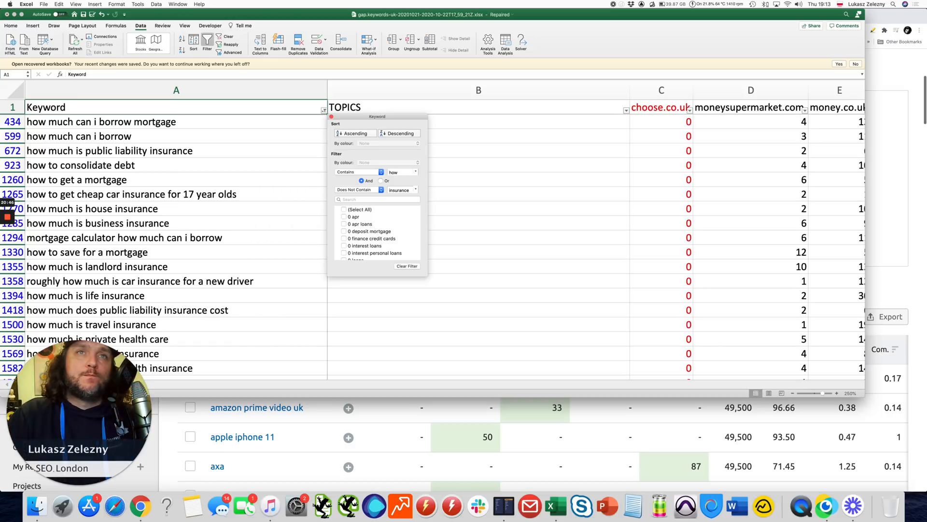
{"action": "key", "text": "Return"}
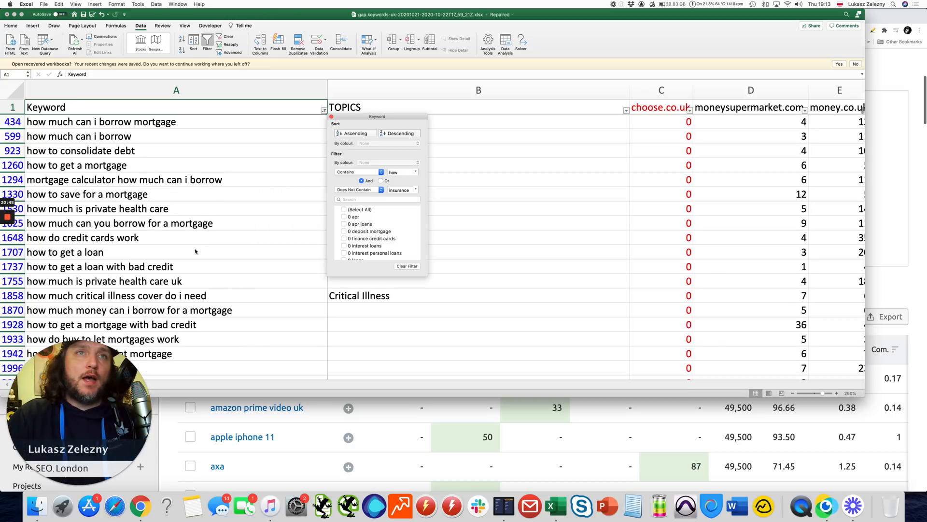
Filter the TOPICS column to exclude rows already labelled "Critical Illness".
{"action": "left_click", "coordinate": [331, 117]}
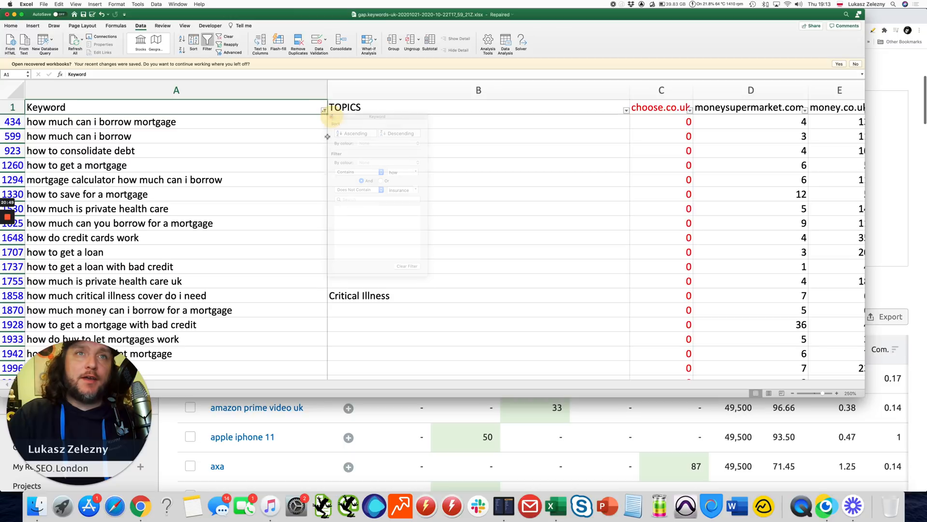
{"action": "left_click", "coordinate": [345, 295]}
{"action": "left_click", "coordinate": [362, 294]}
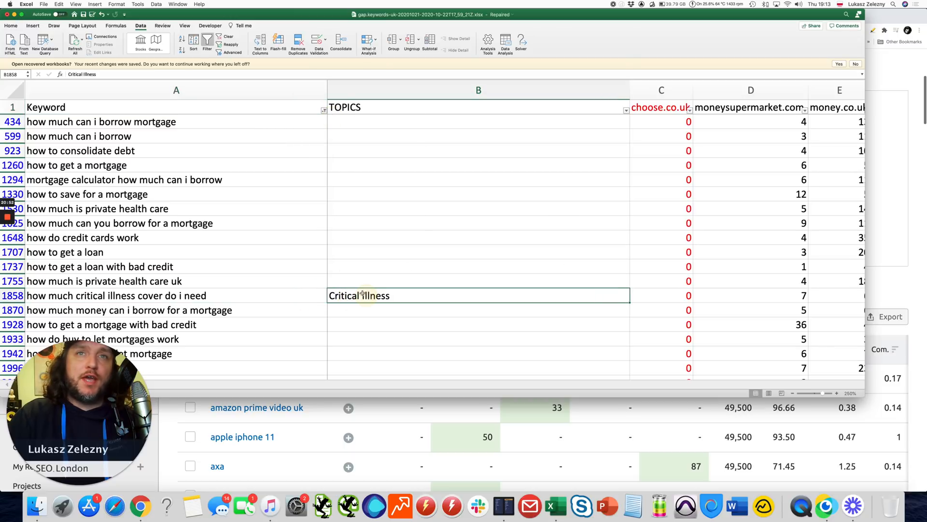
{"action": "left_click", "coordinate": [626, 111]}
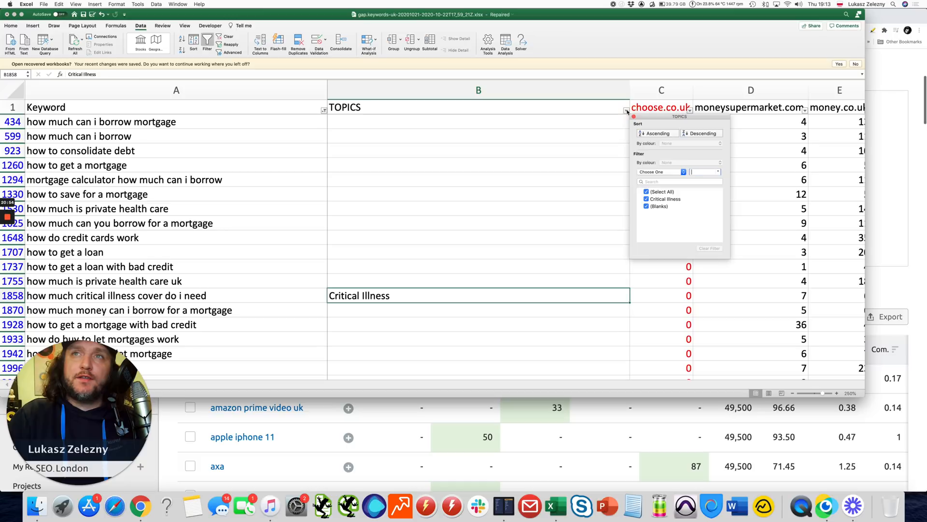
{"action": "left_click", "coordinate": [647, 198]}
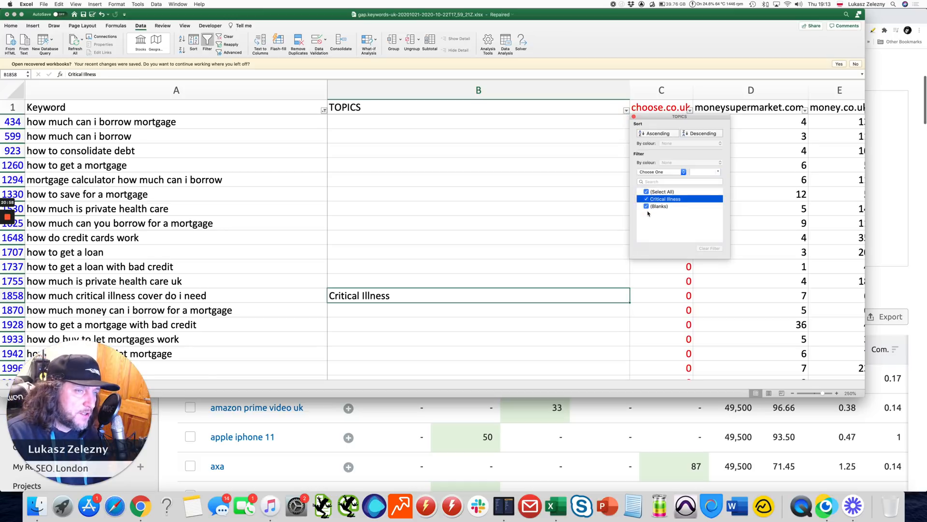
{"action": "left_click", "coordinate": [646, 198]}
{"action": "left_click", "coordinate": [634, 117]}
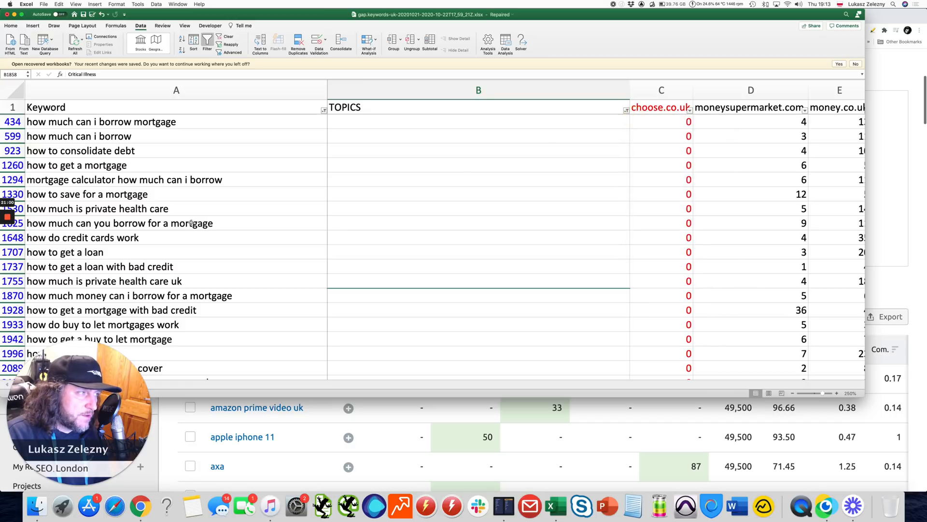
Change the second Keyword filter condition so that entries must also contain "credit card".
{"action": "scroll", "coordinate": [176, 223], "scroll_direction": "down", "scroll_amount": 1}
{"action": "left_click", "coordinate": [133, 234]}
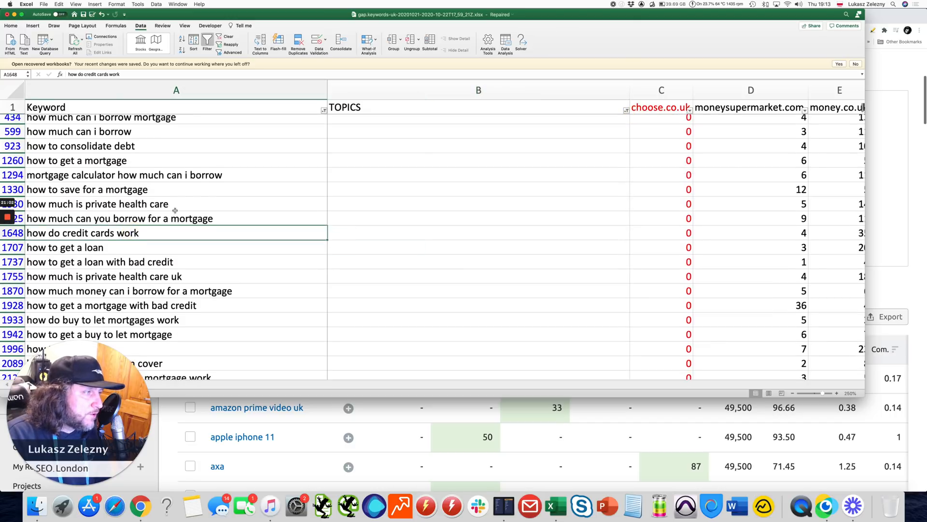
{"action": "scroll", "coordinate": [184, 203], "scroll_direction": "up", "scroll_amount": 1}
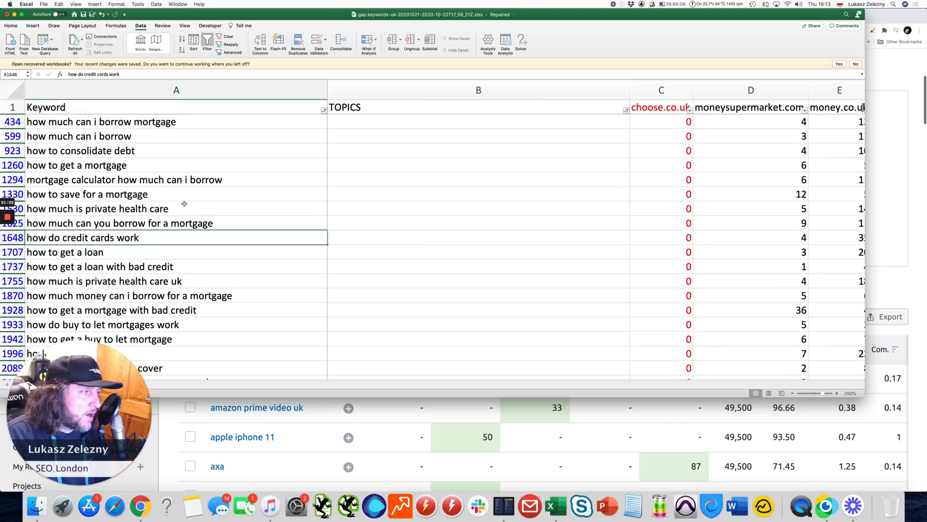
{"action": "left_click", "coordinate": [324, 111]}
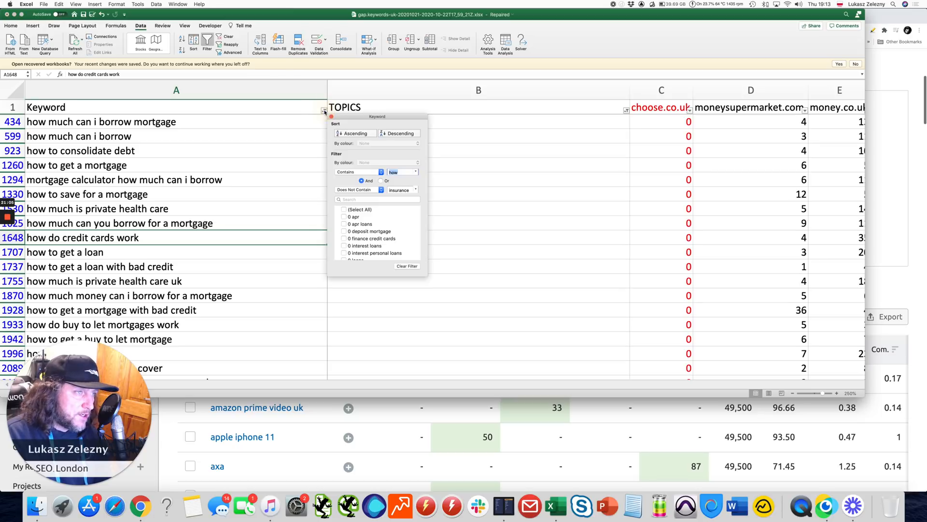
{"action": "left_click", "coordinate": [369, 191]}
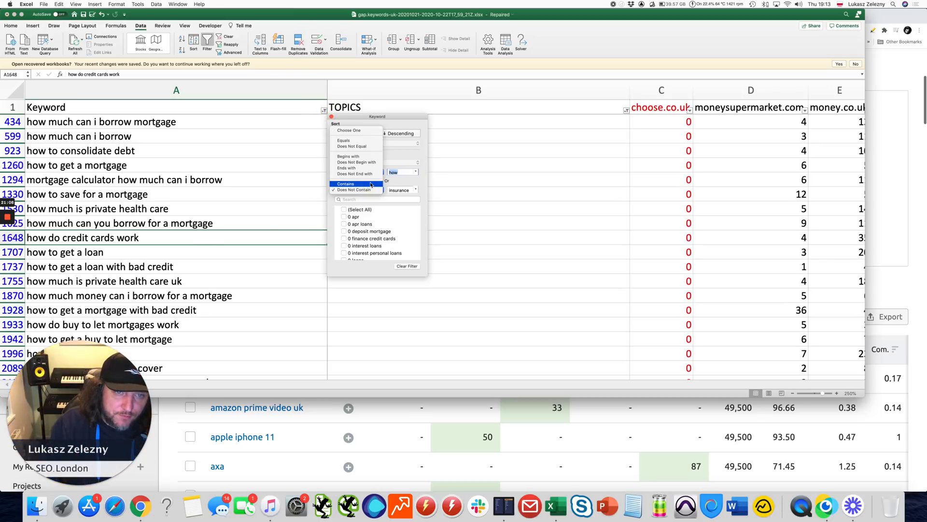
{"action": "left_click", "coordinate": [397, 191]}
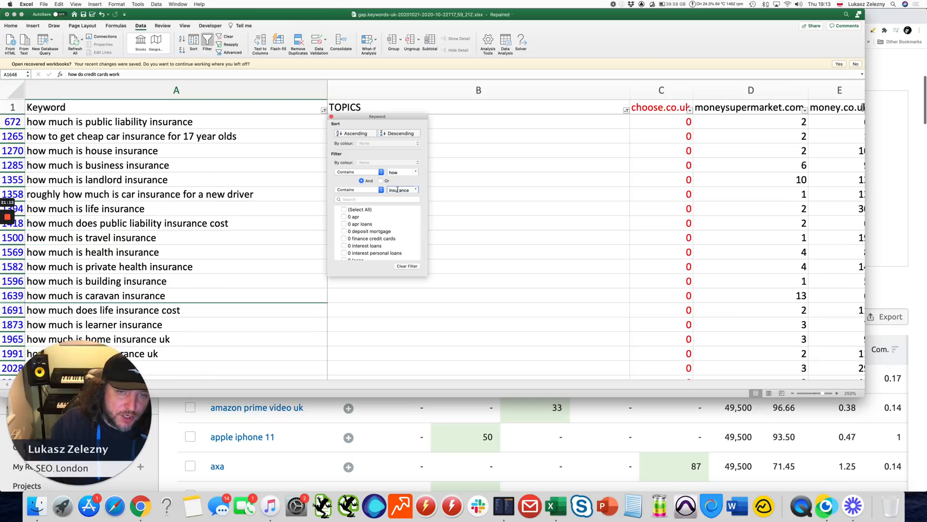
{"action": "double_click", "coordinate": [397, 189]}
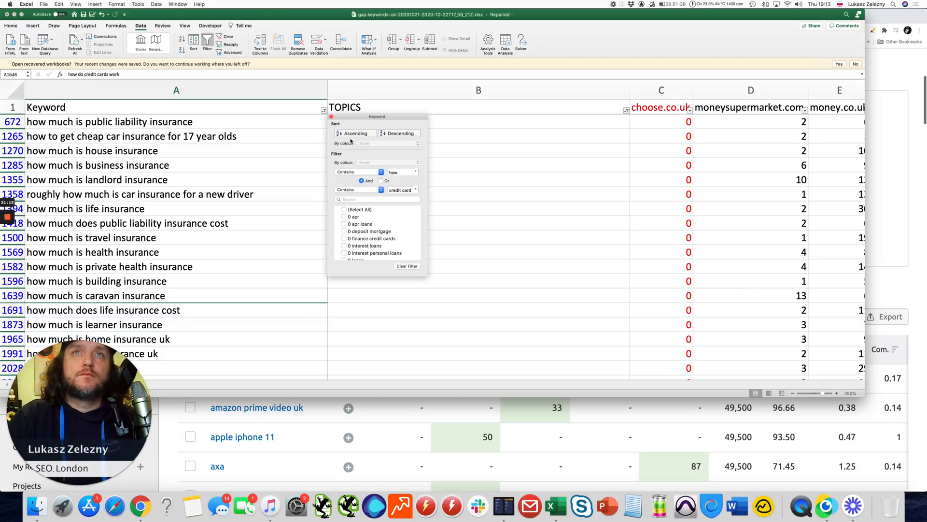
{"action": "left_click", "coordinate": [331, 116]}
Label all the filtered credit card questions "how credit card" in the TOPICS column.
{"action": "left_click", "coordinate": [351, 124]}
{"action": "type", "text": "how "}
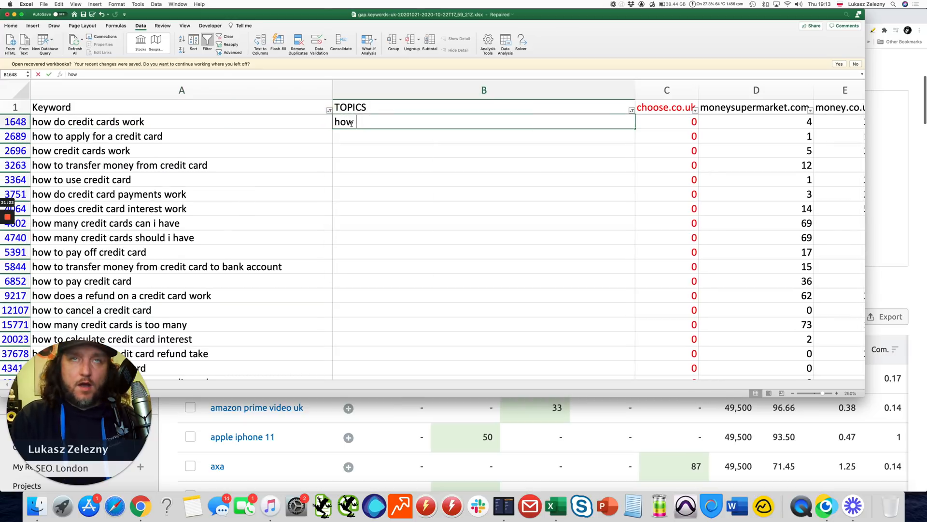
{"action": "type", "text": "credit card"}
{"action": "key", "text": "Return"}
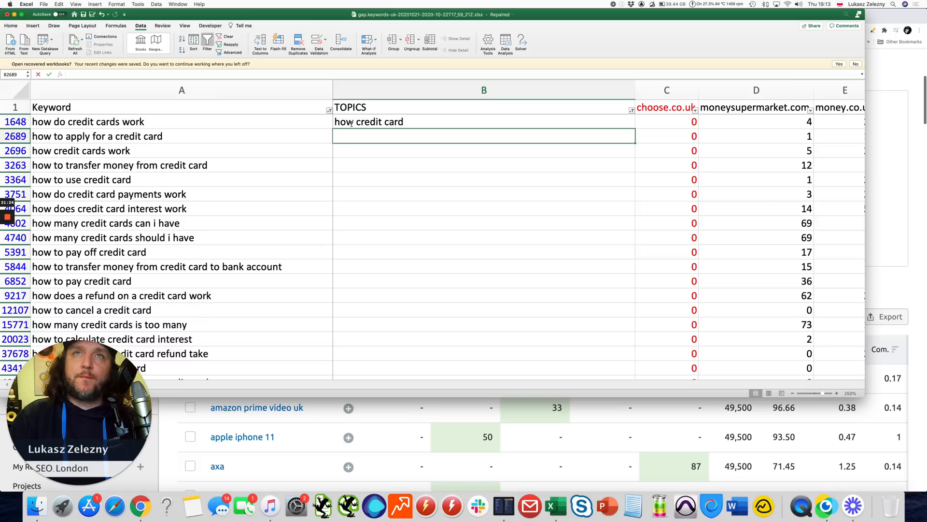
{"action": "key", "text": "Up"}
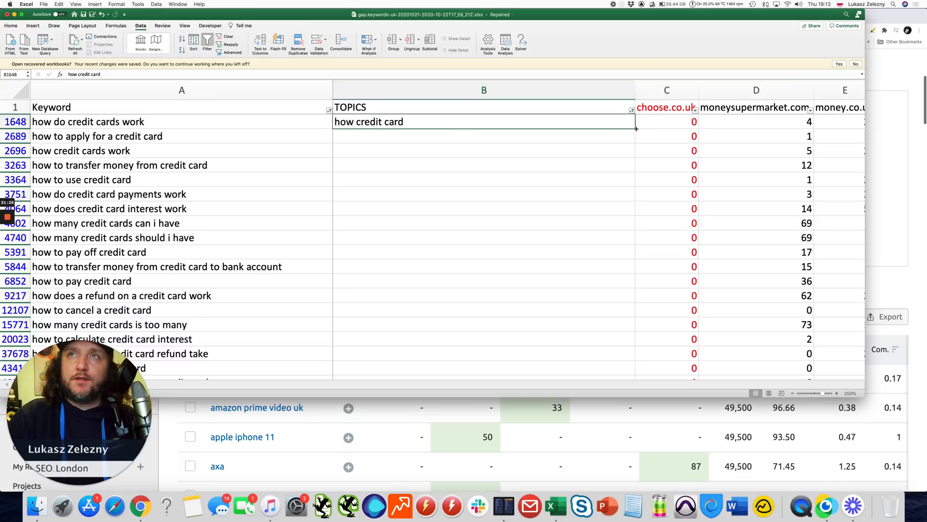
{"action": "left_click_drag", "start_coordinate": [636, 128], "coordinate": [596, 336]}
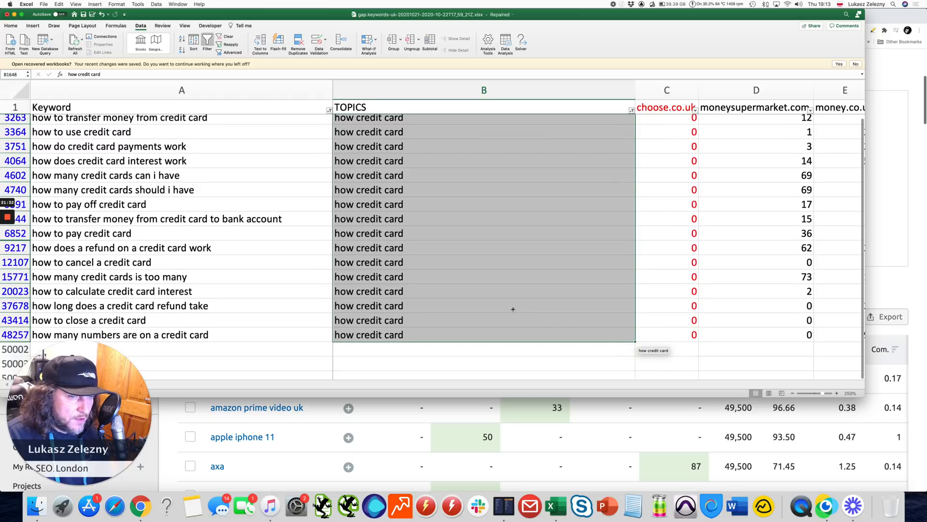
{"action": "left_click", "coordinate": [495, 312]}
{"action": "left_click", "coordinate": [375, 337]}
{"action": "key", "text": "super+shift+Up"}
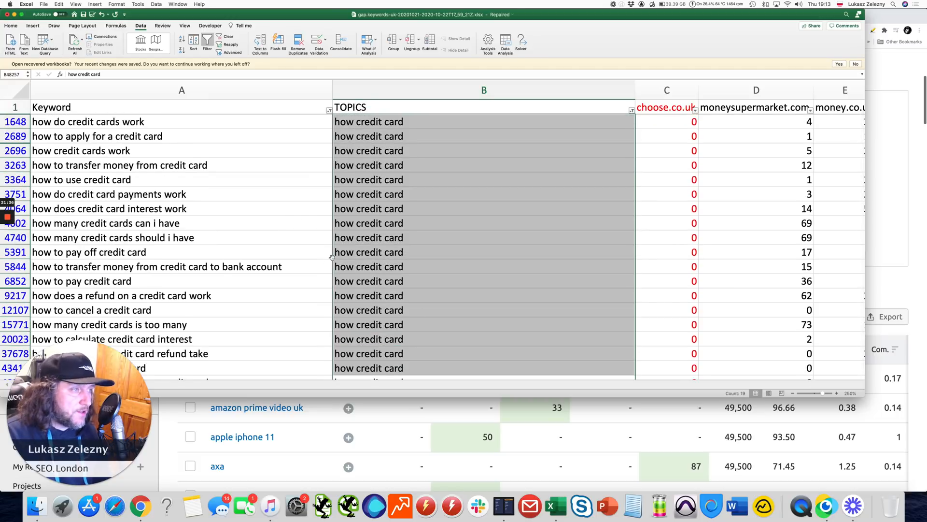
{"action": "left_click", "coordinate": [286, 210]}
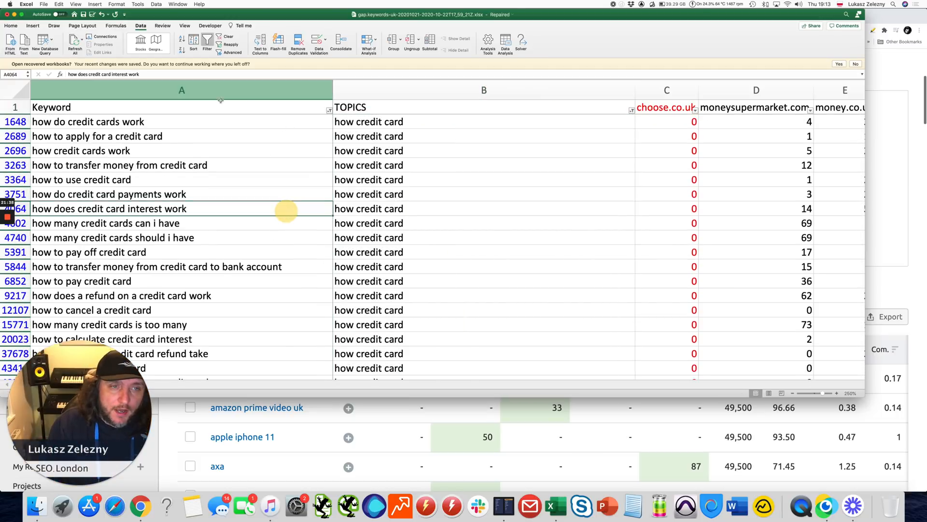
Reset all column filters and filter the TOPICS column to leave out blank entries.
{"action": "left_click", "coordinate": [242, 110]}
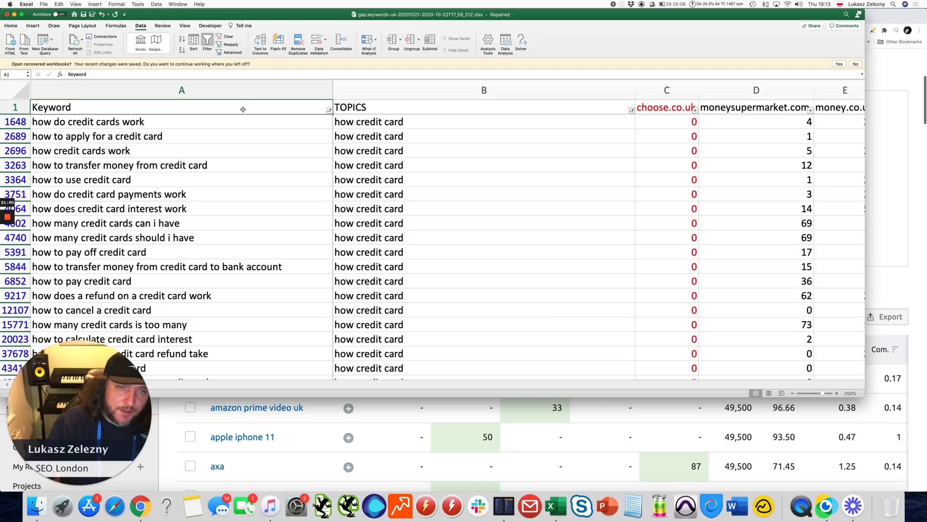
{"action": "left_click", "coordinate": [371, 107]}
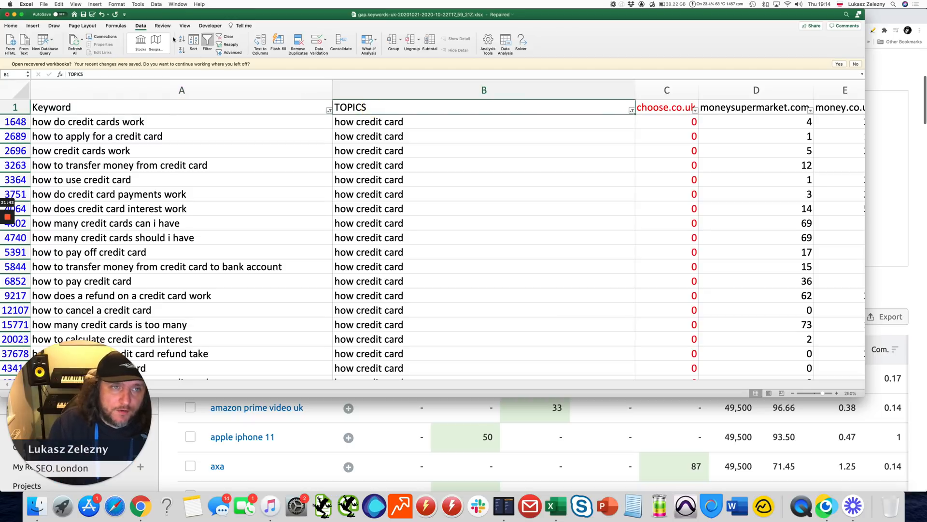
{"action": "left_click", "coordinate": [207, 41]}
{"action": "left_click", "coordinate": [207, 41]}
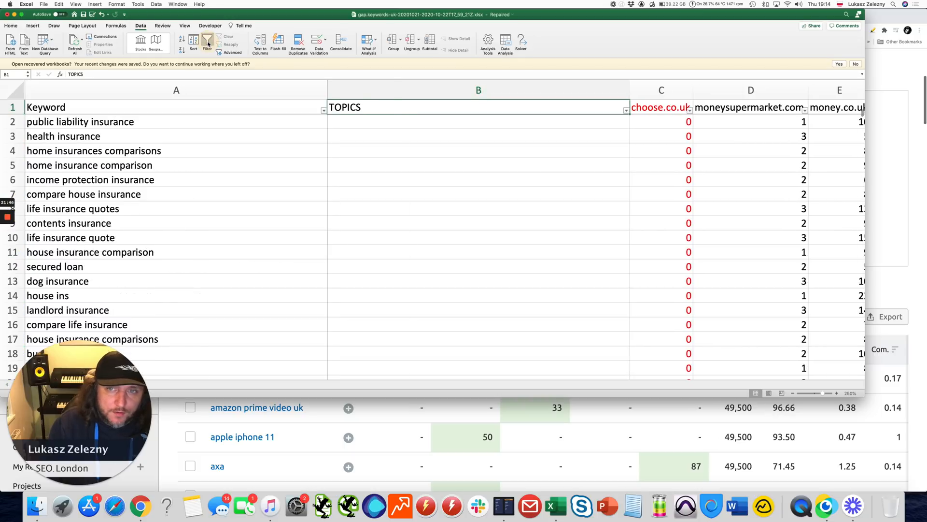
{"action": "left_click", "coordinate": [626, 110]}
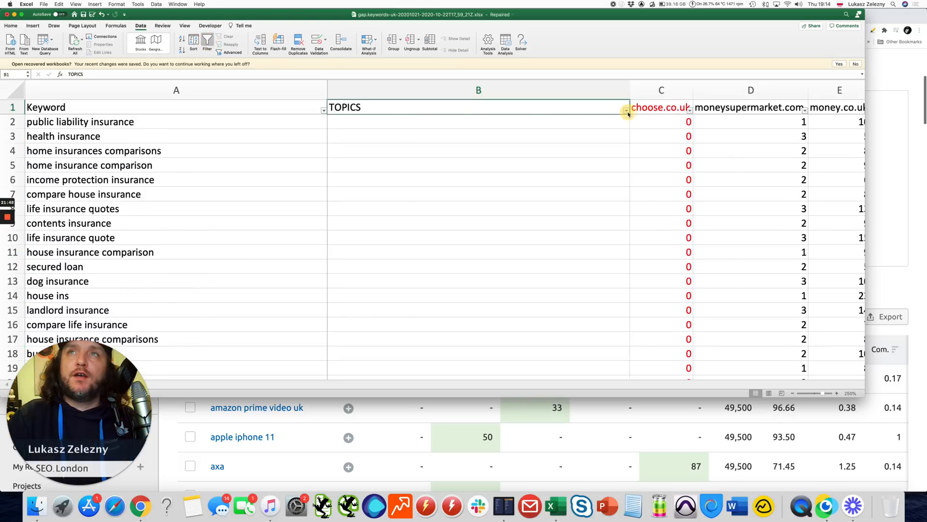
{"action": "left_click", "coordinate": [648, 221]}
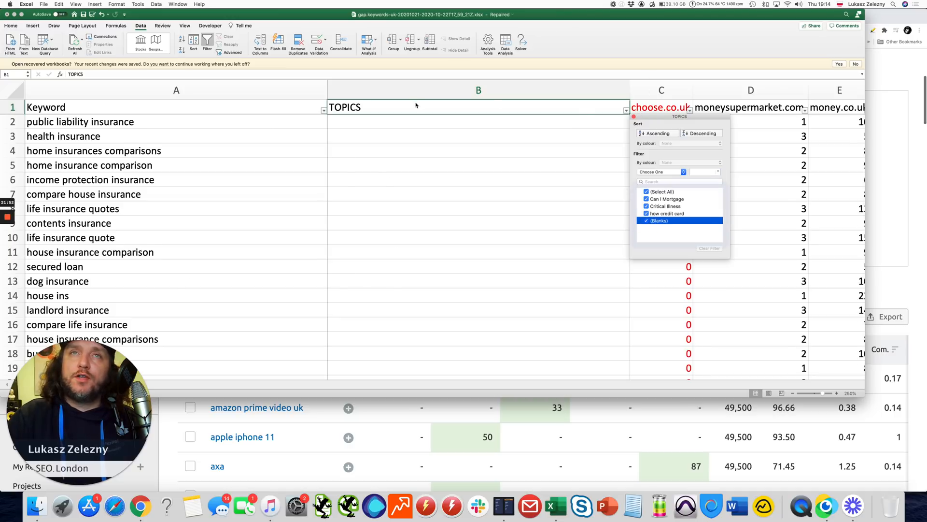
{"action": "left_click", "coordinate": [634, 117]}
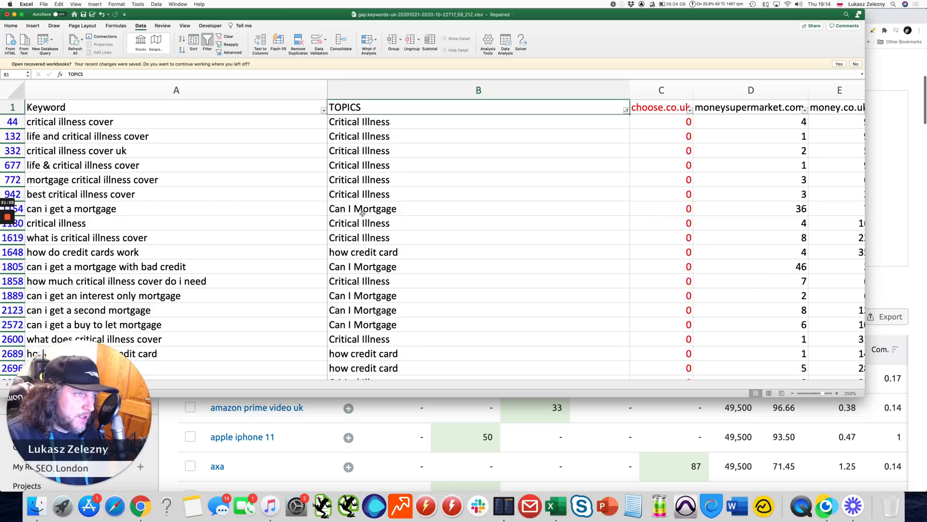
Set up a custom sort by TOPICS from A to Z, with Match from largest to smallest as second level.
{"action": "left_click", "coordinate": [193, 41]}
{"action": "left_click", "coordinate": [192, 211]}
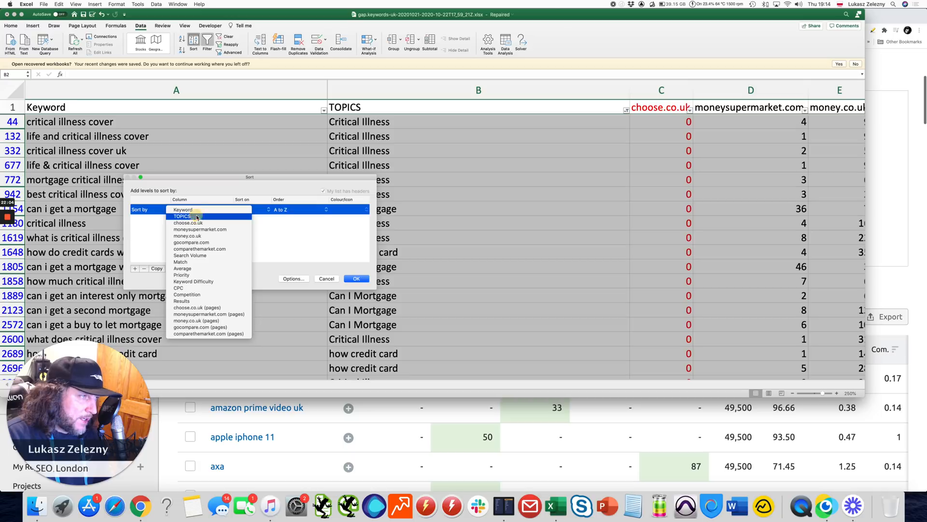
{"action": "left_click", "coordinate": [190, 216]}
{"action": "left_click", "coordinate": [136, 268]}
{"action": "left_click", "coordinate": [189, 220]}
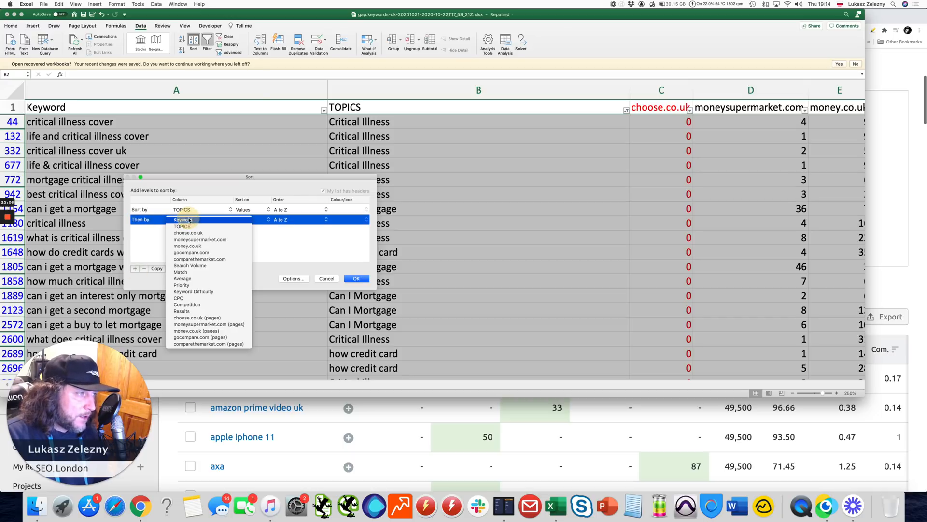
{"action": "left_click", "coordinate": [198, 273]}
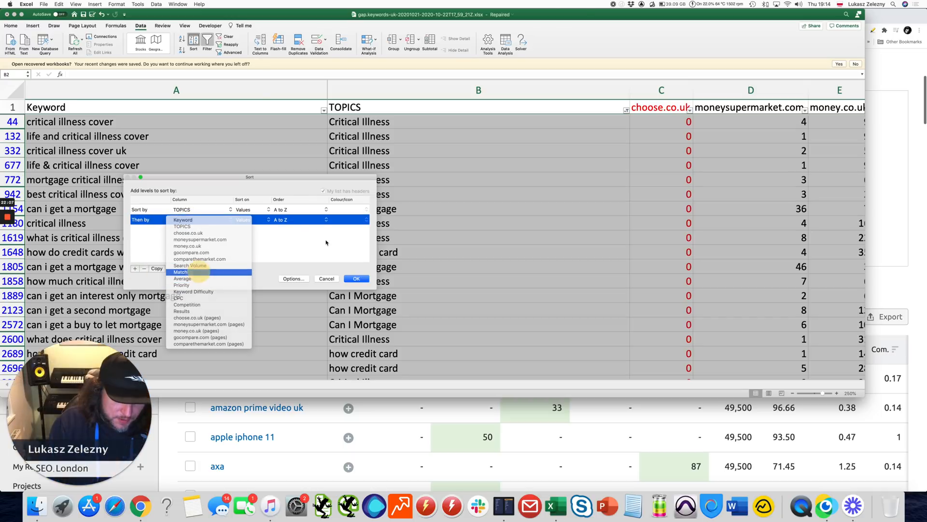
{"action": "left_click", "coordinate": [299, 219]}
{"action": "left_click", "coordinate": [291, 228]}
Add Priority from largest to smallest as the third sort level and apply the sort.
{"action": "left_click", "coordinate": [135, 269]}
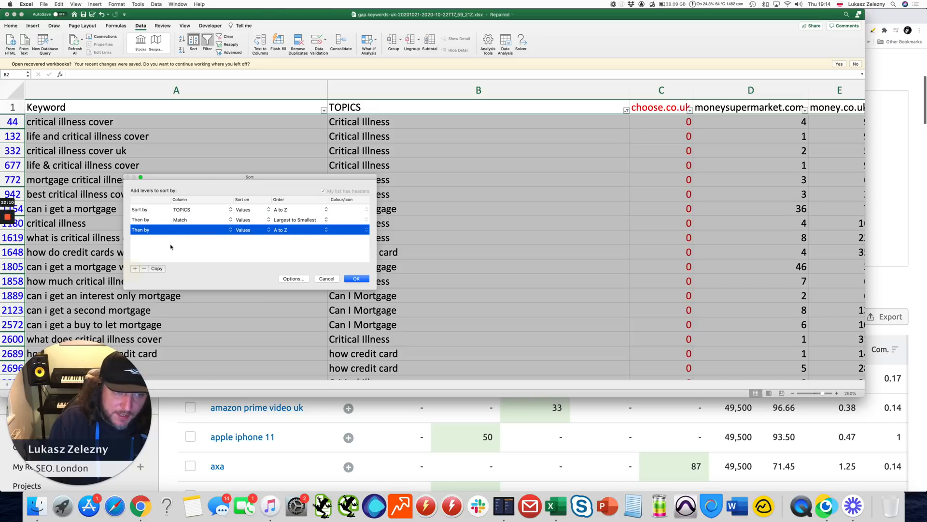
{"action": "left_click", "coordinate": [186, 230]}
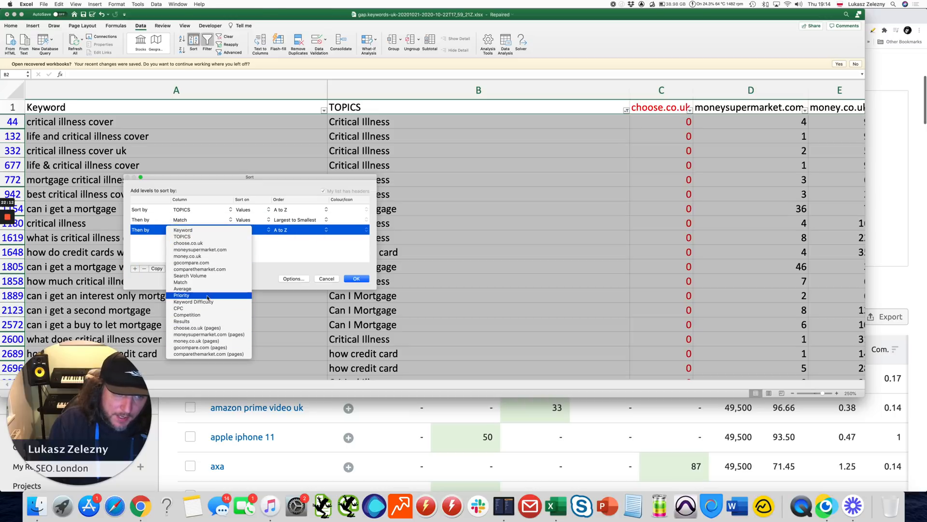
{"action": "left_click", "coordinate": [207, 296]}
{"action": "left_click", "coordinate": [299, 230]}
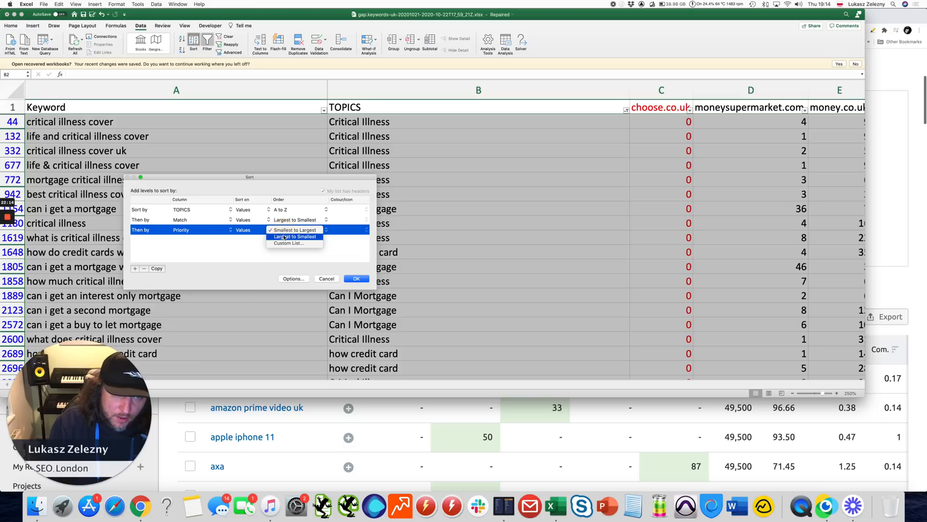
{"action": "left_click", "coordinate": [292, 238]}
{"action": "left_click", "coordinate": [364, 283]}
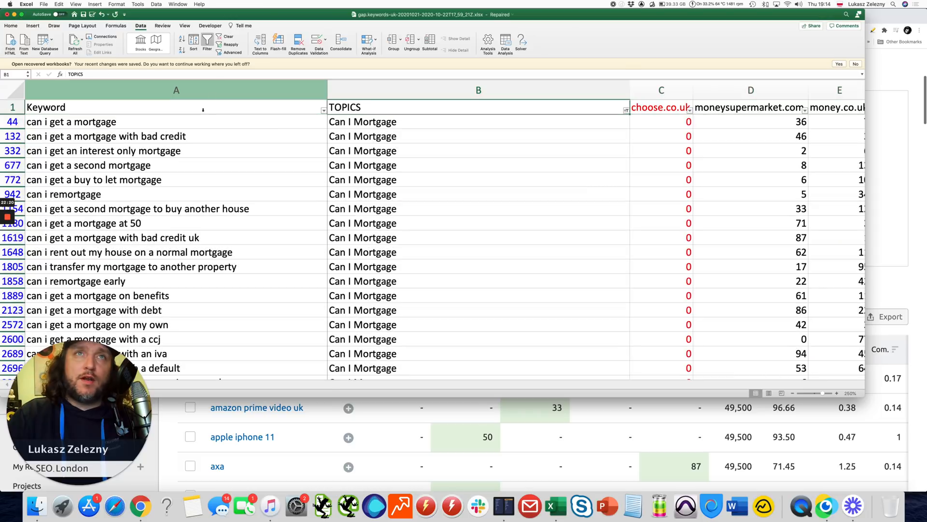
Copy the sorted, filtered table including its headers and all columns, and add a new worksheet.
{"action": "left_click", "coordinate": [203, 109]}
{"action": "key", "text": "super+shift+Right"}
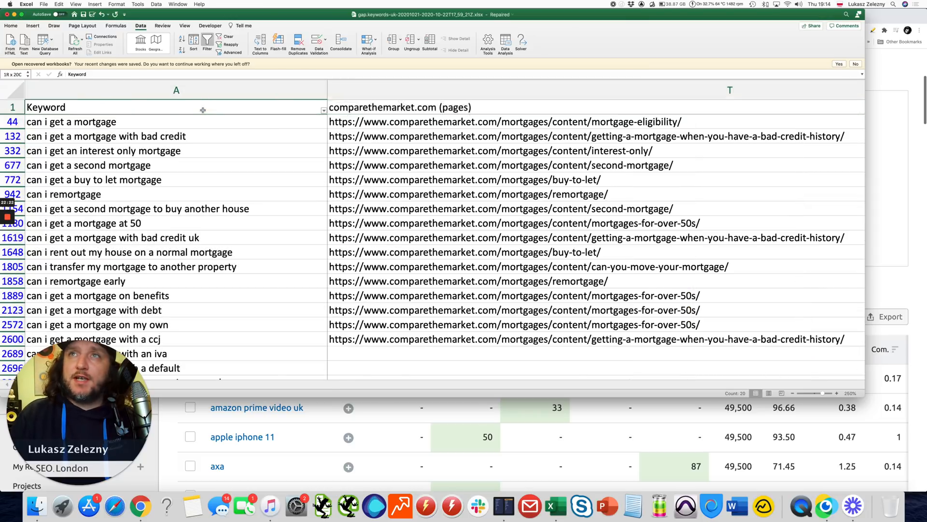
{"action": "key", "text": "super+shift+Down"}
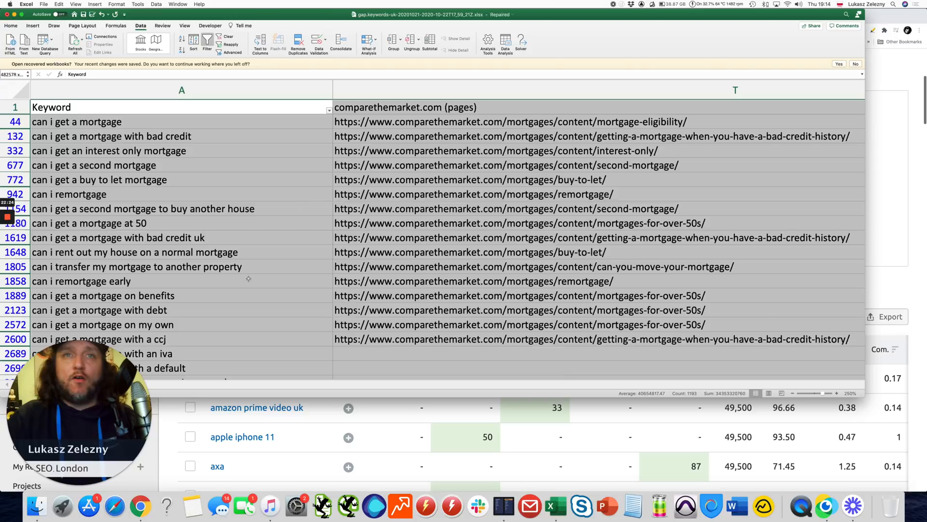
{"action": "key", "text": "super+c"}
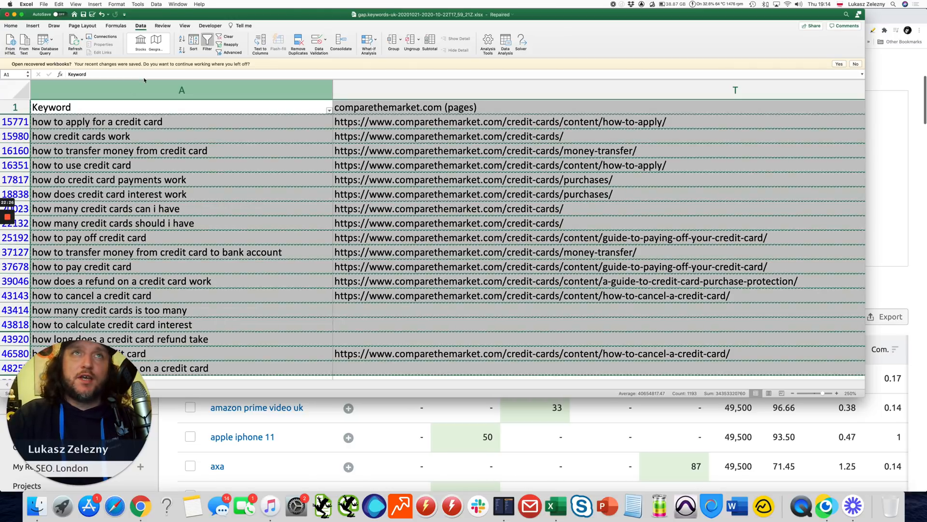
{"action": "left_click_drag", "start_coordinate": [196, 14], "coordinate": [369, 40]}
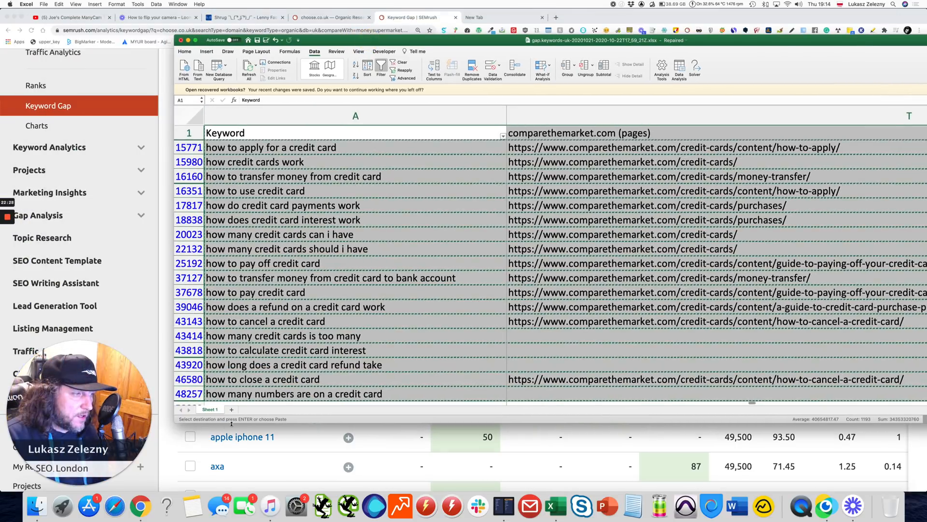
{"action": "left_click", "coordinate": [232, 409]}
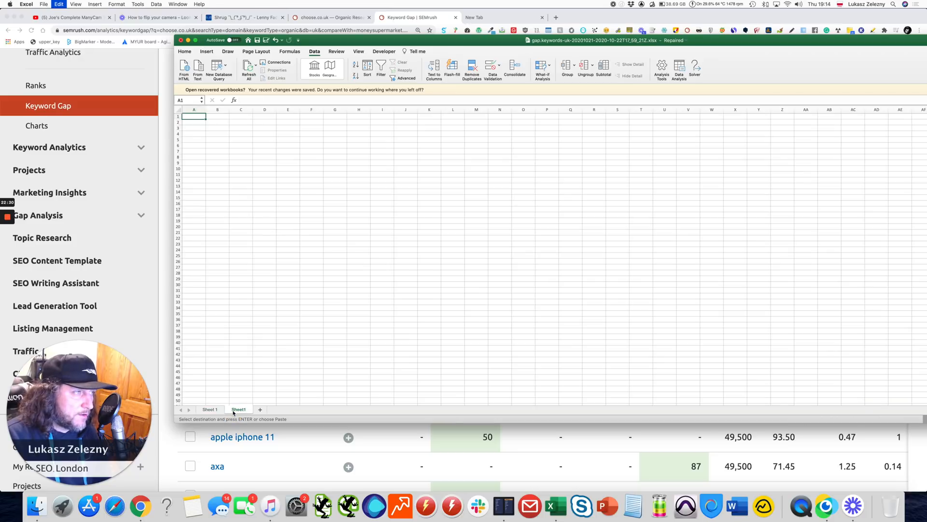
Paste the copied keyword table into the new worksheet and fit all column widths to their contents.
{"action": "key", "text": "super+v"}
{"action": "left_click", "coordinate": [312, 191]}
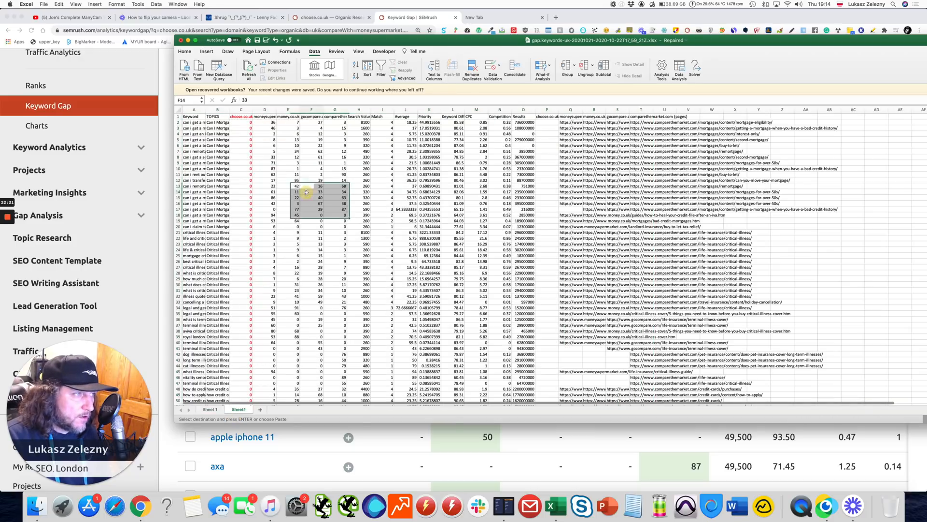
{"action": "left_click", "coordinate": [177, 110]}
{"action": "double_click", "coordinate": [205, 110]}
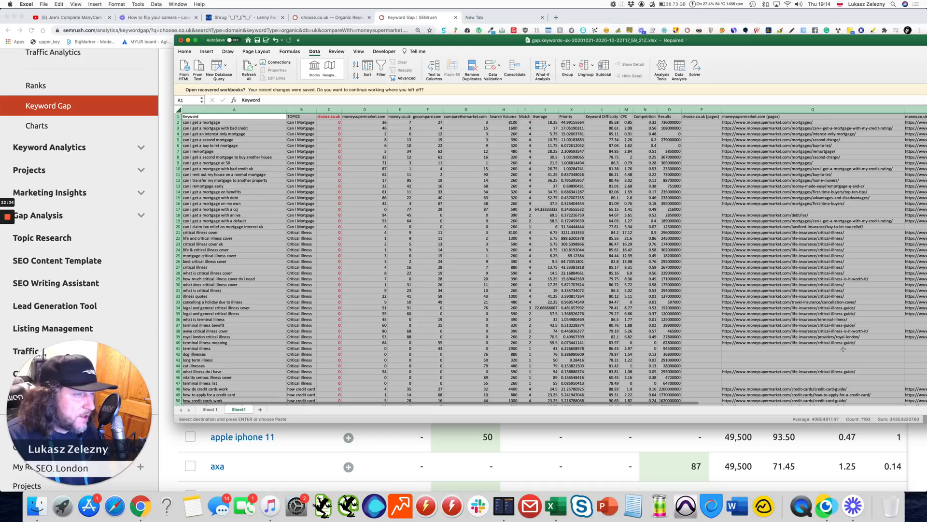
Bring the whole workbook window into view and enlarge the pasted table to 330% zoom.
{"action": "left_click_drag", "start_coordinate": [390, 37], "coordinate": [226, 10]}
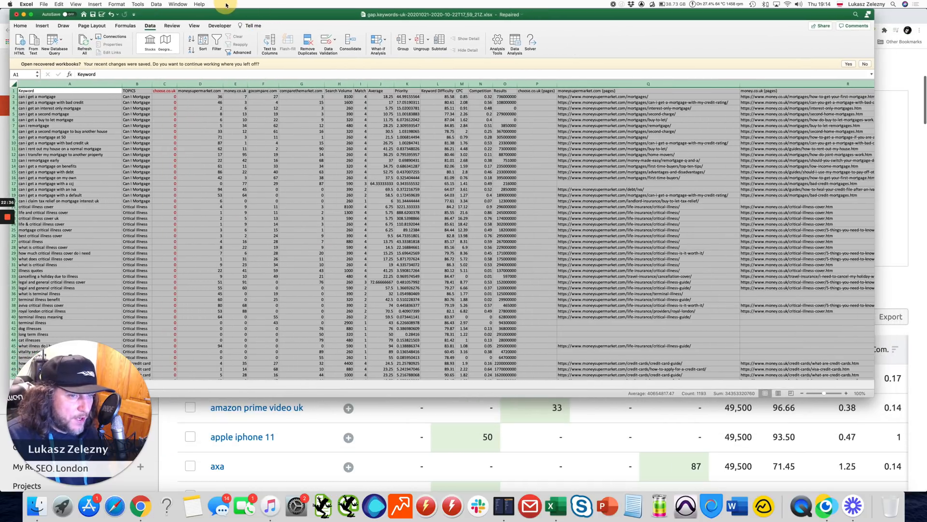
{"action": "left_click", "coordinate": [847, 393]}
{"action": "left_click", "coordinate": [847, 393]}
{"action": "left_click", "coordinate": [847, 393]}
{"action": "left_click", "coordinate": [847, 393]}
{"action": "left_click", "coordinate": [846, 393]}
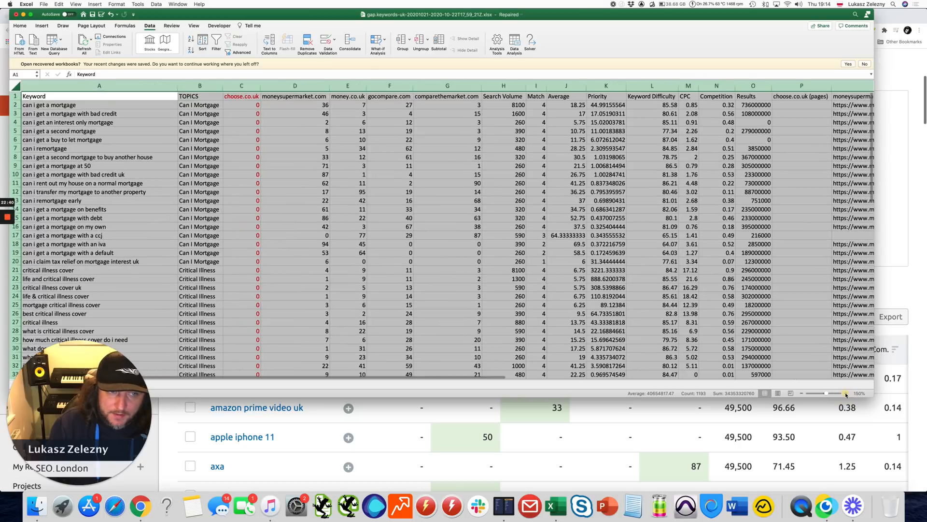
{"action": "left_click", "coordinate": [847, 393]}
{"action": "left_click", "coordinate": [846, 393]}
{"action": "left_click", "coordinate": [847, 393]}
{"action": "left_click", "coordinate": [847, 393]}
{"action": "left_click", "coordinate": [846, 393]}
{"action": "left_click", "coordinate": [846, 394]}
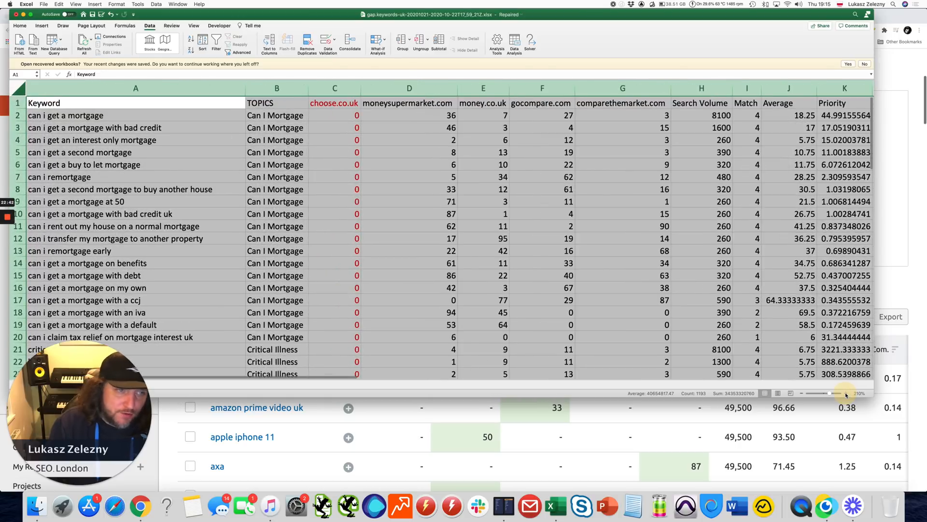
{"action": "left_click", "coordinate": [846, 393]}
{"action": "left_click", "coordinate": [846, 393]}
{"action": "left_click", "coordinate": [846, 393]}
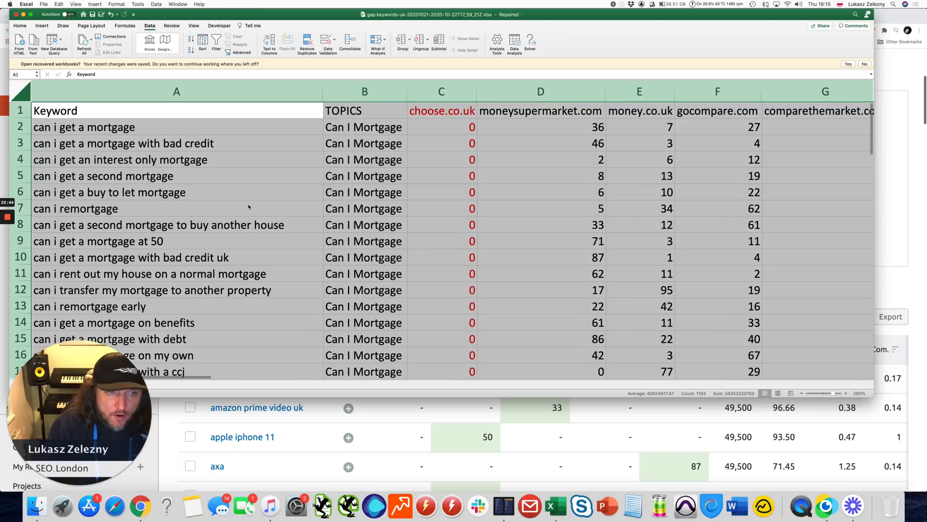
Examine the keywords grouped under the Can I Mortgage topic, from the table header down to the Critical Illness rows.
{"action": "left_click", "coordinate": [242, 193]}
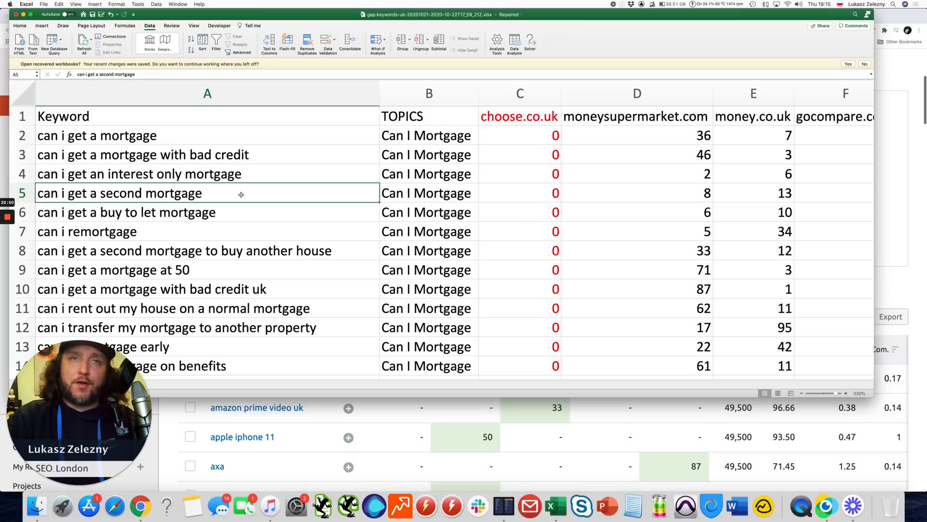
{"action": "scroll", "coordinate": [241, 194], "scroll_direction": "down", "scroll_amount": 1}
{"action": "scroll", "coordinate": [241, 195], "scroll_direction": "up", "scroll_amount": 1}
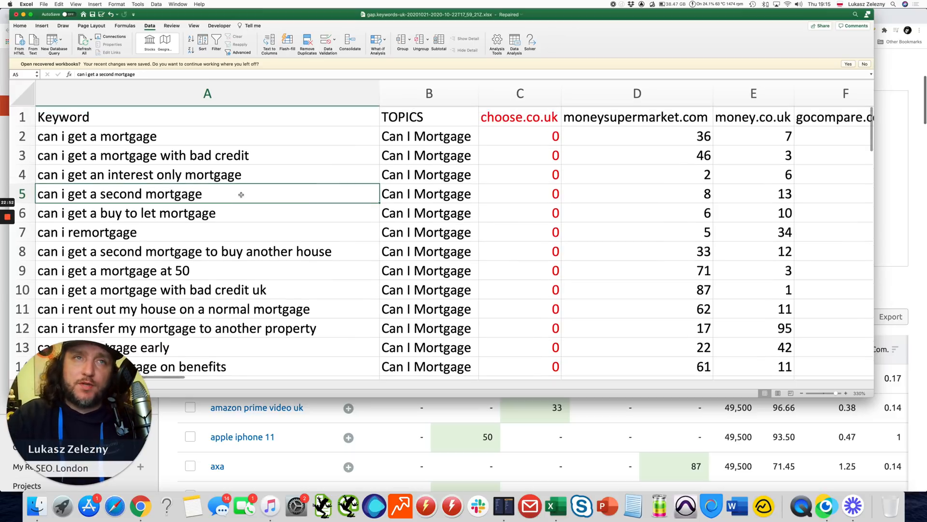
{"action": "scroll", "coordinate": [241, 194], "scroll_direction": "down", "scroll_amount": 5}
{"action": "scroll", "coordinate": [241, 195], "scroll_direction": "down", "scroll_amount": 1}
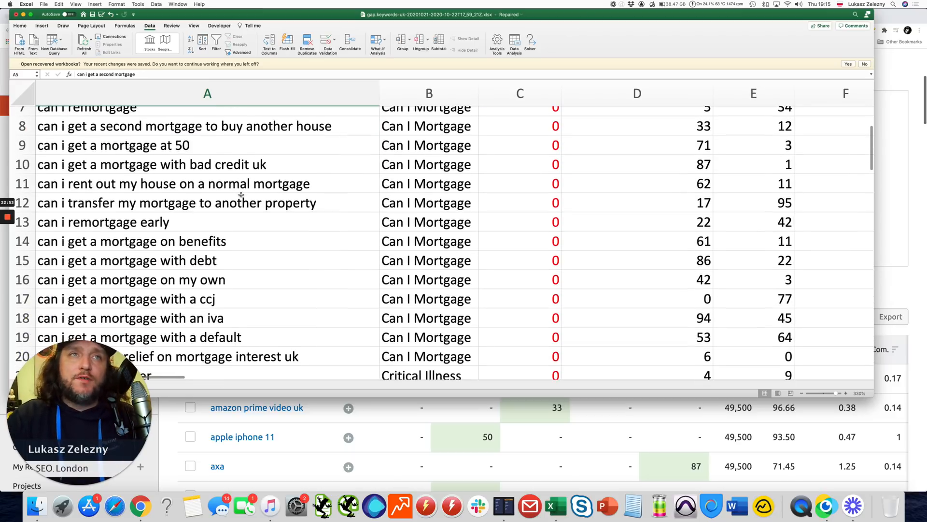
{"action": "left_click", "coordinate": [212, 237]}
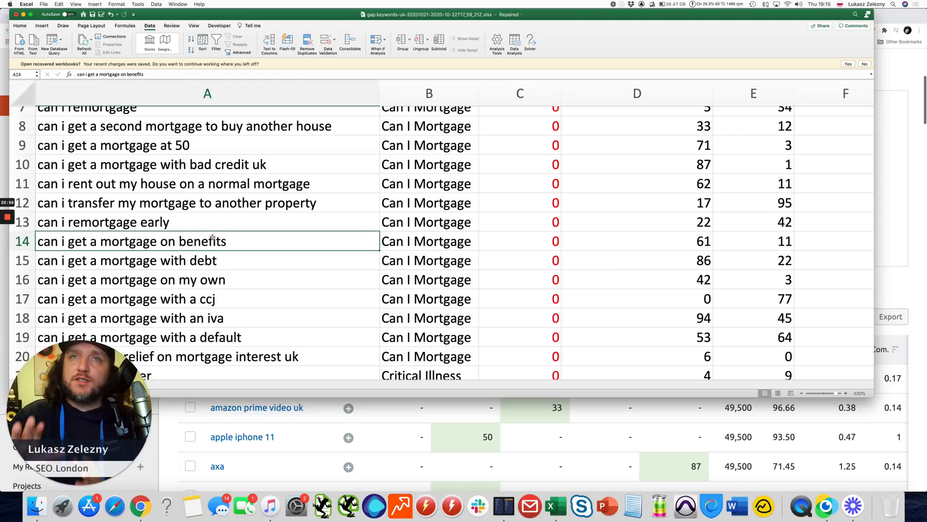
{"action": "scroll", "coordinate": [212, 238], "scroll_direction": "down", "scroll_amount": 5}
{"action": "scroll", "coordinate": [210, 222], "scroll_direction": "up", "scroll_amount": 10}
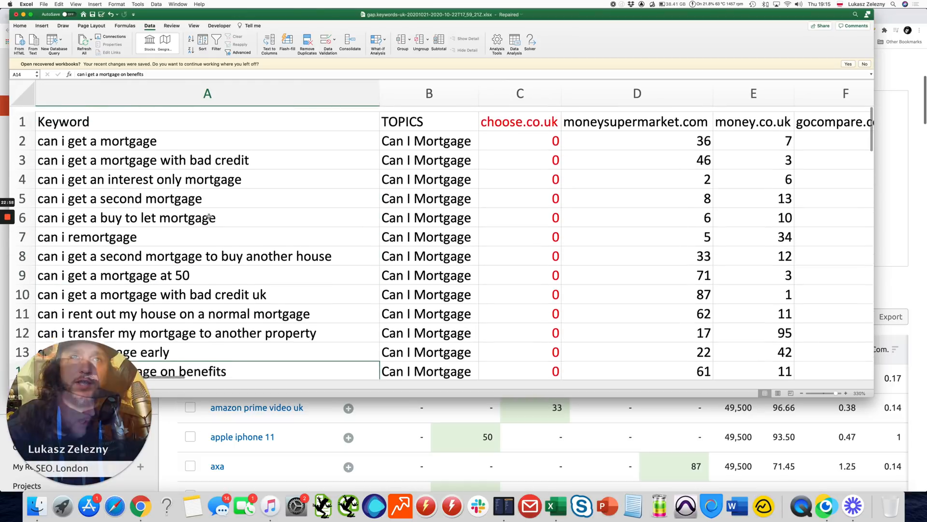
{"action": "left_click_drag", "start_coordinate": [196, 271], "coordinate": [193, 316]}
{"action": "left_click_drag", "start_coordinate": [283, 137], "coordinate": [303, 309]}
{"action": "scroll", "coordinate": [306, 305], "scroll_direction": "down", "scroll_amount": 3}
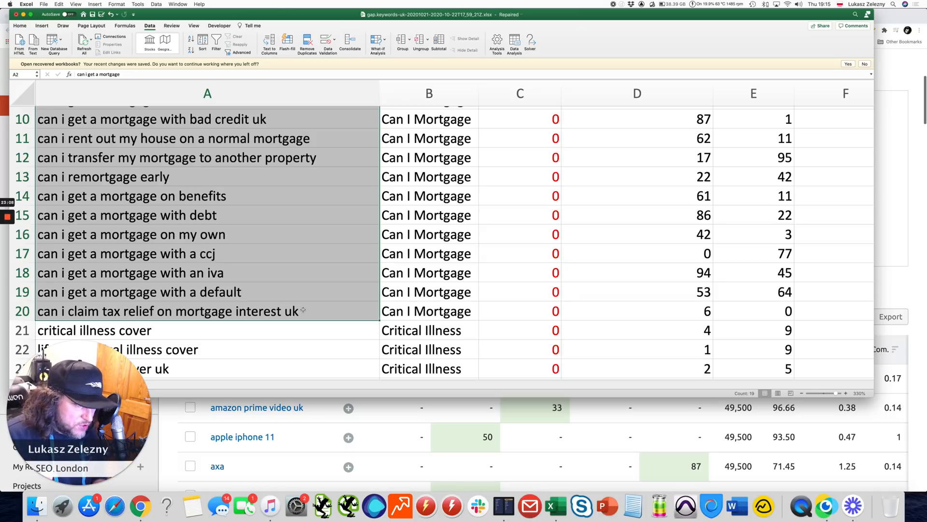
{"action": "scroll", "coordinate": [303, 309], "scroll_direction": "down", "scroll_amount": 1}
{"action": "scroll", "coordinate": [143, 209], "scroll_direction": "up", "scroll_amount": 5}
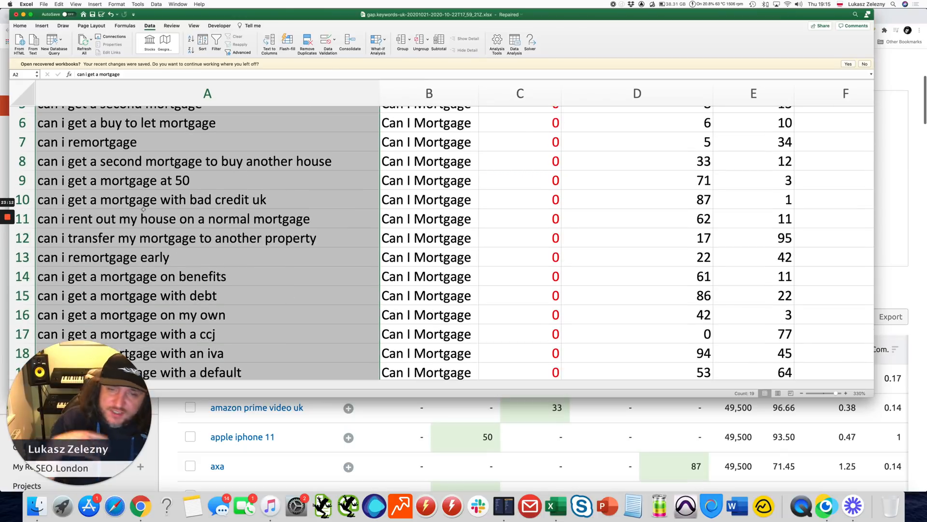
{"action": "scroll", "coordinate": [165, 192], "scroll_direction": "up", "scroll_amount": 4}
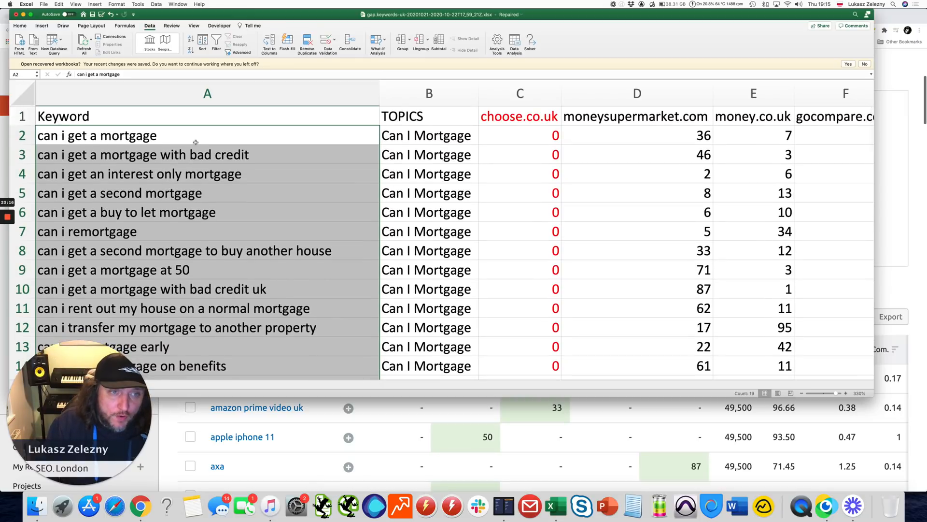
{"action": "left_click", "coordinate": [195, 142]}
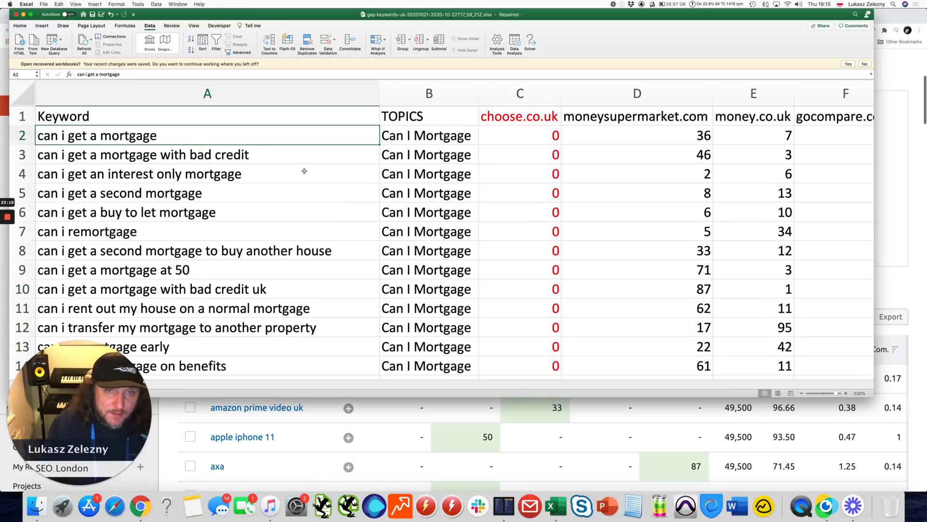
{"action": "left_click", "coordinate": [411, 143]}
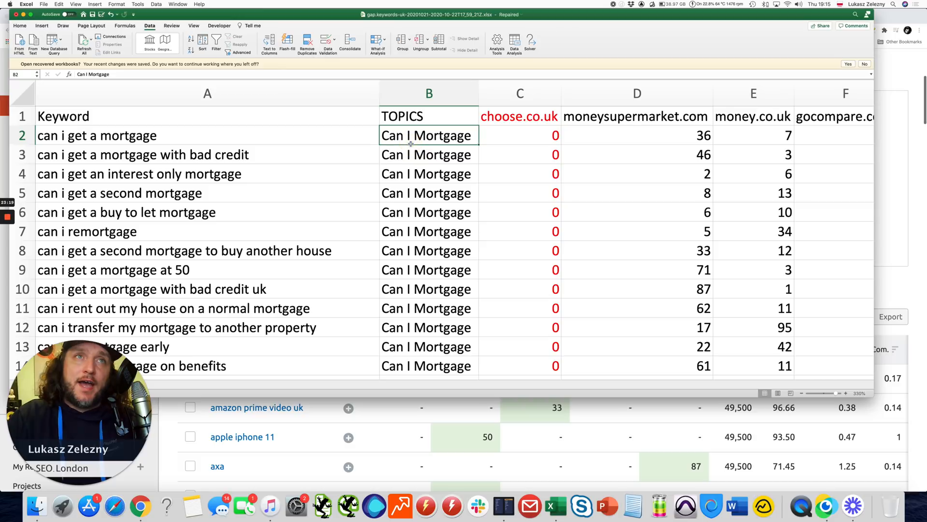
{"action": "left_click", "coordinate": [194, 139]}
{"action": "scroll", "coordinate": [316, 143], "scroll_direction": "down", "scroll_amount": 5}
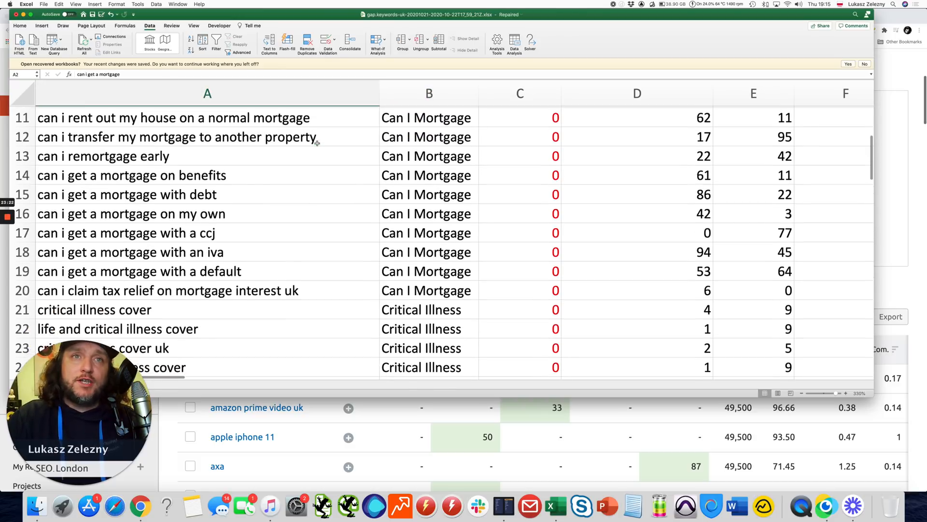
{"action": "scroll", "coordinate": [317, 143], "scroll_direction": "up", "scroll_amount": 5}
Copy the Keyword and TOPICS columns for all Can I Mortgage rows, including headers, and paste them into another new worksheet.
{"action": "left_click_drag", "start_coordinate": [289, 119], "coordinate": [404, 309]}
{"action": "scroll", "coordinate": [403, 308], "scroll_direction": "down", "scroll_amount": 5}
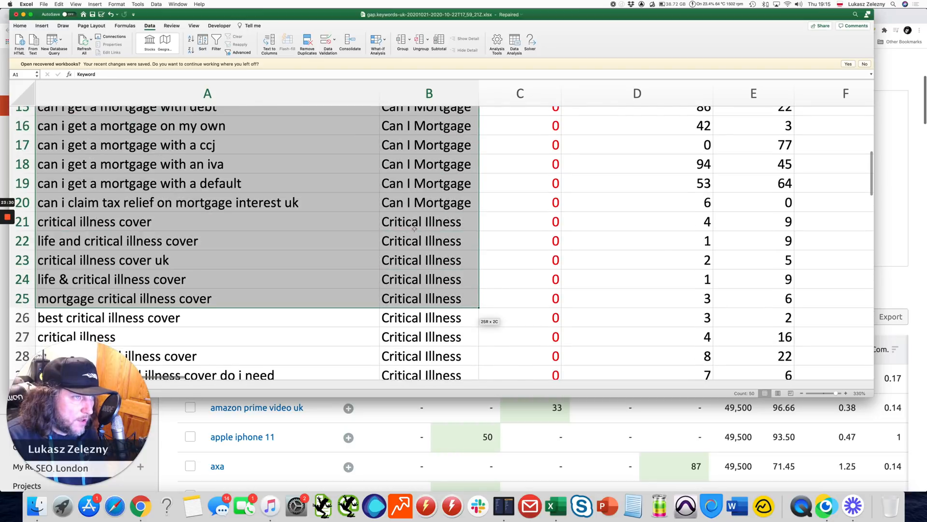
{"action": "left_click_drag", "start_coordinate": [415, 228], "coordinate": [414, 207]}
{"action": "key", "text": "super+c"}
{"action": "scroll", "coordinate": [414, 201], "scroll_direction": "up", "scroll_amount": 5}
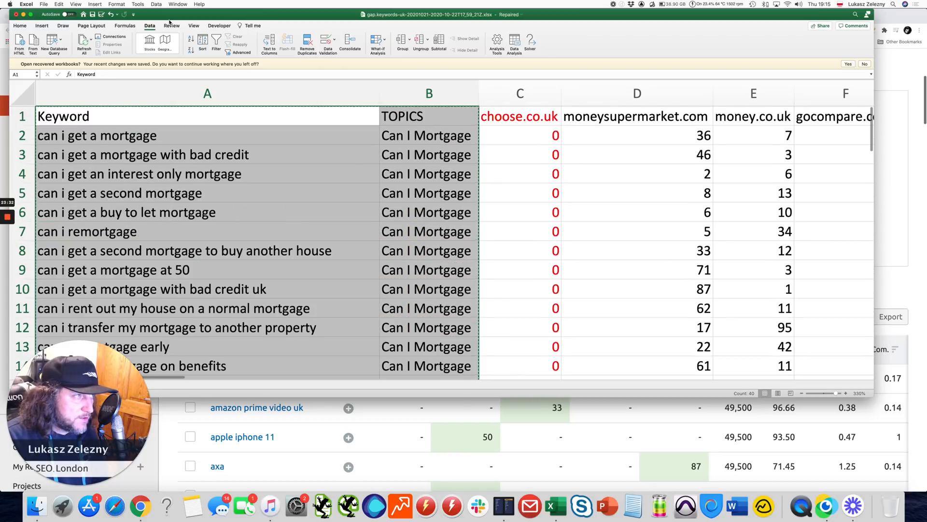
{"action": "left_click_drag", "start_coordinate": [187, 17], "coordinate": [289, 19]}
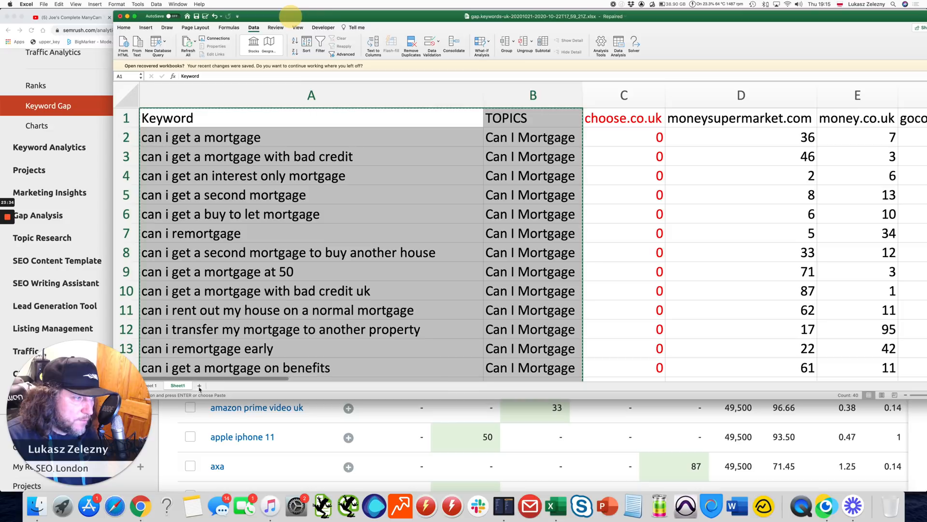
{"action": "left_click", "coordinate": [200, 386]}
{"action": "key", "text": "super+v"}
Copy only the Can I Mortgage keywords in A2:A20 of the new sheet, without the header.
{"action": "left_click", "coordinate": [141, 99]}
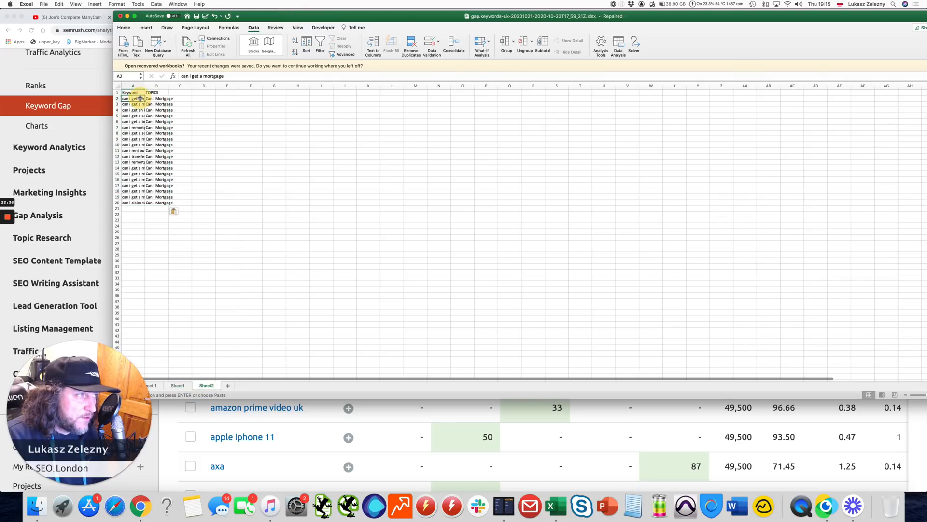
{"action": "key", "text": "super+shift+Down"}
{"action": "key", "text": "super+c"}
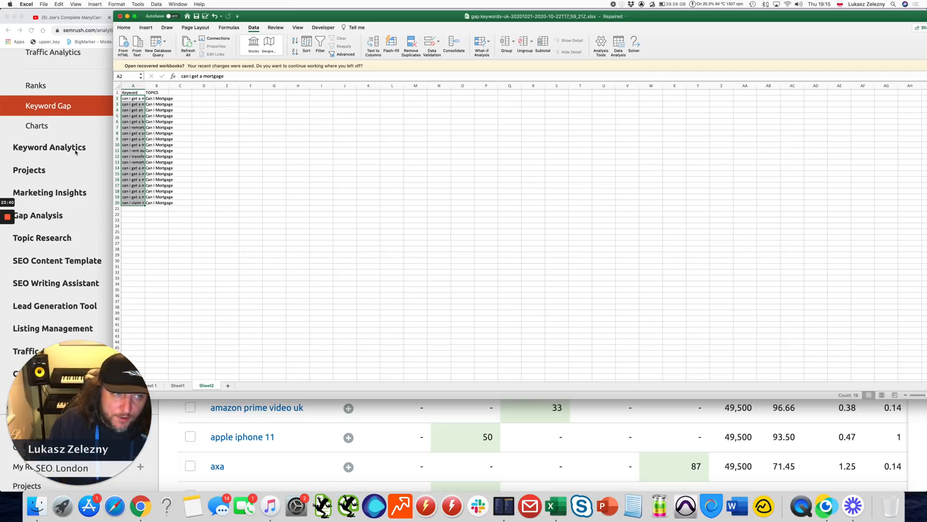
Switch to SEMrush in the browser, open the Keyword Magic Tool and search for "can i mortgage".
{"action": "left_click", "coordinate": [51, 147]}
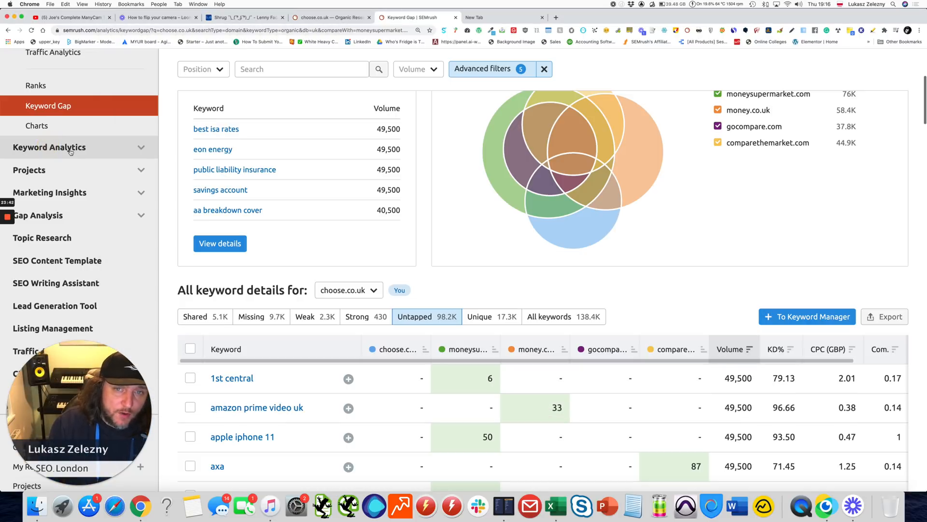
{"action": "left_click", "coordinate": [70, 150]}
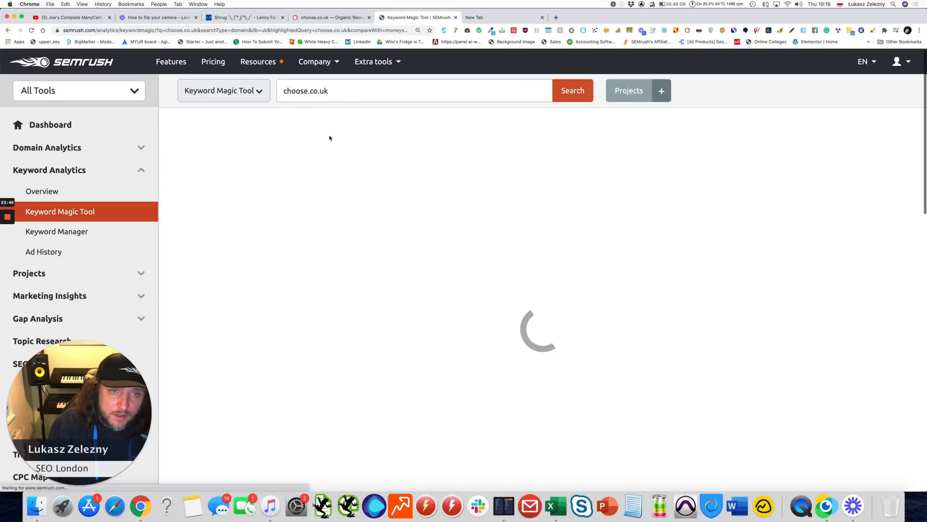
{"action": "left_click", "coordinate": [335, 92]}
{"action": "type", "text": "can"}
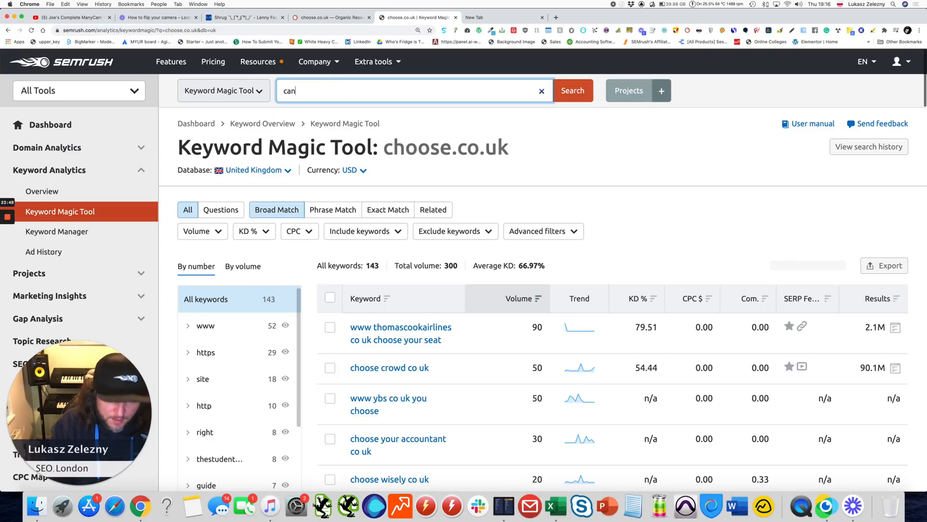
{"action": "type", "text": " i mortg"}
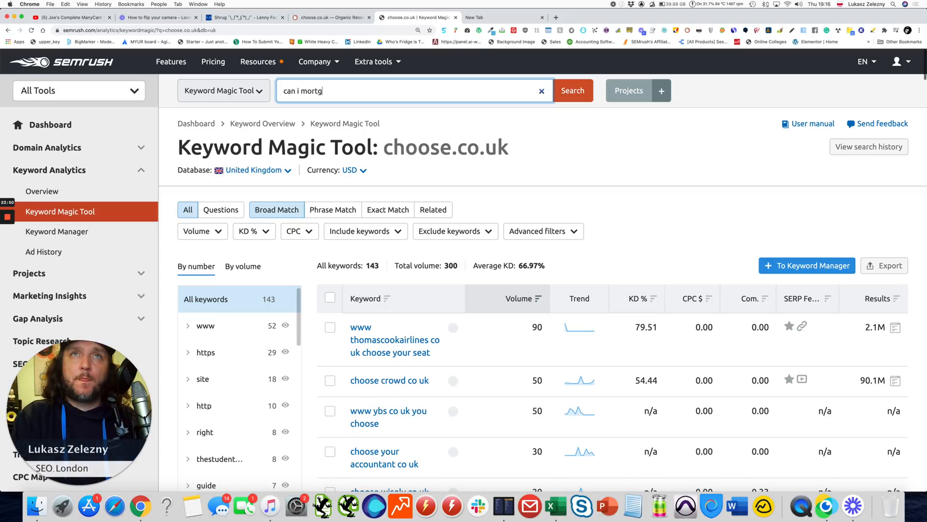
{"action": "type", "text": "age"}
{"action": "left_click", "coordinate": [572, 91]}
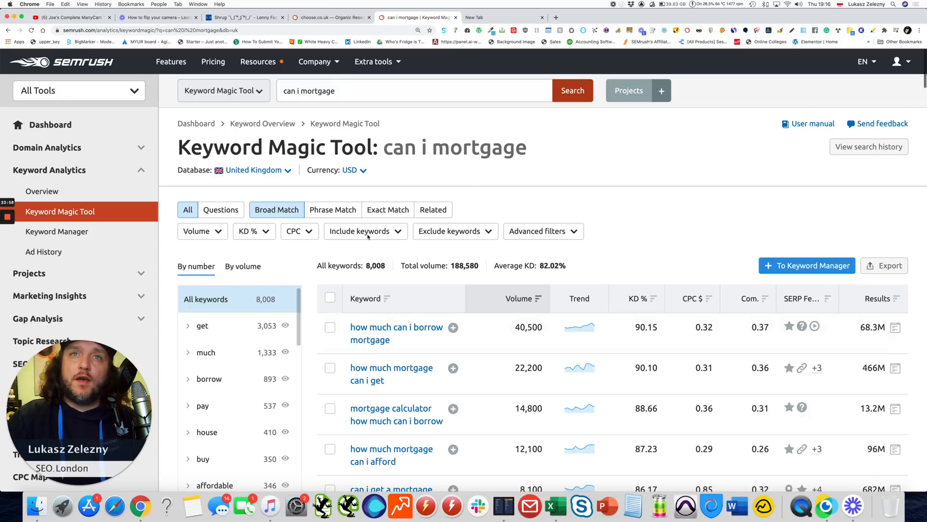
Shorten the keyword search to "can i" and restrict the results to Exact Match.
{"action": "double_click", "coordinate": [317, 91]}
{"action": "key", "text": "BackSpace"}
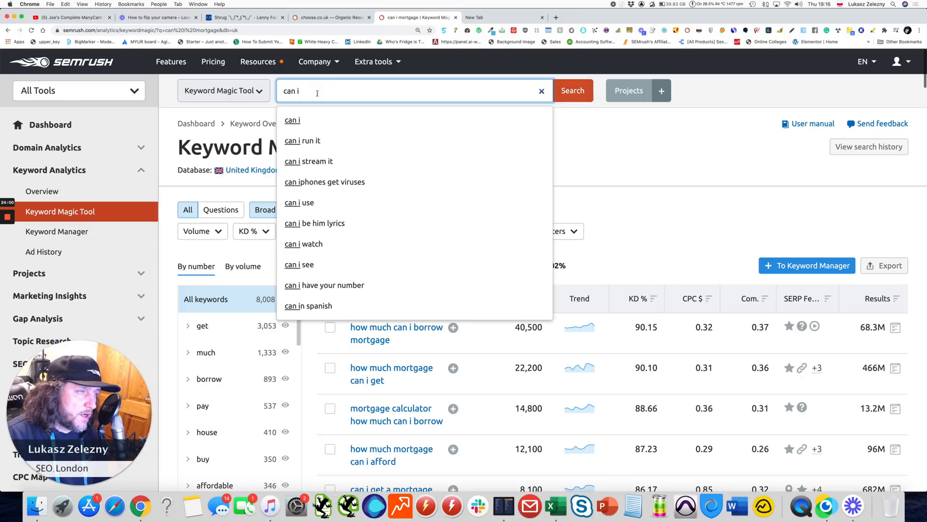
{"action": "left_click", "coordinate": [312, 120]}
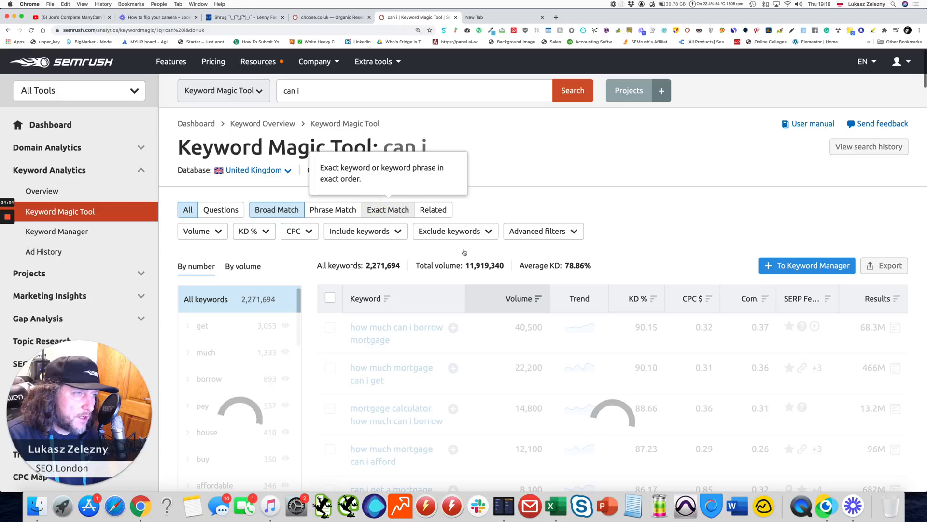
Filter the results to include any of the keywords "mortgage" and "mortgages", and look over the resulting list.
{"action": "left_click", "coordinate": [554, 233]}
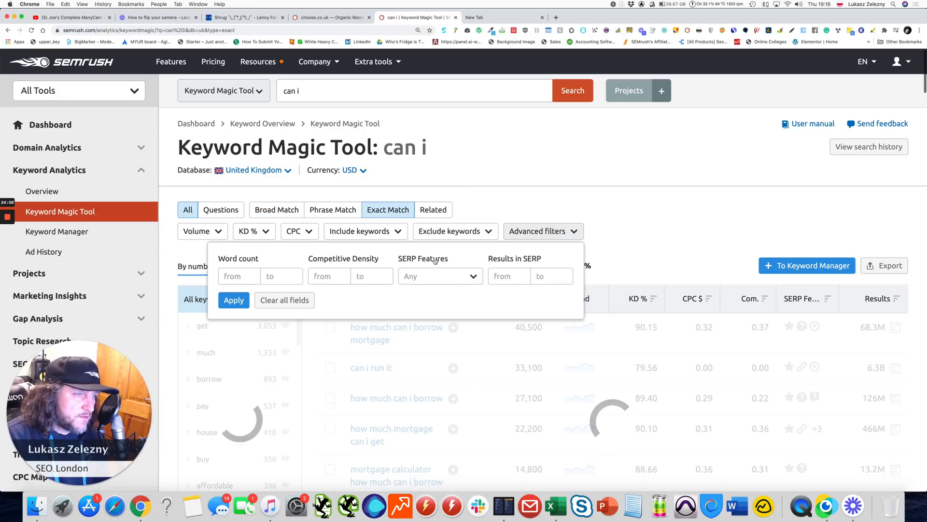
{"action": "left_click", "coordinate": [367, 232]}
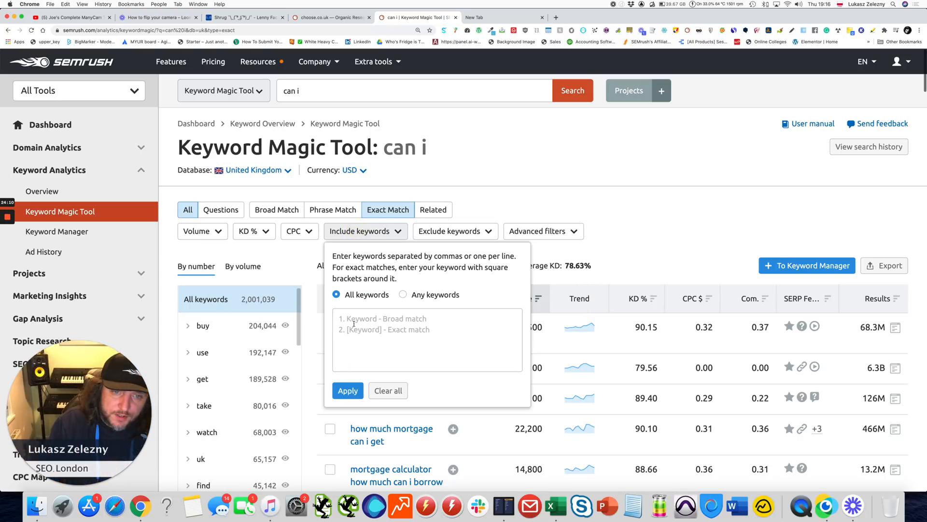
{"action": "left_click", "coordinate": [368, 318]}
{"action": "key", "text": "super+v"}
{"action": "key", "text": "Return"}
{"action": "key", "text": "super+v"}
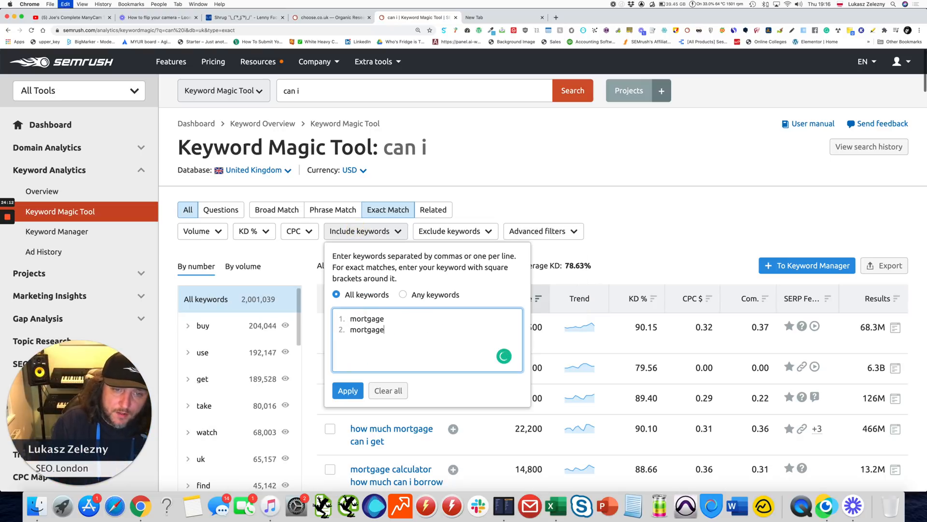
{"action": "left_click", "coordinate": [425, 293]}
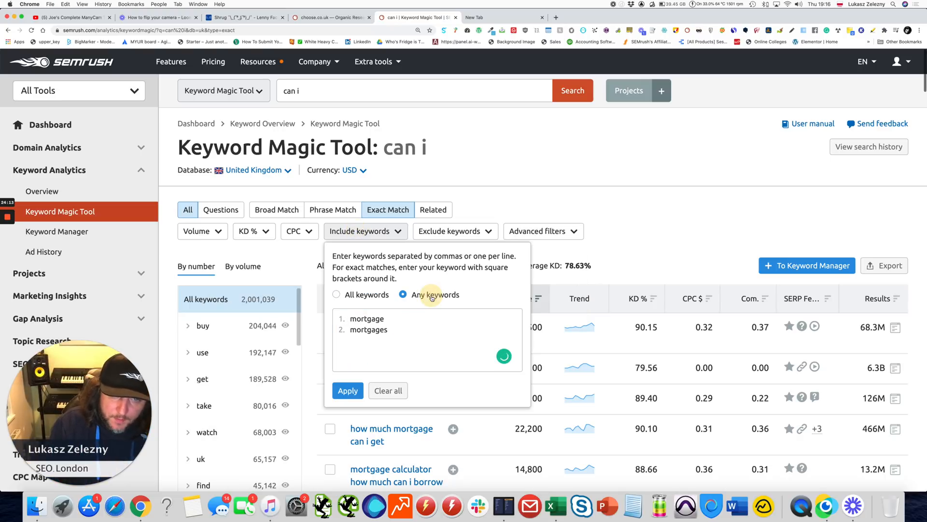
{"action": "left_click", "coordinate": [354, 390]}
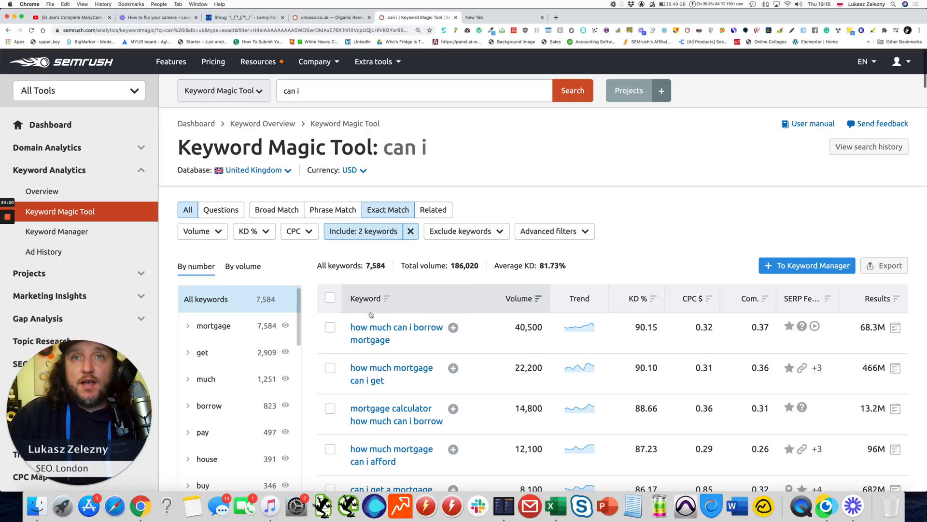
{"action": "scroll", "coordinate": [408, 295], "scroll_direction": "down", "scroll_amount": 5}
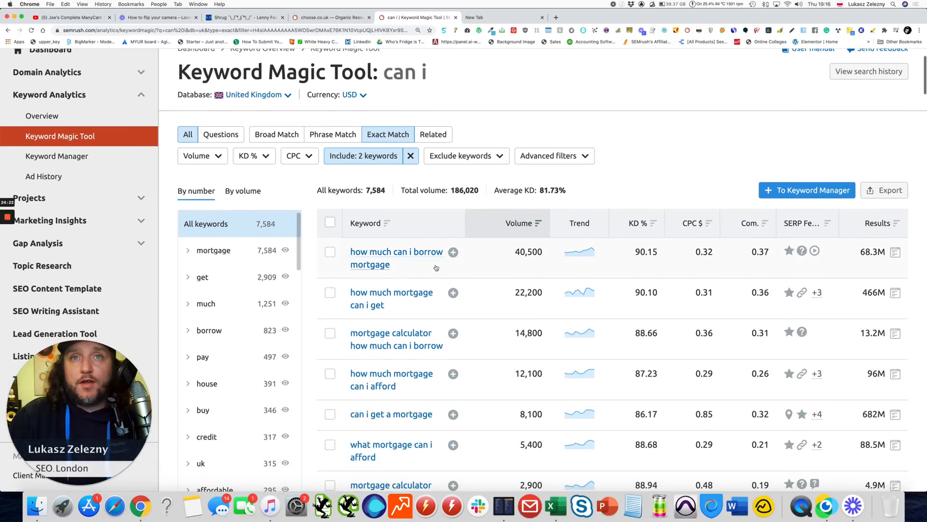
{"action": "scroll", "coordinate": [436, 268], "scroll_direction": "down", "scroll_amount": 2}
{"action": "scroll", "coordinate": [411, 242], "scroll_direction": "up", "scroll_amount": 7}
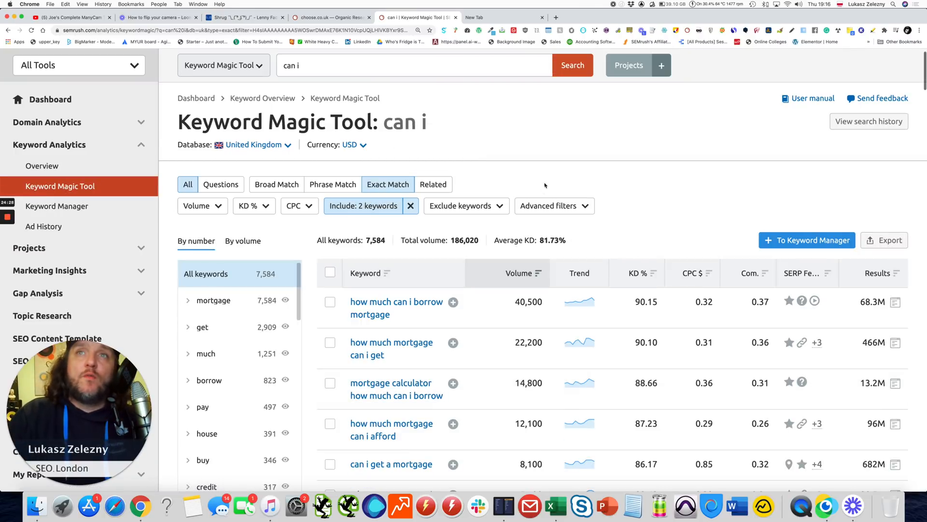
{"action": "left_click", "coordinate": [455, 209]}
{"action": "left_click", "coordinate": [498, 164]}
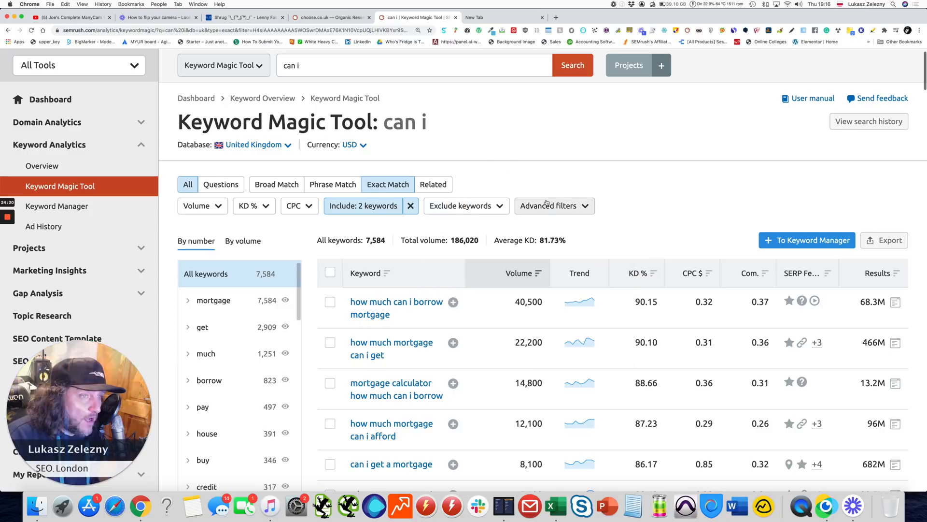
{"action": "left_click", "coordinate": [547, 204]}
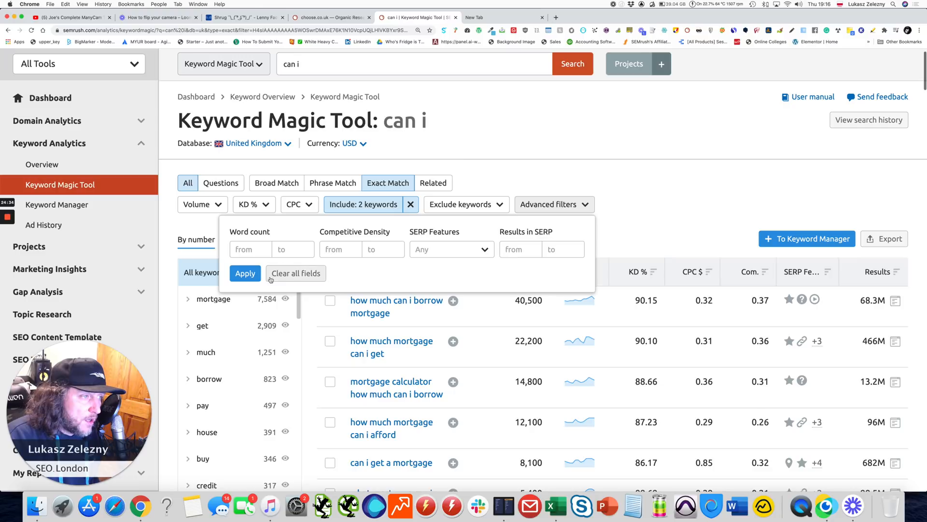
Filter the keyword results to a custom search volume range from 1,000 to 10,000,000.
{"action": "left_click", "coordinate": [203, 204]}
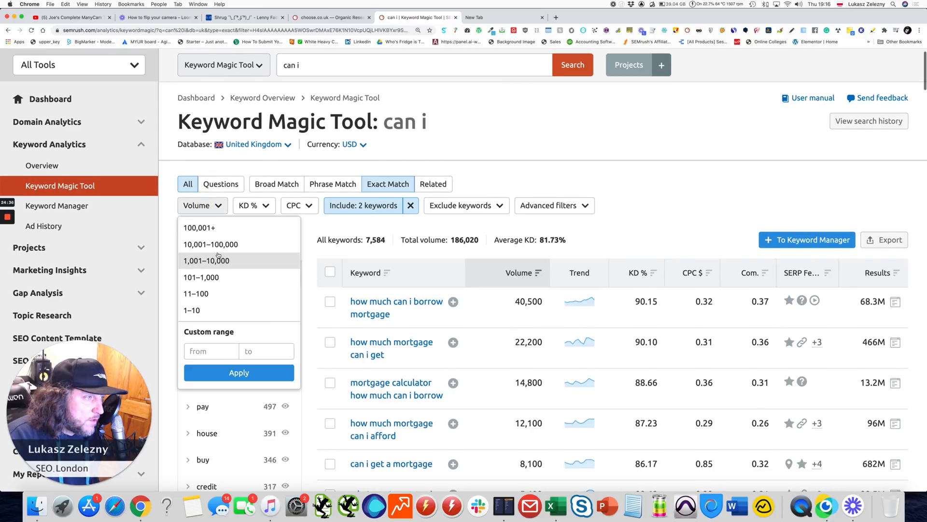
{"action": "left_click", "coordinate": [198, 346]}
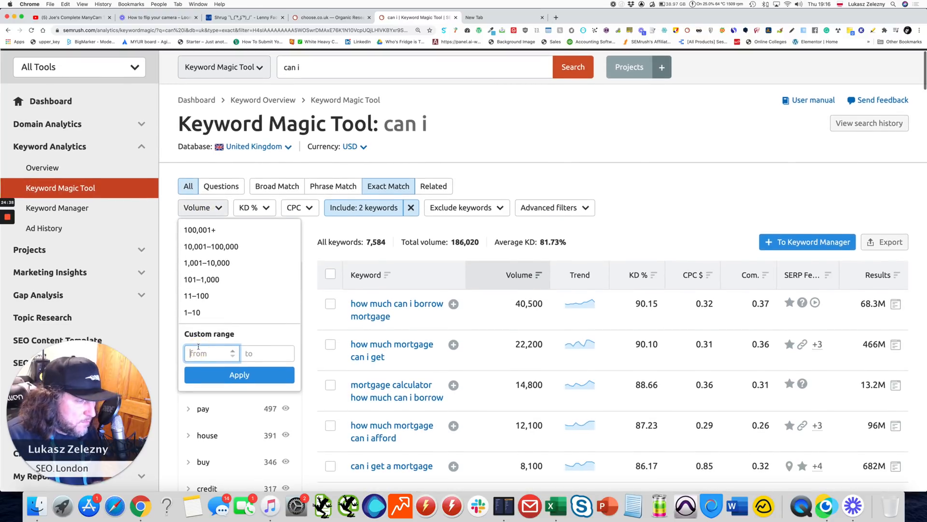
{"action": "type", "text": "1000"}
{"action": "key", "text": "Tab"}
{"action": "type", "text": "10000000"}
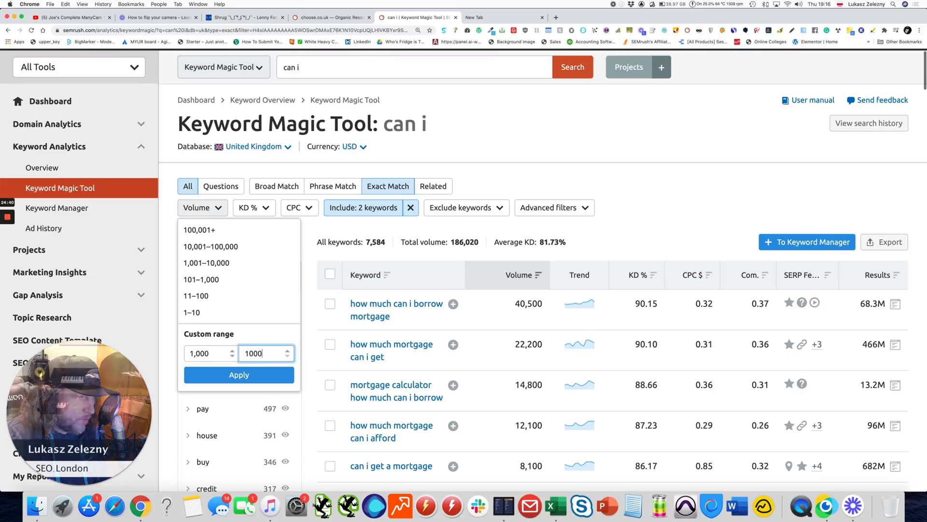
{"action": "left_click", "coordinate": [240, 374]}
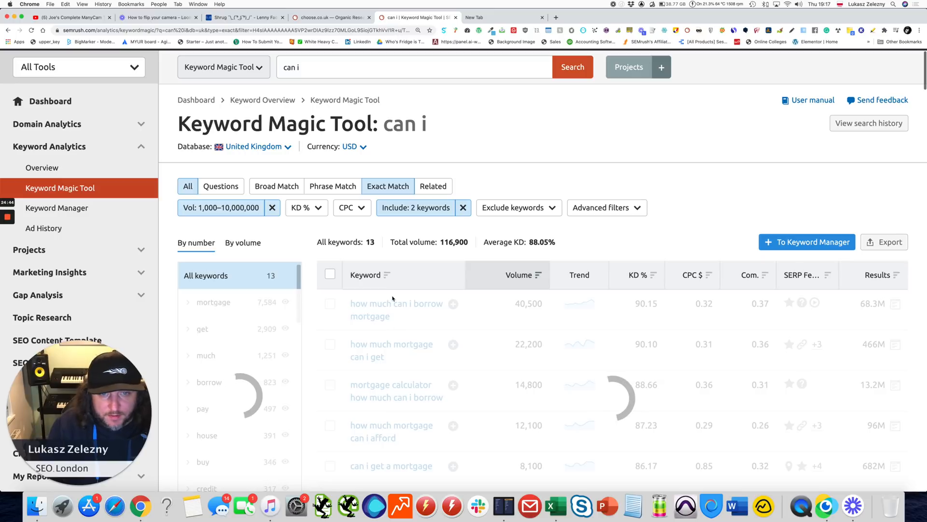
Export the filtered keyword list as an XLSX file and open the downloaded workbook in Excel.
{"action": "scroll", "coordinate": [372, 261], "scroll_direction": "up", "scroll_amount": 1}
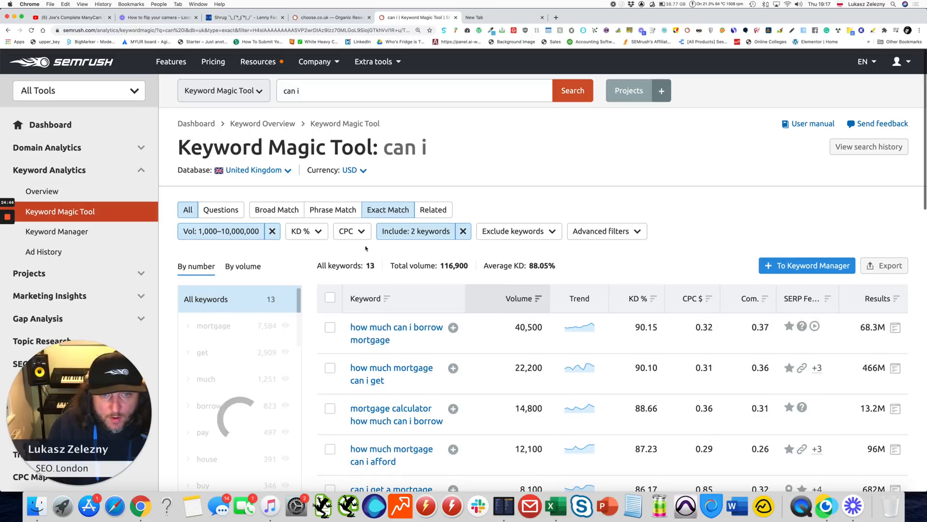
{"action": "left_click", "coordinate": [884, 265]}
{"action": "left_click", "coordinate": [746, 403]}
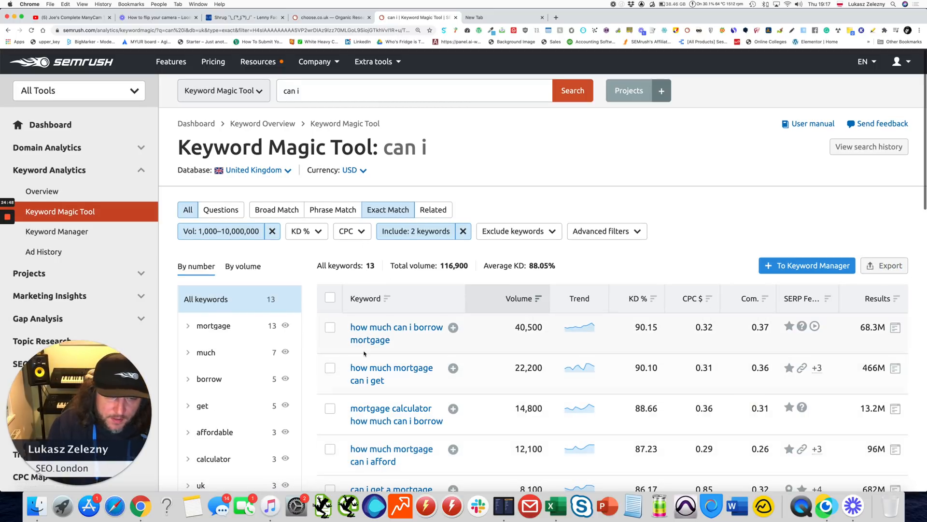
{"action": "left_click", "coordinate": [23, 484]}
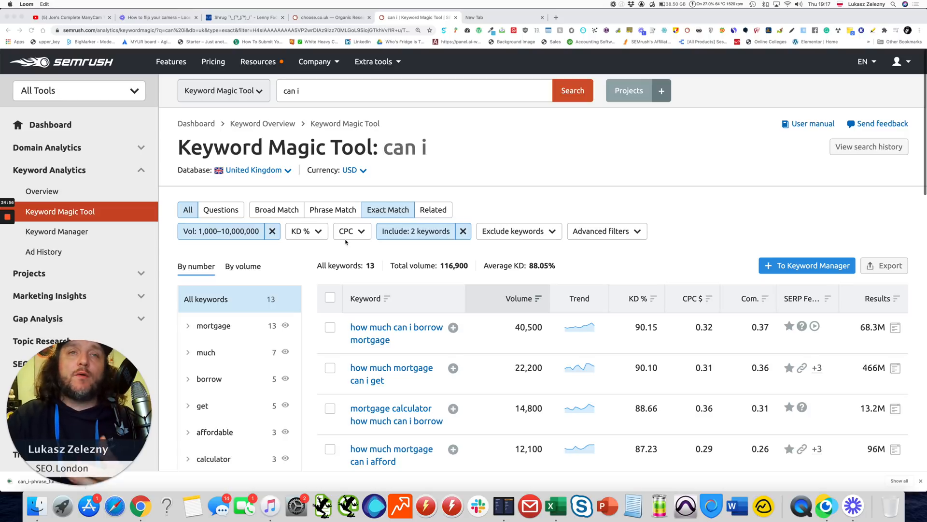
{"action": "left_click", "coordinate": [91, 374]}
{"action": "left_click_drag", "start_coordinate": [93, 377], "coordinate": [205, 377]}
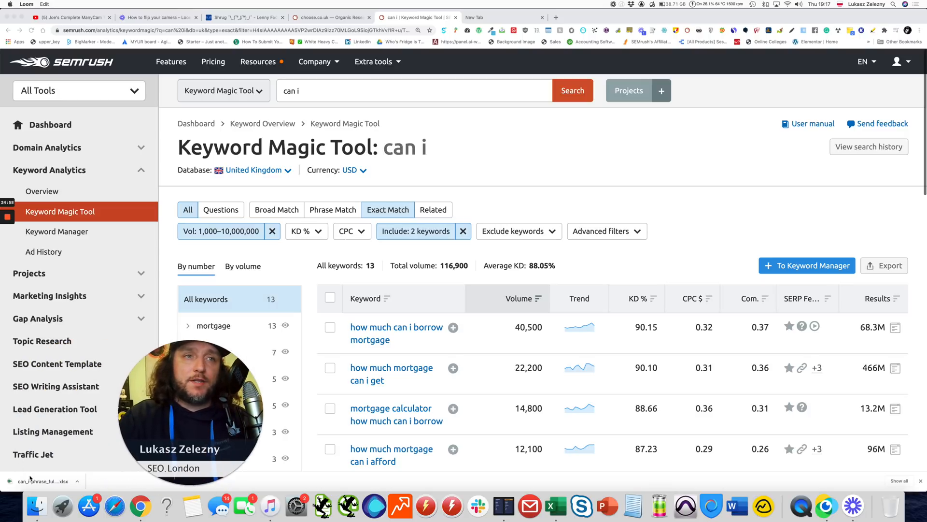
{"action": "left_click", "coordinate": [33, 481]}
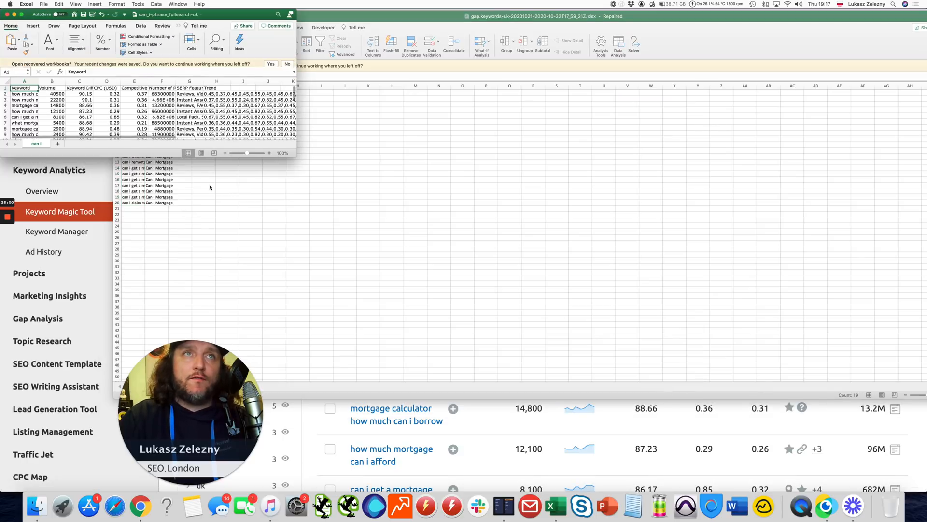
Copy the Keyword and Volume columns, A1:B14, of the exported workbook.
{"action": "key", "text": "Up"}
{"action": "key", "text": "shift+Right"}
{"action": "key", "text": "shift+super+Down"}
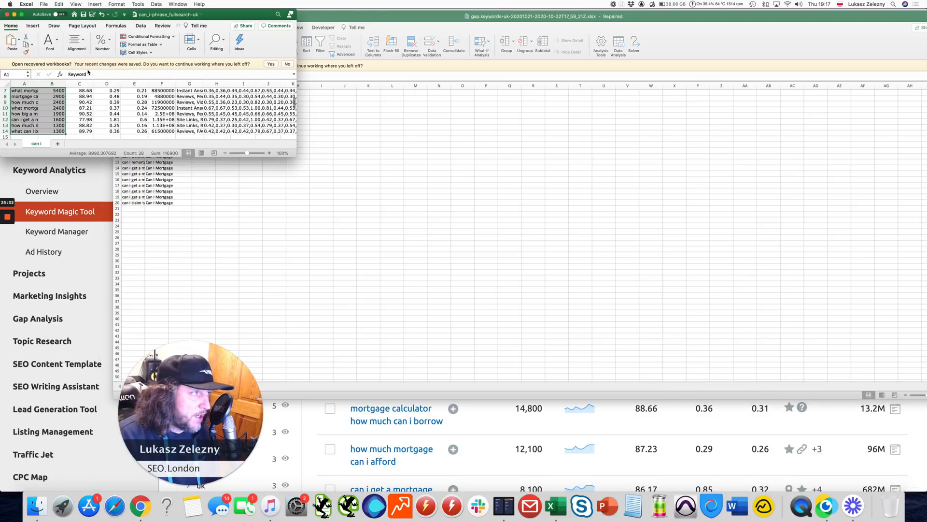
{"action": "key", "text": "super+c"}
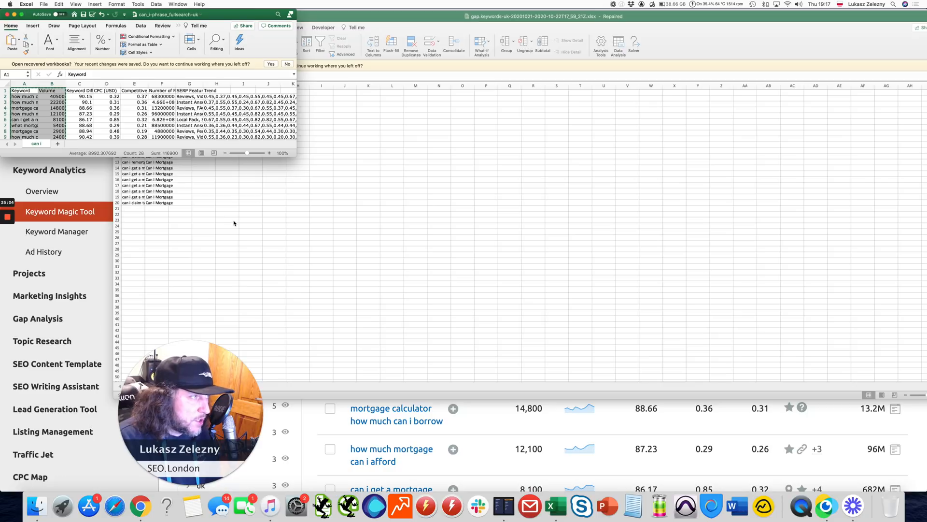
Paste the copied columns at G1 of the Can I Mortgage sheet in the gap keywords workbook, fitting columns A and G to their contents.
{"action": "left_click", "coordinate": [234, 223]}
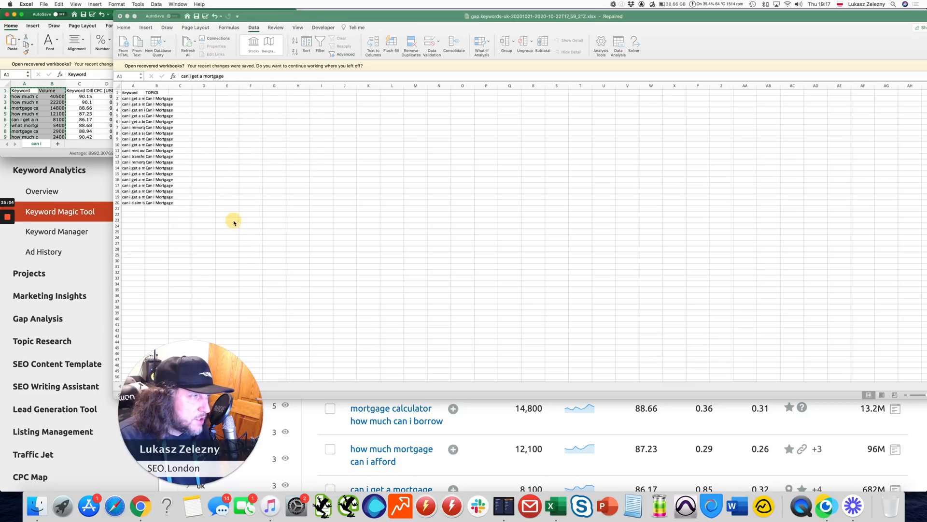
{"action": "double_click", "coordinate": [144, 85]}
{"action": "left_click", "coordinate": [349, 93]}
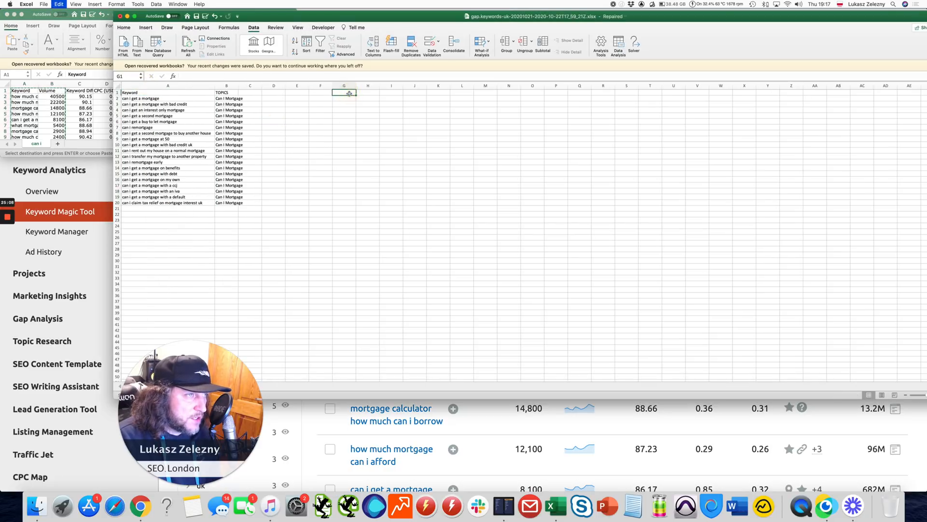
{"action": "key", "text": "super+v"}
{"action": "left_click", "coordinate": [297, 145]}
{"action": "double_click", "coordinate": [357, 85]}
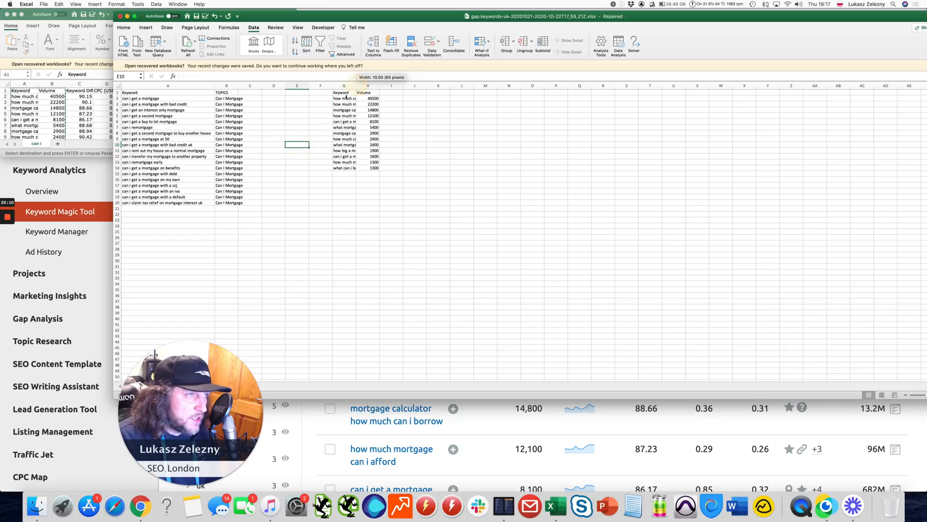
{"action": "left_click", "coordinate": [254, 208]}
Enter the formula =VLOOKUP(A:A,G:G,1,FALSE) in I2 to compare the gap keywords with the exported ones.
{"action": "left_click", "coordinate": [457, 94]}
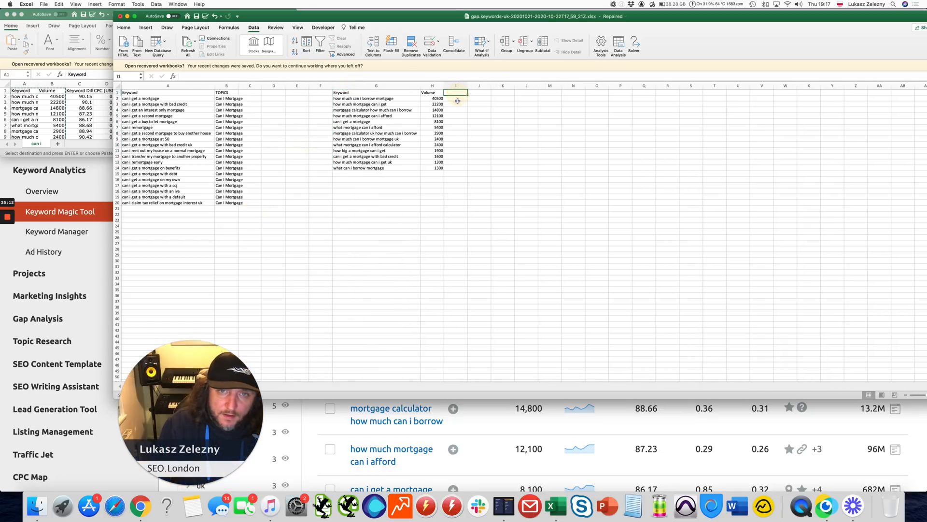
{"action": "type", "text": "=vlooku"}
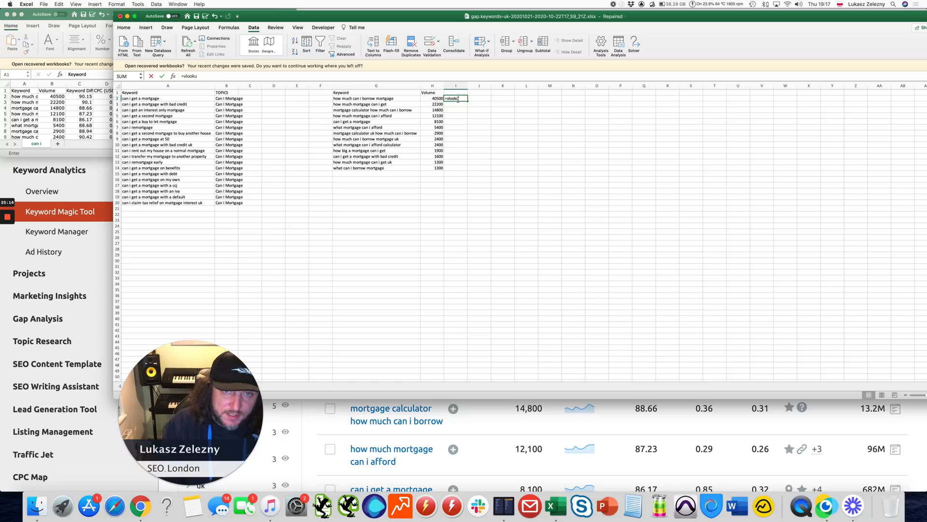
{"action": "key", "text": "BackSpace"}
{"action": "key", "text": "BackSpace"}
{"action": "key", "text": "BackSpace"}
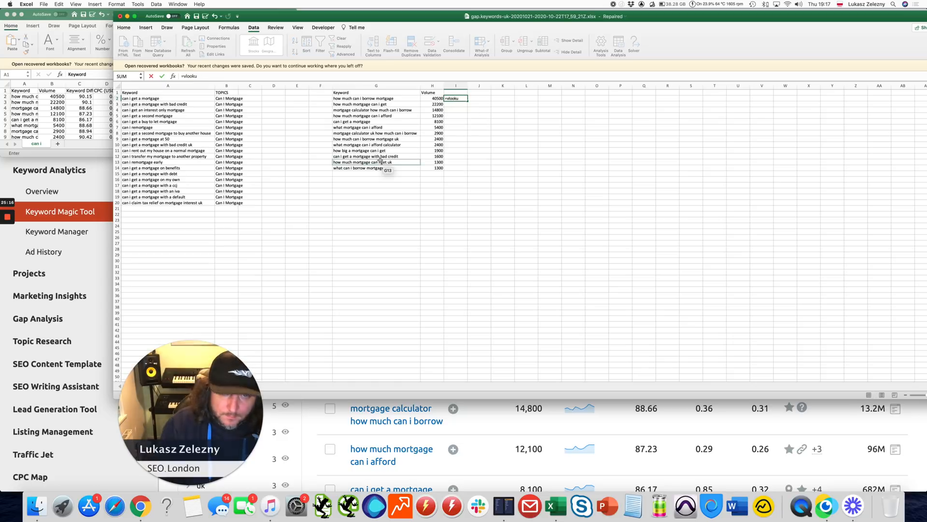
{"action": "type", "text": "p("}
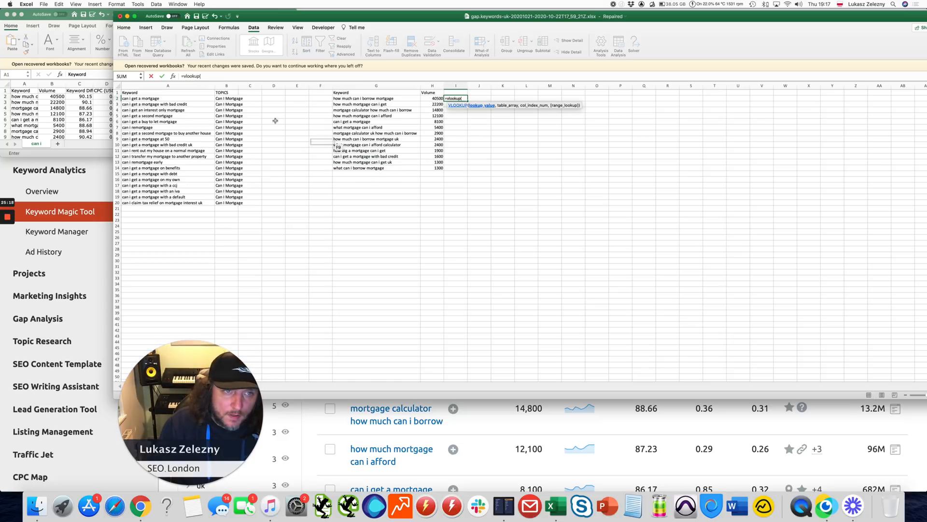
{"action": "left_click", "coordinate": [147, 83]}
{"action": "type", "text": ","}
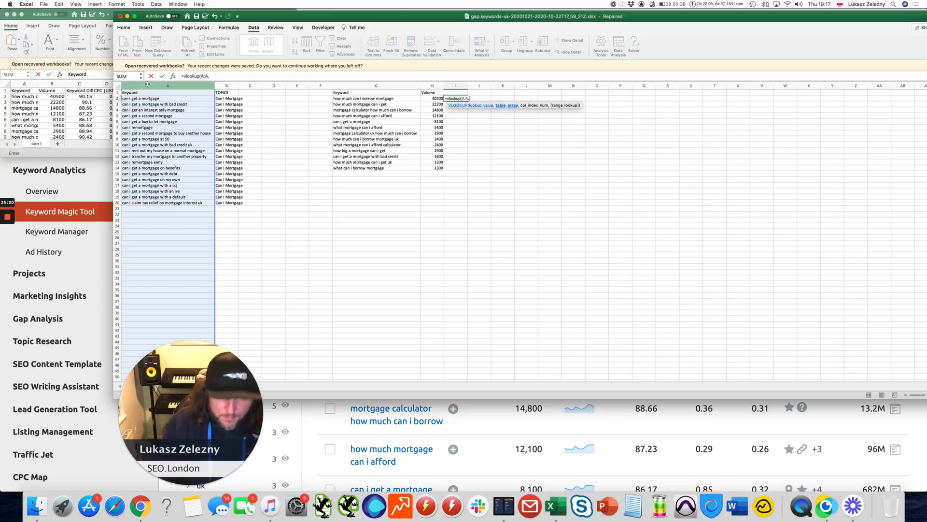
{"action": "left_click", "coordinate": [354, 83]}
{"action": "type", "text": ",1,"}
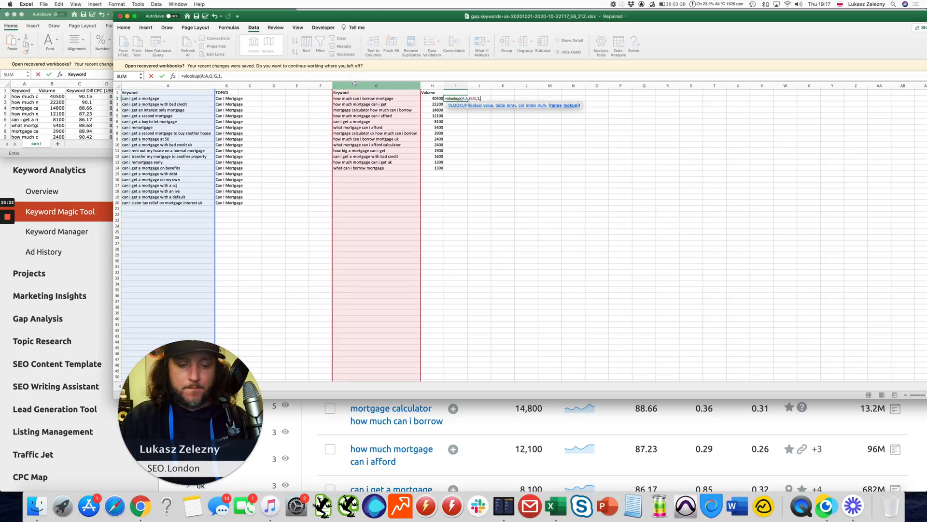
{"action": "type", "text": "FALSE"}
{"action": "key", "text": "Return"}
{"action": "key", "text": "Return"}
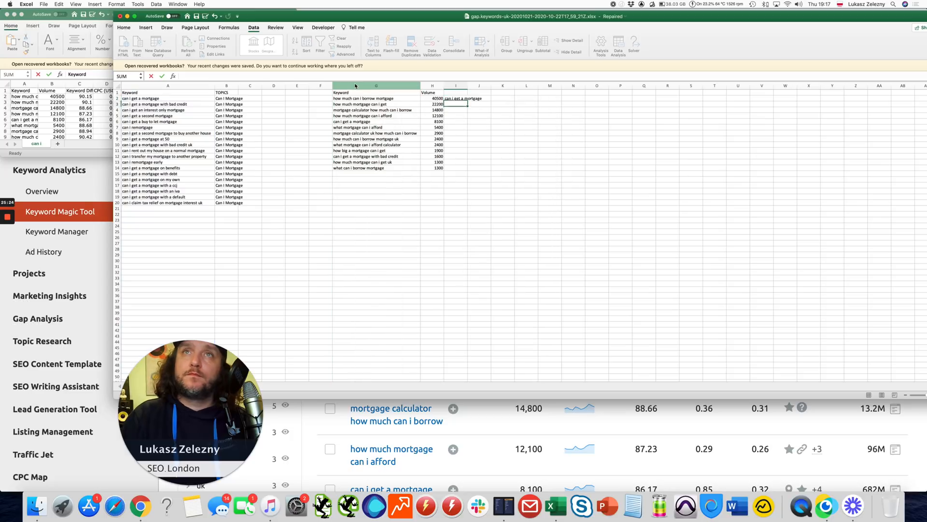
Fill the VLOOKUP formula down column I to row 14 and check the matches.
{"action": "double_click", "coordinate": [467, 101]}
{"action": "left_click", "coordinate": [540, 145]}
{"action": "left_click_drag", "start_coordinate": [455, 98], "coordinate": [455, 104]}
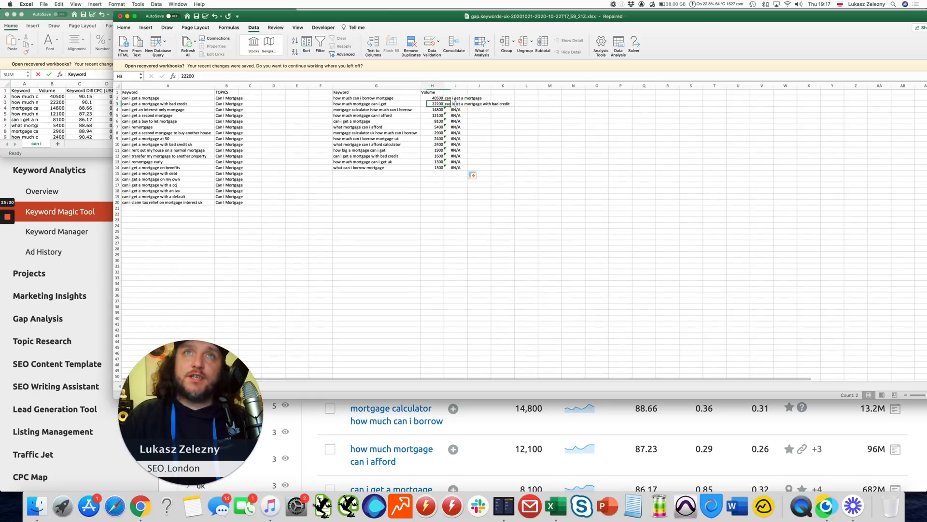
Copy the exported keywords in G4:G14 and append them below the gap keywords, starting at A21.
{"action": "left_click_drag", "start_coordinate": [376, 109], "coordinate": [376, 167]}
{"action": "key", "text": "cmd+c"}
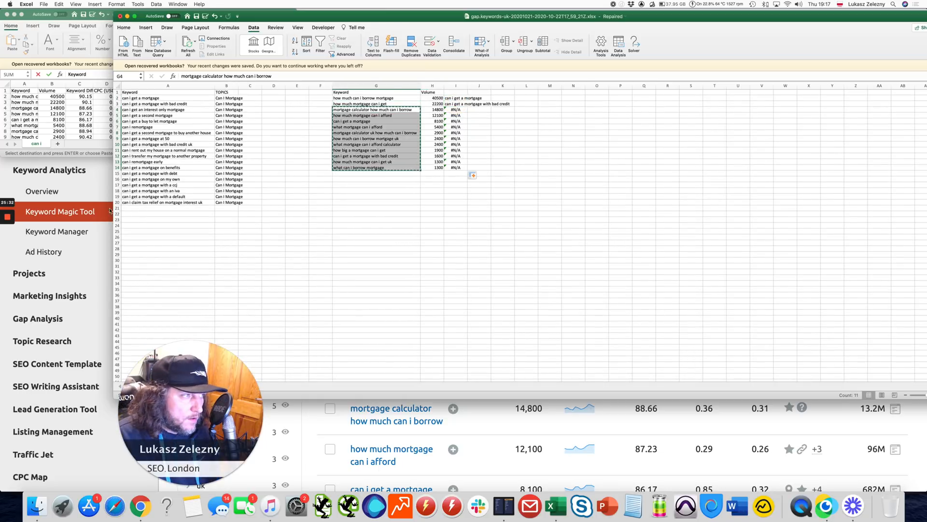
{"action": "left_click", "coordinate": [159, 209]}
{"action": "key", "text": "cmd+v"}
Copy the topic Can I Mortgage from B20 into B21:B31 and widen the TOPICS column.
{"action": "left_click", "coordinate": [227, 208]}
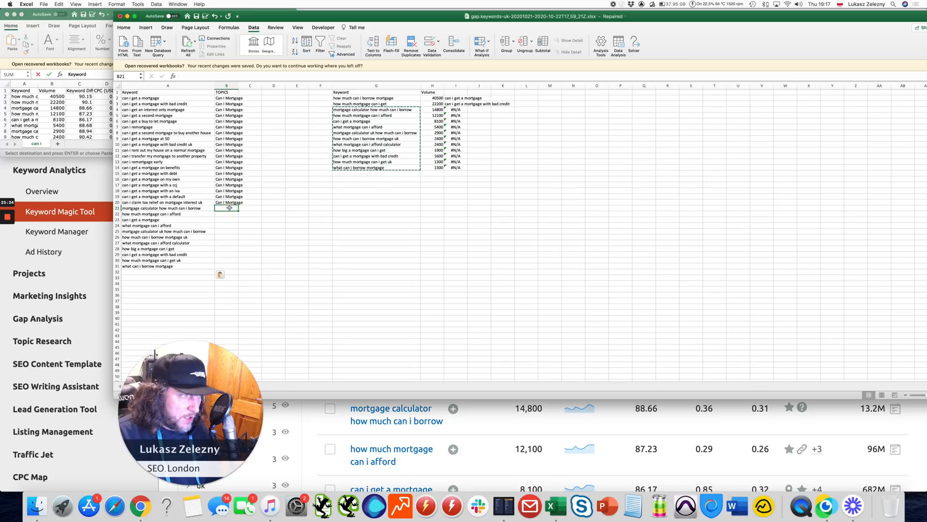
{"action": "key", "text": "Up"}
{"action": "key", "text": "Escape"}
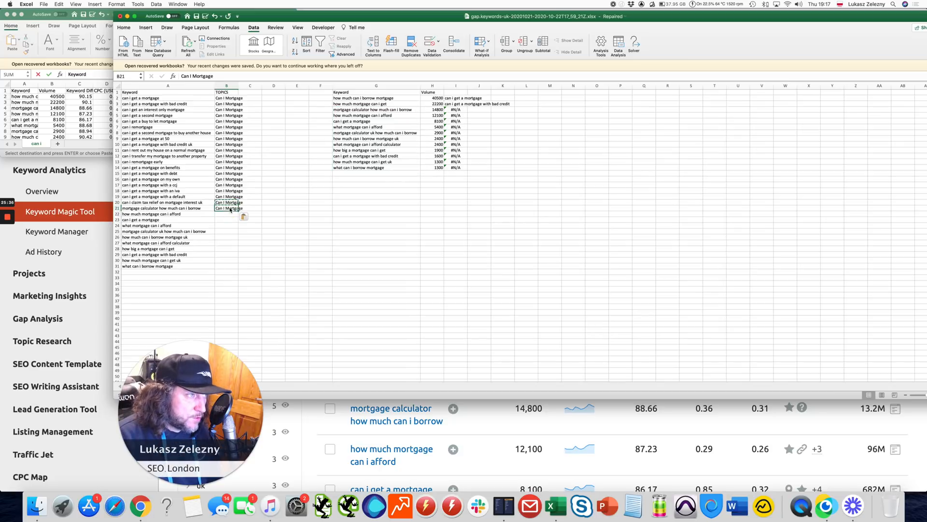
{"action": "key", "text": "Escape"}
{"action": "double_click", "coordinate": [238, 211]}
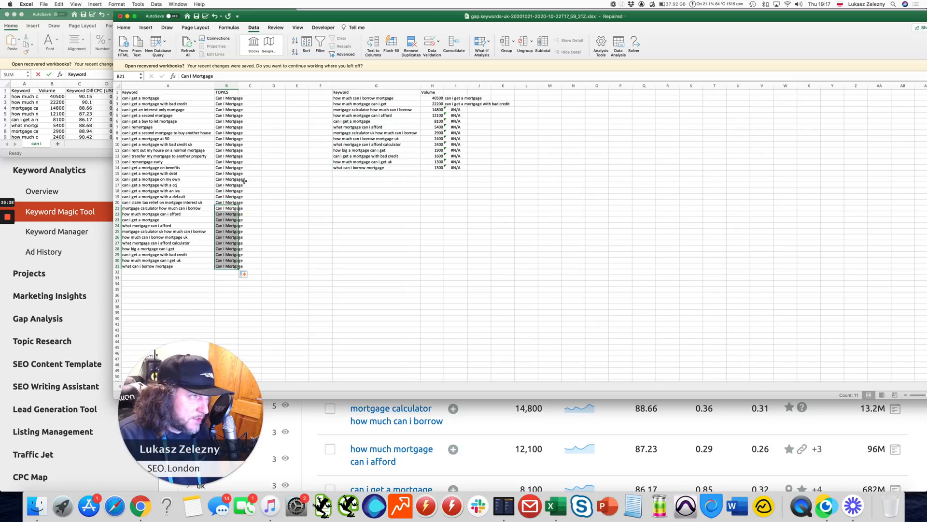
{"action": "left_click_drag", "start_coordinate": [239, 87], "coordinate": [246, 87]}
{"action": "left_click", "coordinate": [257, 93]}
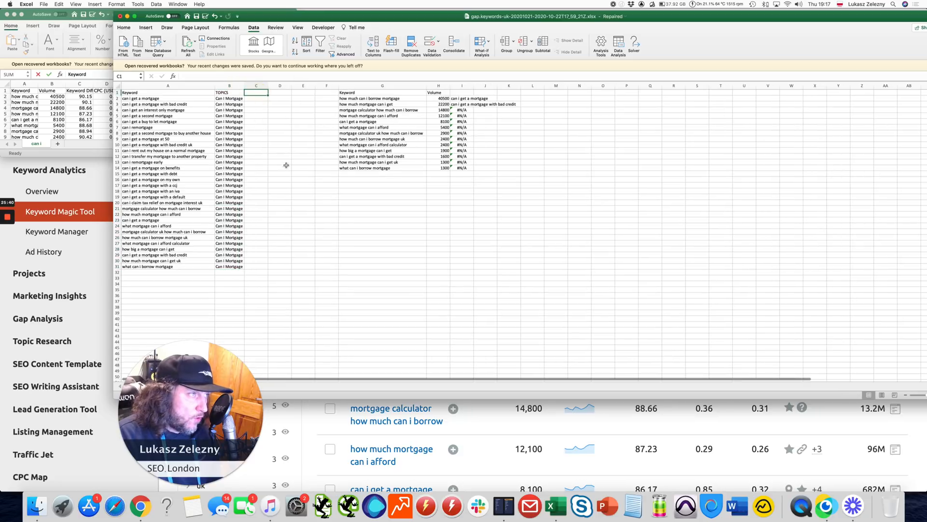
Undo the TOPICS column widening and the topic entries in B21:B31.
{"action": "key", "text": "super+z"}
{"action": "key", "text": "super+z"}
{"action": "key", "text": "super+z"}
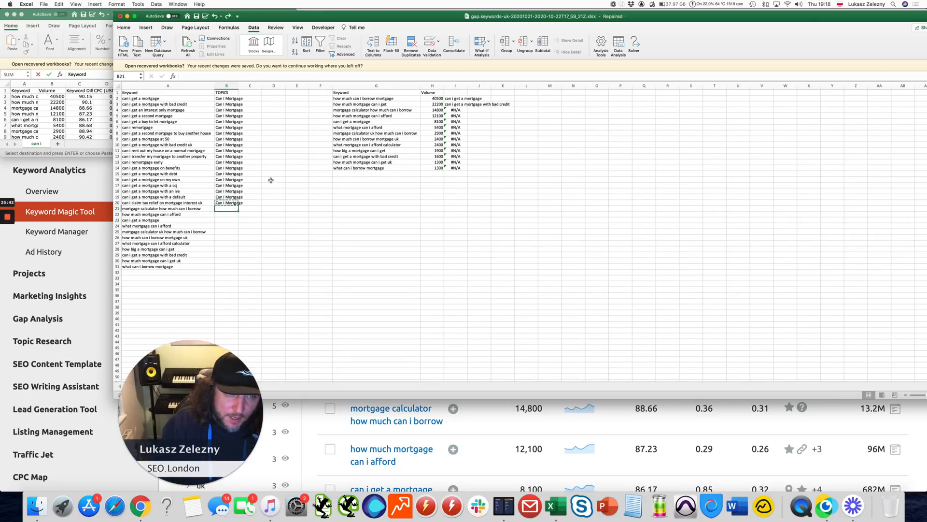
{"action": "key", "text": "Escape"}
Add a Source header in C1, enter GAP in C2 and fill it down to C31.
{"action": "left_click", "coordinate": [245, 94]}
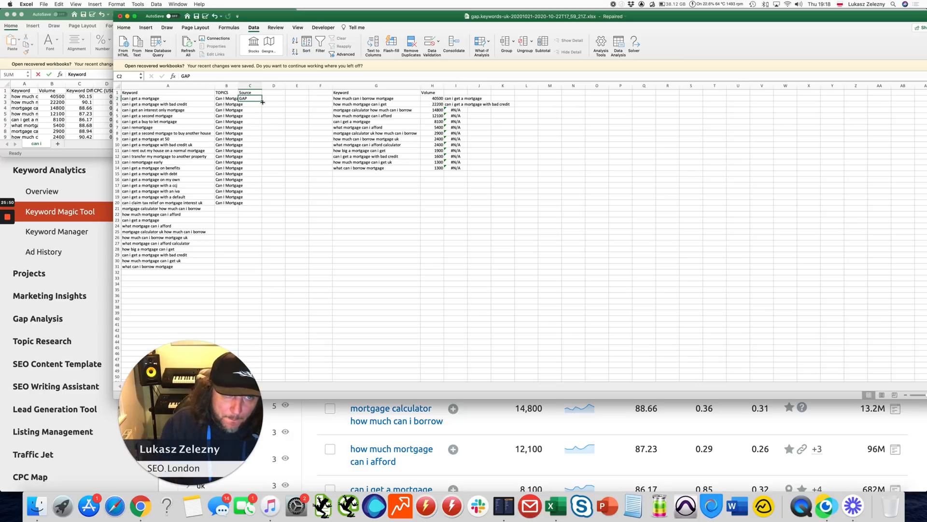
{"action": "double_click", "coordinate": [262, 101]}
{"action": "left_click", "coordinate": [245, 204]}
{"action": "scroll", "coordinate": [246, 209], "scroll_direction": "down", "scroll_amount": 1}
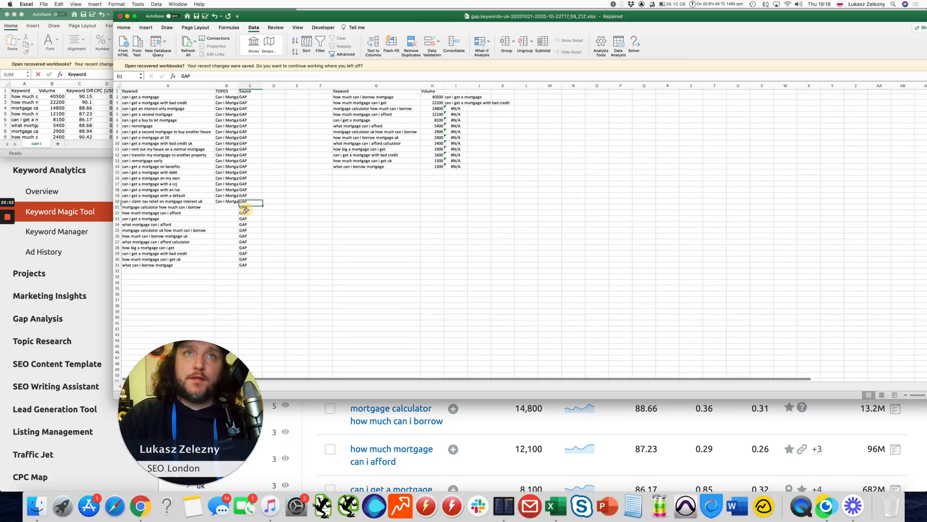
Set the source of the first appended keyword, in C21, to Keyword Magic Tool.
{"action": "left_click", "coordinate": [249, 207]}
{"action": "type", "text": "K"}
{"action": "type", "text": "ety"}
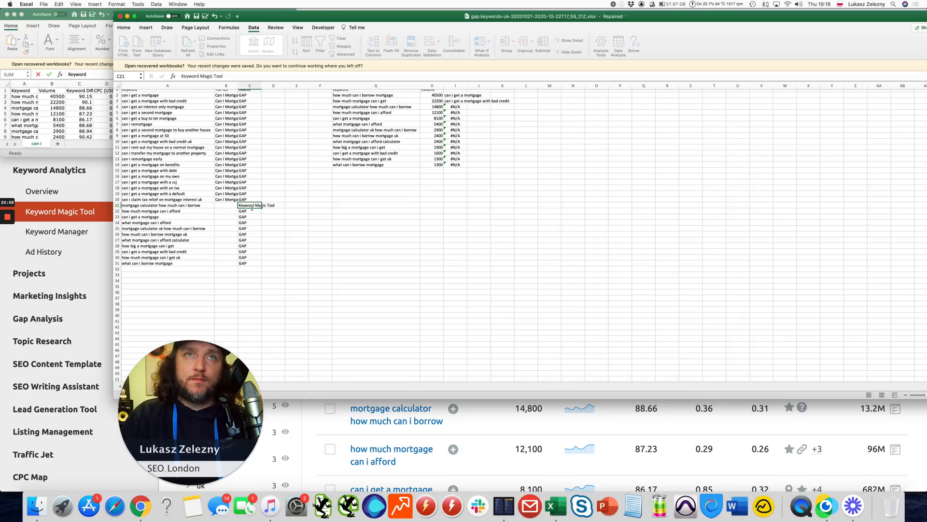
{"action": "scroll", "coordinate": [252, 208], "scroll_direction": "up", "scroll_amount": 1}
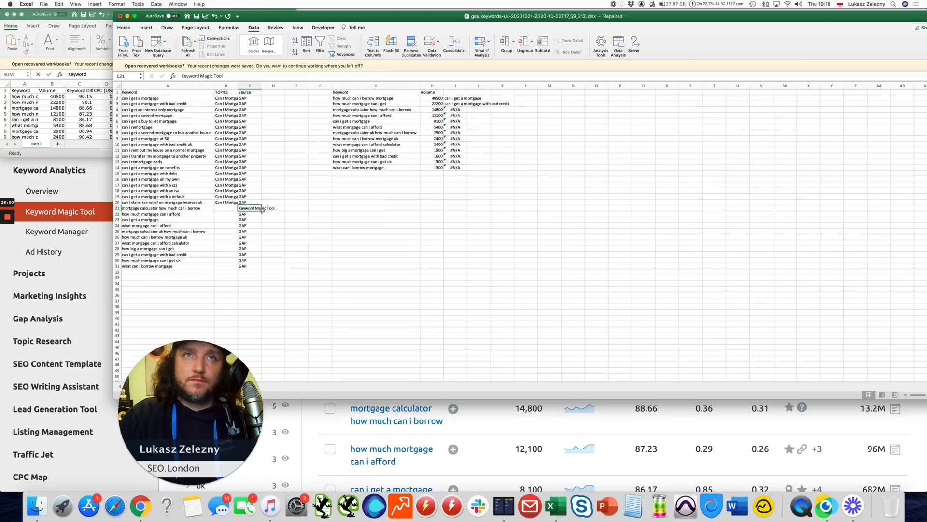
Fill the source Keyword Magic Tool down from C21 to C31.
{"action": "left_click", "coordinate": [257, 213]}
{"action": "left_click_drag", "start_coordinate": [258, 213], "coordinate": [254, 267]}
{"action": "scroll", "coordinate": [253, 210], "scroll_direction": "down", "scroll_amount": 1}
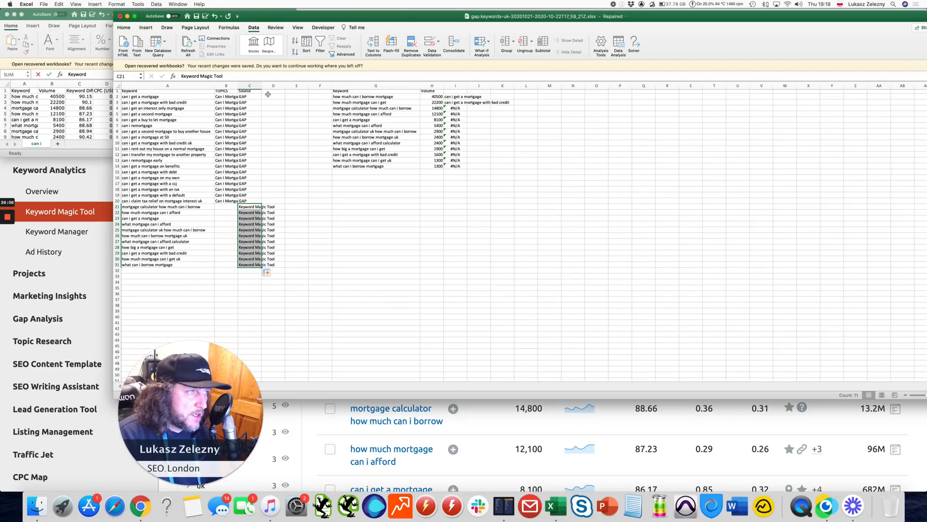
Add a Month header in D1 and enter October-2020 in D2.
{"action": "left_click", "coordinate": [270, 96]}
{"action": "scroll", "coordinate": [271, 94], "scroll_direction": "up", "scroll_amount": 1}
{"action": "scroll", "coordinate": [271, 93], "scroll_direction": "down", "scroll_amount": 1}
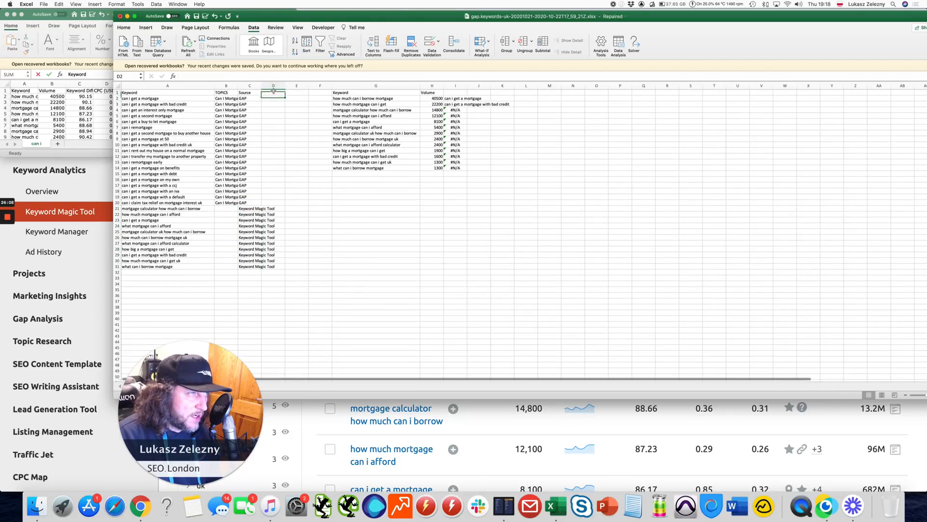
{"action": "left_click", "coordinate": [273, 91]}
{"action": "type", "text": "Month"}
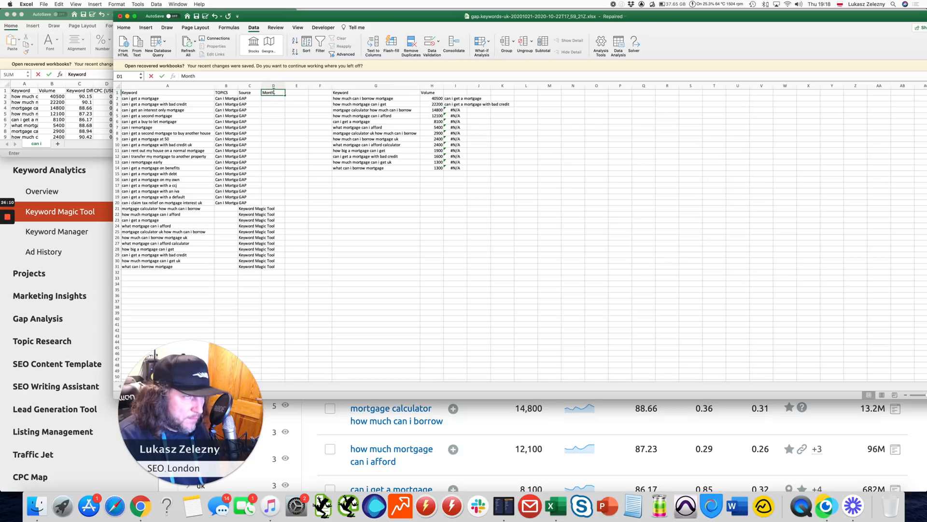
{"action": "type", "text": "October 2020"}
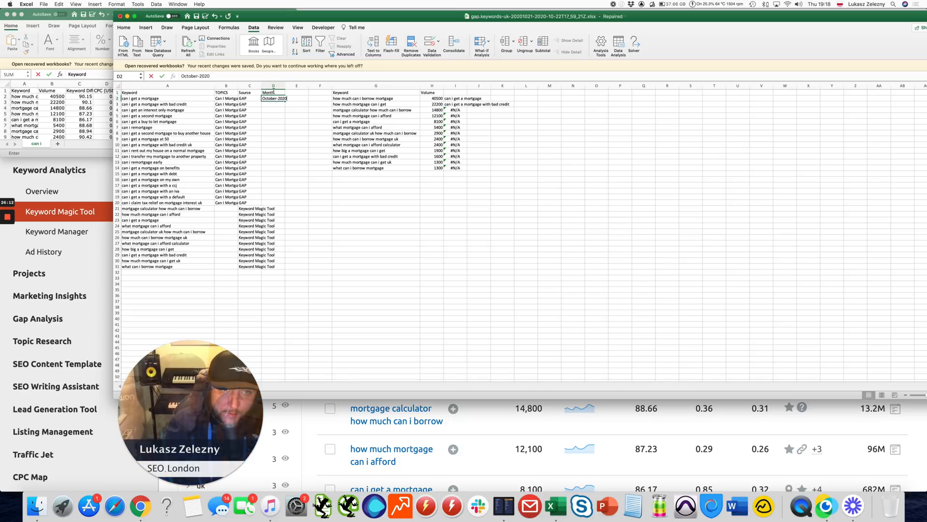
{"action": "key", "text": "Return"}
{"action": "key", "text": "Up"}
{"action": "scroll", "coordinate": [280, 111], "scroll_direction": "left", "scroll_amount": 1}
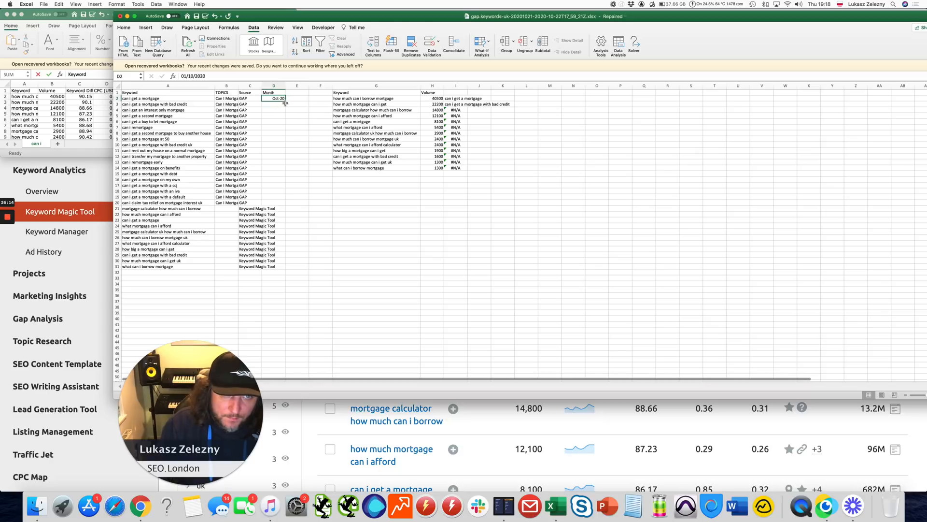
Copy the month from D2 into D3 and fill both cells down to D31 so every row has October 2020.
{"action": "double_click", "coordinate": [285, 102]}
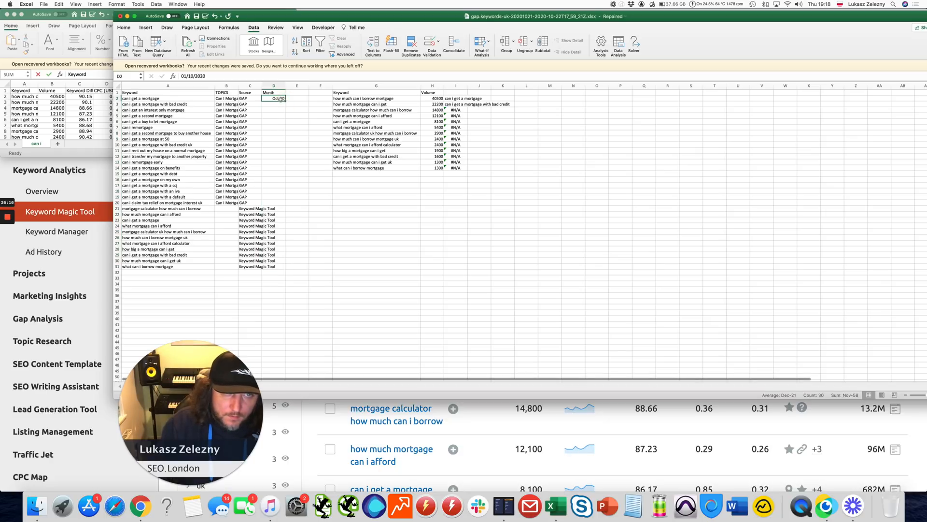
{"action": "key", "text": "super+c"}
{"action": "key", "text": "Down"}
{"action": "key", "text": "super+v"}
{"action": "key", "text": "Up"}
{"action": "key", "text": "shift+Down"}
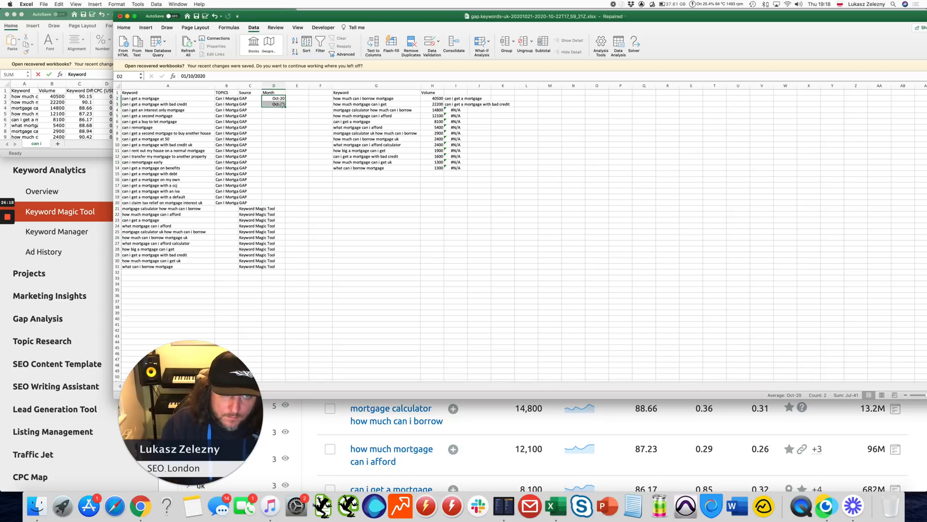
{"action": "double_click", "coordinate": [285, 108]}
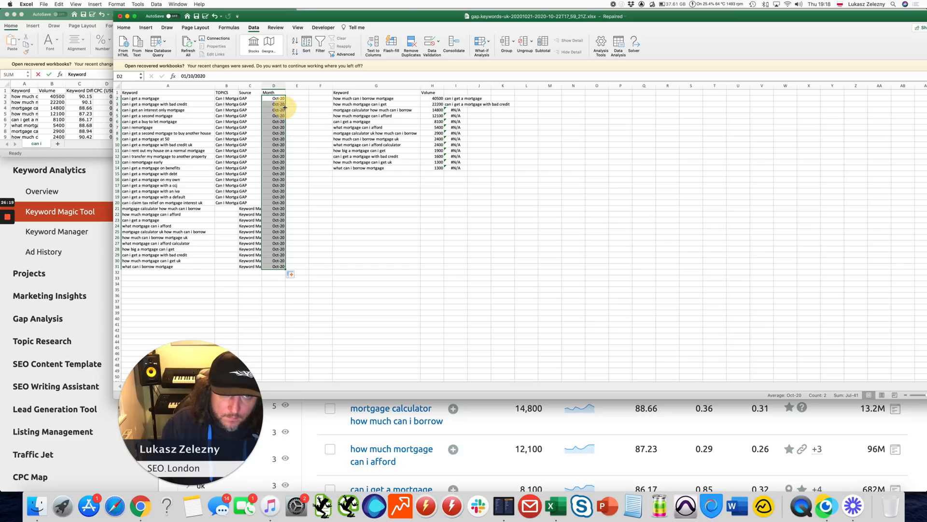
Fill the topic Can I Mortgage down from B20 to B31 for the appended keywords.
{"action": "left_click", "coordinate": [229, 208]}
{"action": "left_click", "coordinate": [229, 203]}
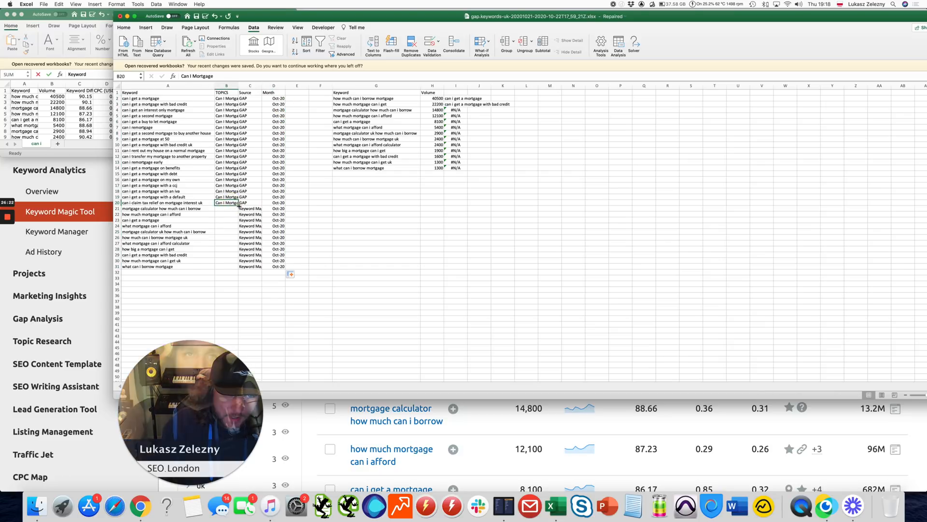
{"action": "double_click", "coordinate": [239, 206]}
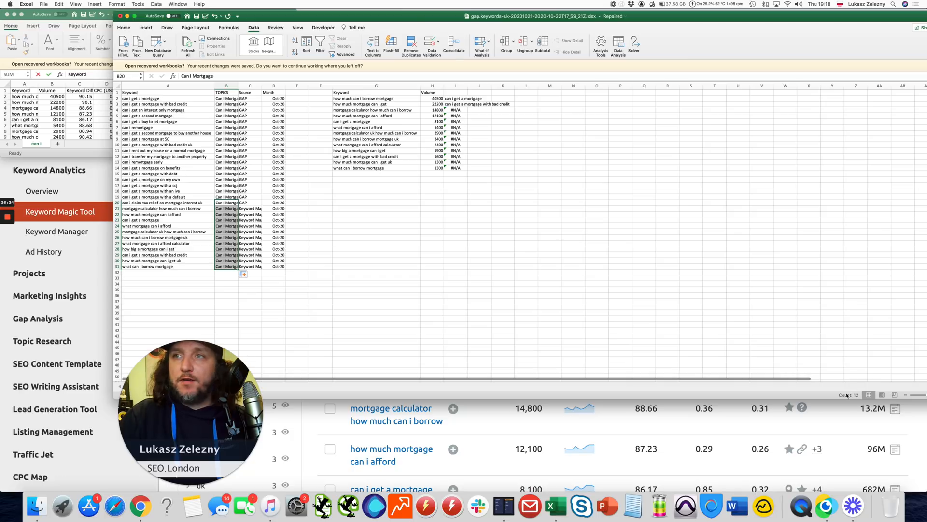
Move the gap keywords workbook window aside and set its sheet zoom to 150%.
{"action": "left_click_drag", "start_coordinate": [281, 20], "coordinate": [418, 35]}
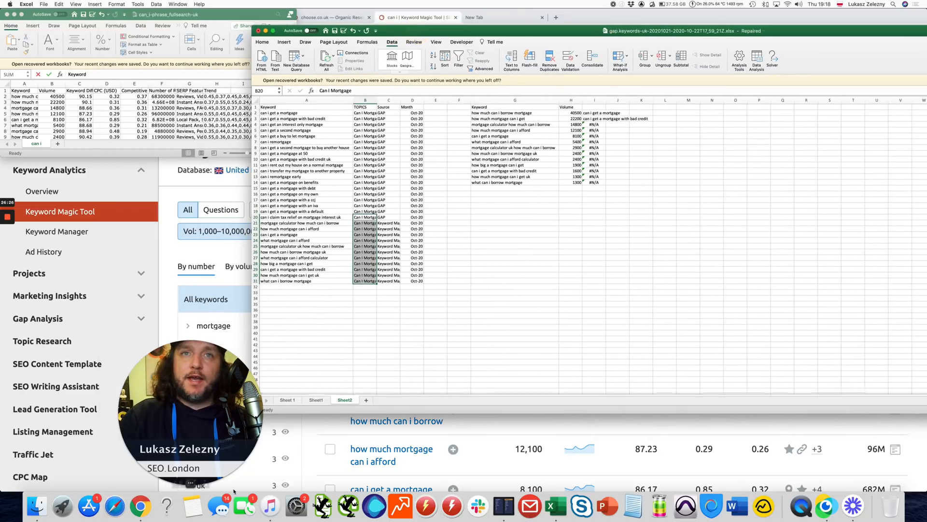
{"action": "scroll", "coordinate": [419, 298], "scroll_direction": "right", "scroll_amount": 2}
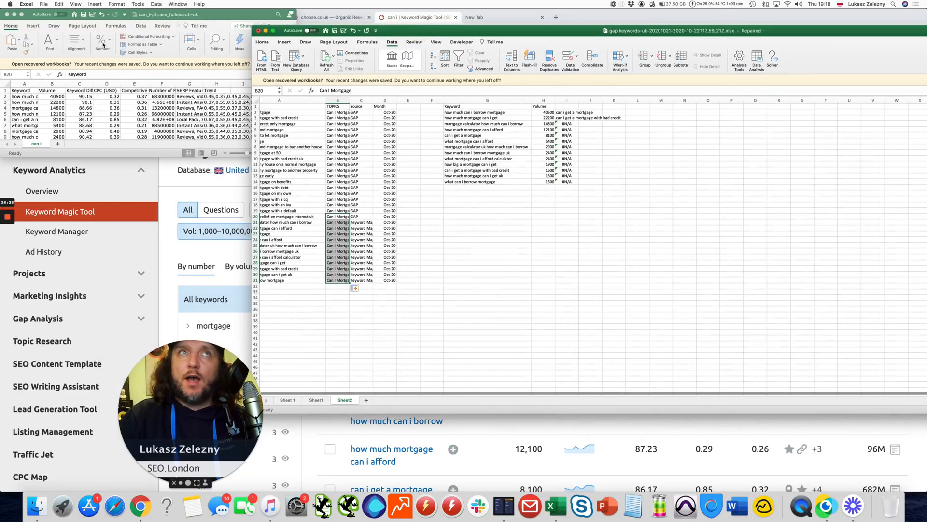
{"action": "left_click", "coordinate": [82, 5]}
{"action": "left_click", "coordinate": [90, 92]}
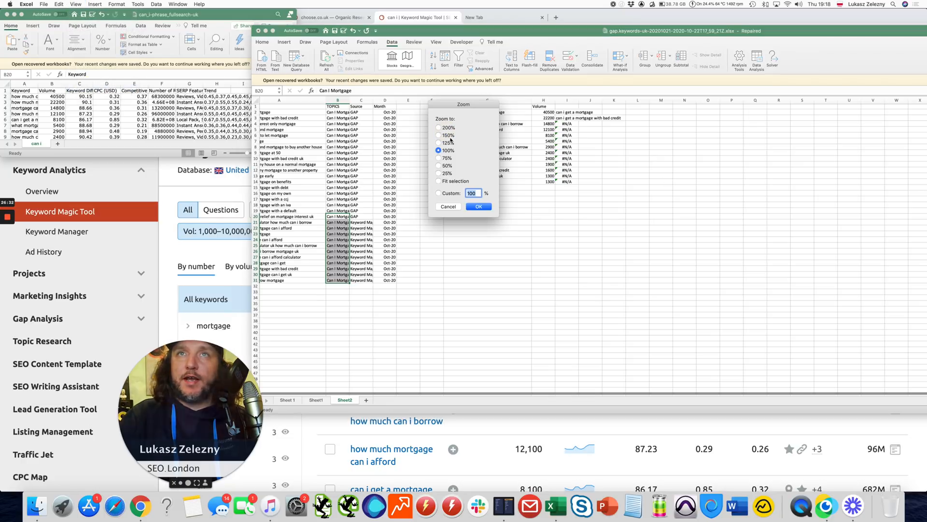
{"action": "left_click", "coordinate": [448, 135]}
{"action": "left_click", "coordinate": [479, 206]}
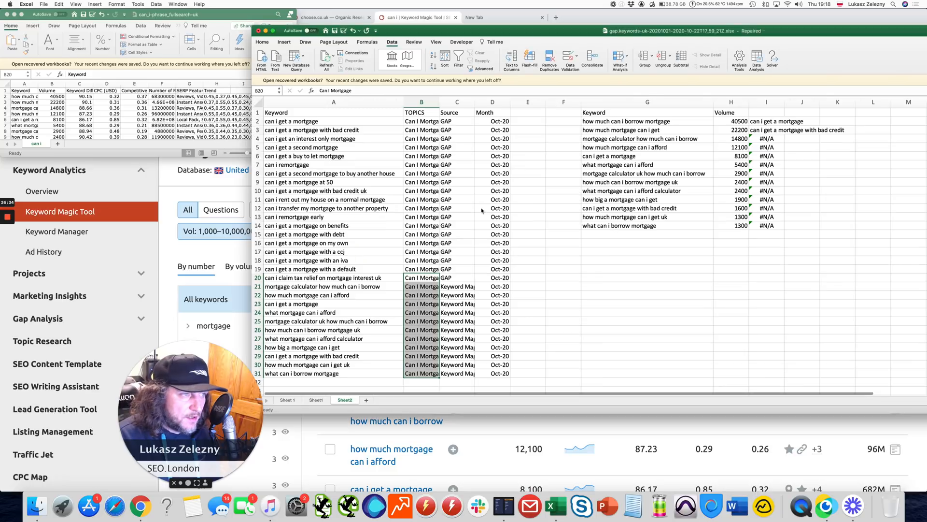
Rename the headers in B1, C1 and D1 as TAG1, TAG2 and TAG3.
{"action": "left_click", "coordinate": [457, 234]}
{"action": "left_click", "coordinate": [355, 121]}
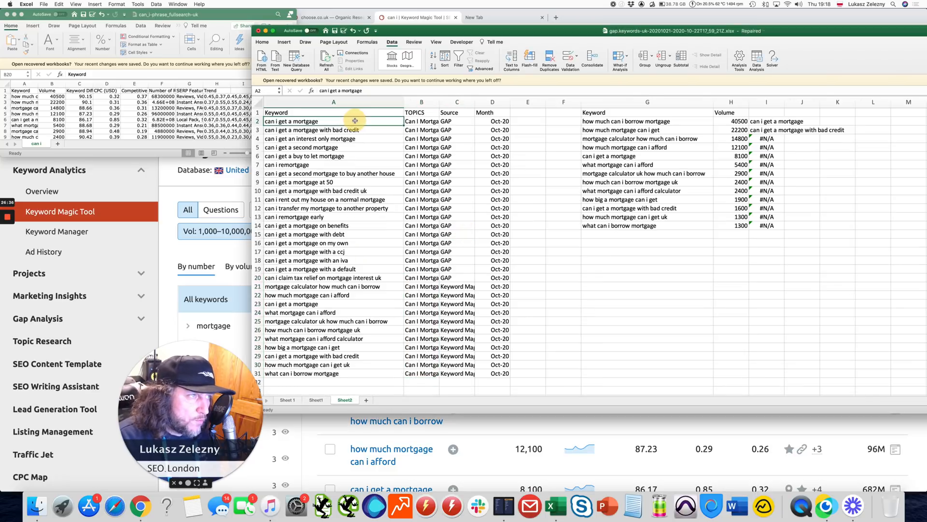
{"action": "key", "text": "Up"}
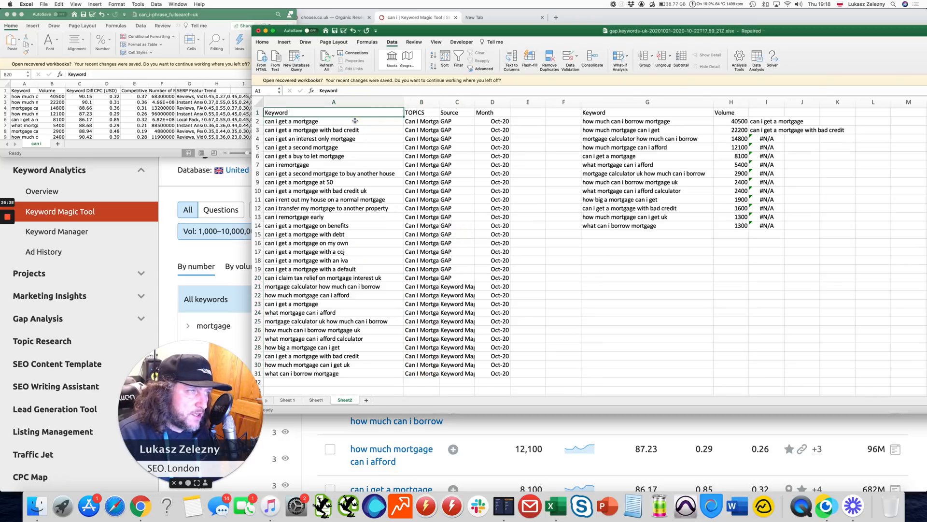
{"action": "left_click", "coordinate": [408, 114]}
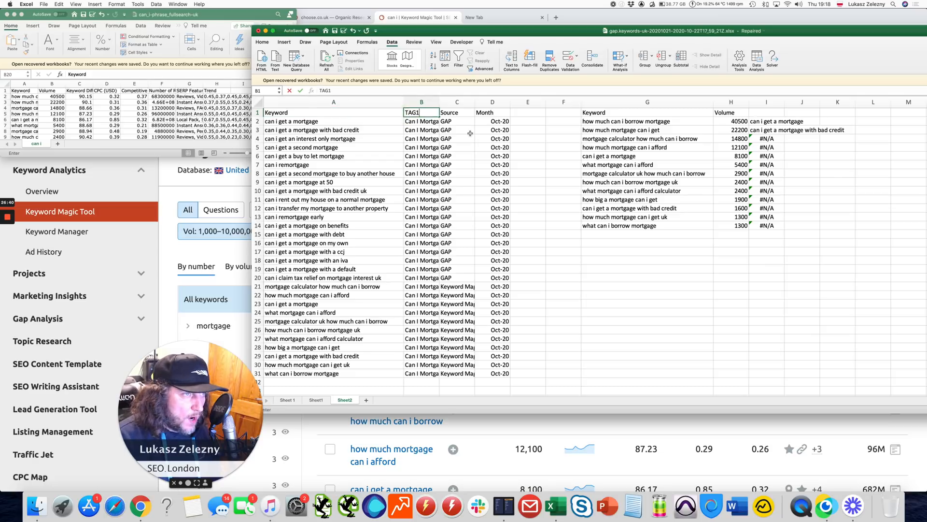
{"action": "key", "text": "Tab"}
{"action": "type", "text": "TA"}
{"action": "key", "text": "Tab"}
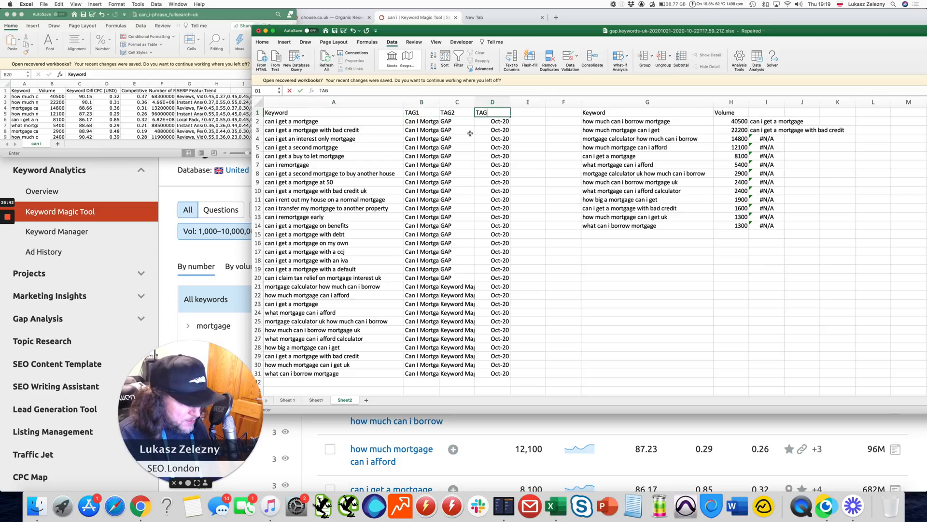
{"action": "key", "text": "Return"}
Copy the whole keyword table with its headers, A1:D31.
{"action": "key", "text": "Up"}
{"action": "key", "text": "Left"}
{"action": "key", "text": "Left"}
{"action": "key", "text": "Left"}
{"action": "key", "text": "shift+Right"}
{"action": "key", "text": "shift+Right"}
{"action": "key", "text": "shift+Right"}
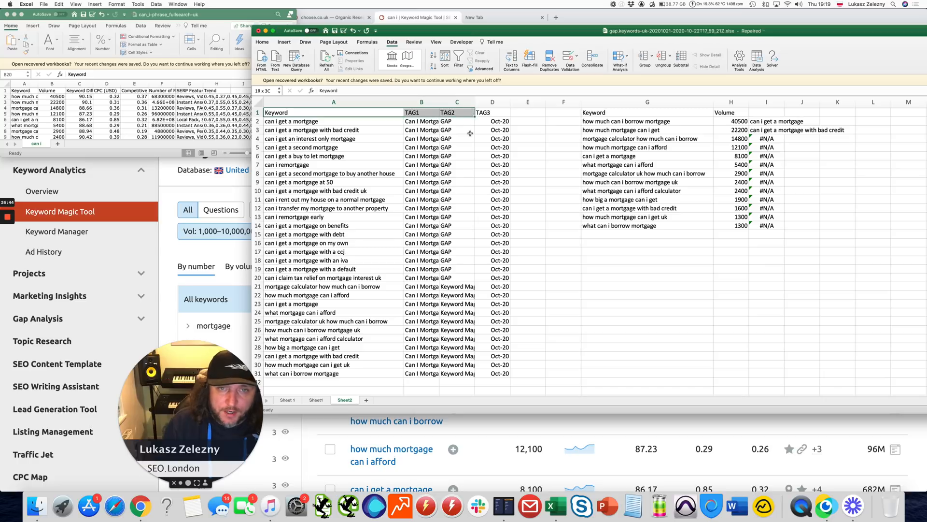
{"action": "key", "text": "shift+super+Down"}
{"action": "key", "text": "super+c"}
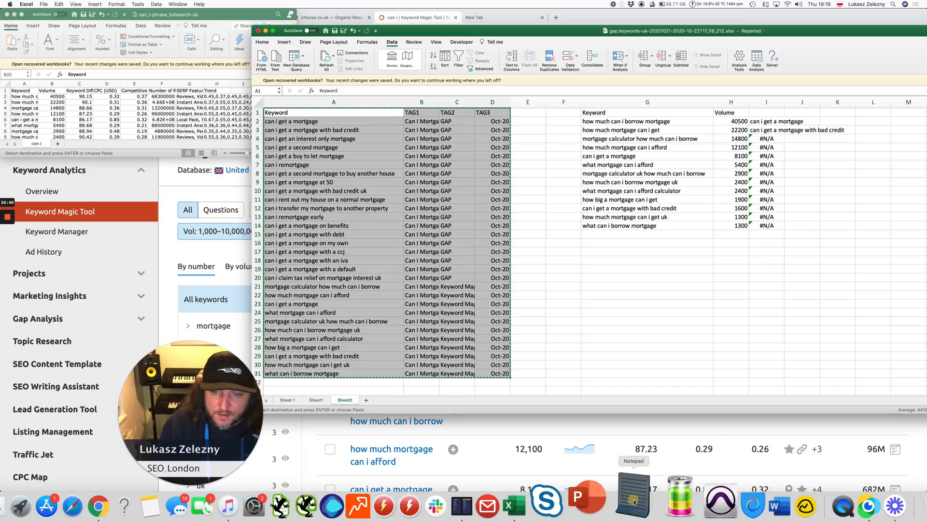
Switch to Notepad and paste the copied keyword table into the untitled document, ending with a line break.
{"action": "left_click", "coordinate": [634, 502]}
{"action": "left_click", "coordinate": [142, 161]}
{"action": "key", "text": "super+v"}
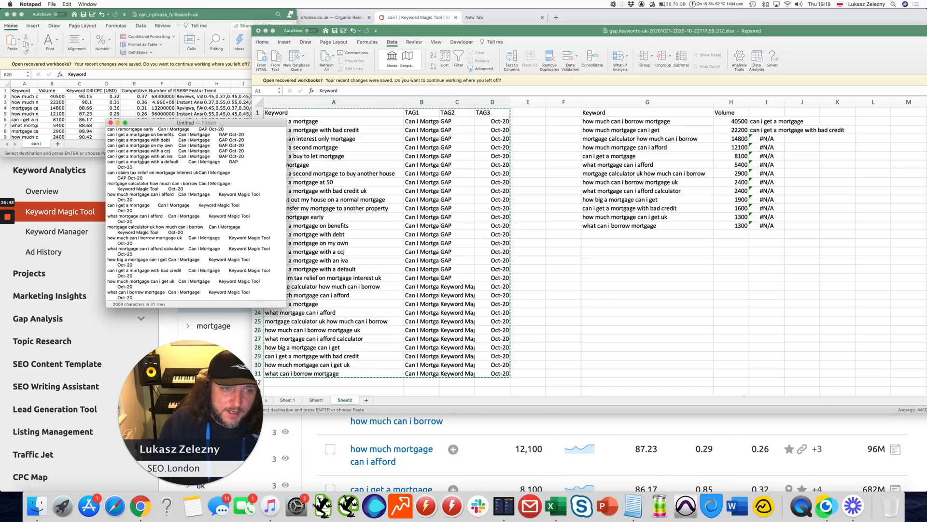
{"action": "key", "text": "Return"}
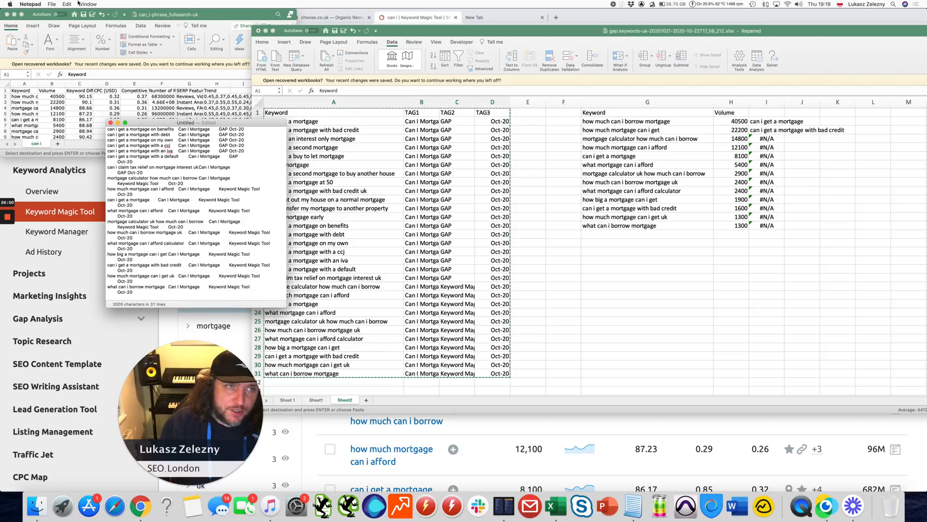
Replace all tab characters in the pasted text with a comma and space, and widen the Notepad window.
{"action": "left_click", "coordinate": [68, 5]}
{"action": "mouse_move", "coordinate": [92, 70]}
{"action": "left_click", "coordinate": [175, 76]}
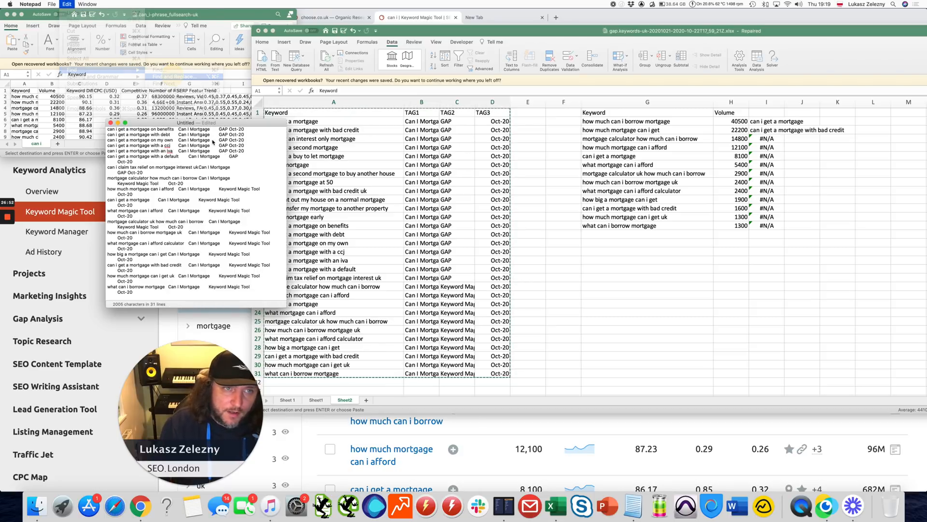
{"action": "key", "text": "super+v"}
{"action": "key", "text": "Tab"}
{"action": "type", "text": ","}
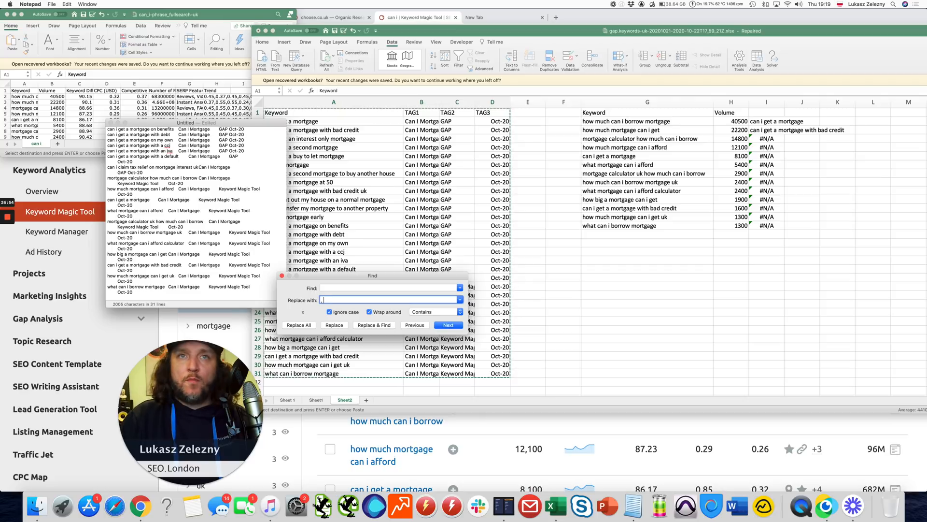
{"action": "left_click", "coordinate": [299, 324]}
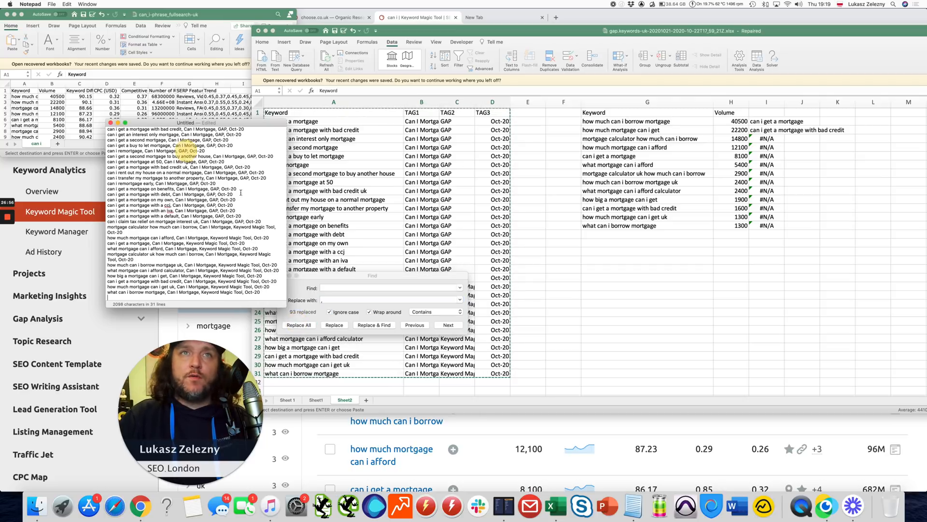
{"action": "left_click_drag", "start_coordinate": [287, 199], "coordinate": [686, 198]}
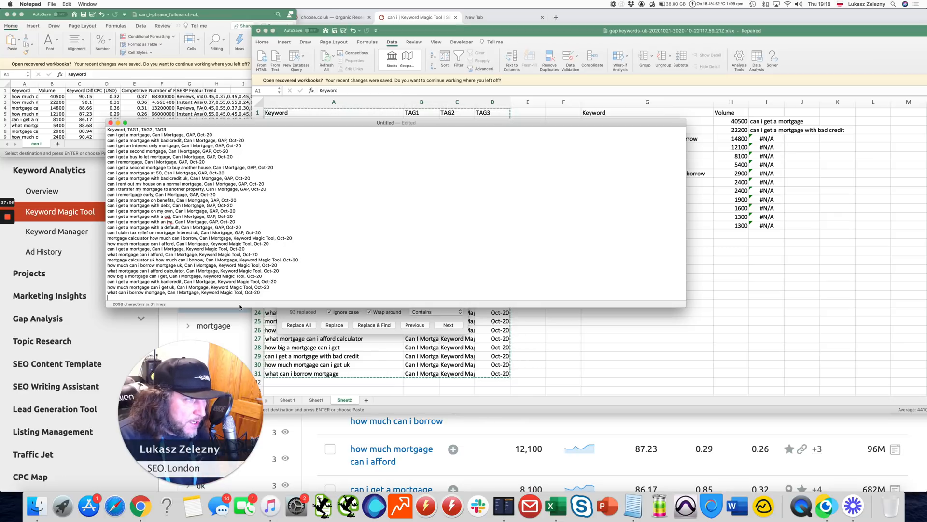
Switch back to the Excel workbook and review the TAG1, TAG2 and TAG3 columns, including the months in D2:D31.
{"action": "left_click", "coordinate": [560, 347]}
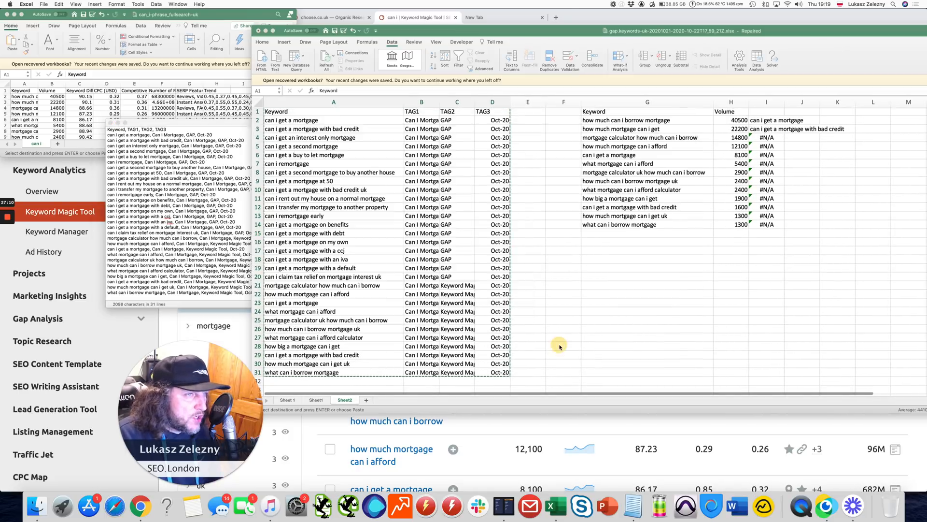
{"action": "left_click", "coordinate": [407, 163]}
{"action": "left_click", "coordinate": [410, 112]}
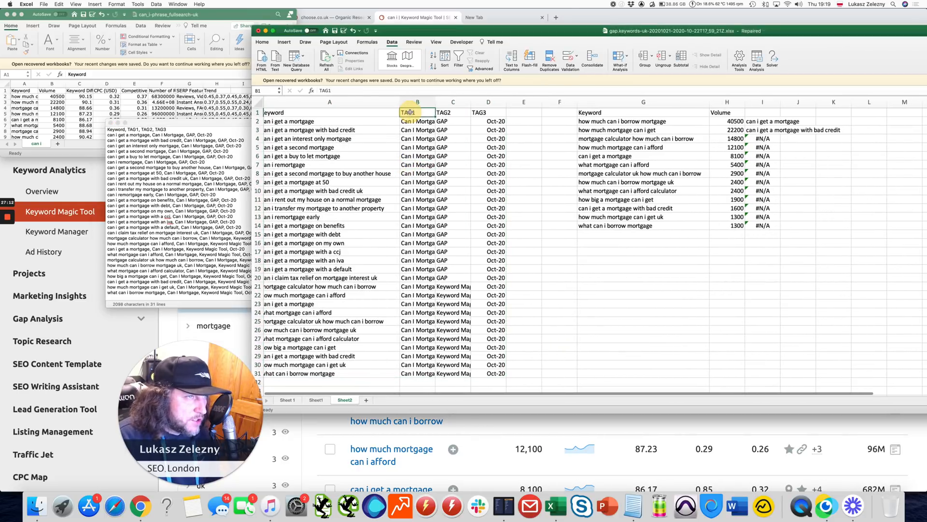
{"action": "left_click", "coordinate": [444, 112]}
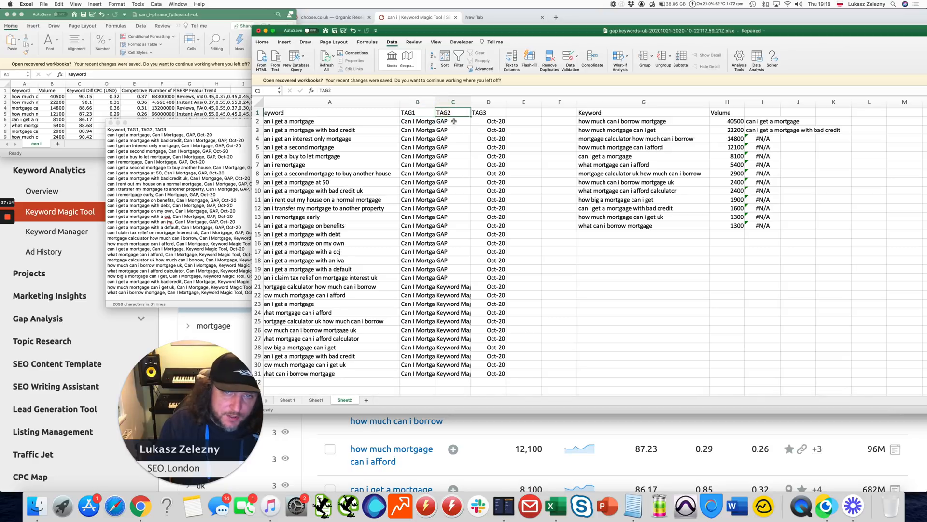
{"action": "left_click", "coordinate": [488, 112]}
{"action": "left_click_drag", "start_coordinate": [489, 112], "coordinate": [489, 347]}
{"action": "scroll", "coordinate": [510, 163], "scroll_direction": "up", "scroll_amount": 5}
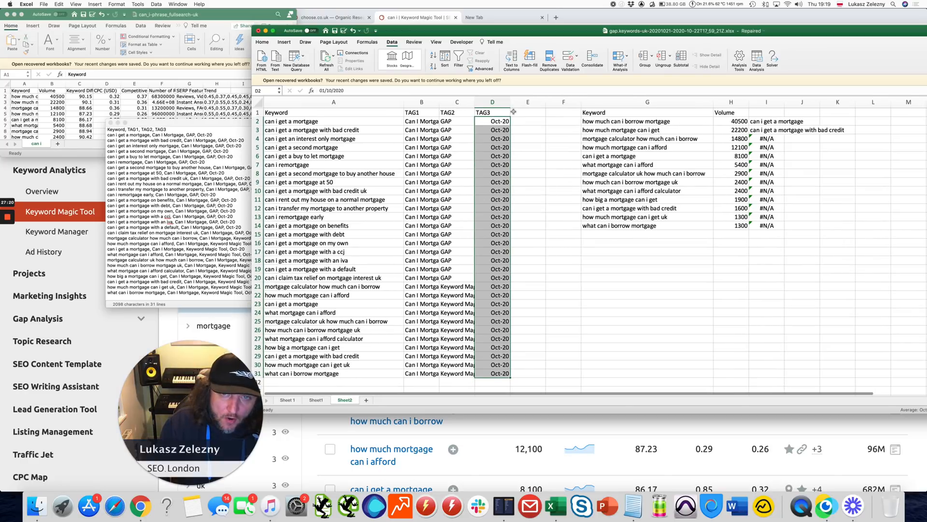
Add a TAG4 header in E1, enter the person's first name in E2 and fill it down to E31.
{"action": "left_click", "coordinate": [513, 112]}
{"action": "type", "text": "T"}
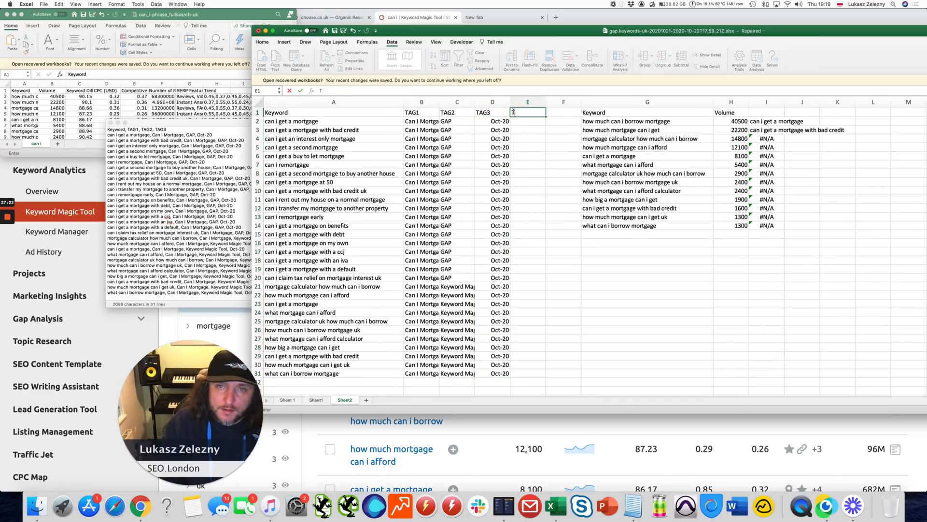
{"action": "type", "text": "AG4"}
{"action": "key", "text": "Return"}
{"action": "type", "text": "J"}
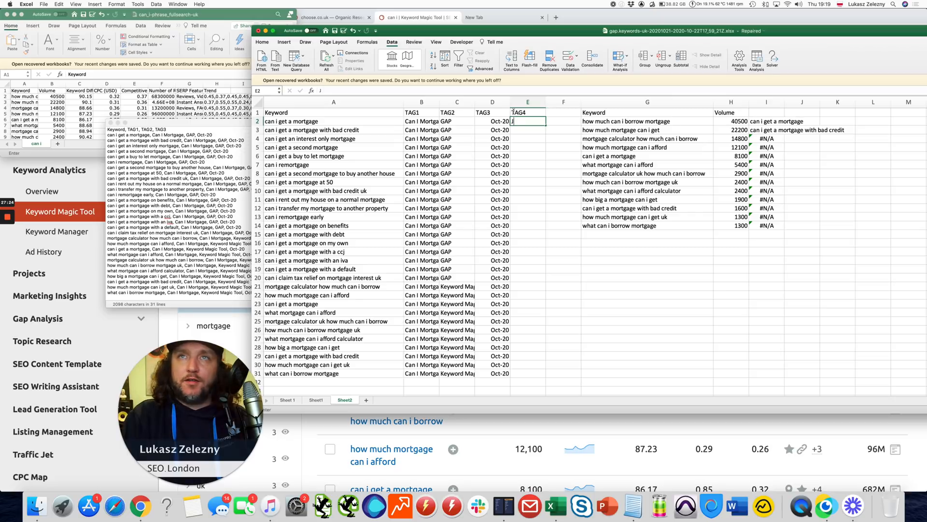
{"action": "type", "text": "ames"}
{"action": "key", "text": "Return"}
{"action": "key", "text": "Up"}
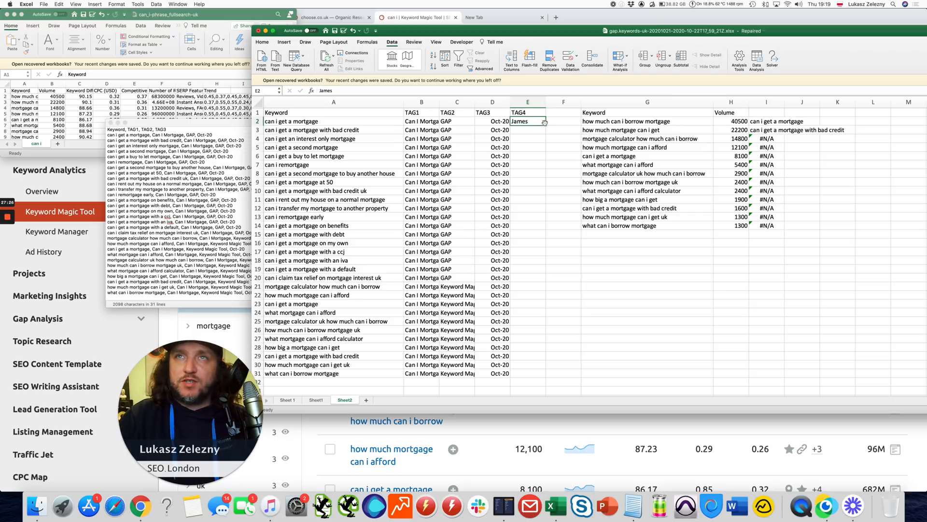
{"action": "double_click", "coordinate": [545, 122]}
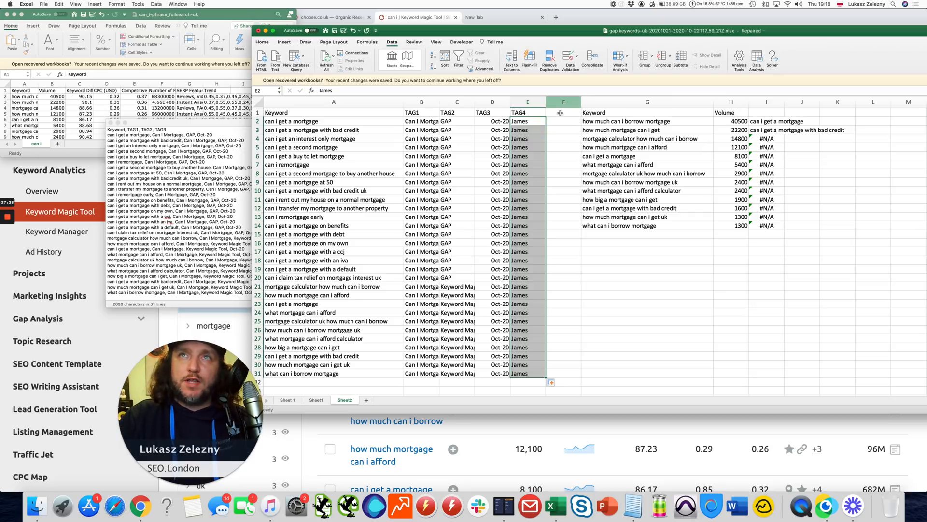
{"action": "left_click", "coordinate": [560, 113]}
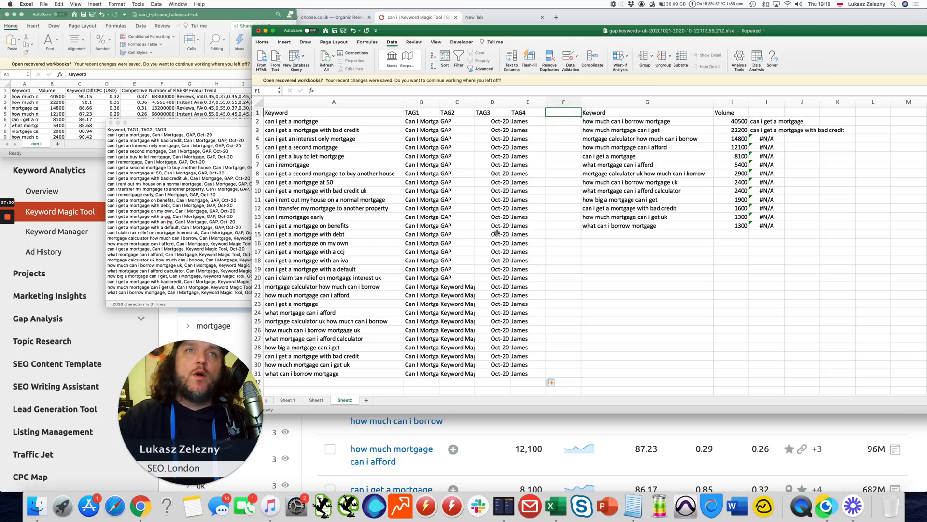